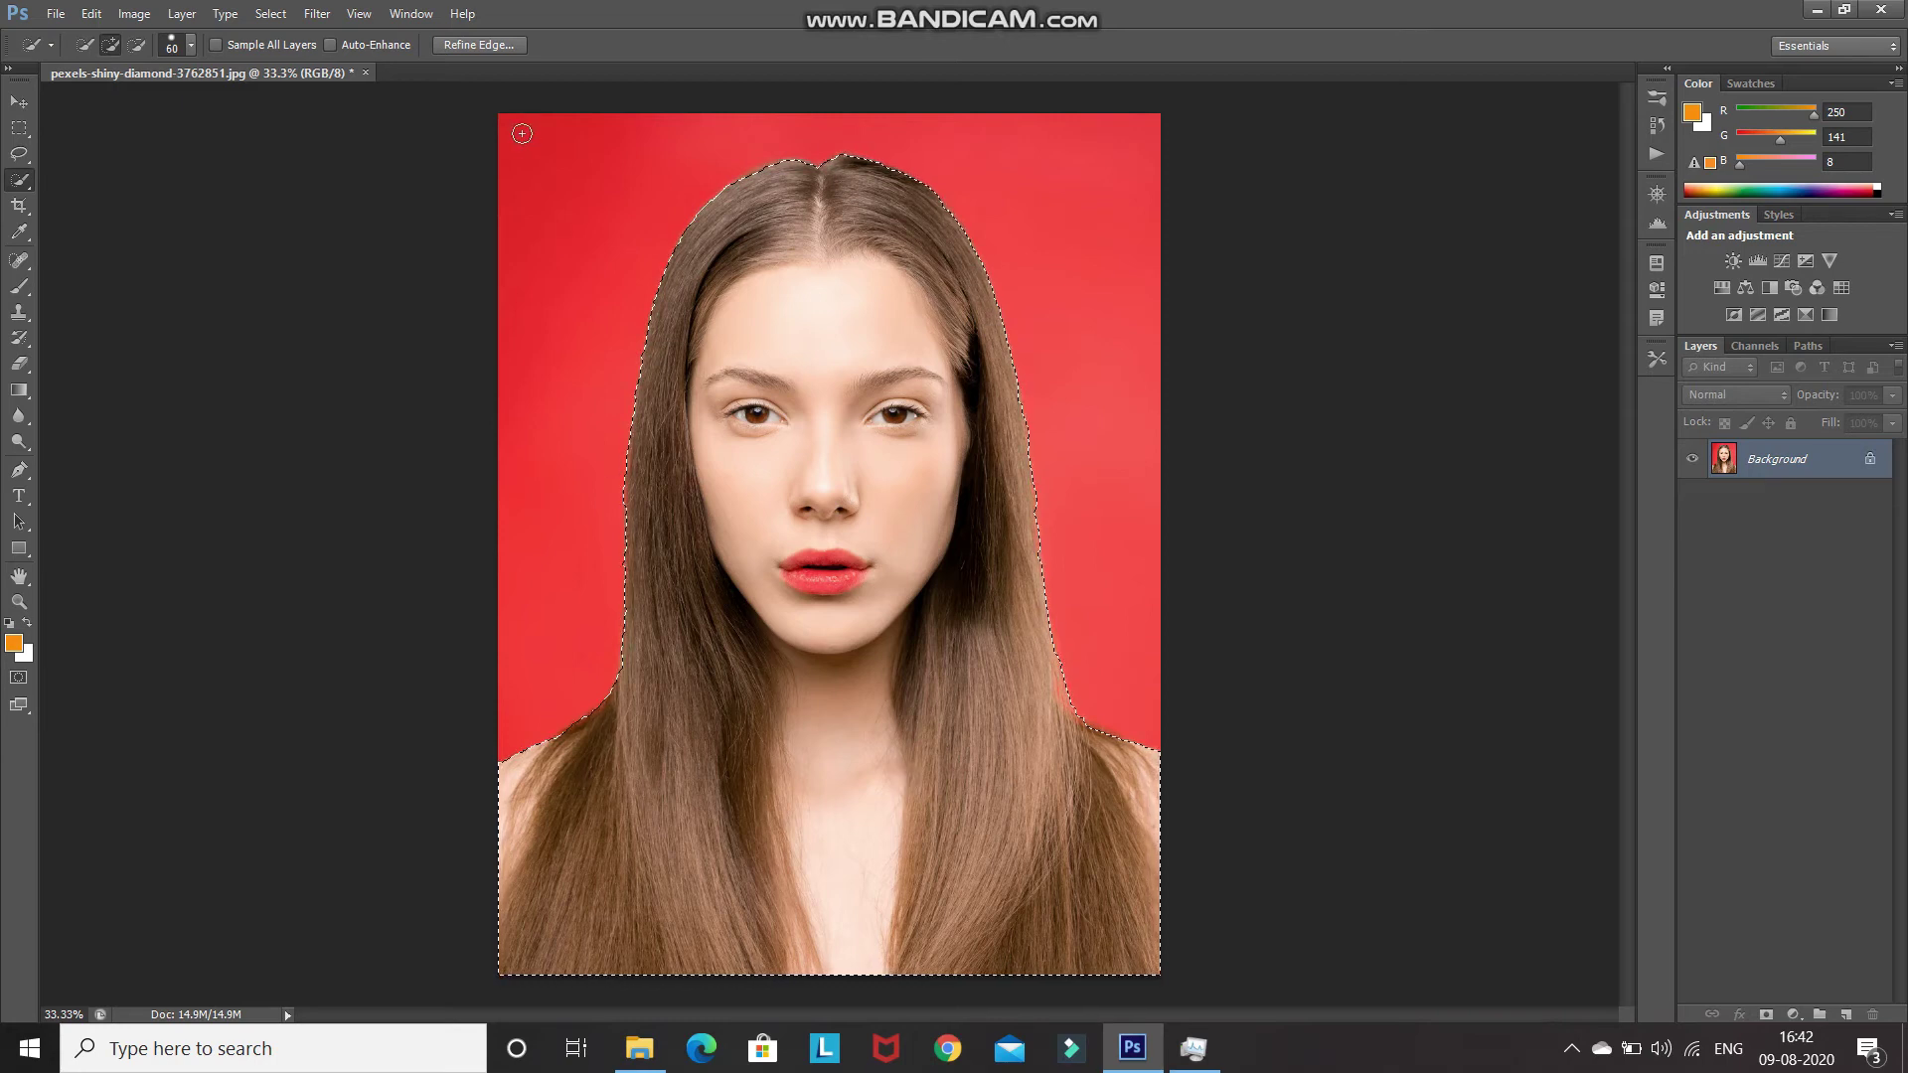
# Refine the selection's edge along the hair and shoulders, and copy the selected woman to a new layer
pyautogui.click(463, 42)
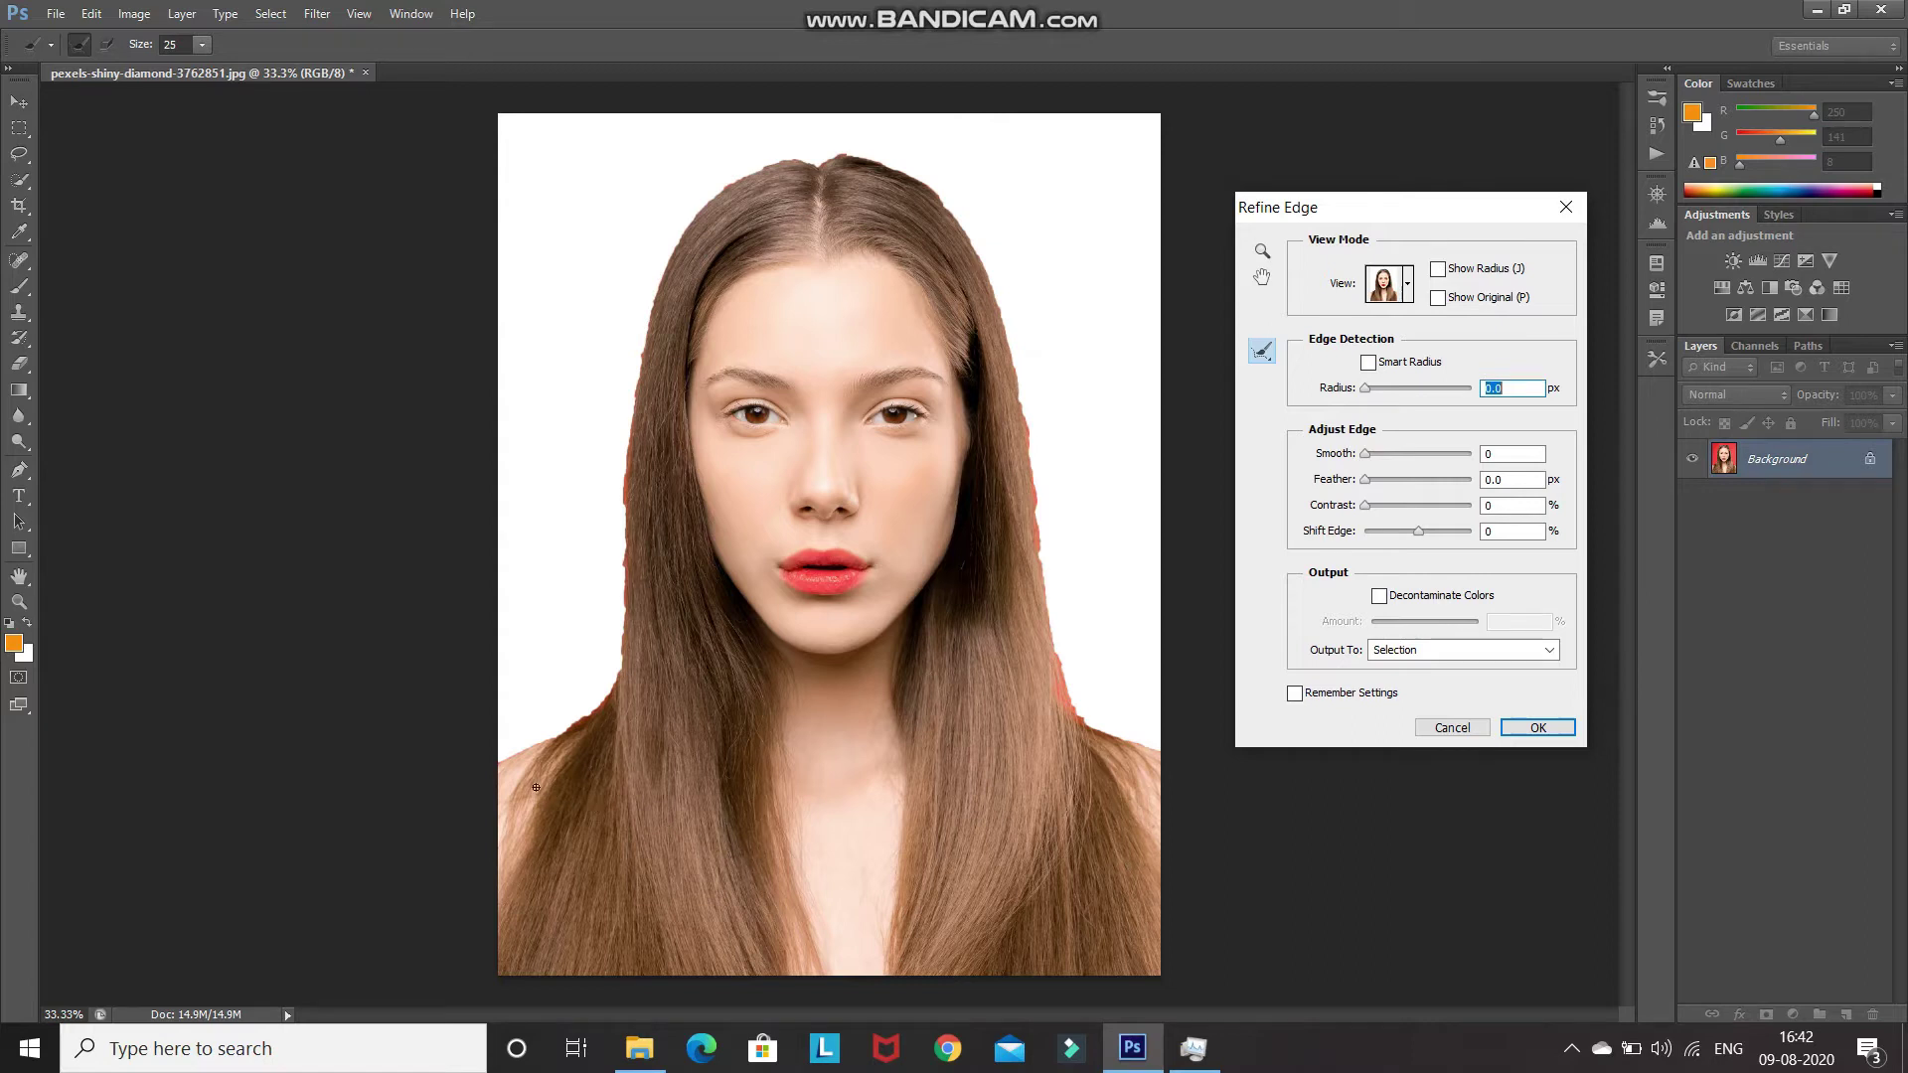
pyautogui.moveTo(490, 770)
pyautogui.mouseDown()
pyautogui.moveTo(556, 731)
pyautogui.moveTo(623, 635)
pyautogui.moveTo(641, 355)
pyautogui.moveTo(725, 184)
pyautogui.mouseUp()
pyautogui.moveTo(756, 164)
pyautogui.mouseDown()
pyautogui.moveTo(840, 151)
pyautogui.moveTo(1077, 713)
pyautogui.mouseUp()
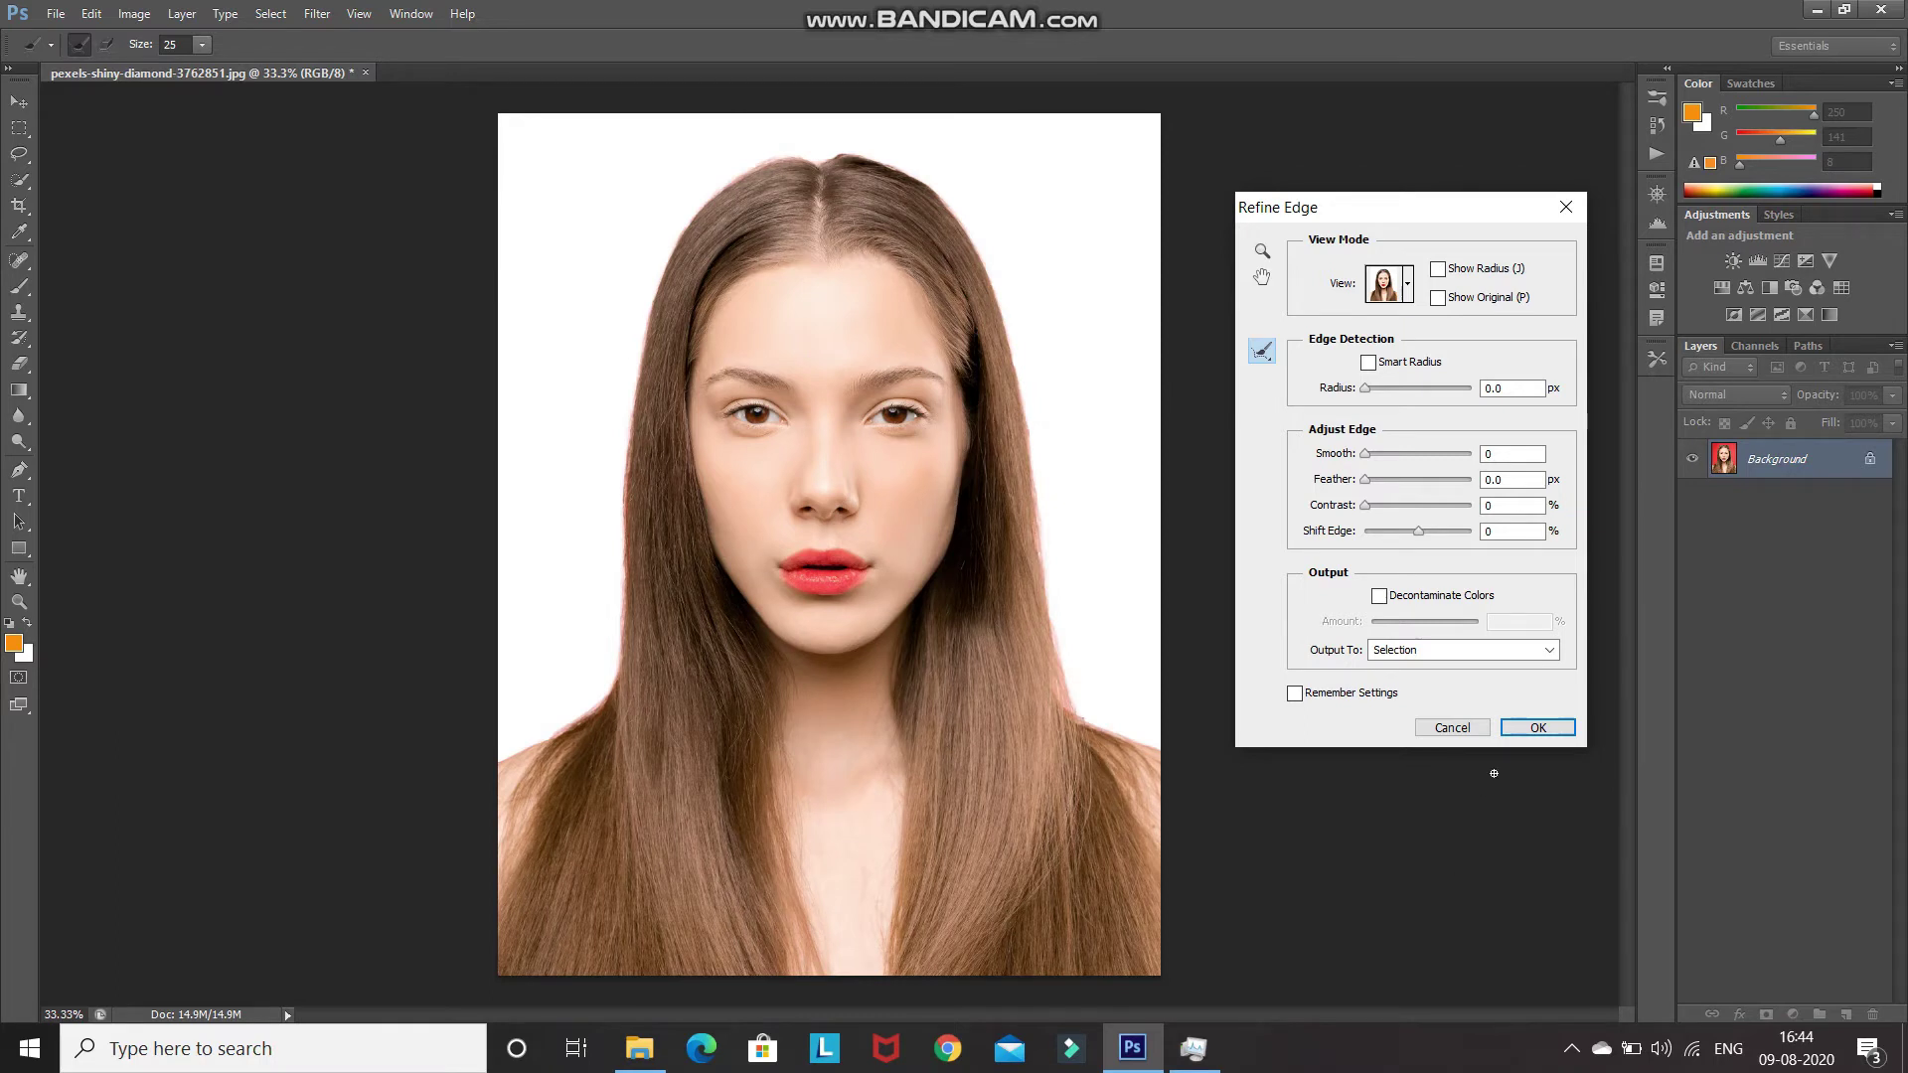
pyautogui.click(1537, 727)
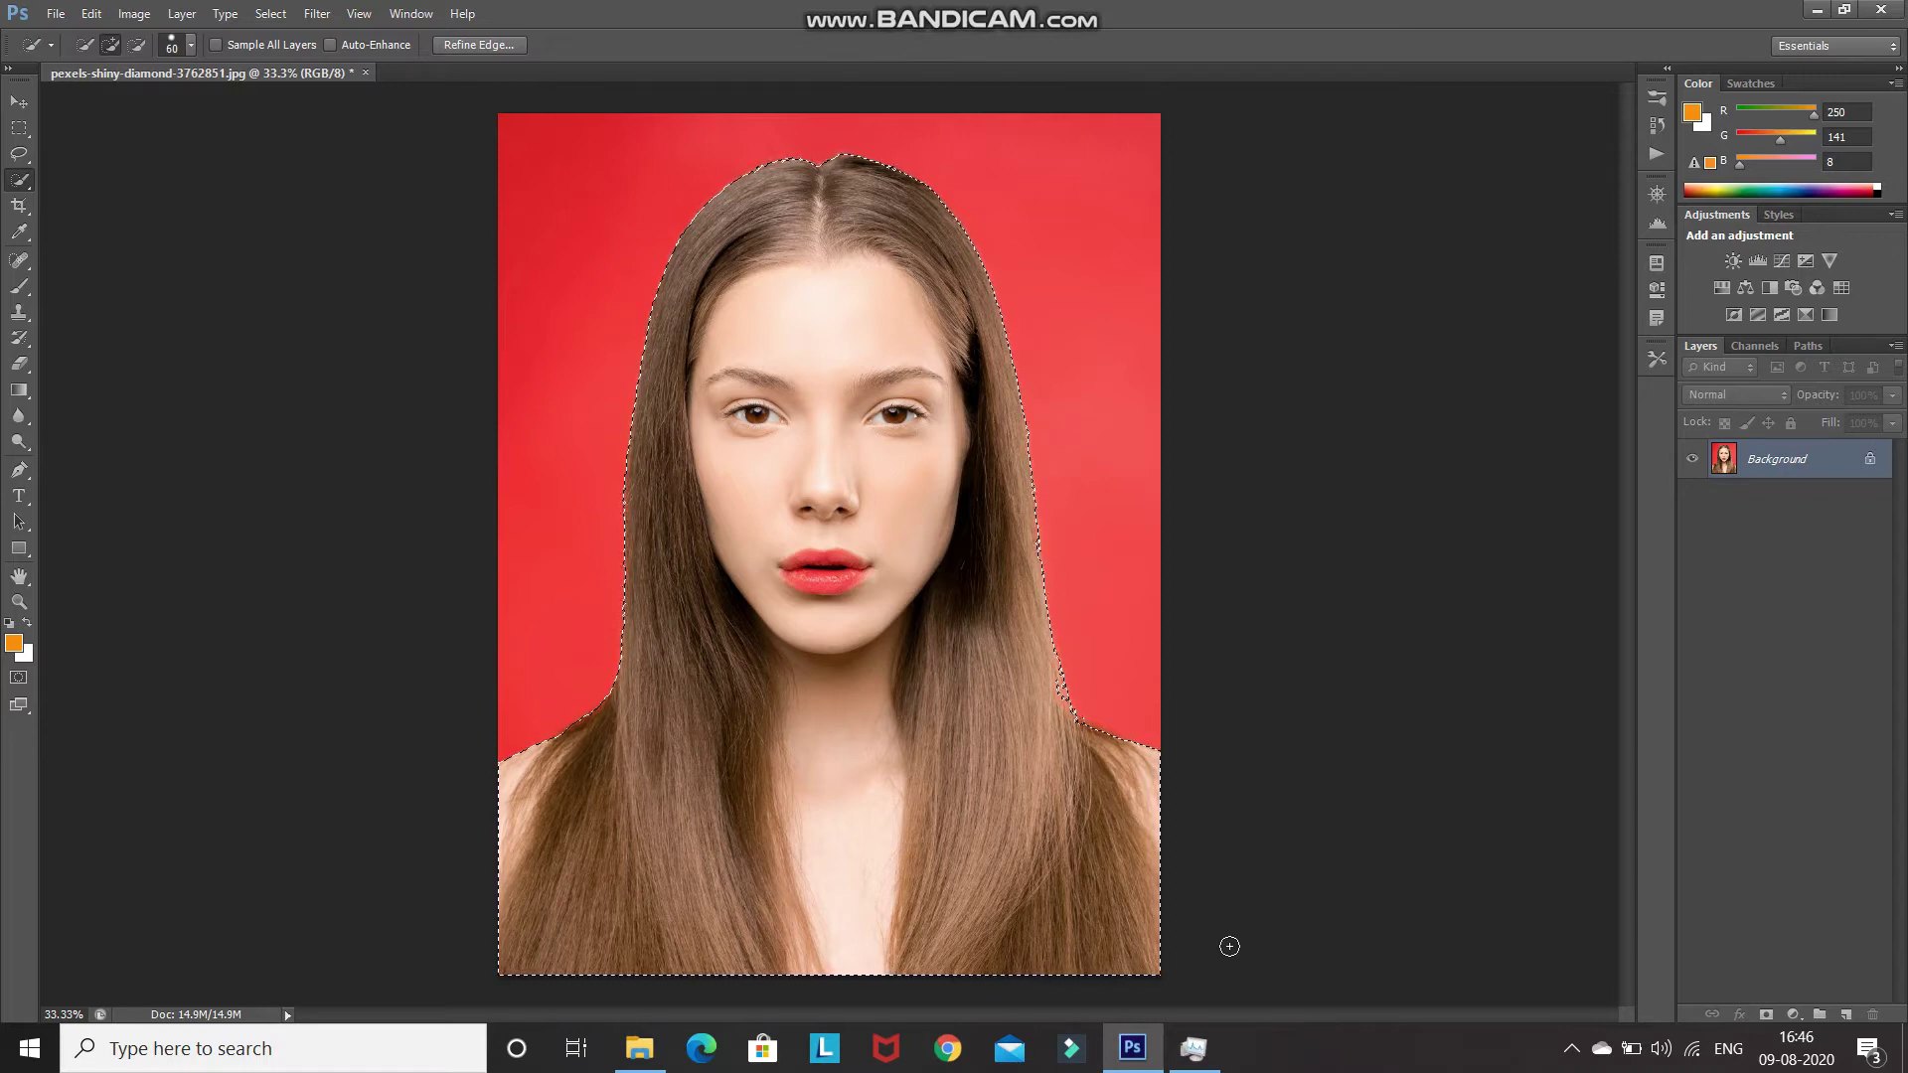
pyautogui.hotkey('ctrl', 'j')
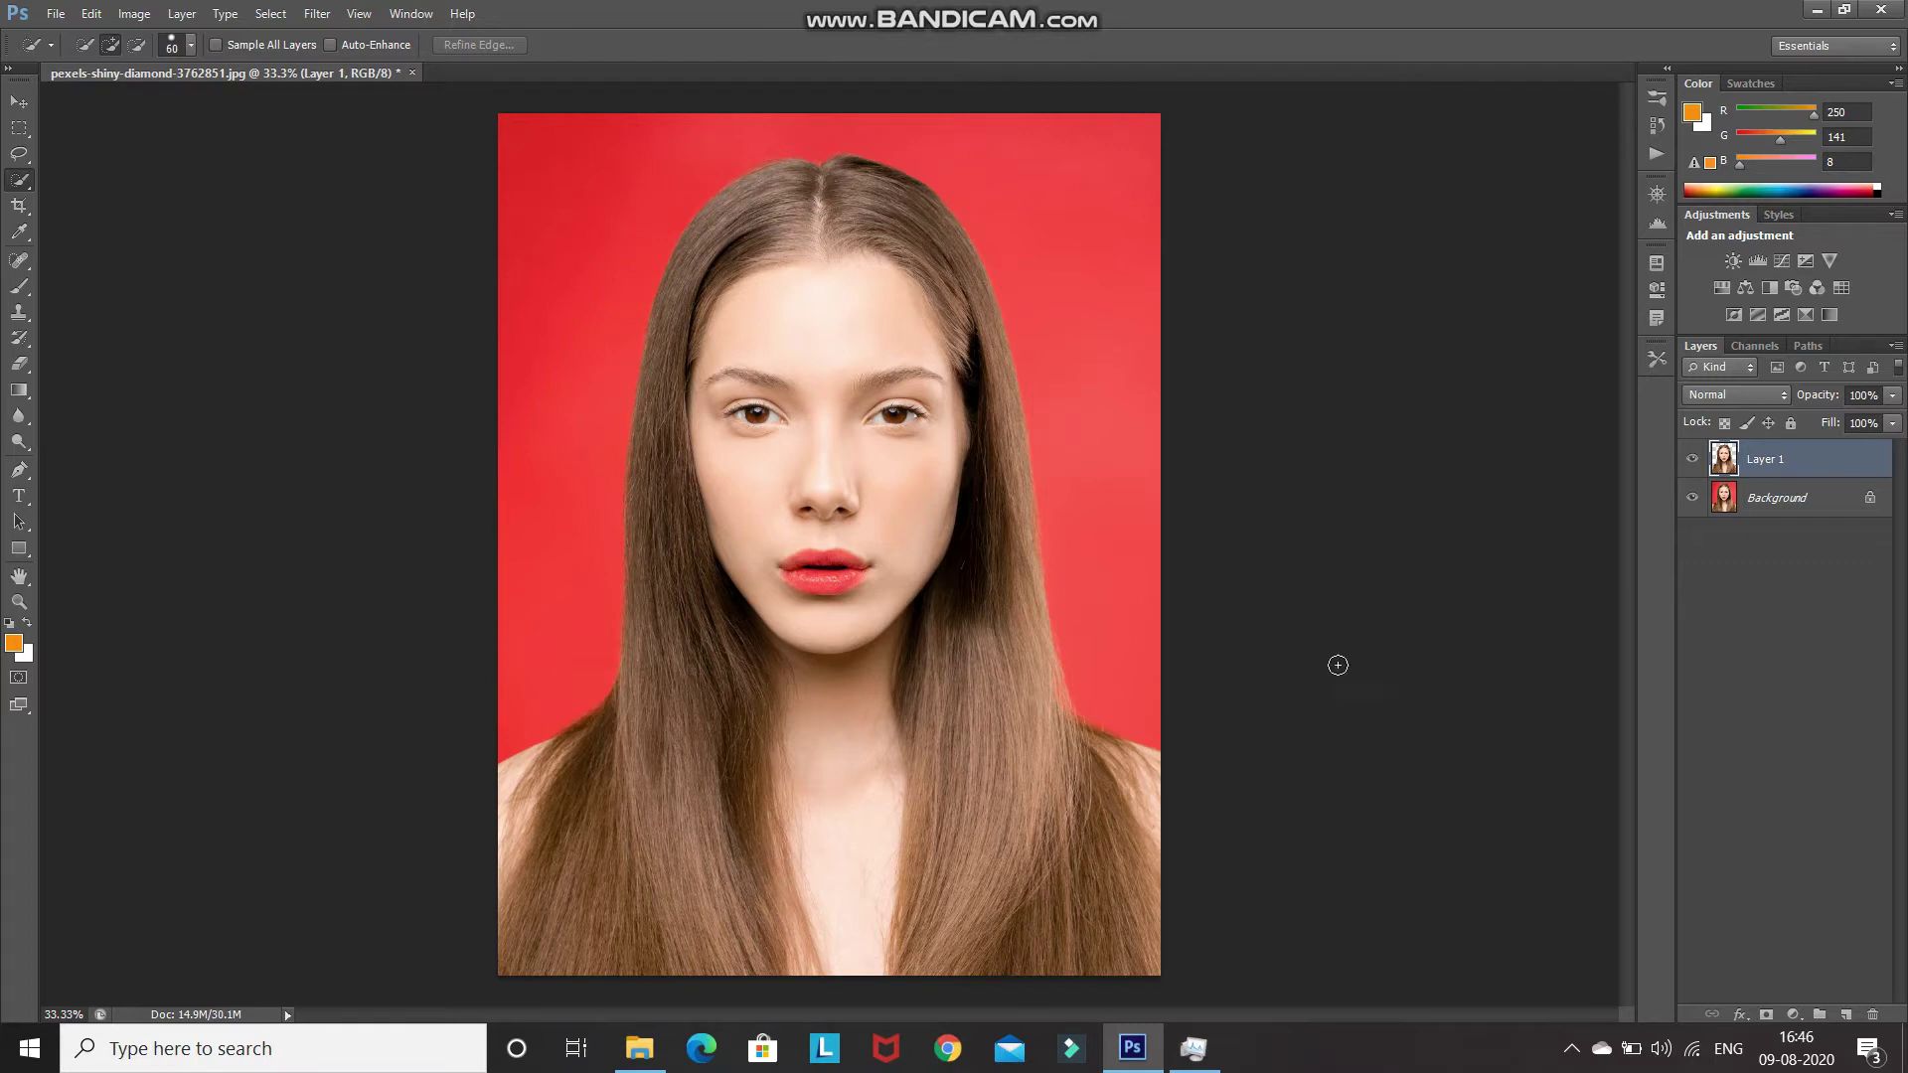
# Add a black (000000) Solid Color fill layer directly above the Background layer
pyautogui.click(1777, 499)
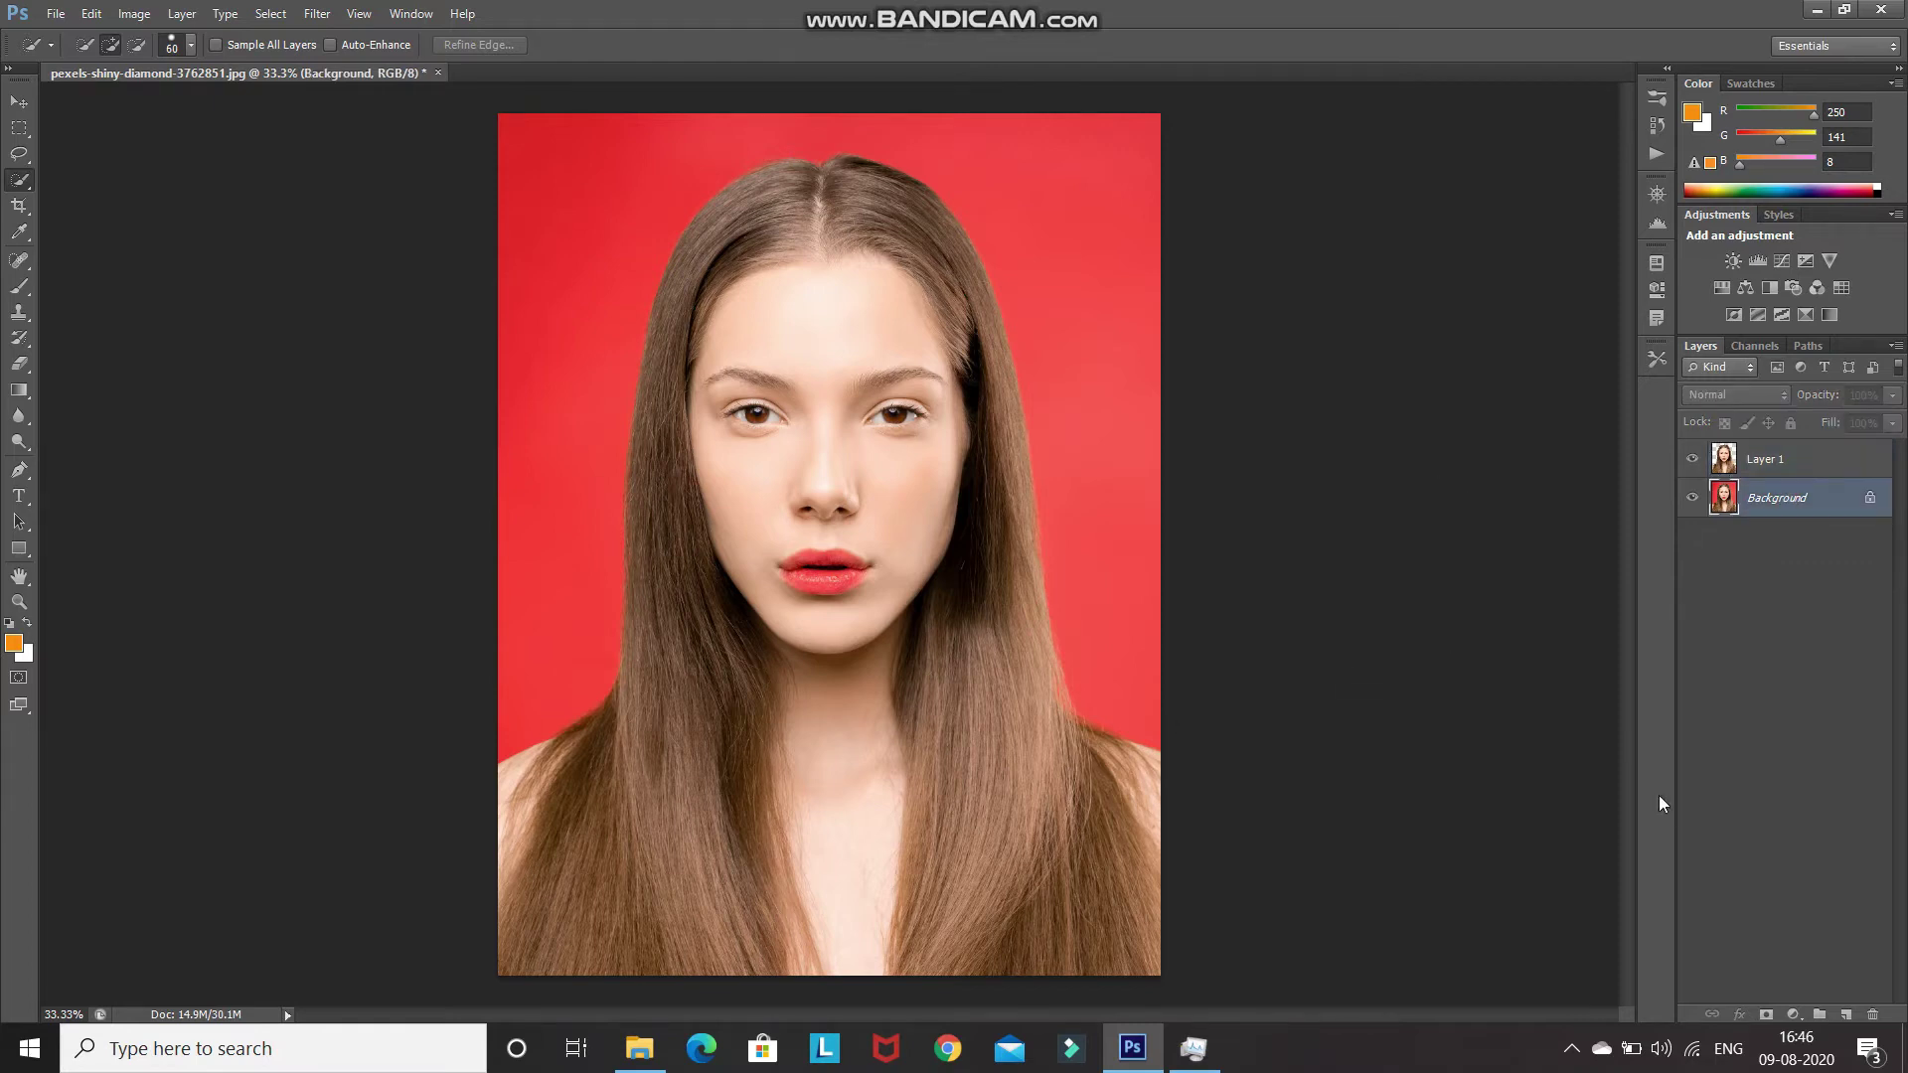
pyautogui.click(1799, 1013)
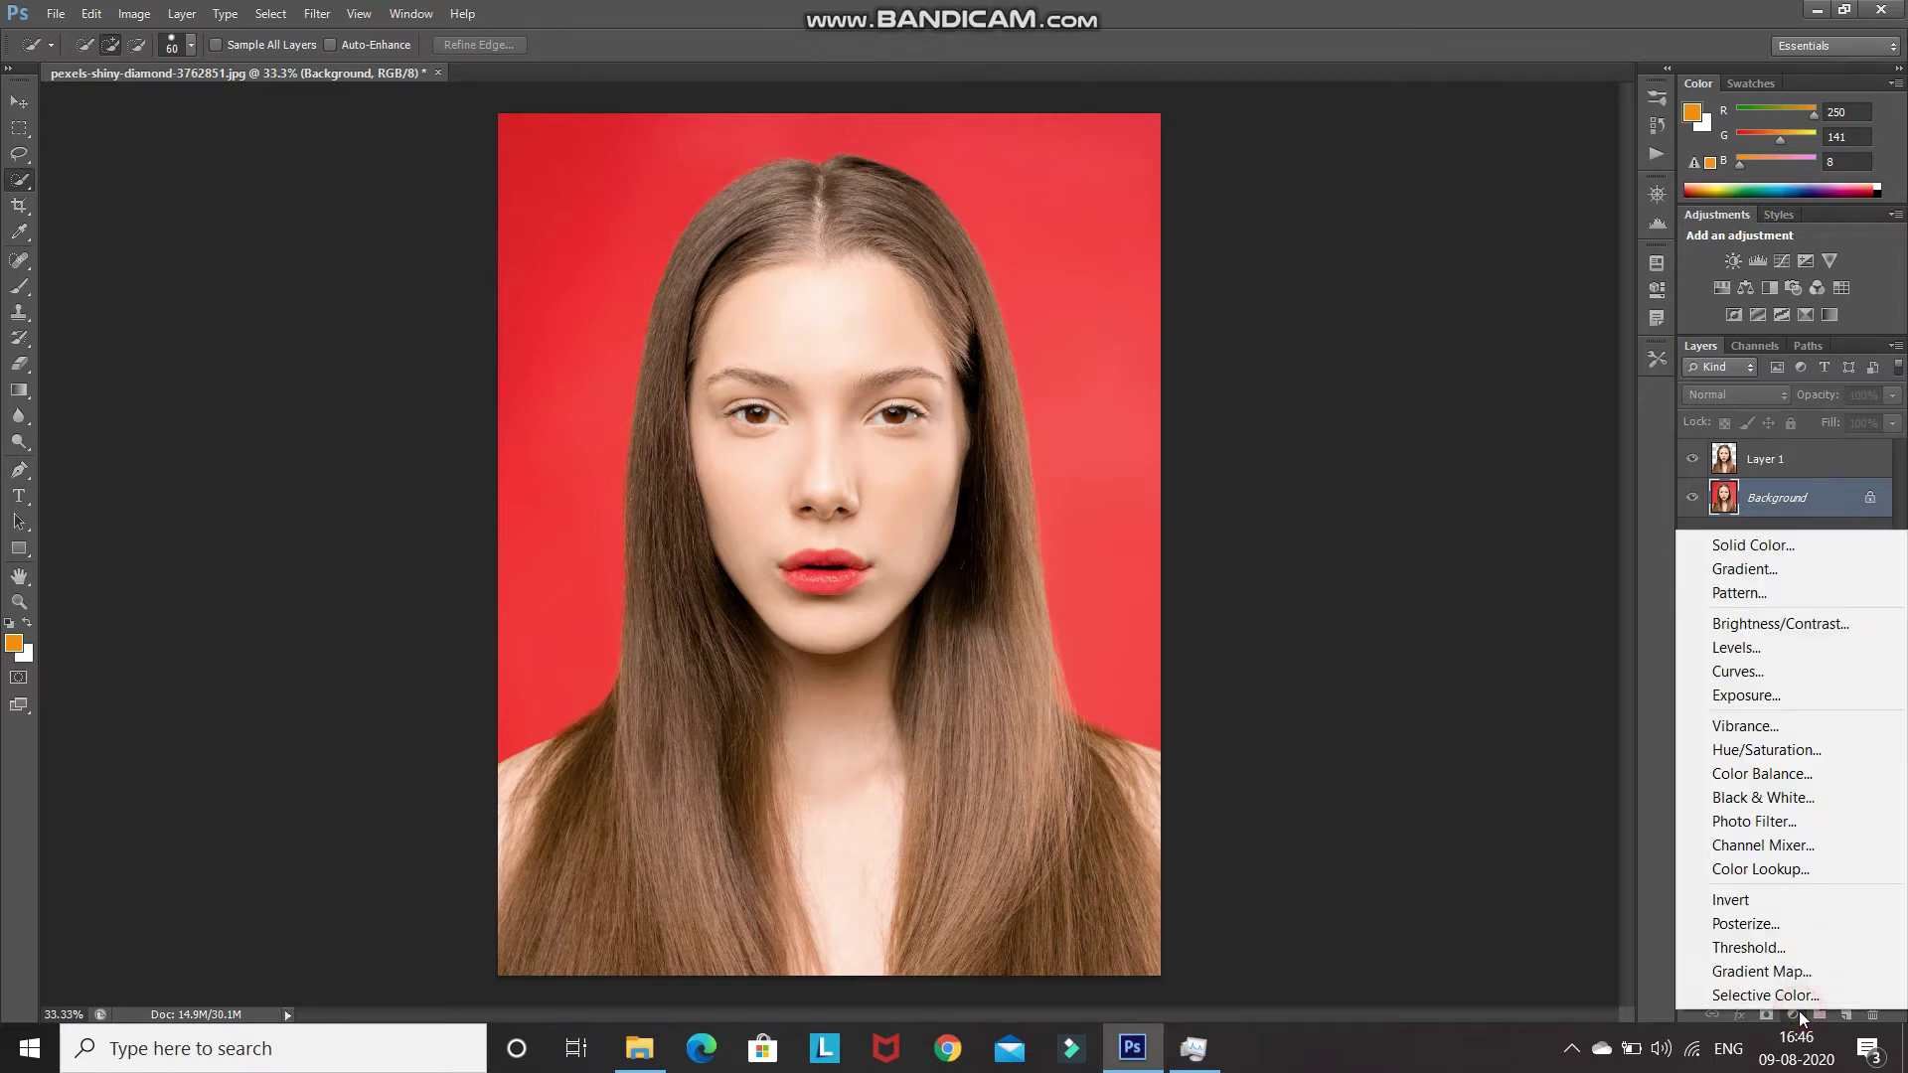
pyautogui.click(1699, 550)
pyautogui.moveTo(1510, 381)
pyautogui.mouseDown()
pyautogui.moveTo(1421, 438)
pyautogui.moveTo(1249, 697)
pyautogui.mouseUp()
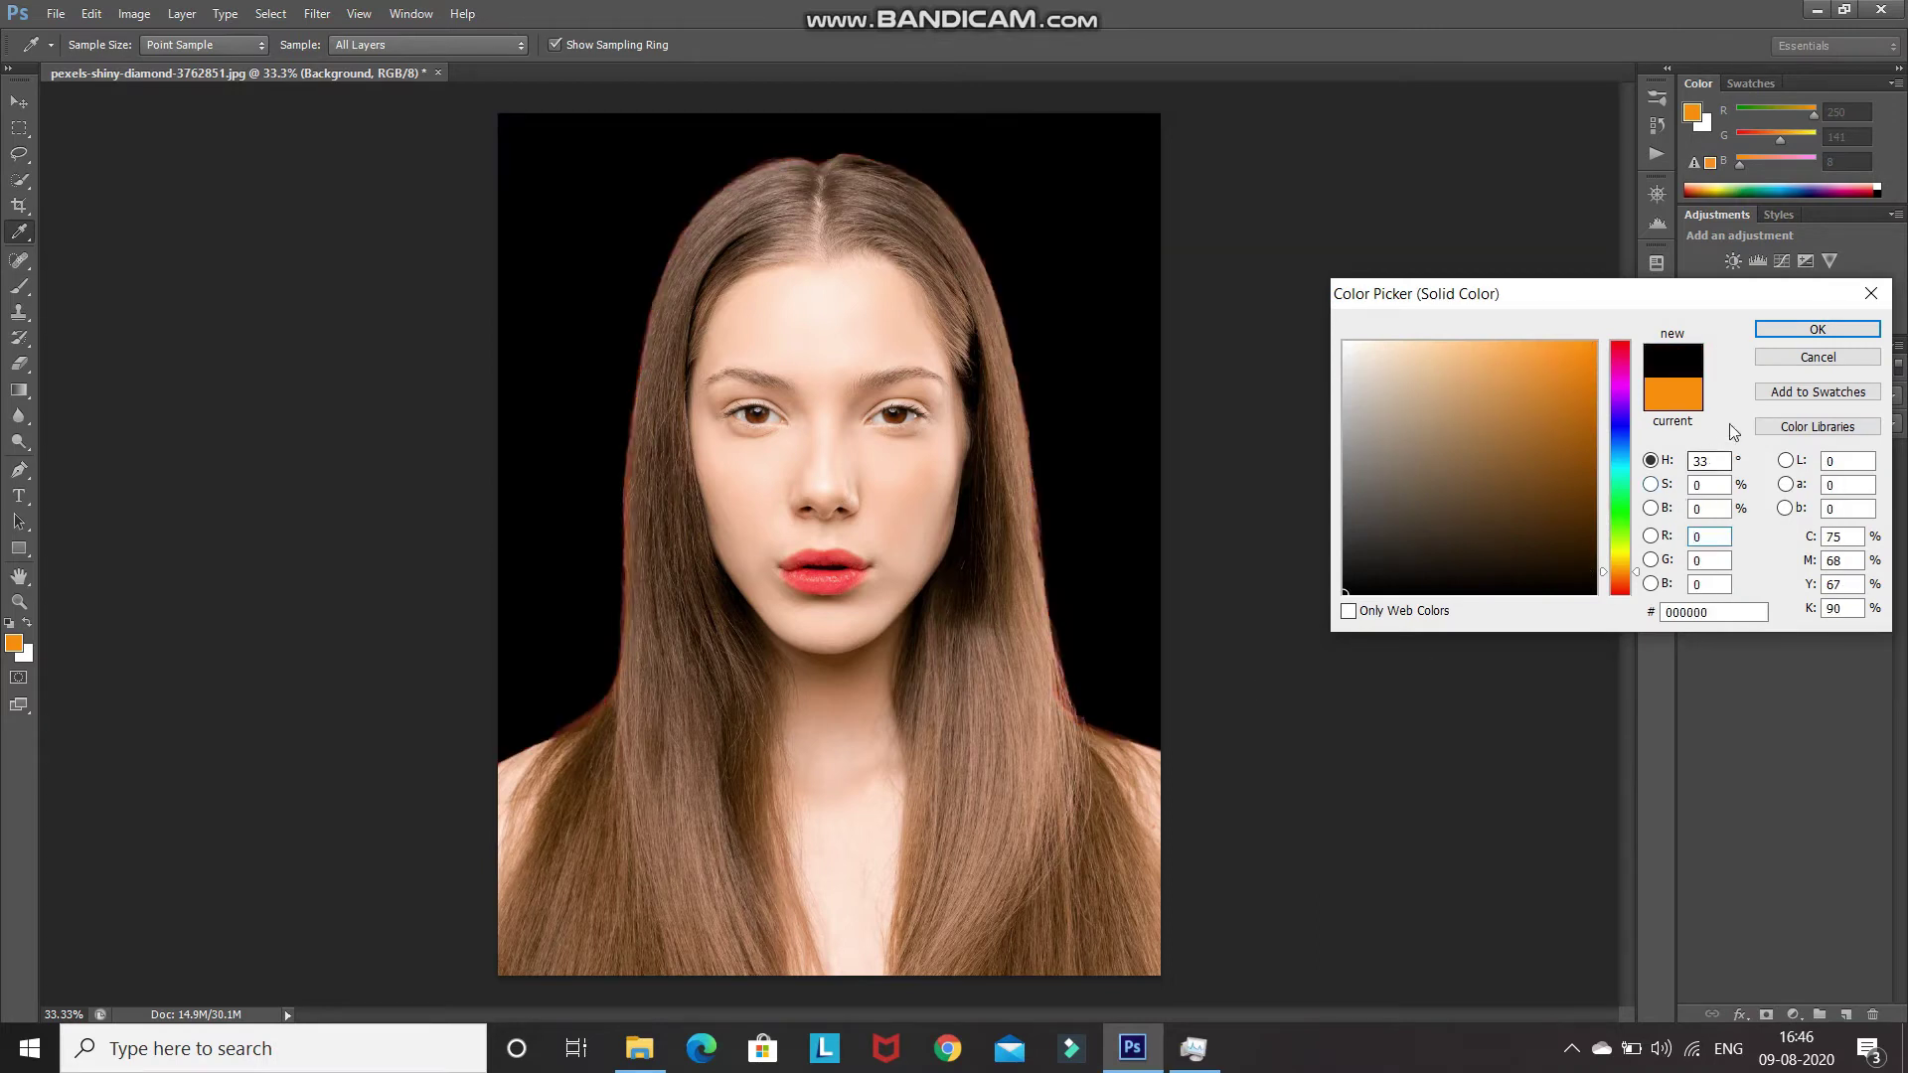
pyautogui.click(1778, 331)
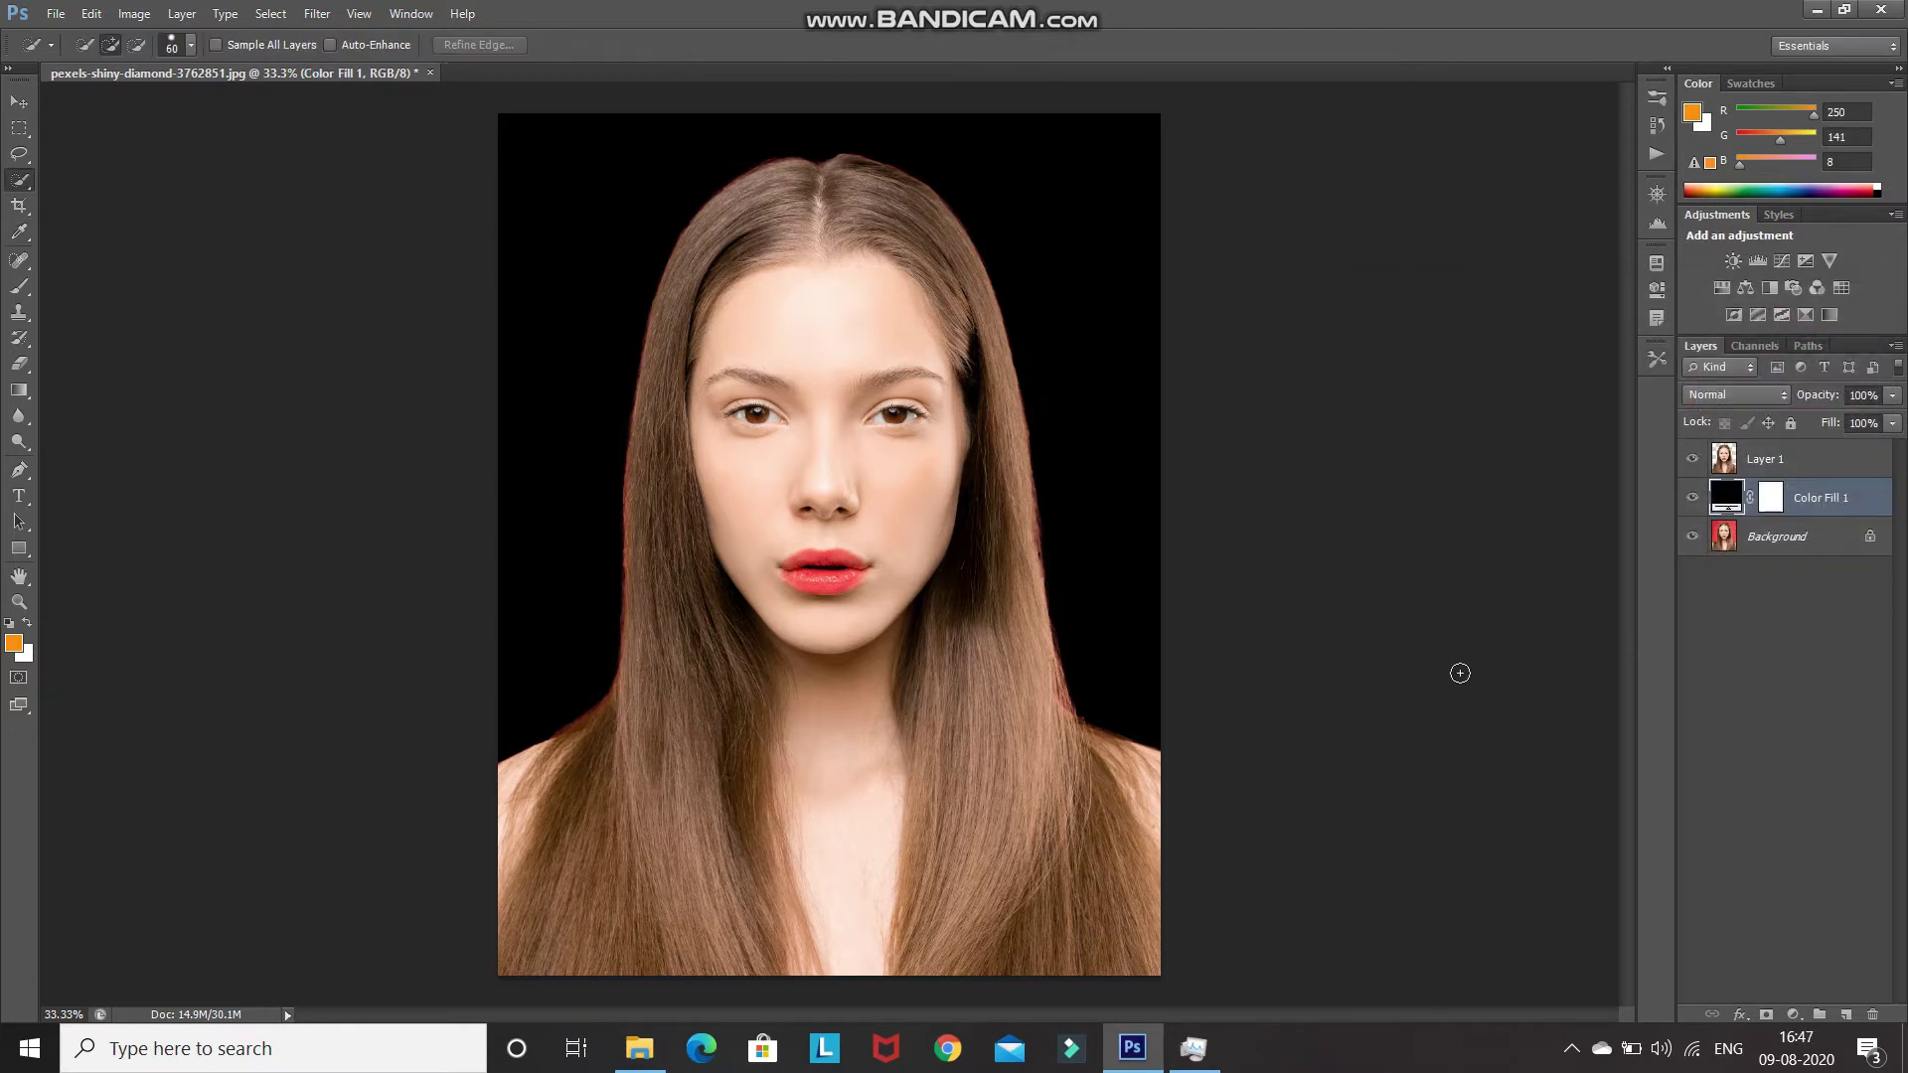
# Duplicate Layer 1 and convert the copy to black and white with the Default preset
pyautogui.click(1815, 466)
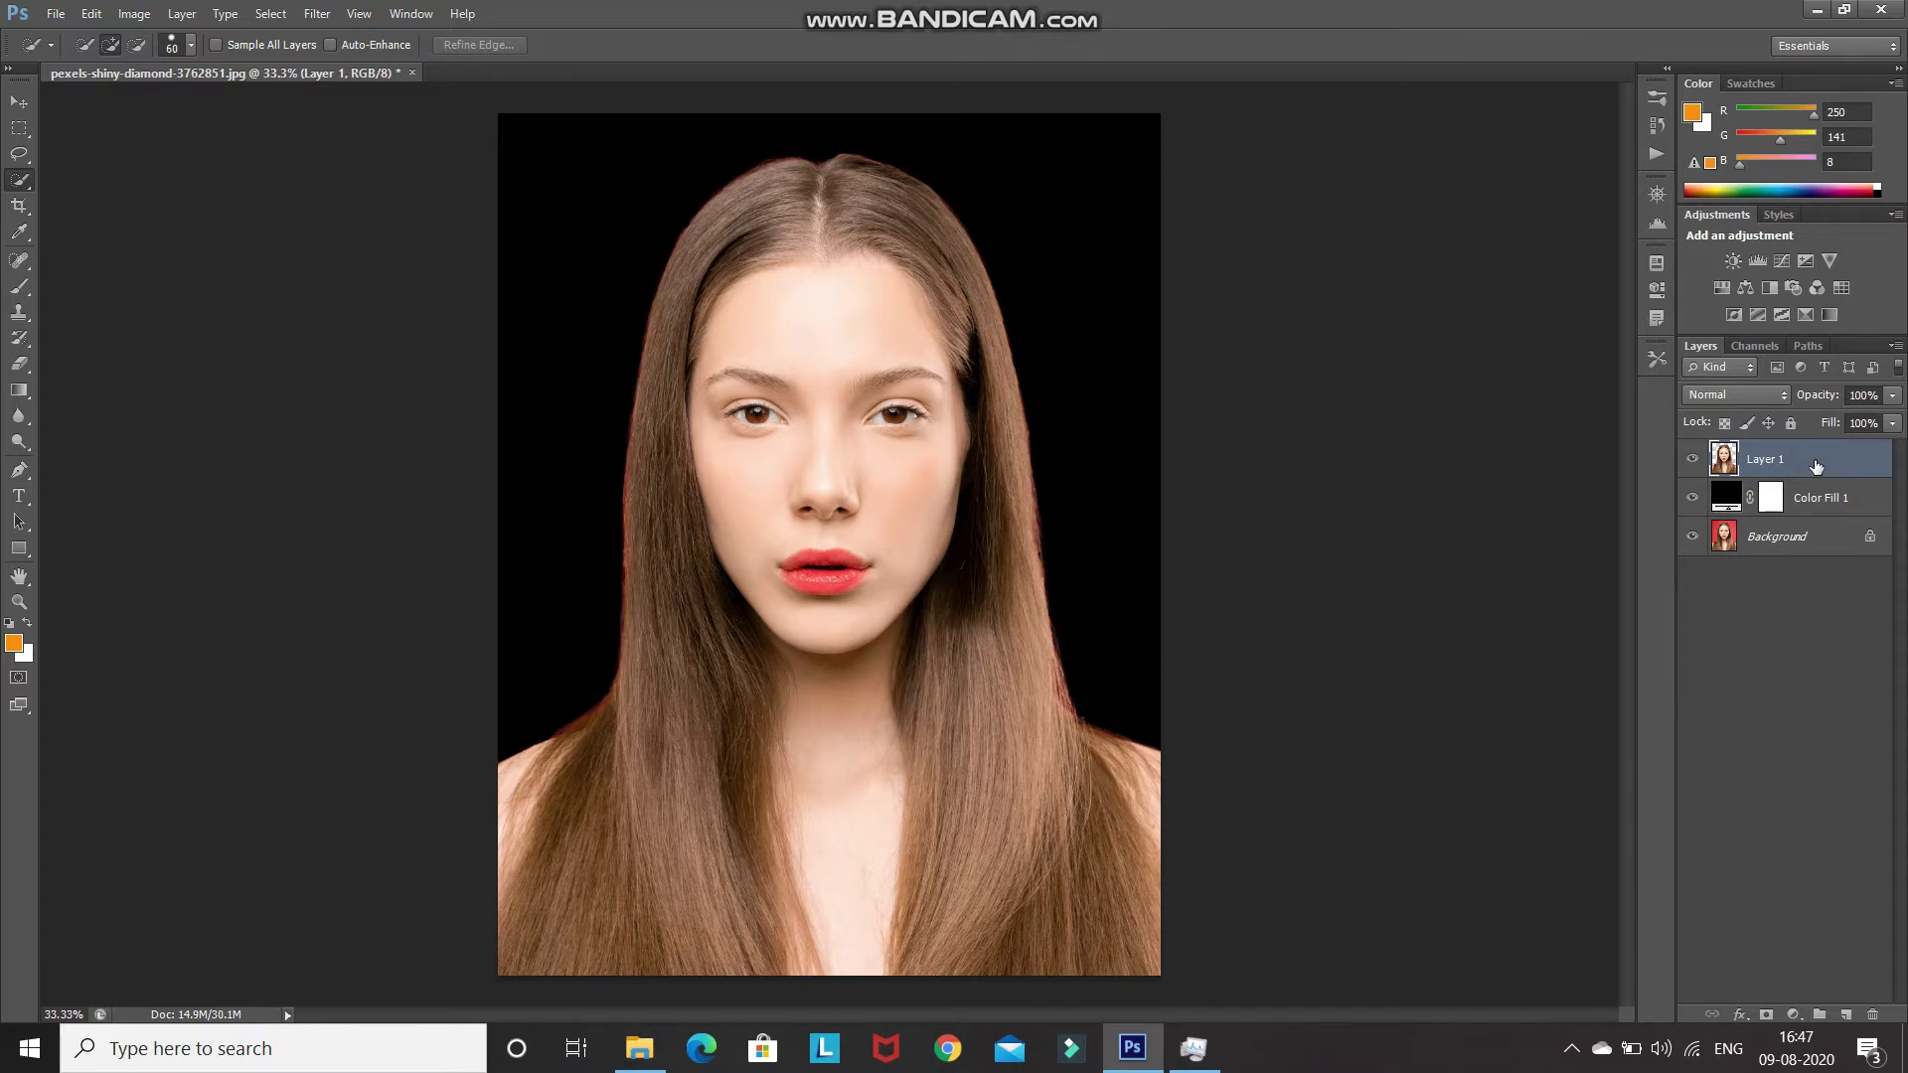
pyautogui.hotkey('ctrl', 'j')
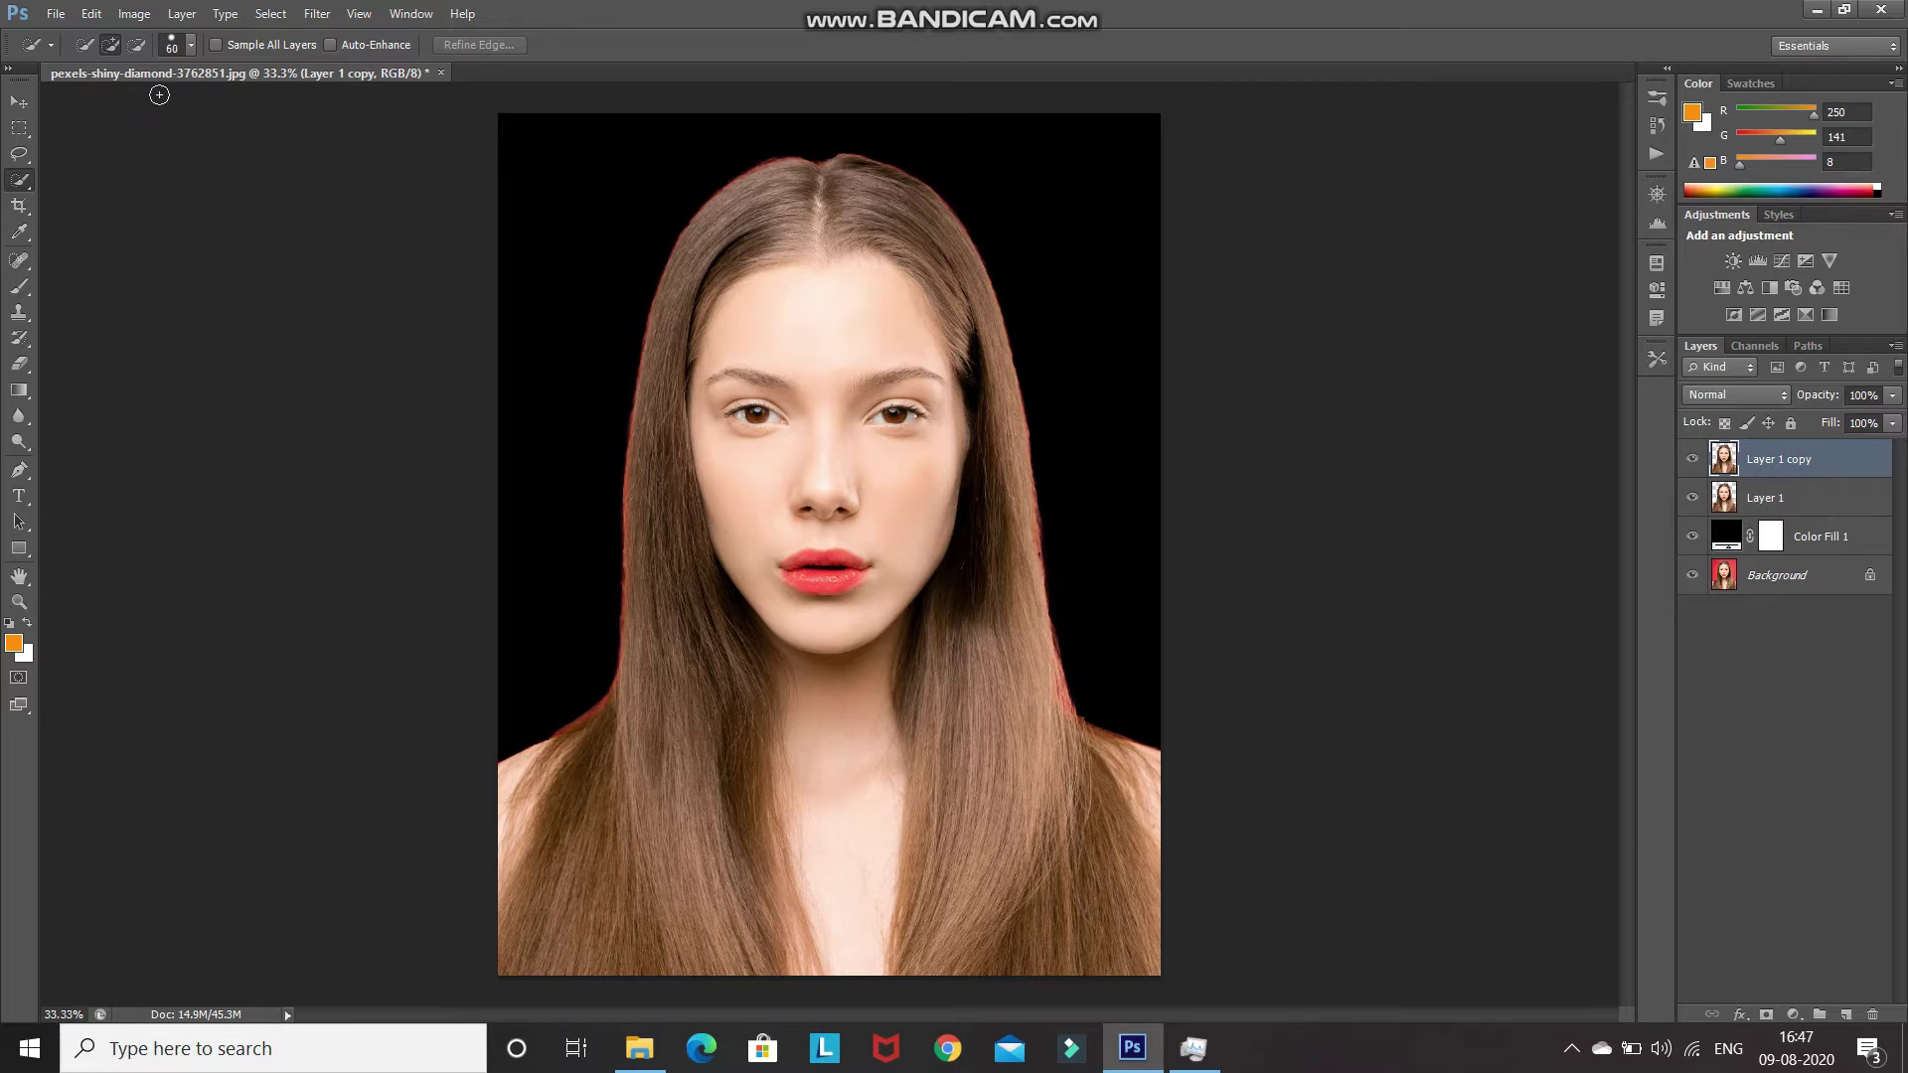
pyautogui.click(135, 14)
pyautogui.moveTo(164, 80)
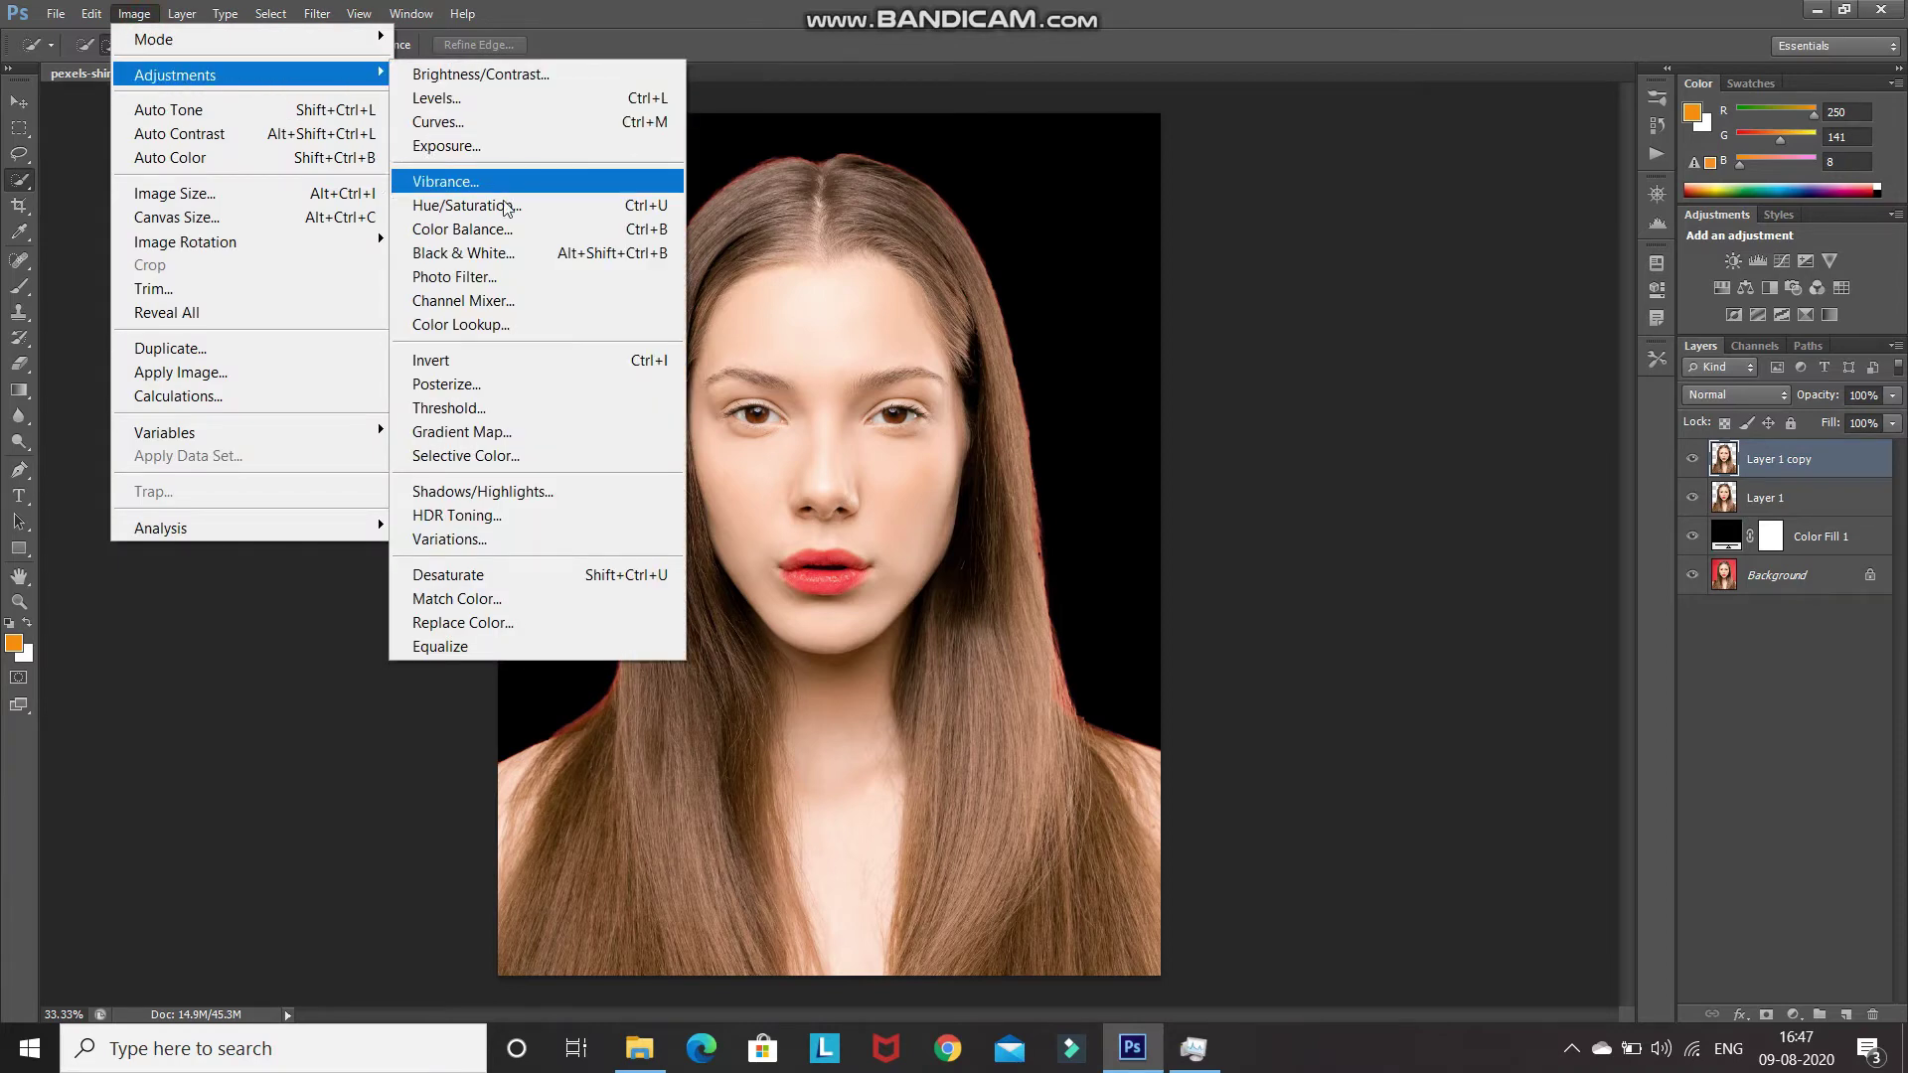
pyautogui.click(519, 255)
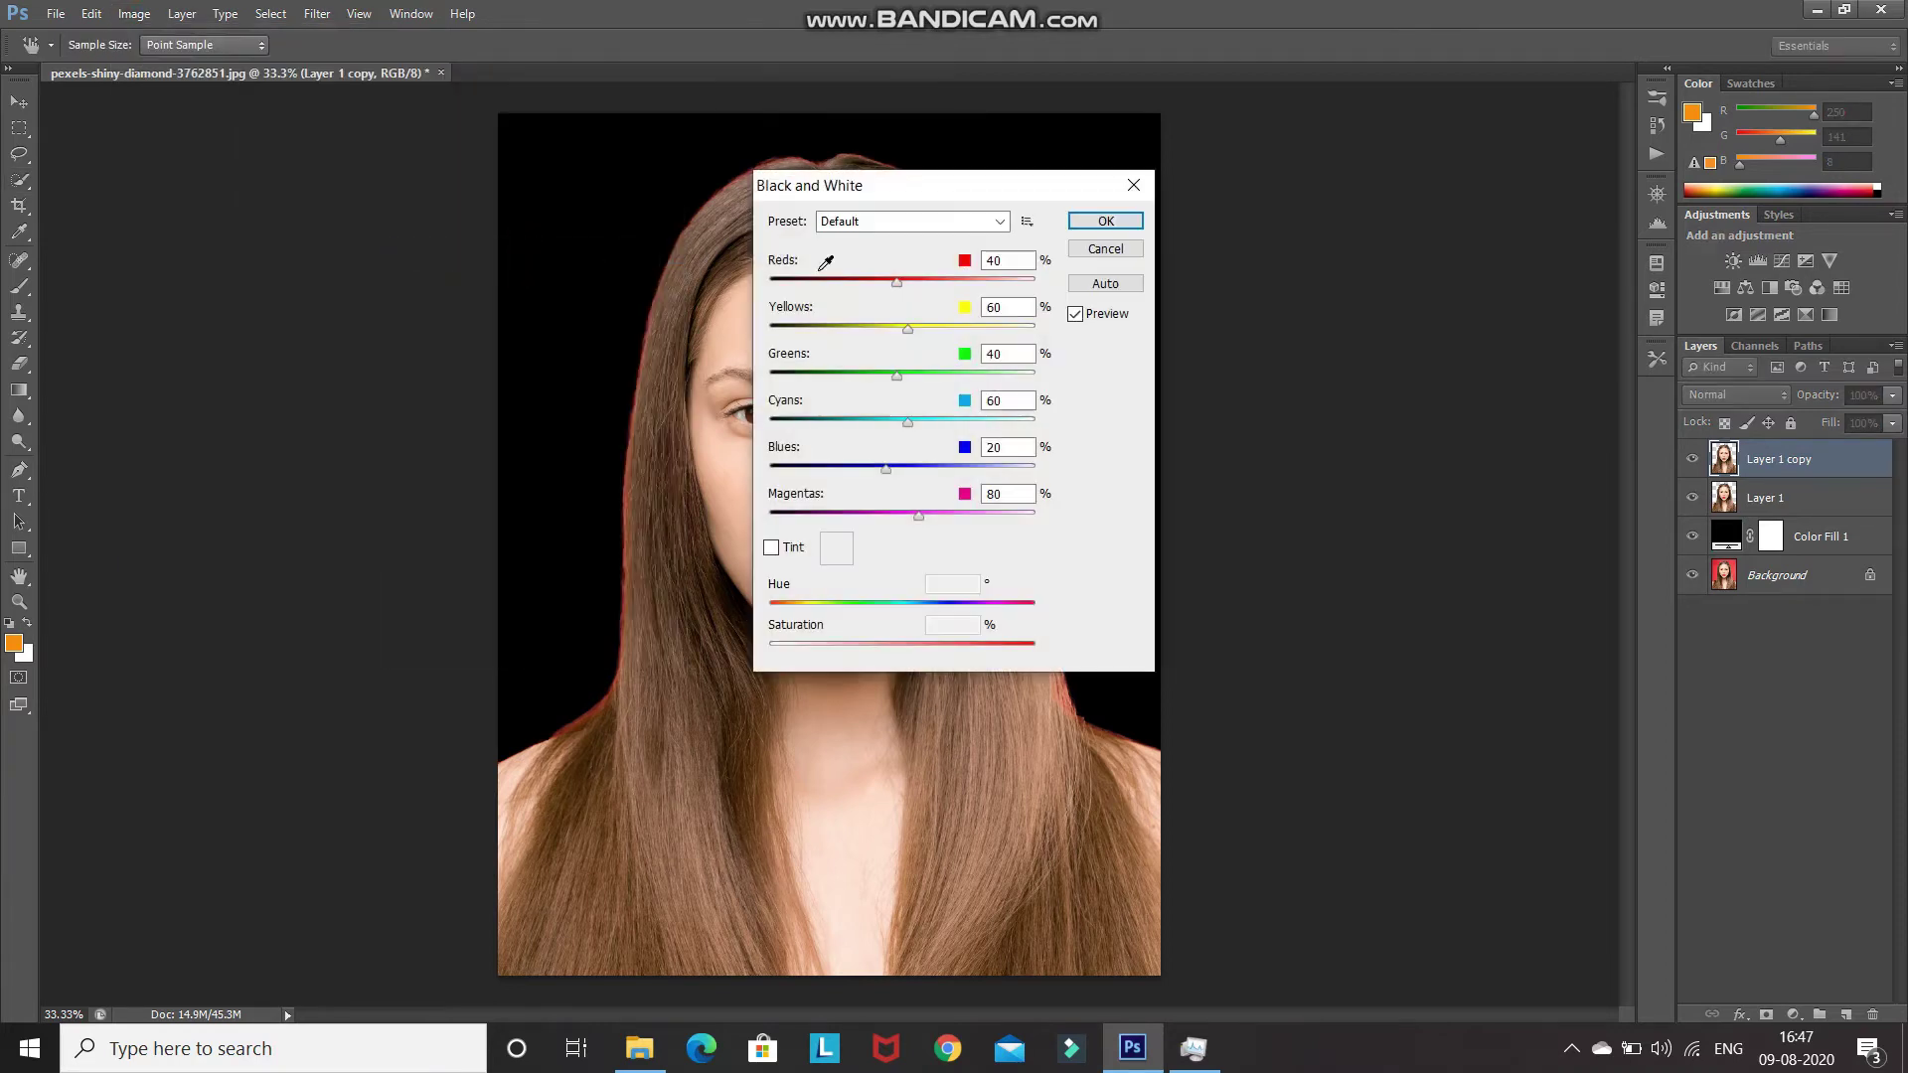
pyautogui.click(1088, 220)
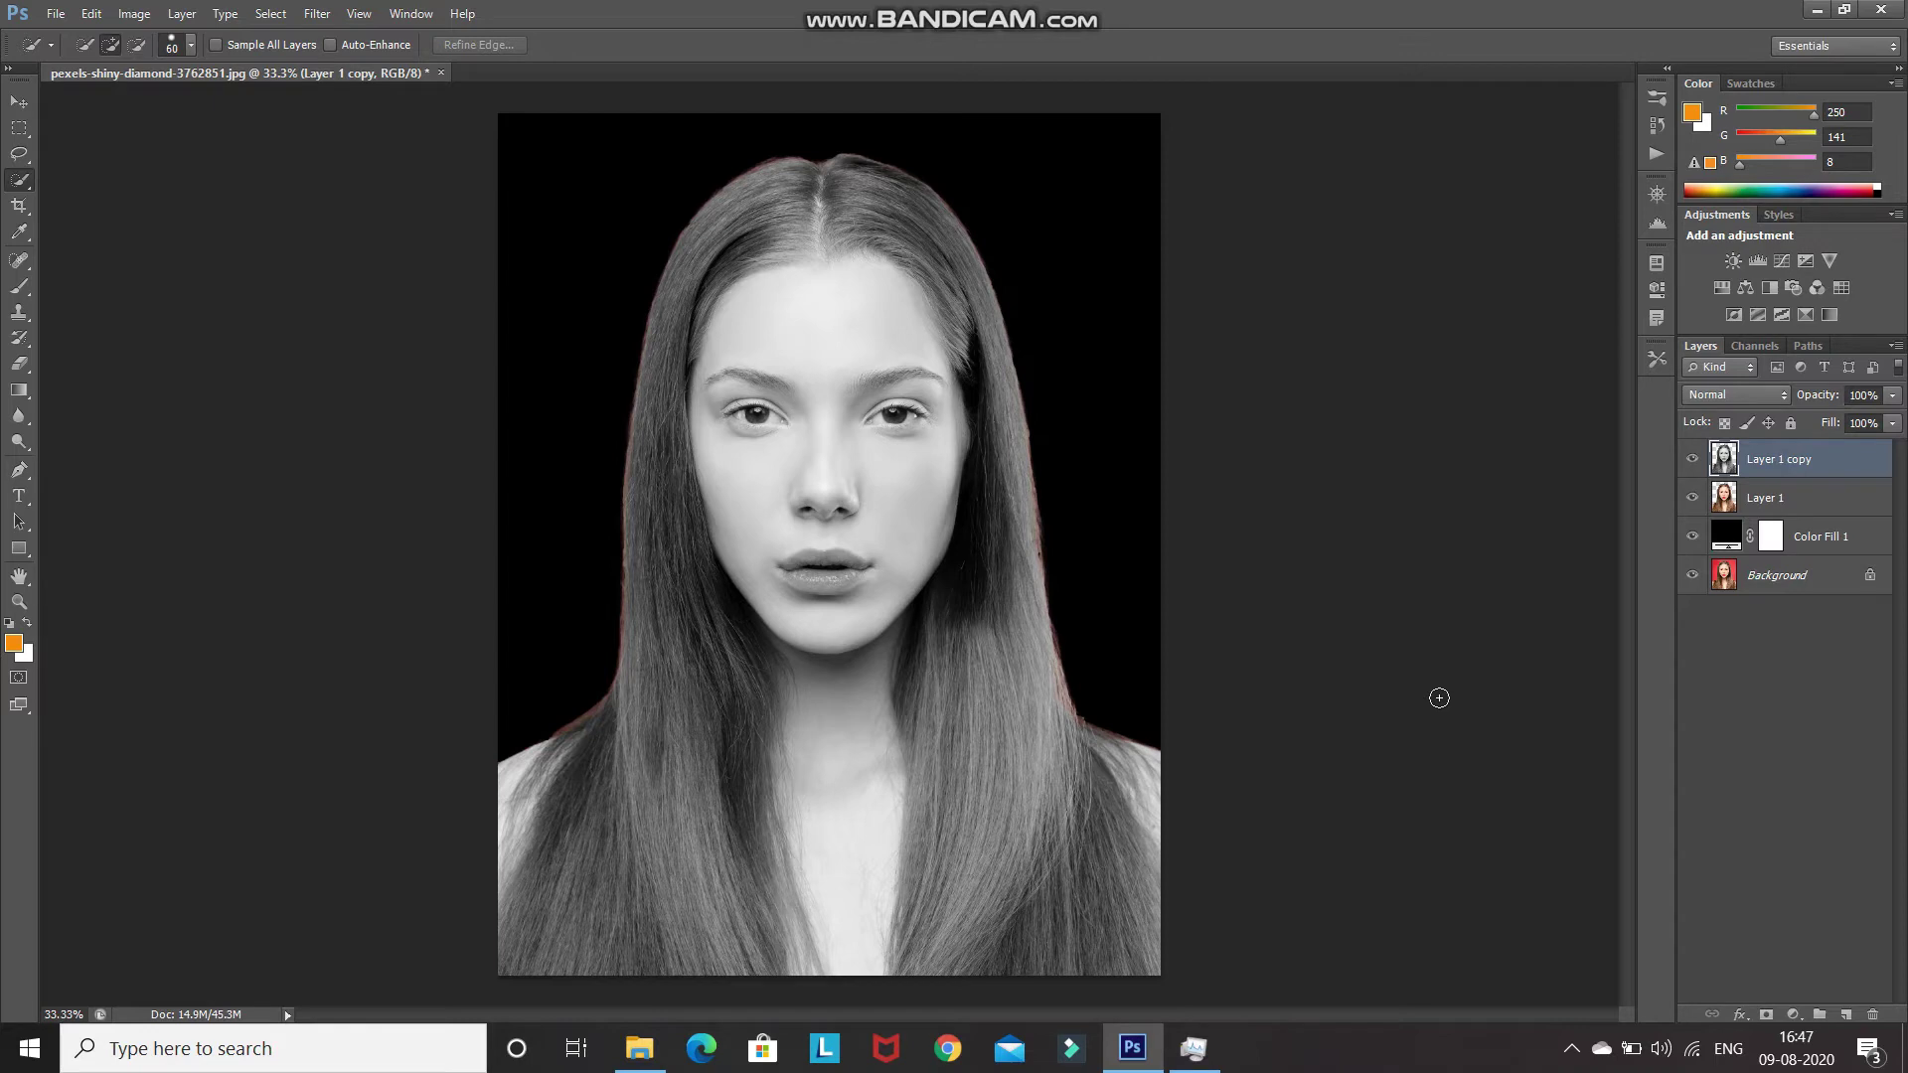
# Duplicate the black-and-white layer, and invert the duplicate with its blending mode set to Difference
pyautogui.hotkey('ctrl', 'j')
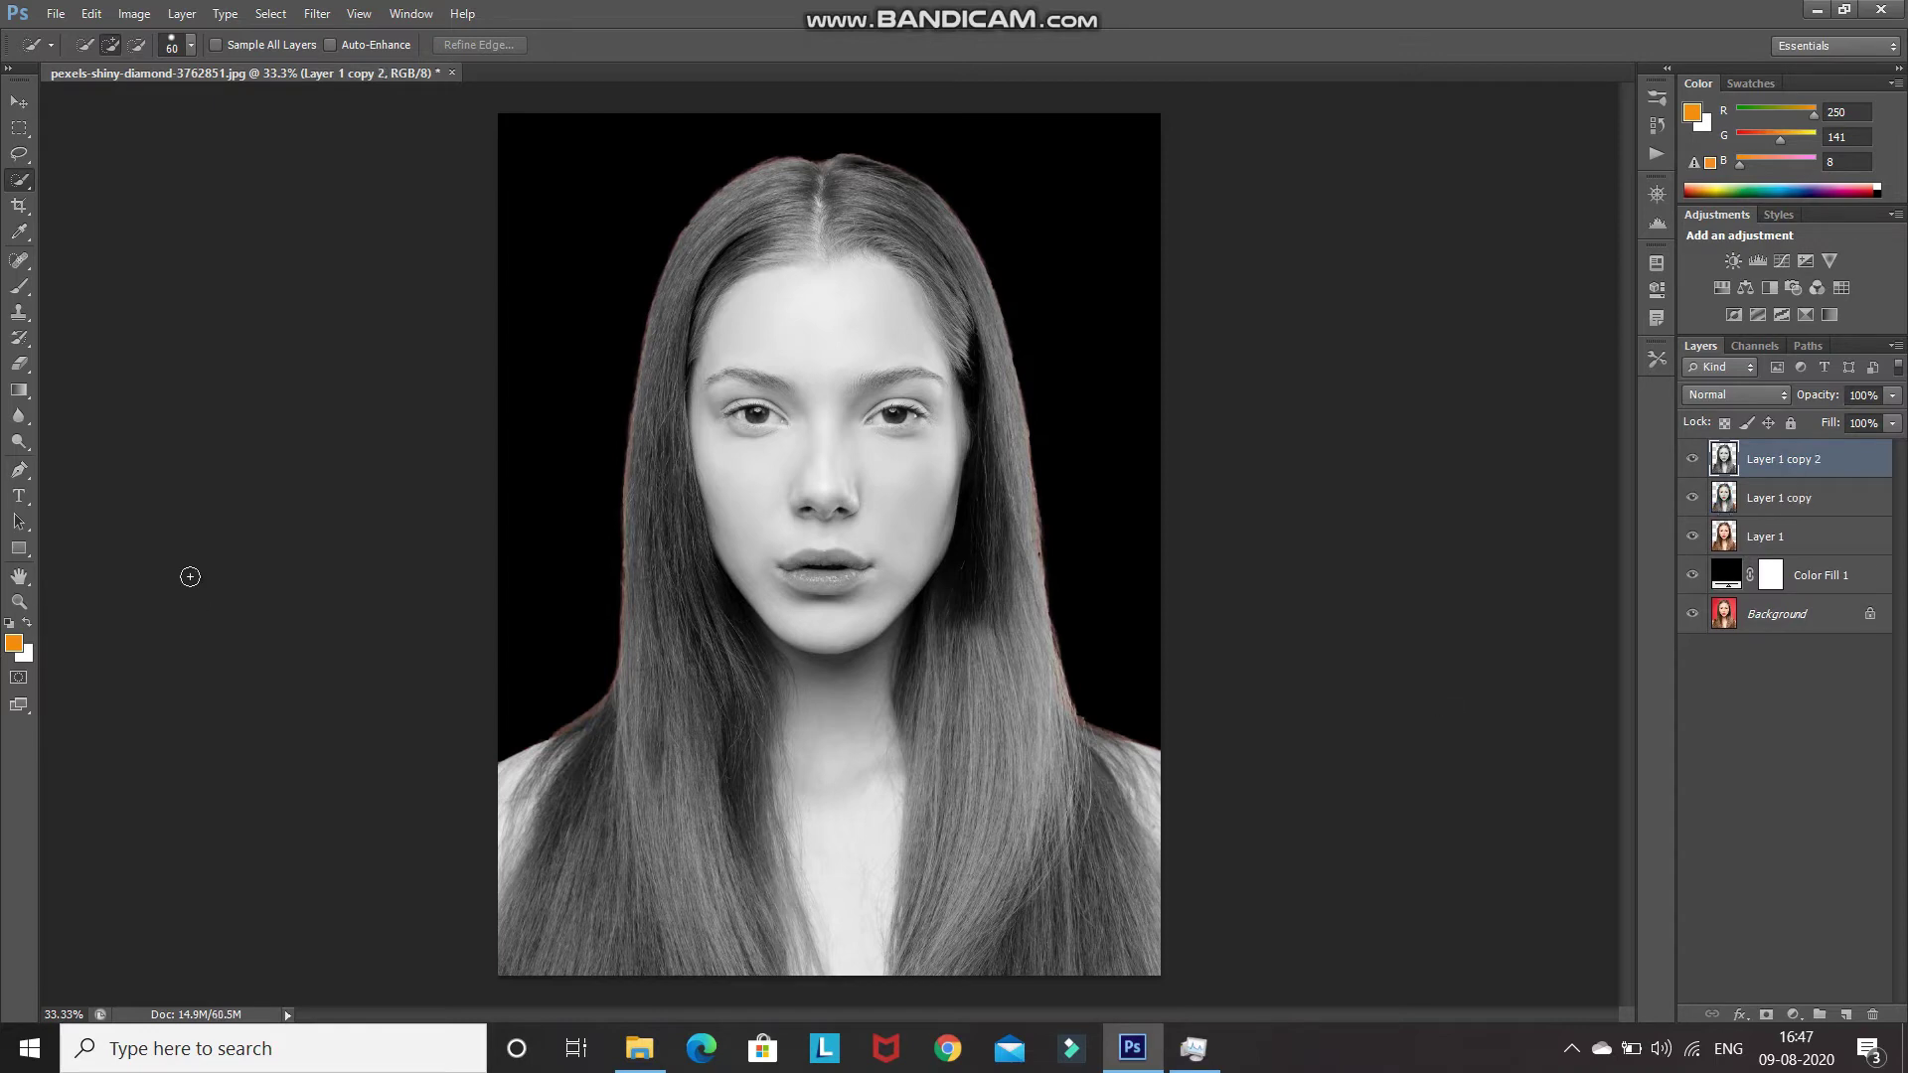
pyautogui.click(129, 18)
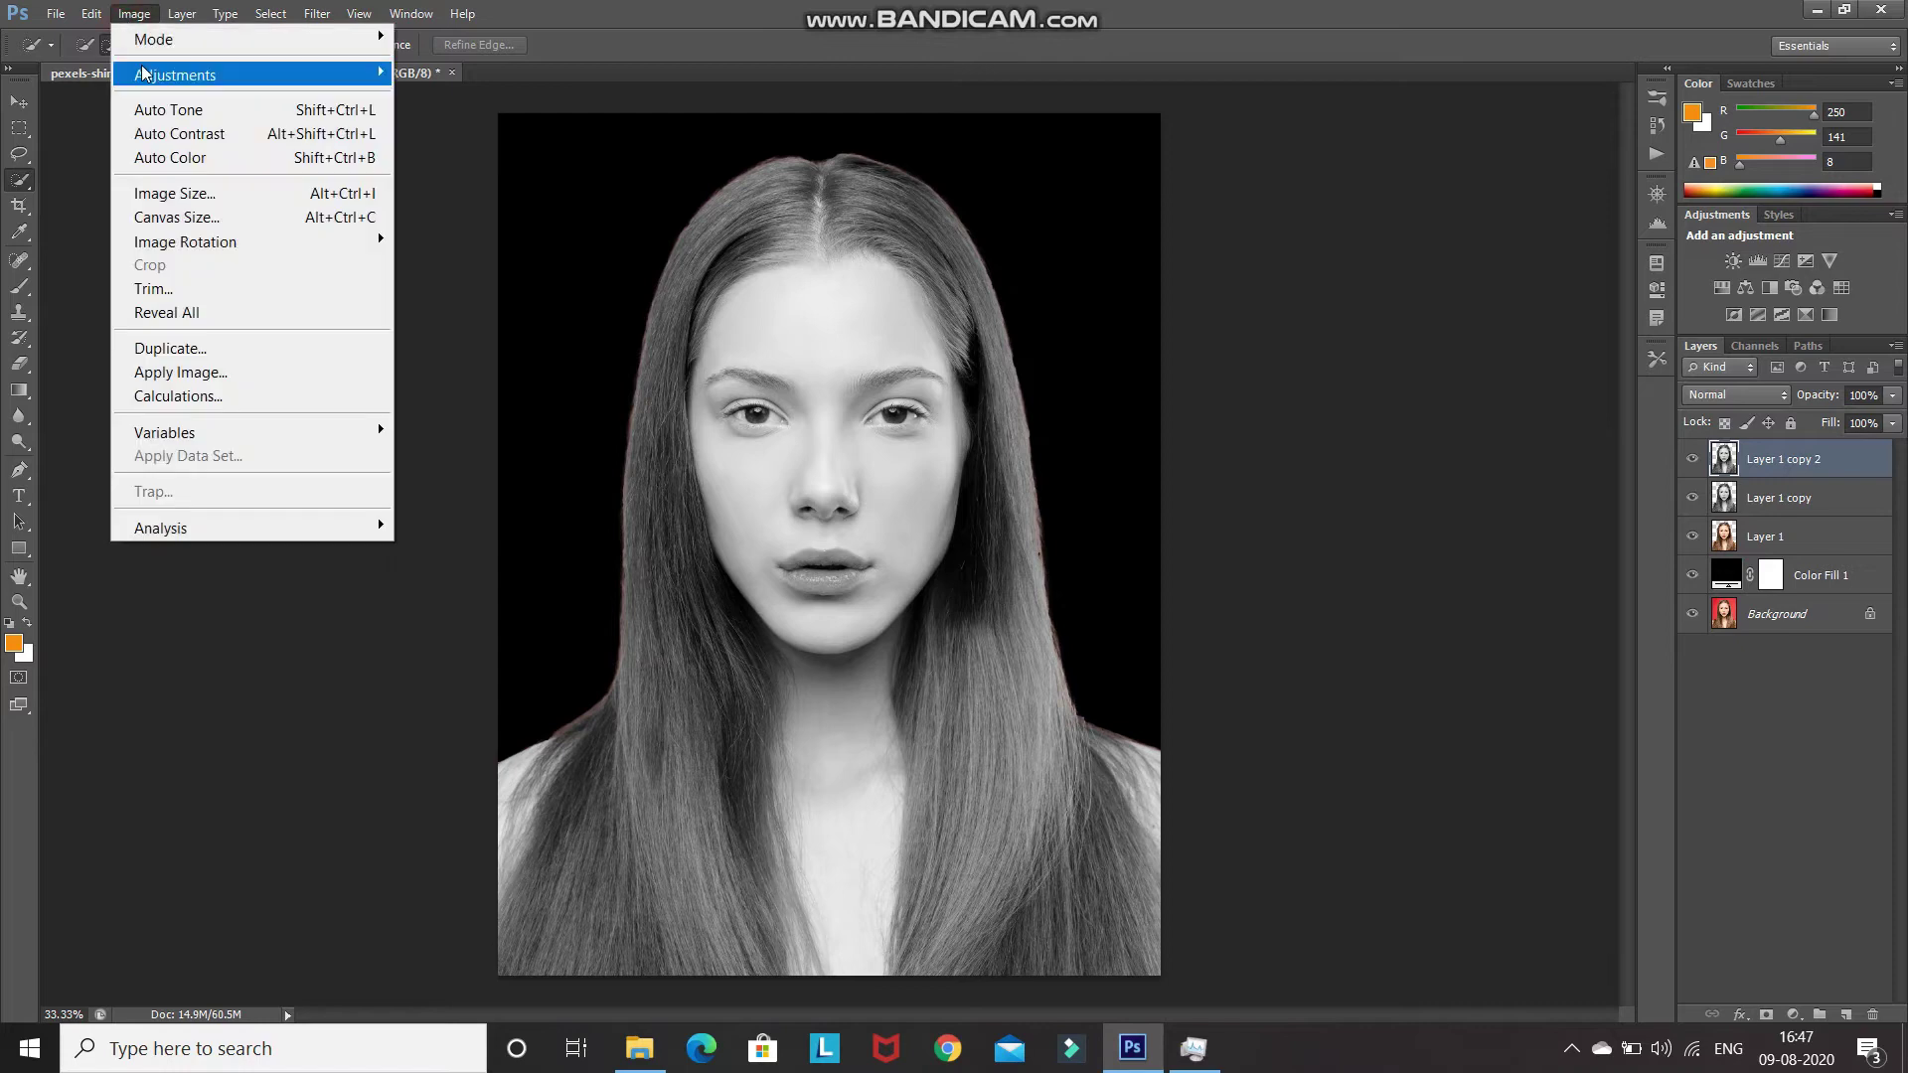
pyautogui.moveTo(258, 74)
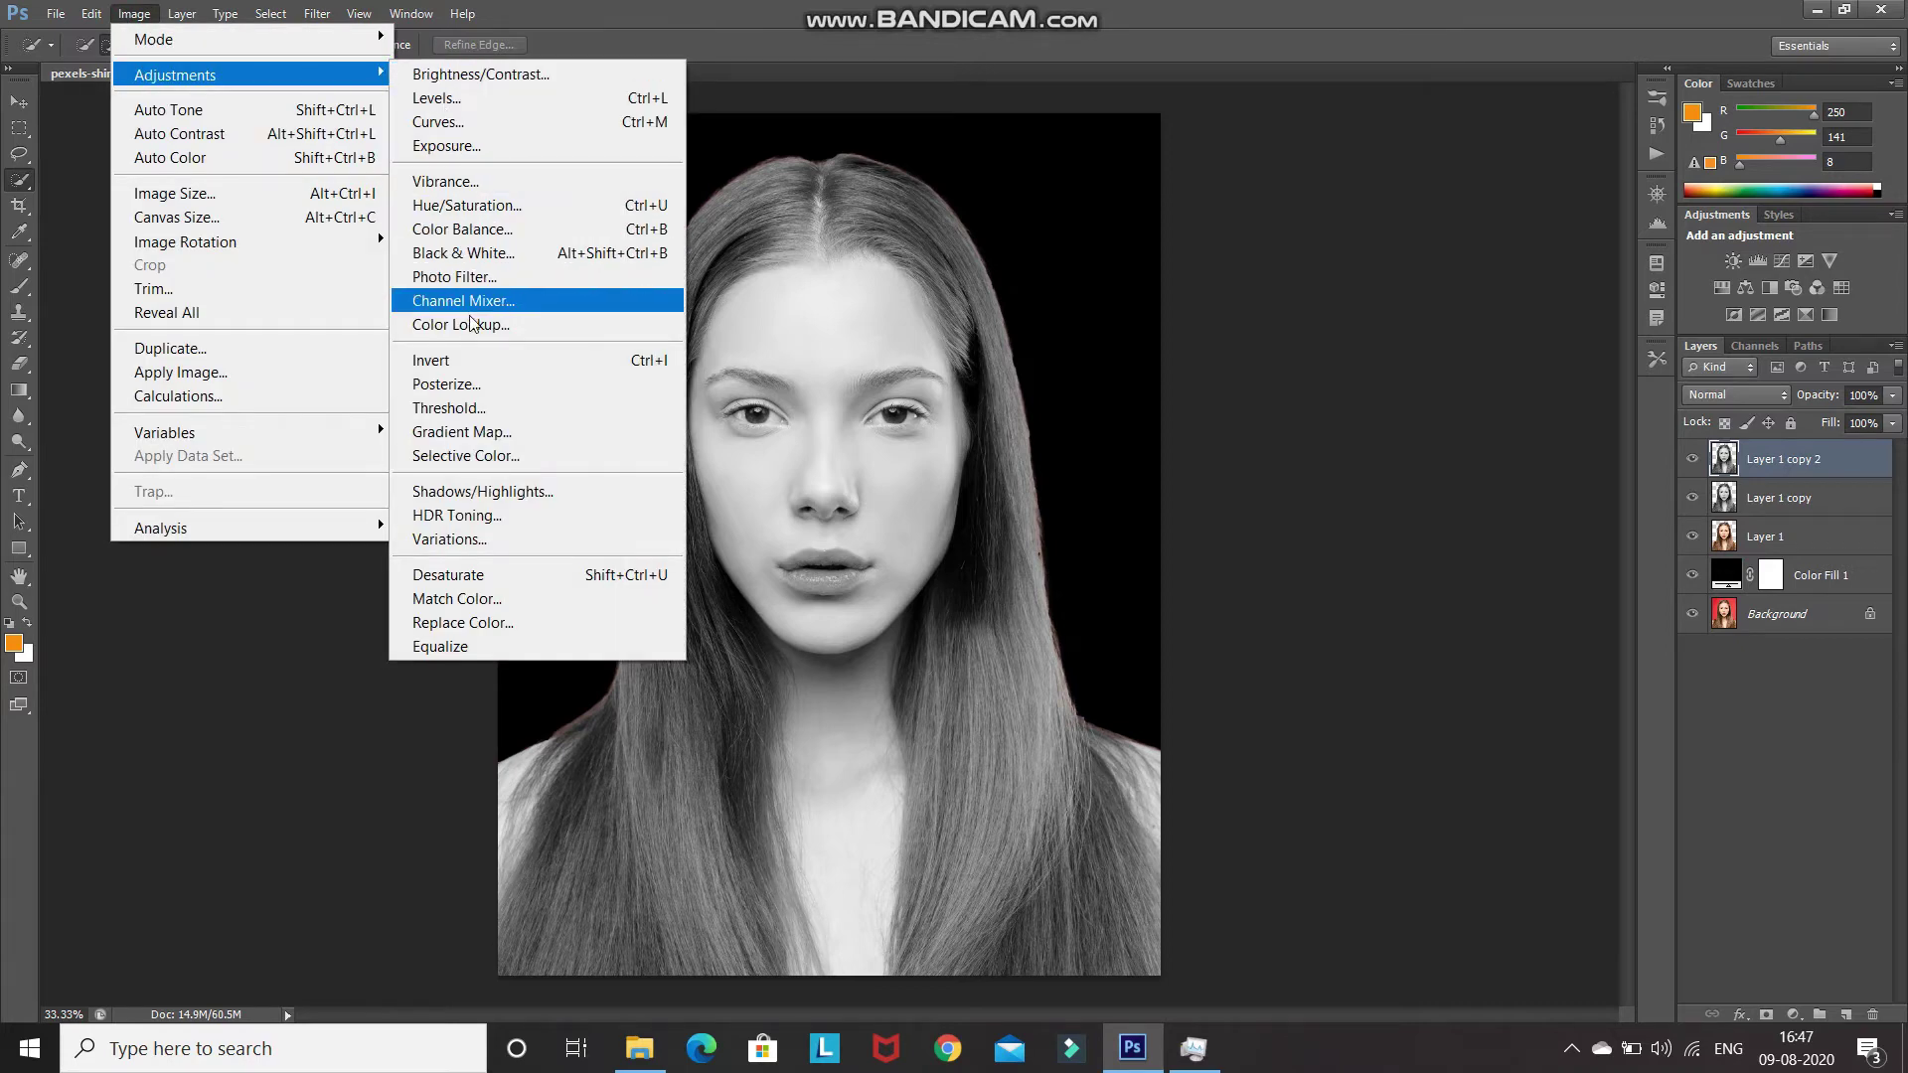
pyautogui.click(485, 362)
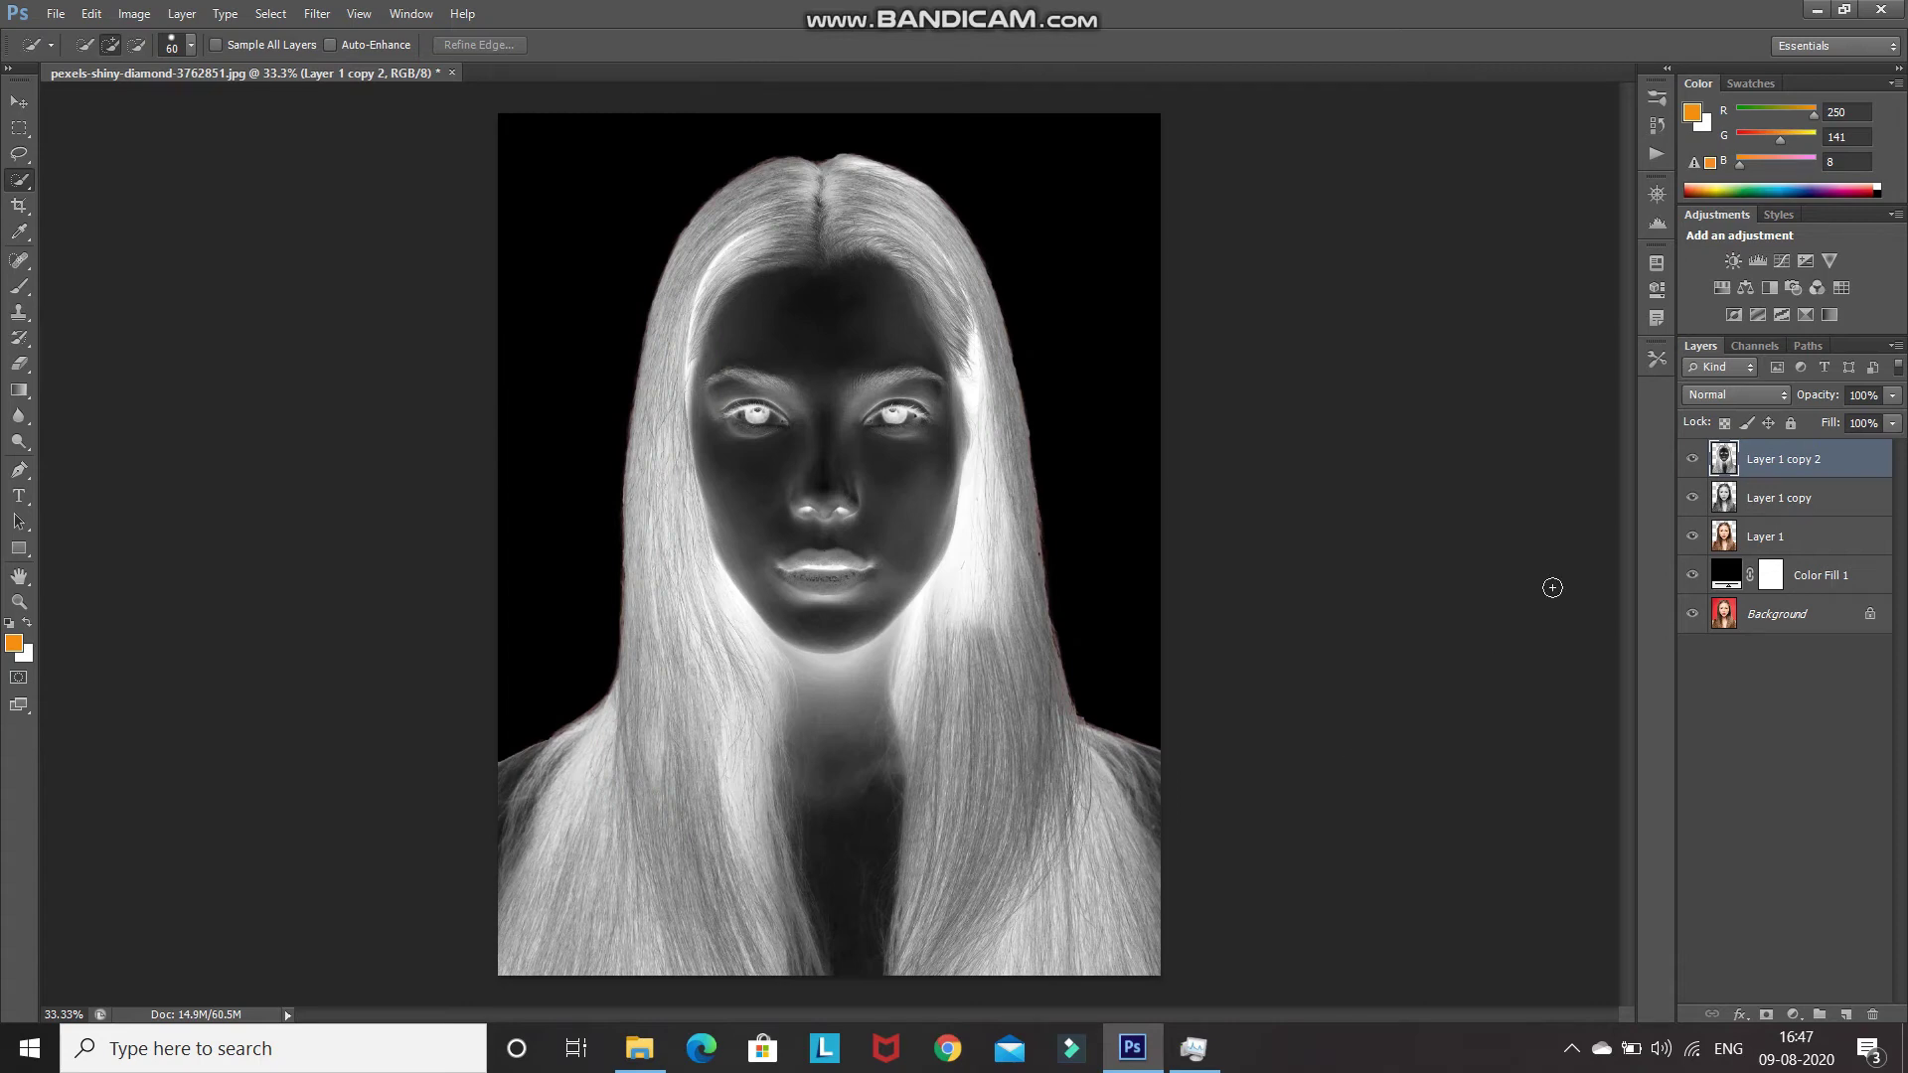
pyautogui.click(1703, 395)
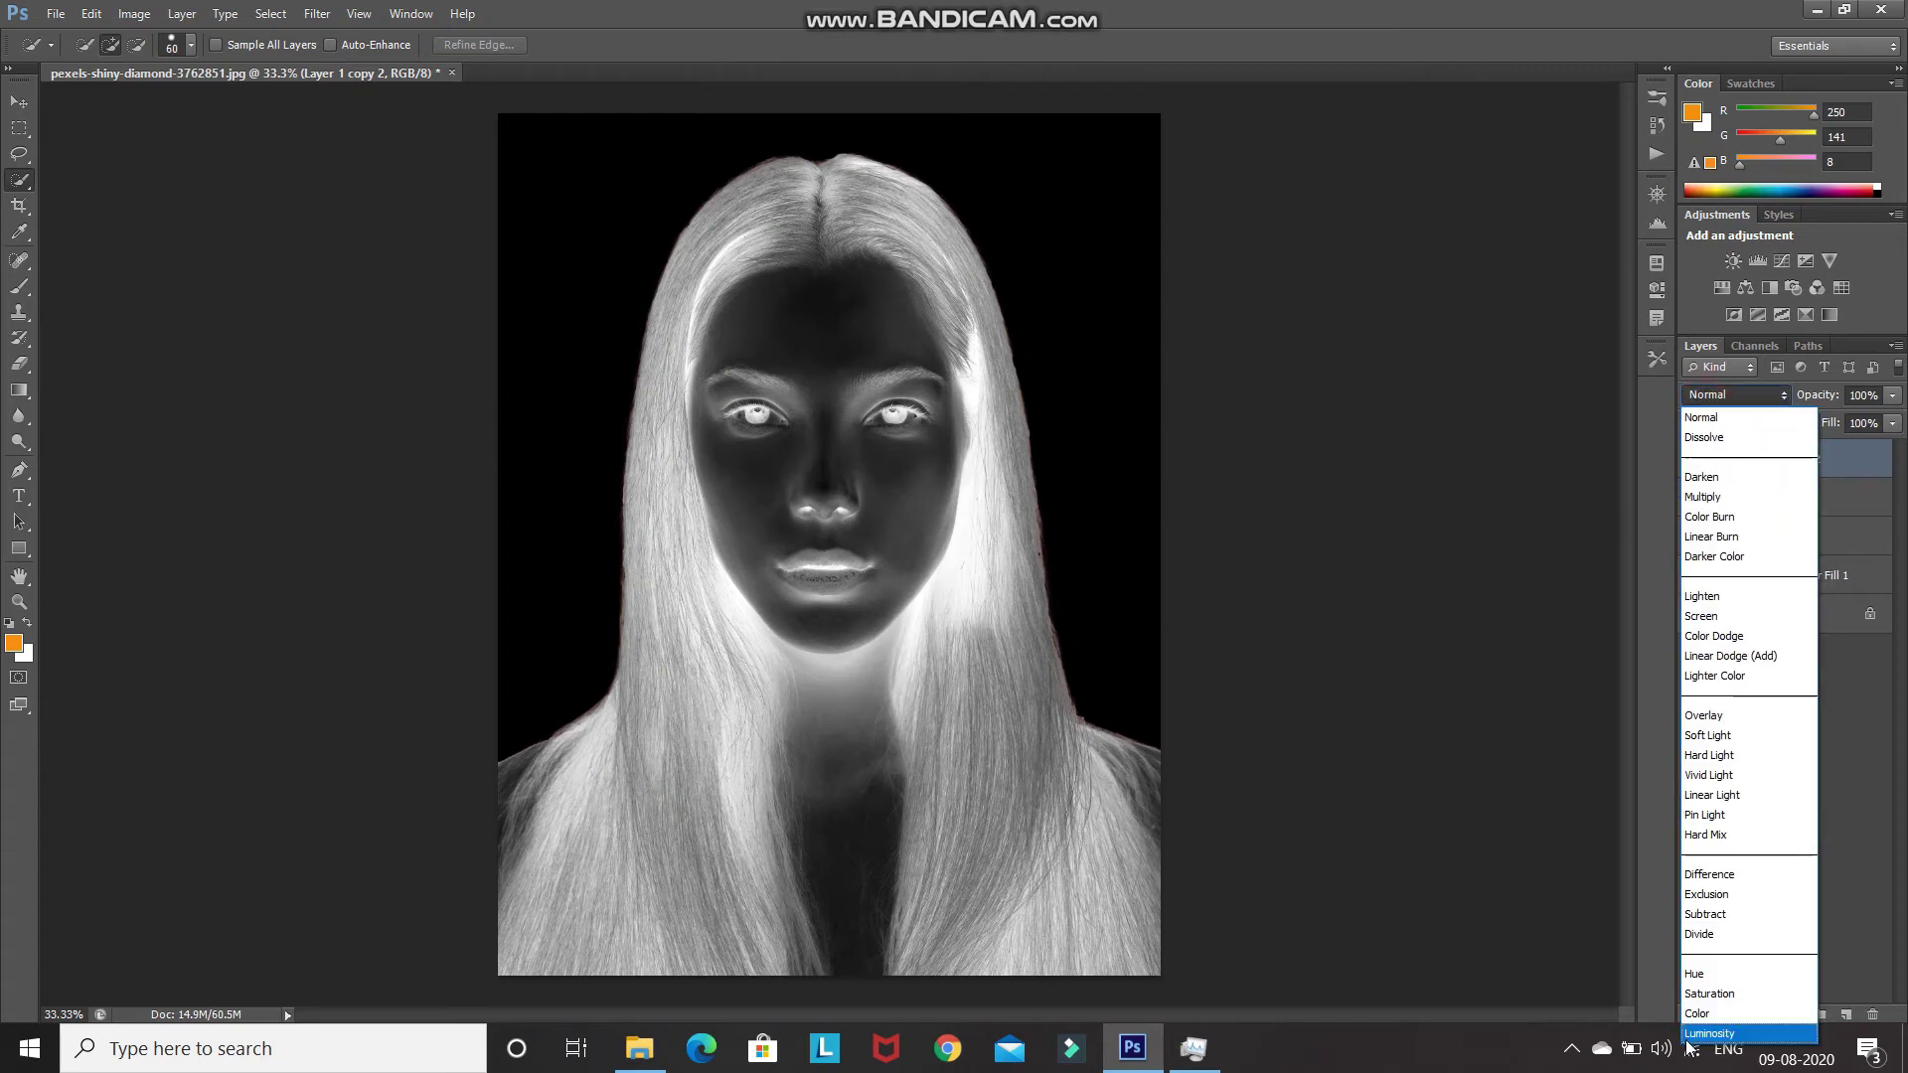
pyautogui.click(1701, 878)
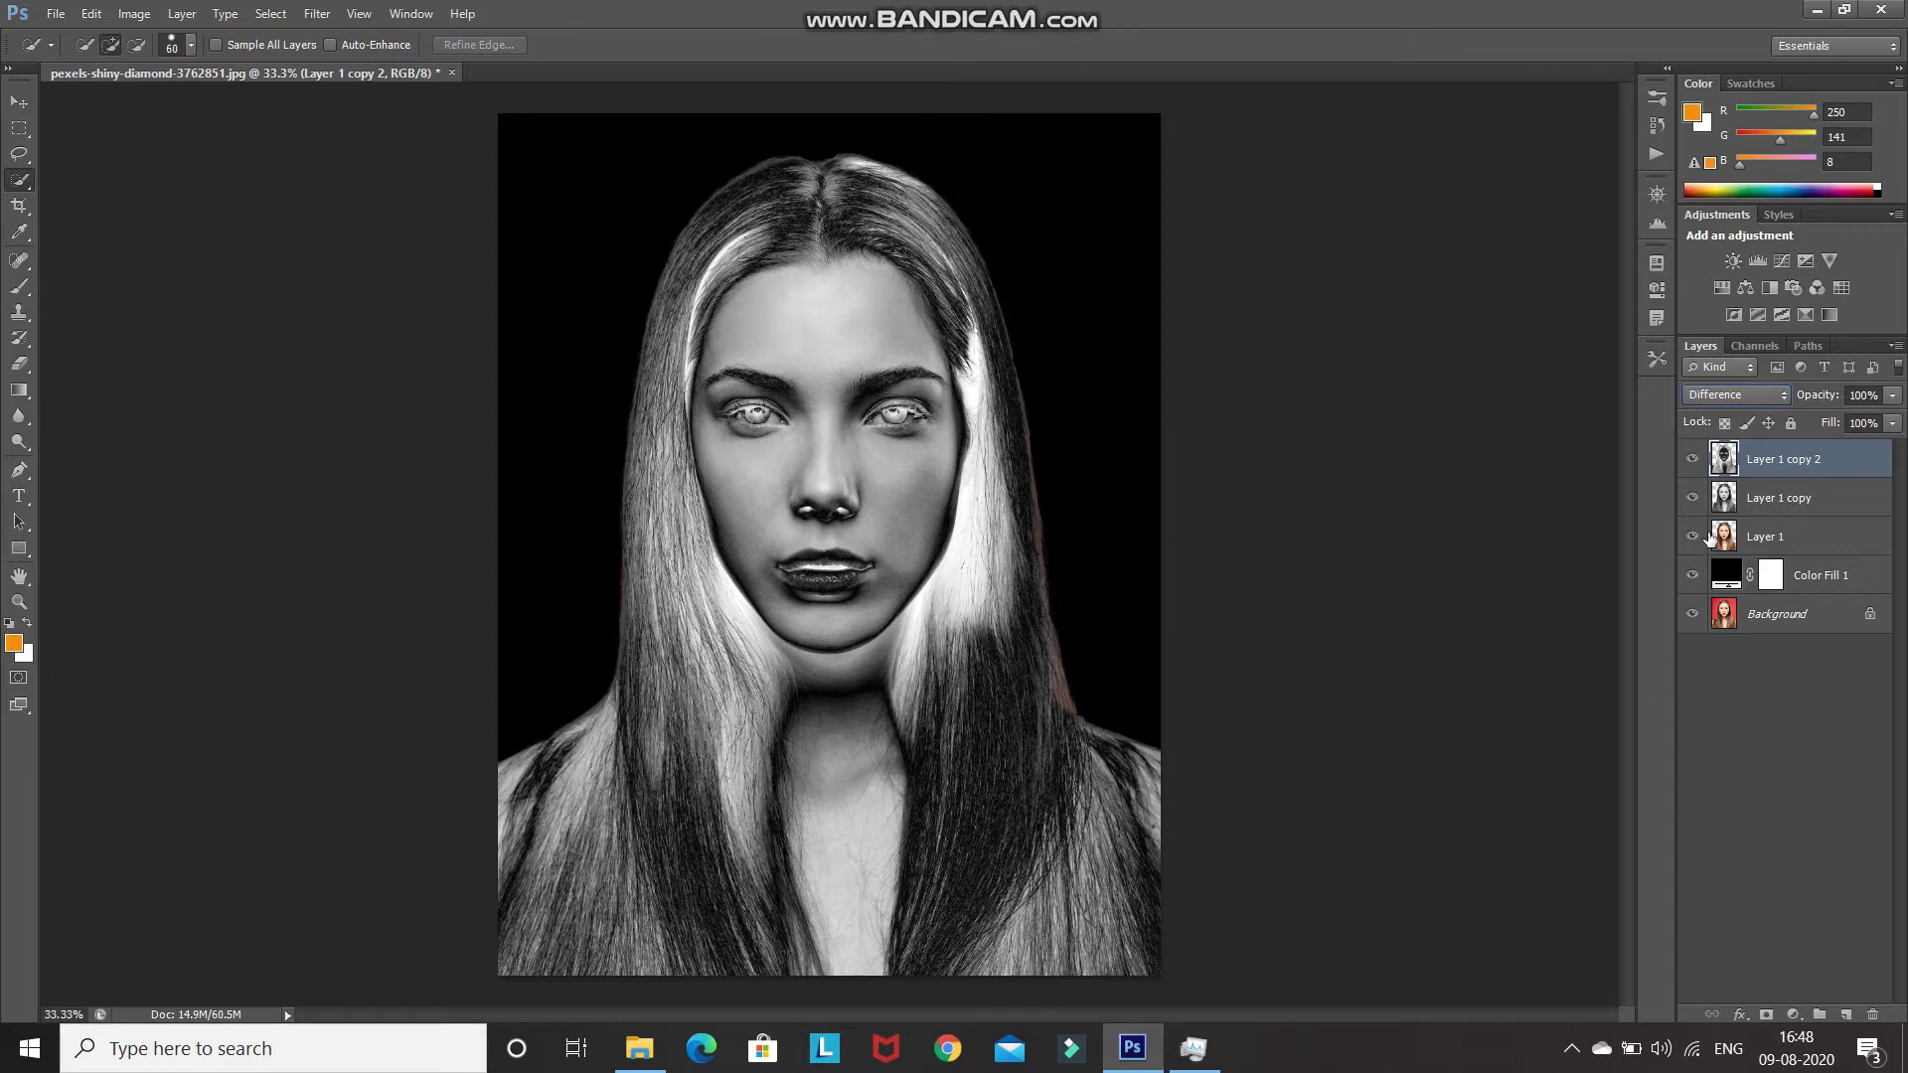
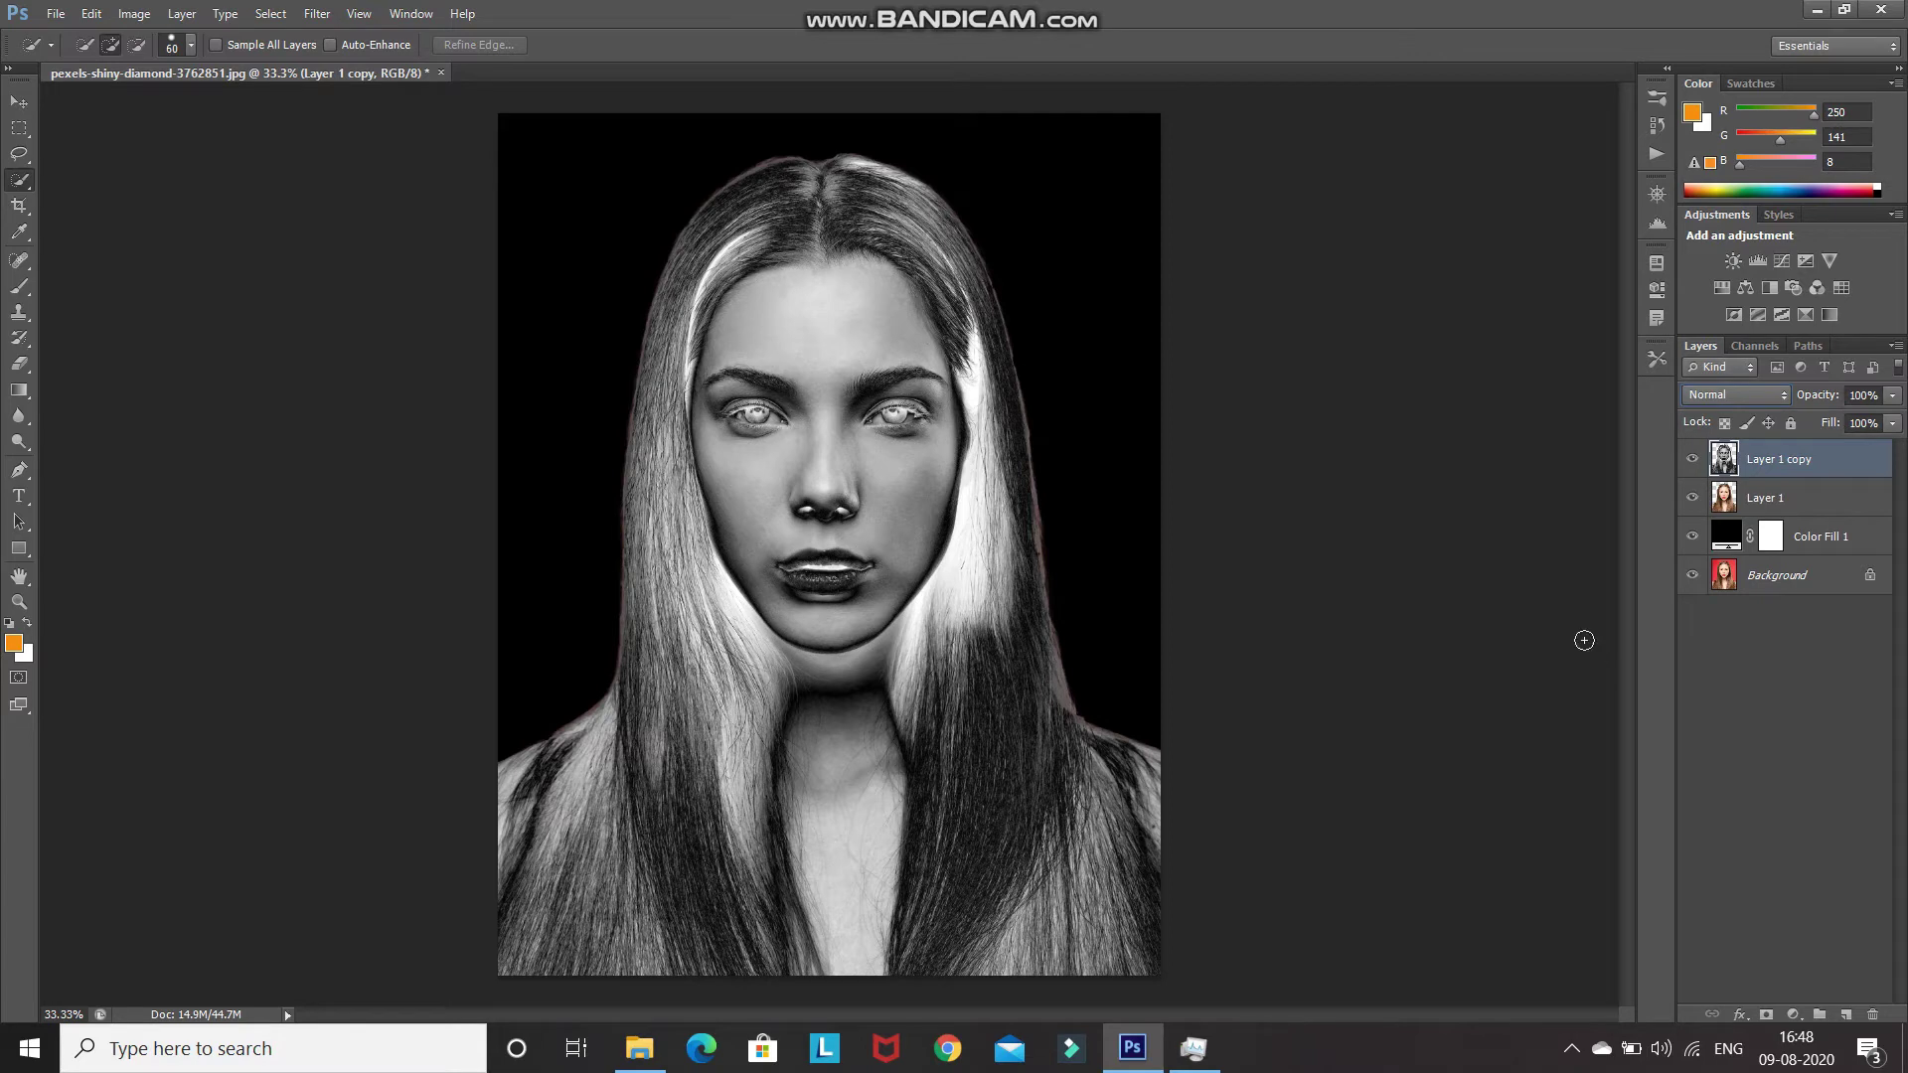
# Duplicate the merged black-and-white layer, invert the duplicate in Difference blending mode, and merge it down
pyautogui.hotkey('ctrl', 'j')
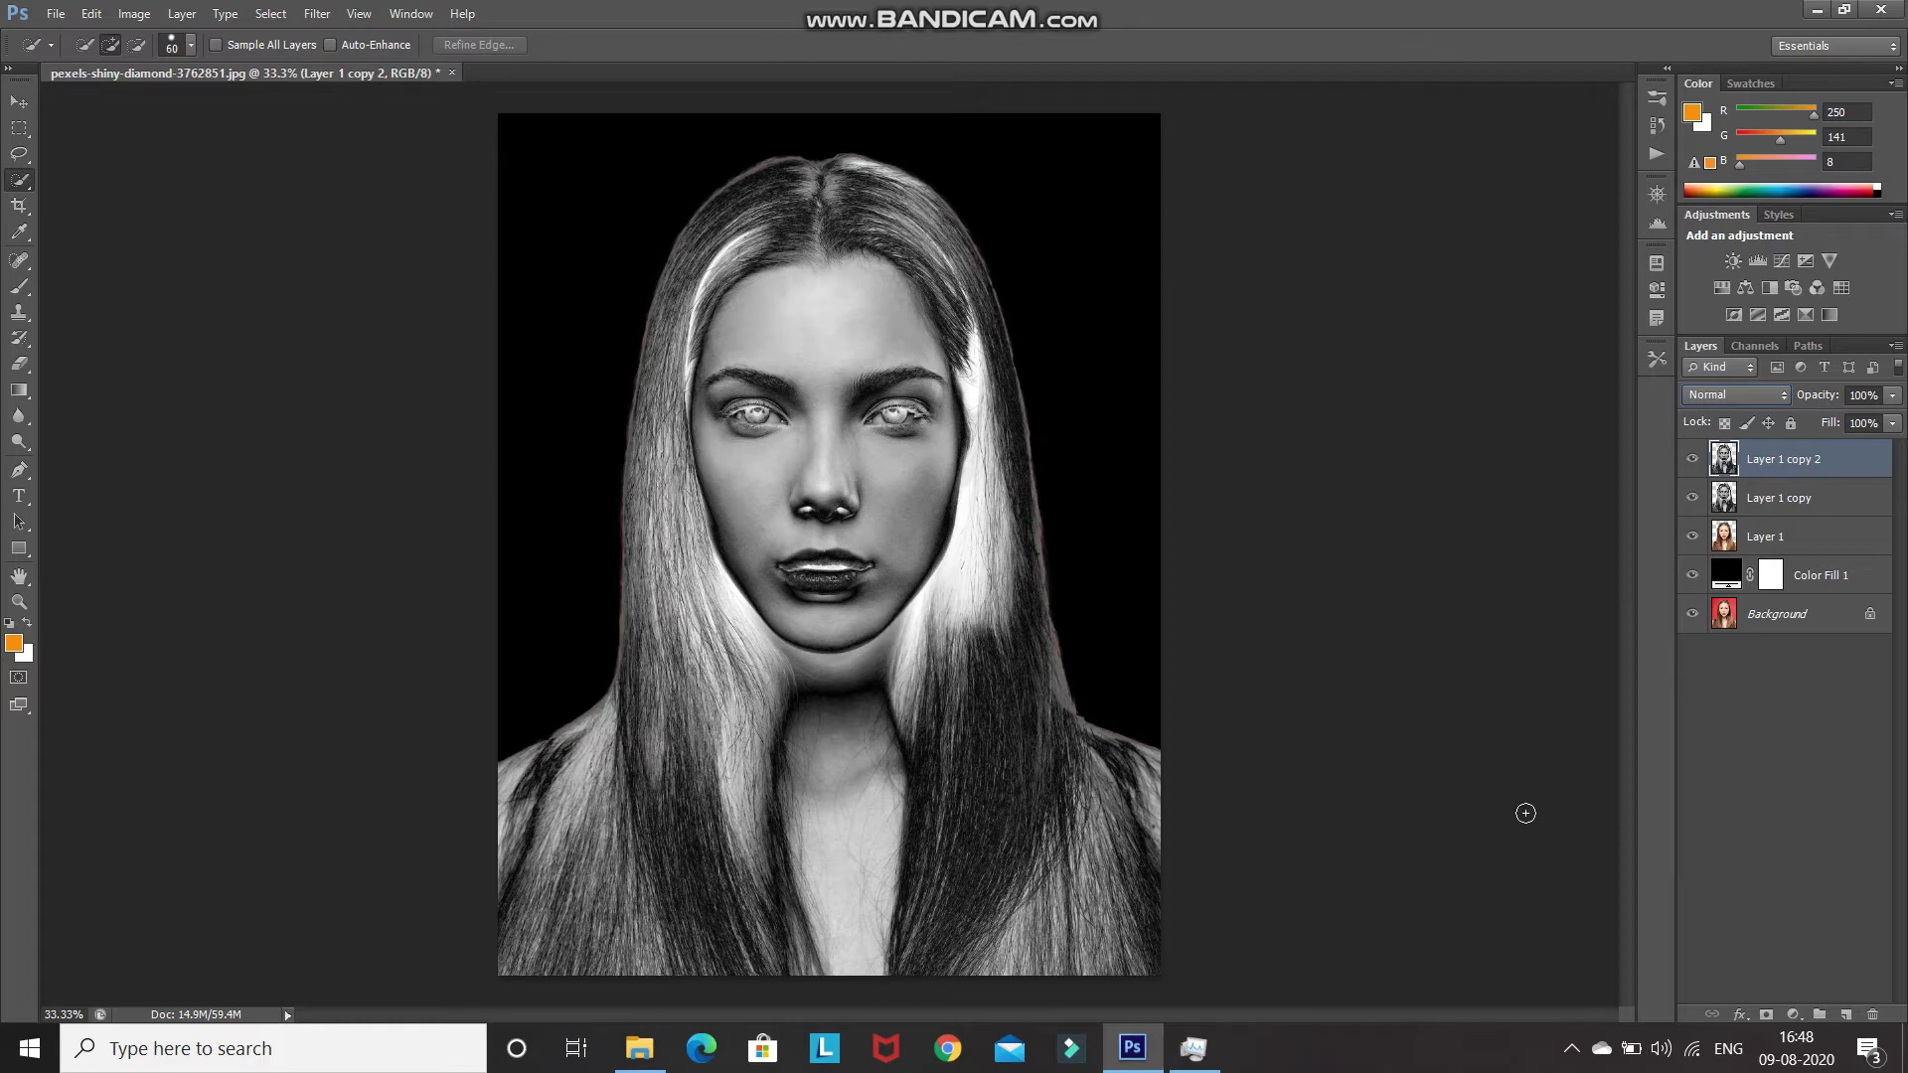
pyautogui.click(1703, 392)
pyautogui.click(1709, 876)
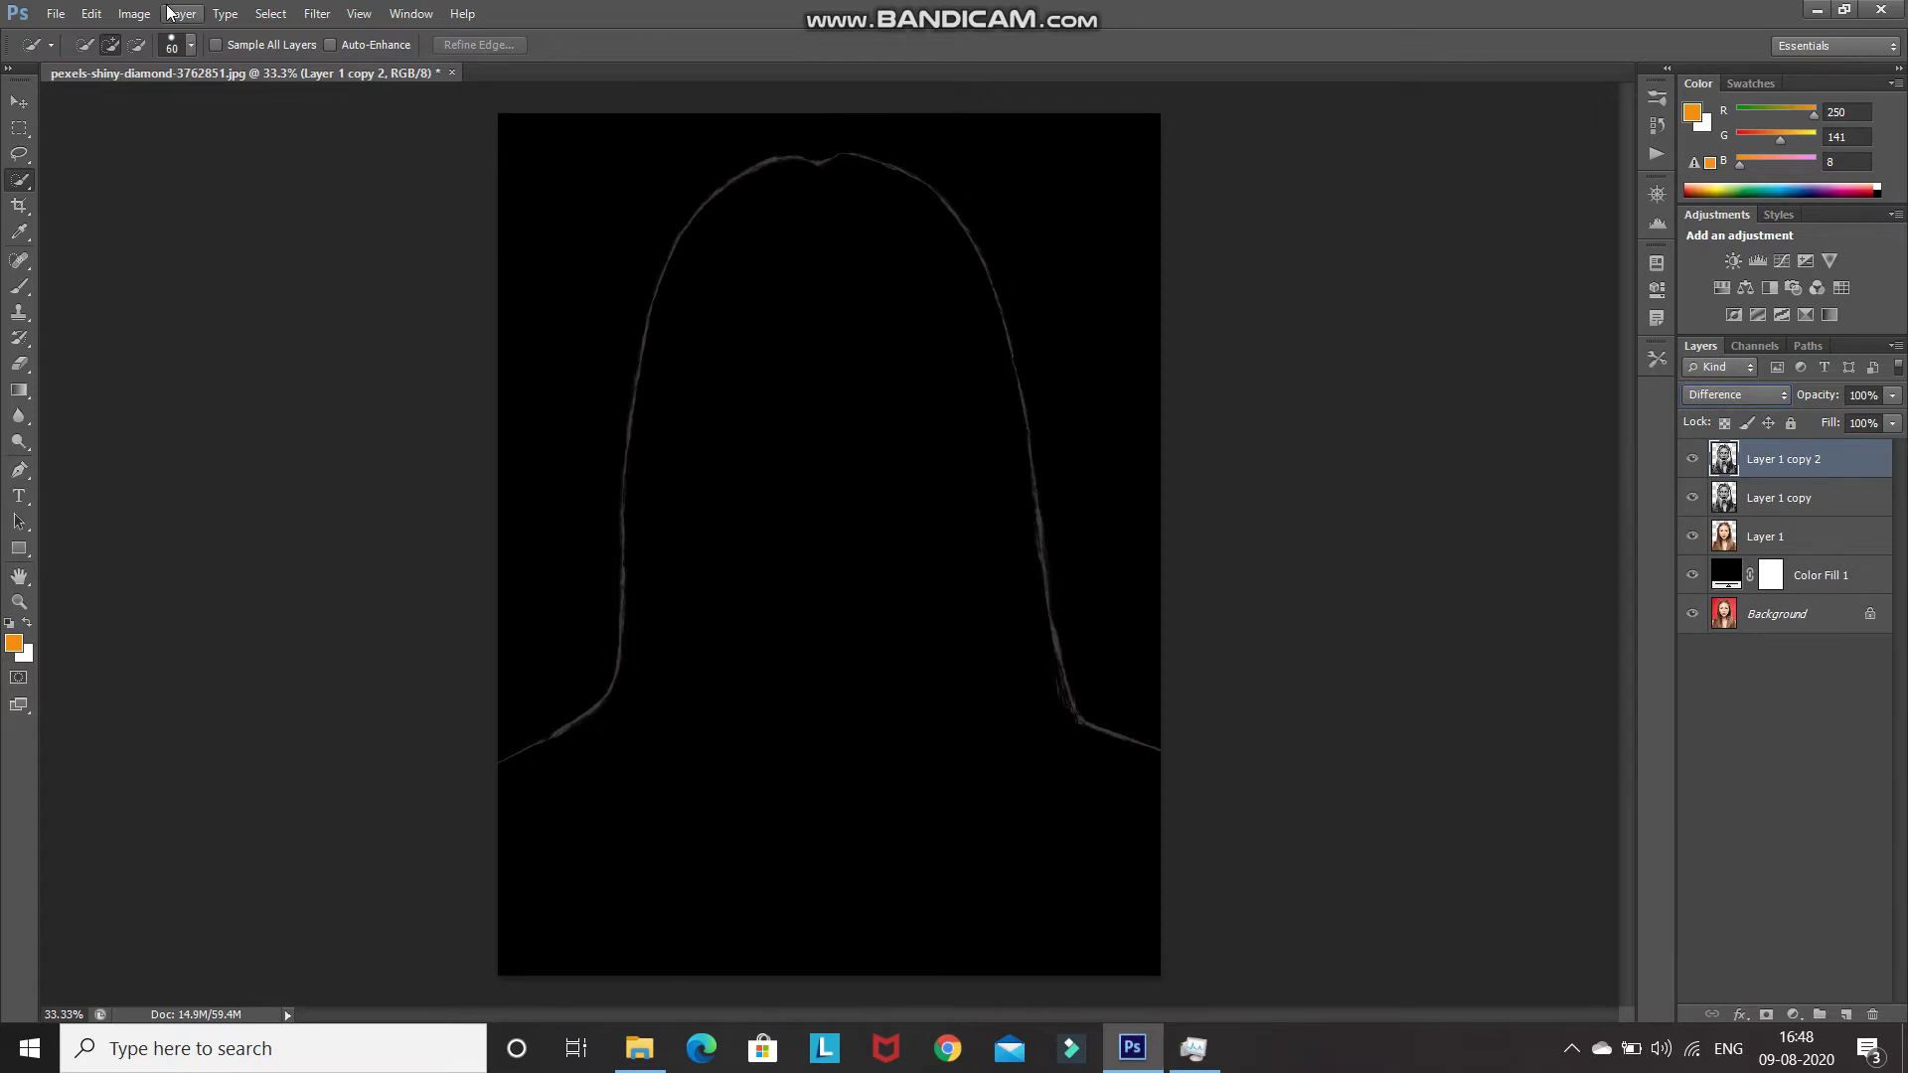
pyautogui.click(137, 15)
pyautogui.moveTo(254, 85)
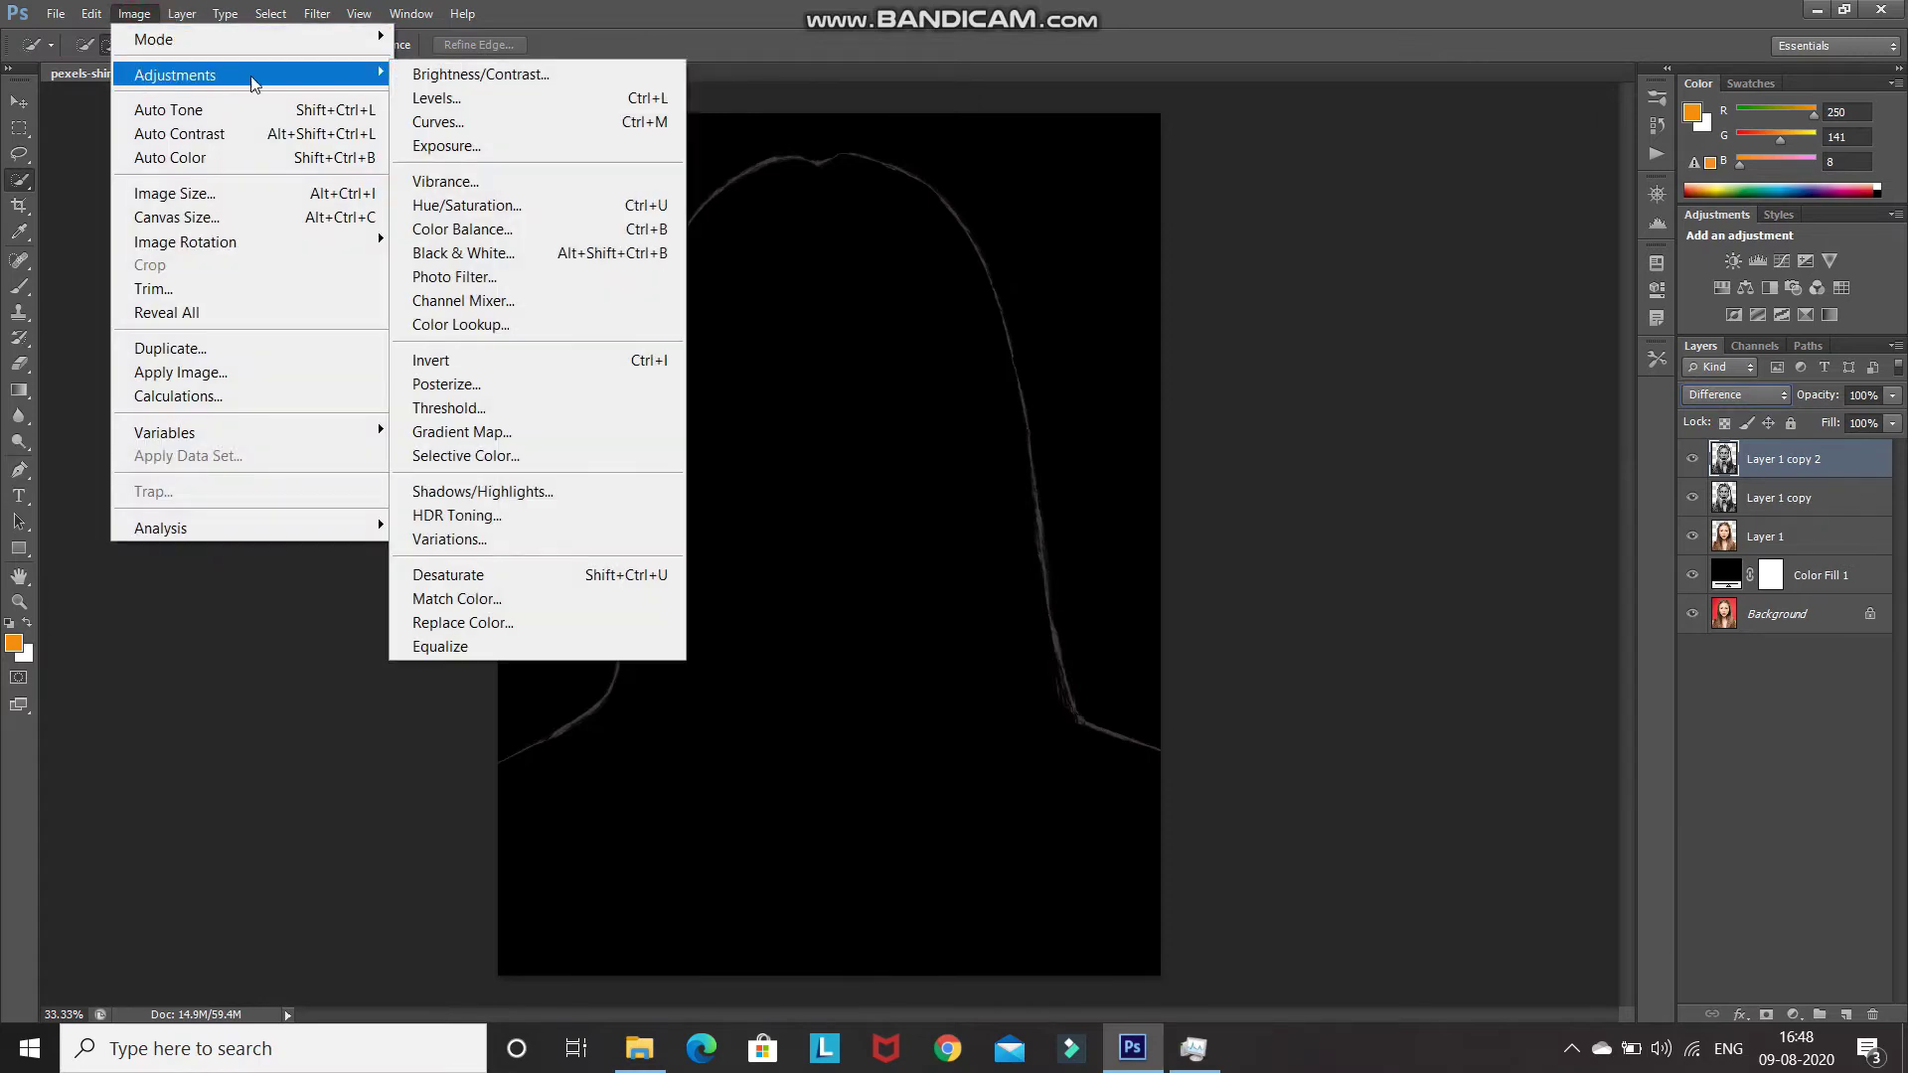
pyautogui.click(486, 364)
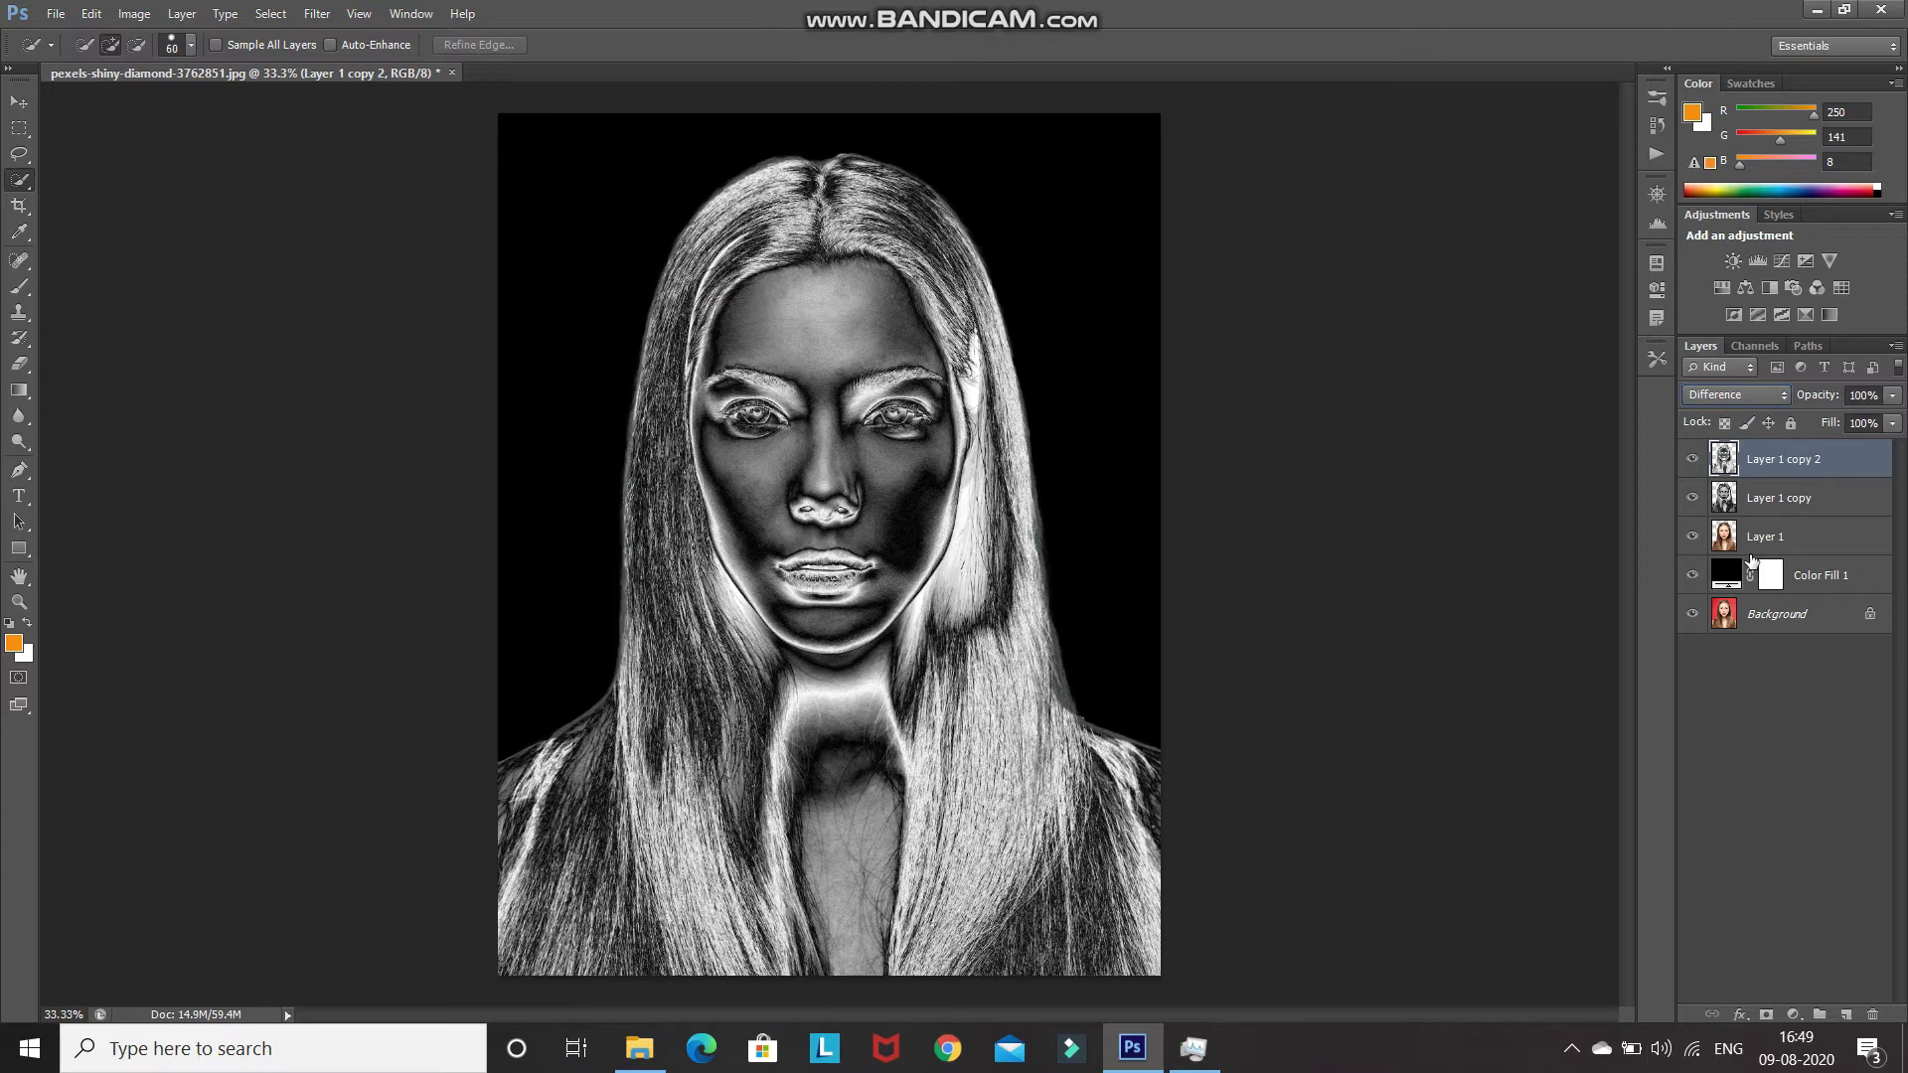
pyautogui.hotkey('ctrl', 'e')
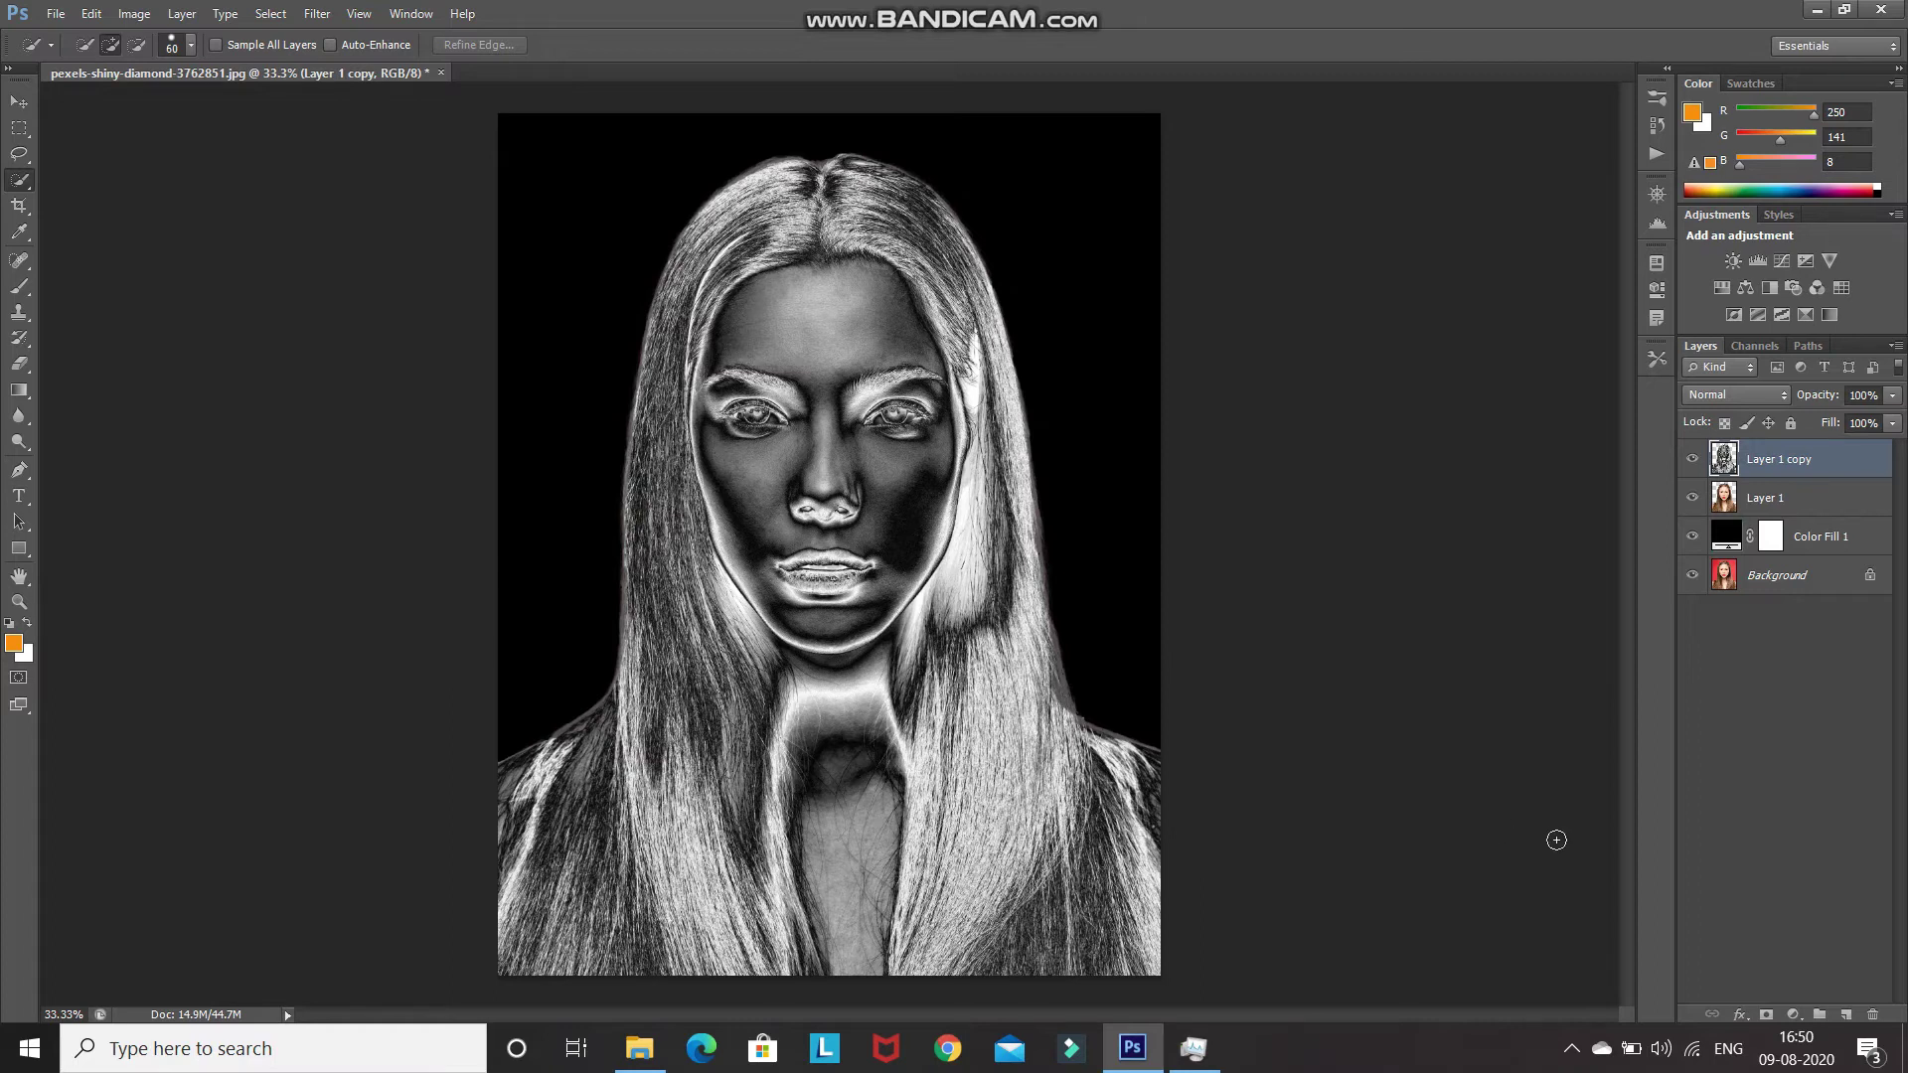
# Add a Gradient Map adjustment layer above Layer 1 copy and open its gradient for editing
pyautogui.click(1795, 1016)
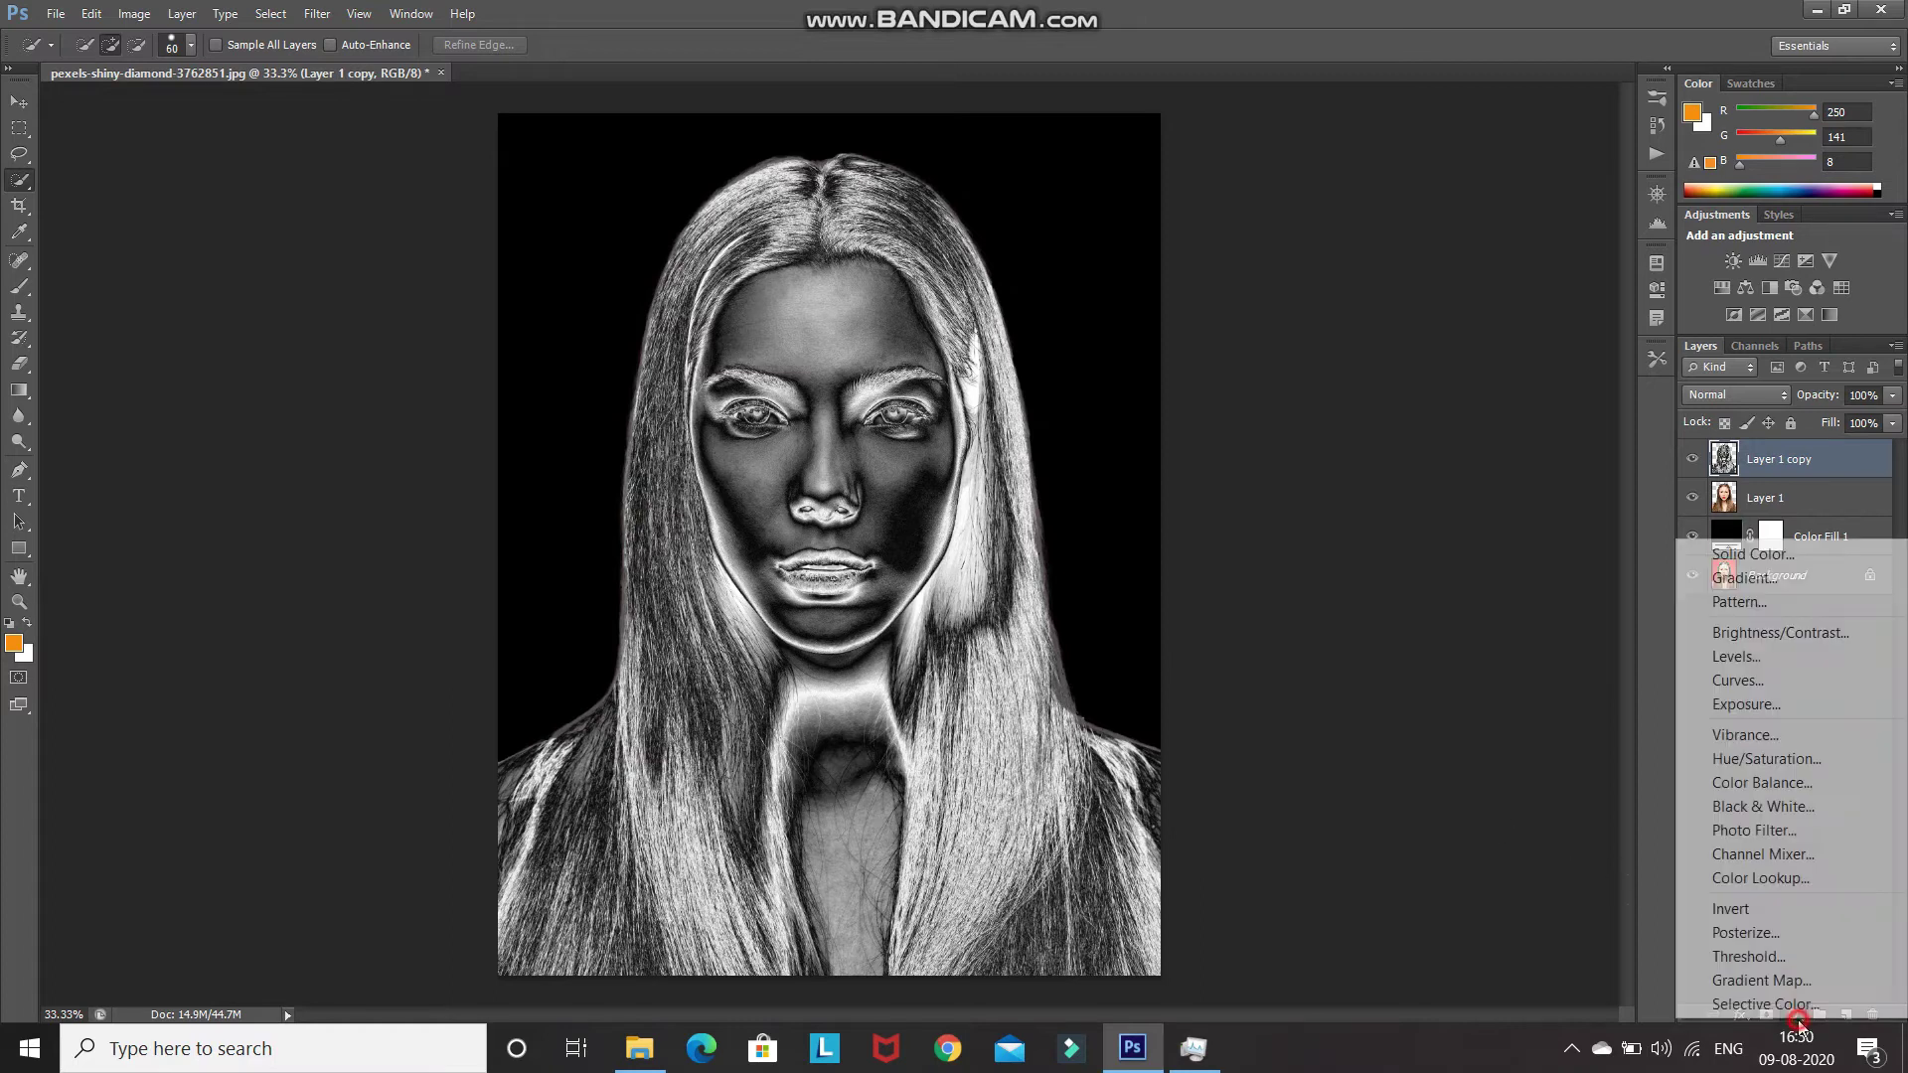
pyautogui.click(1750, 980)
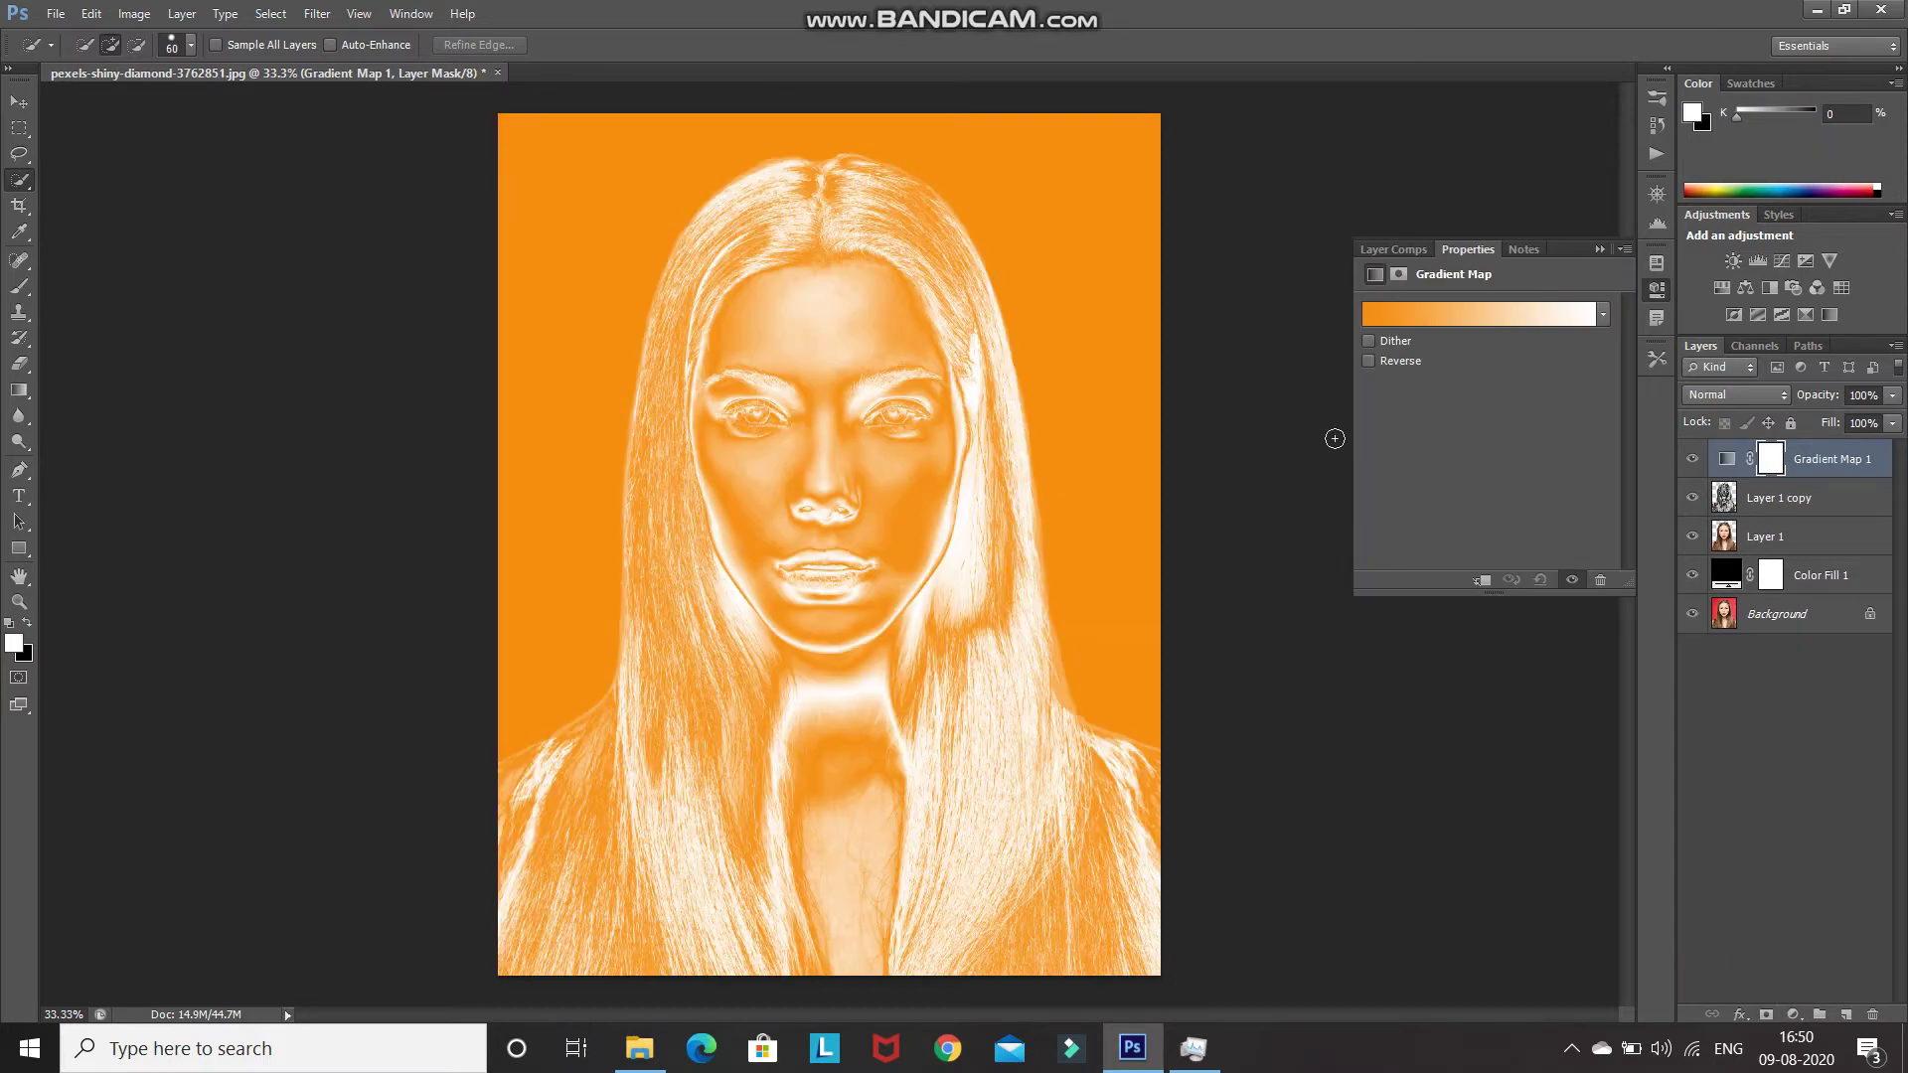
pyautogui.click(1436, 320)
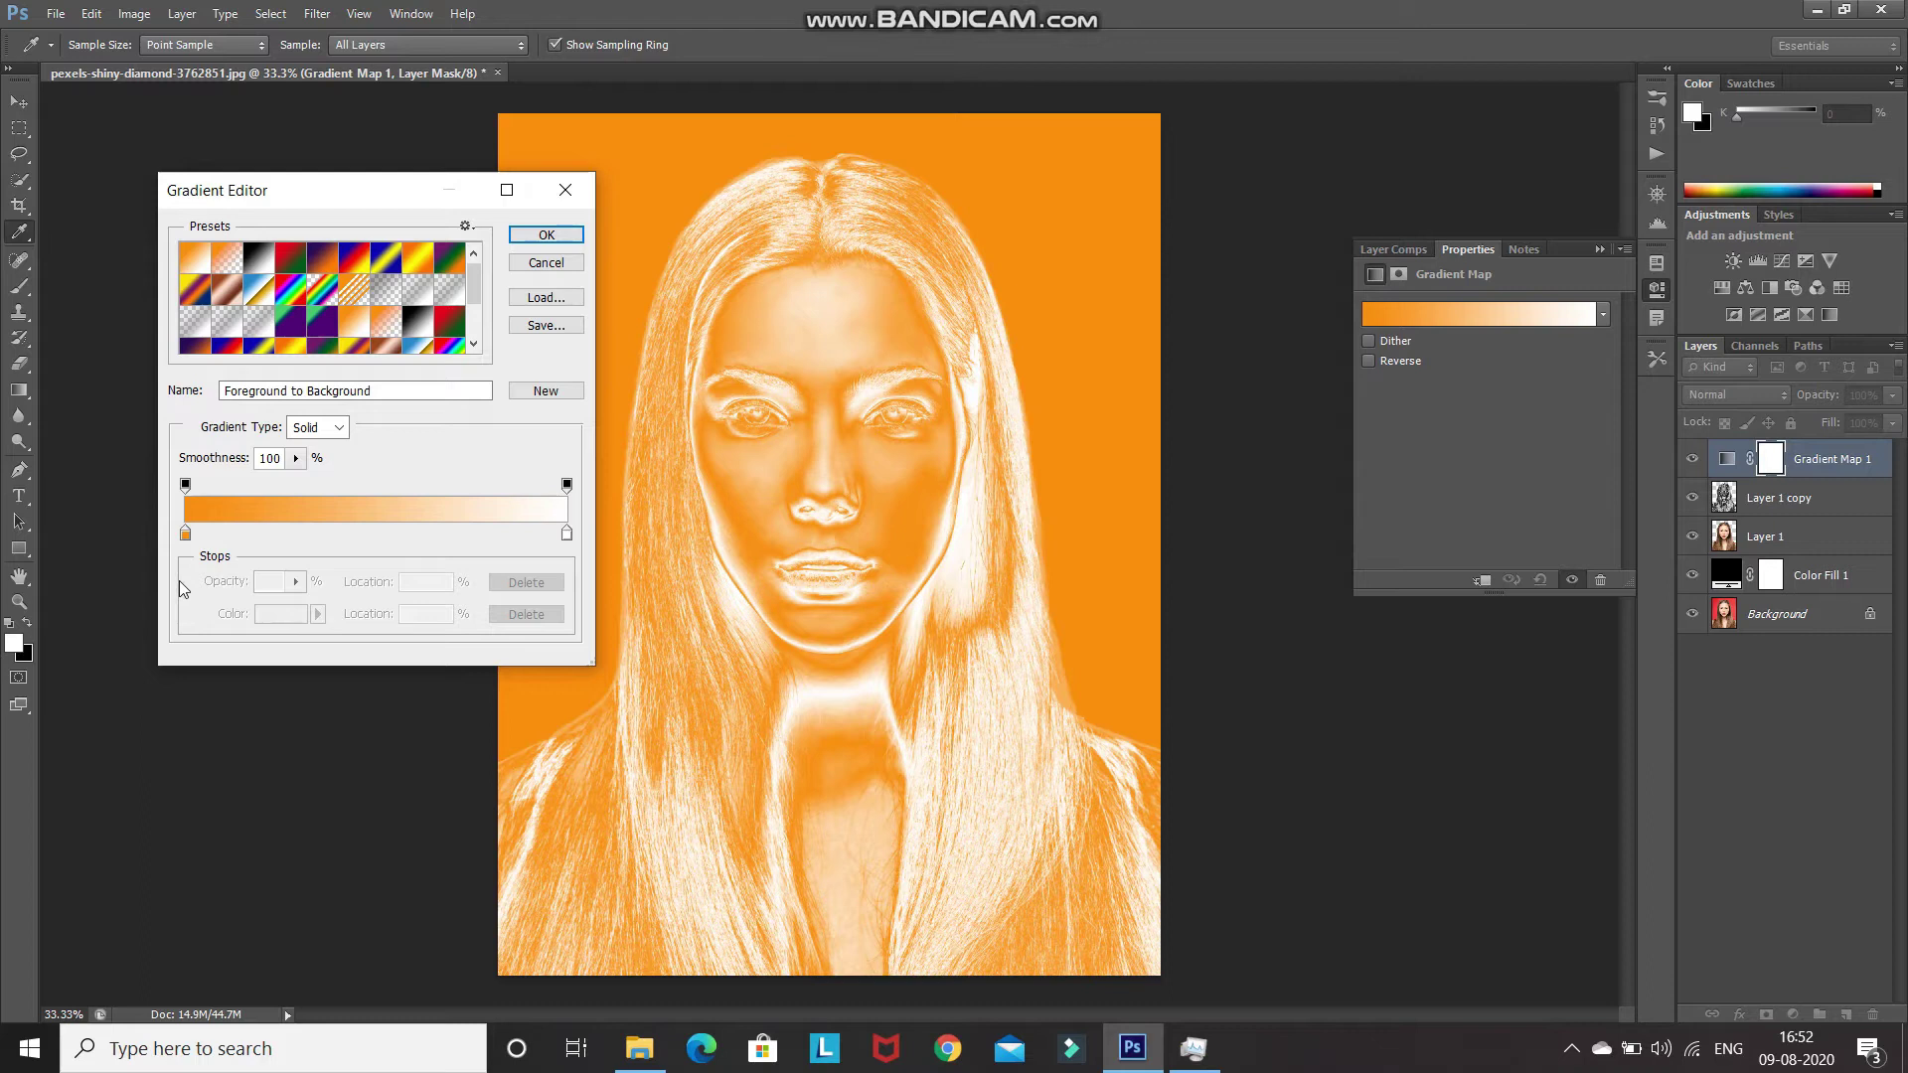
# Set the gradient's starting color stop to the dark brown 5d280a
pyautogui.doubleClick(185, 536)
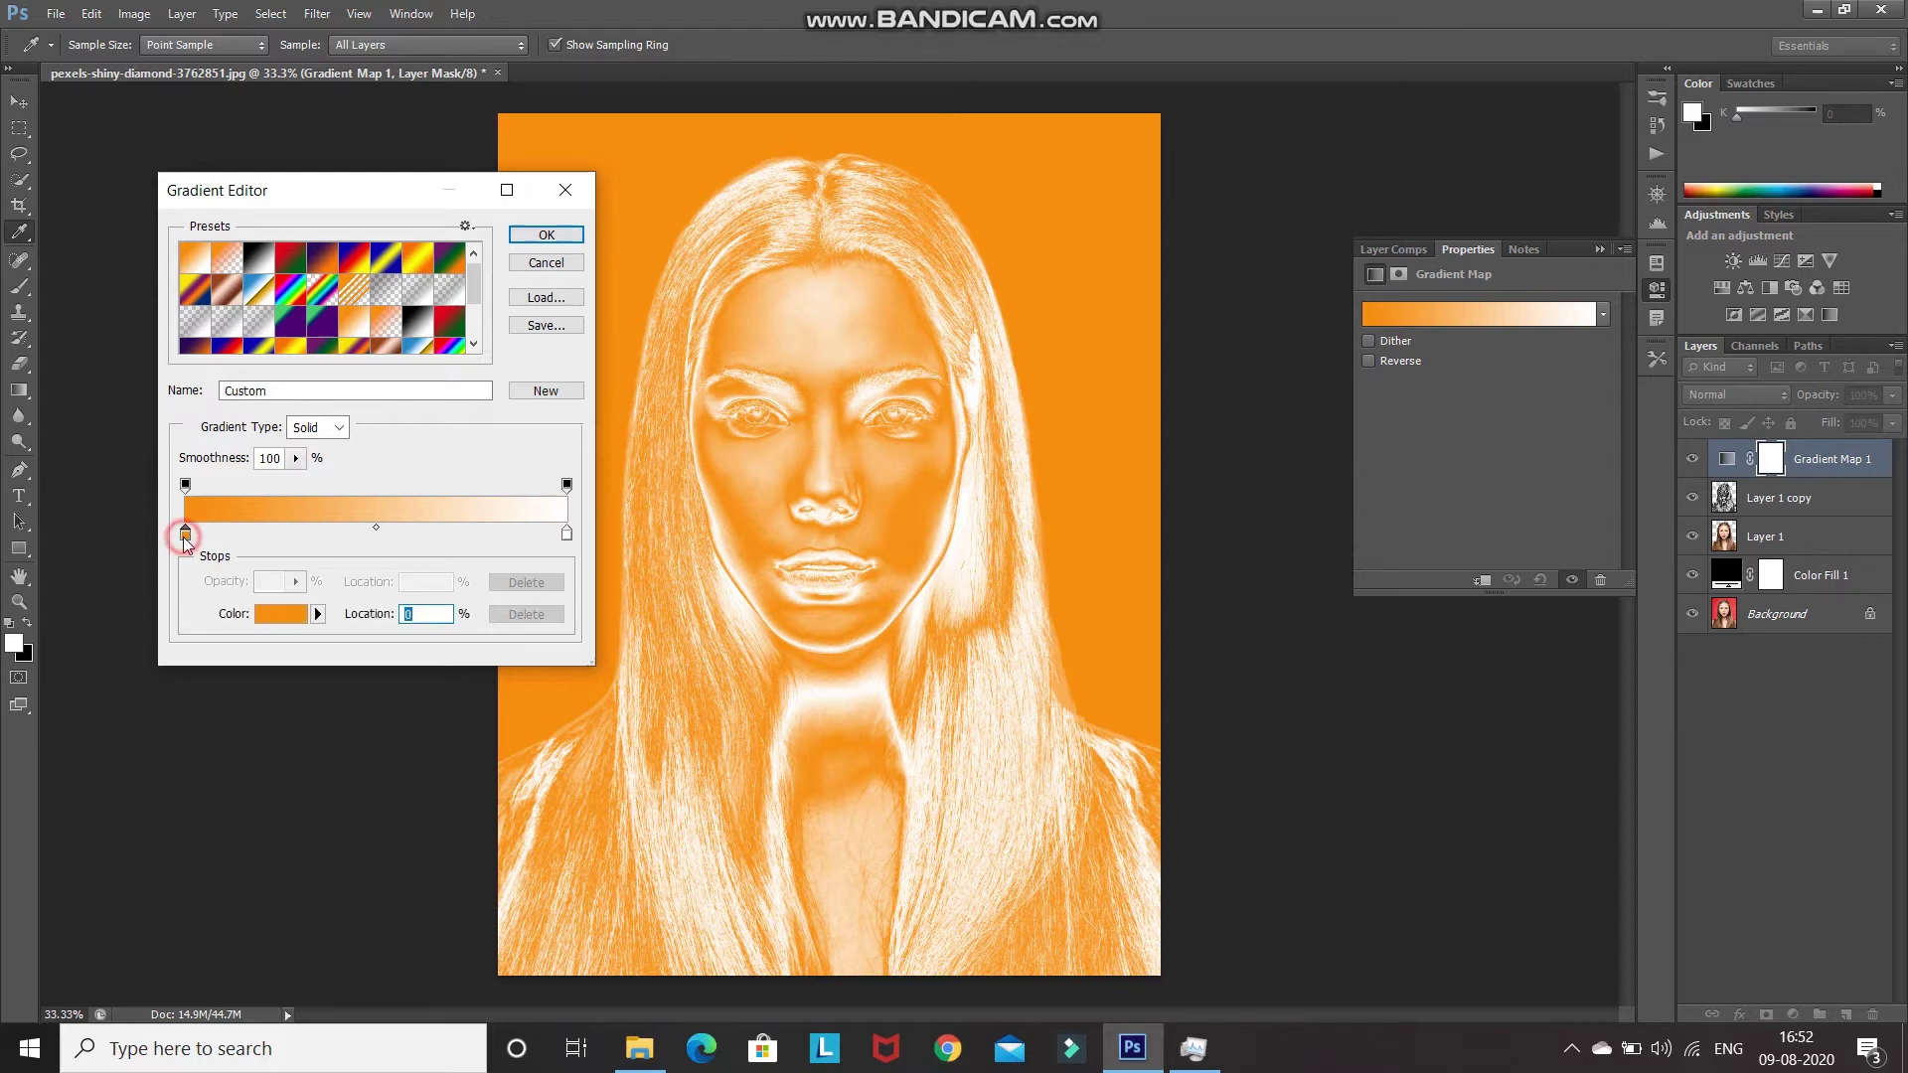
pyautogui.doubleClick(1737, 618)
pyautogui.write('0fa8d0')
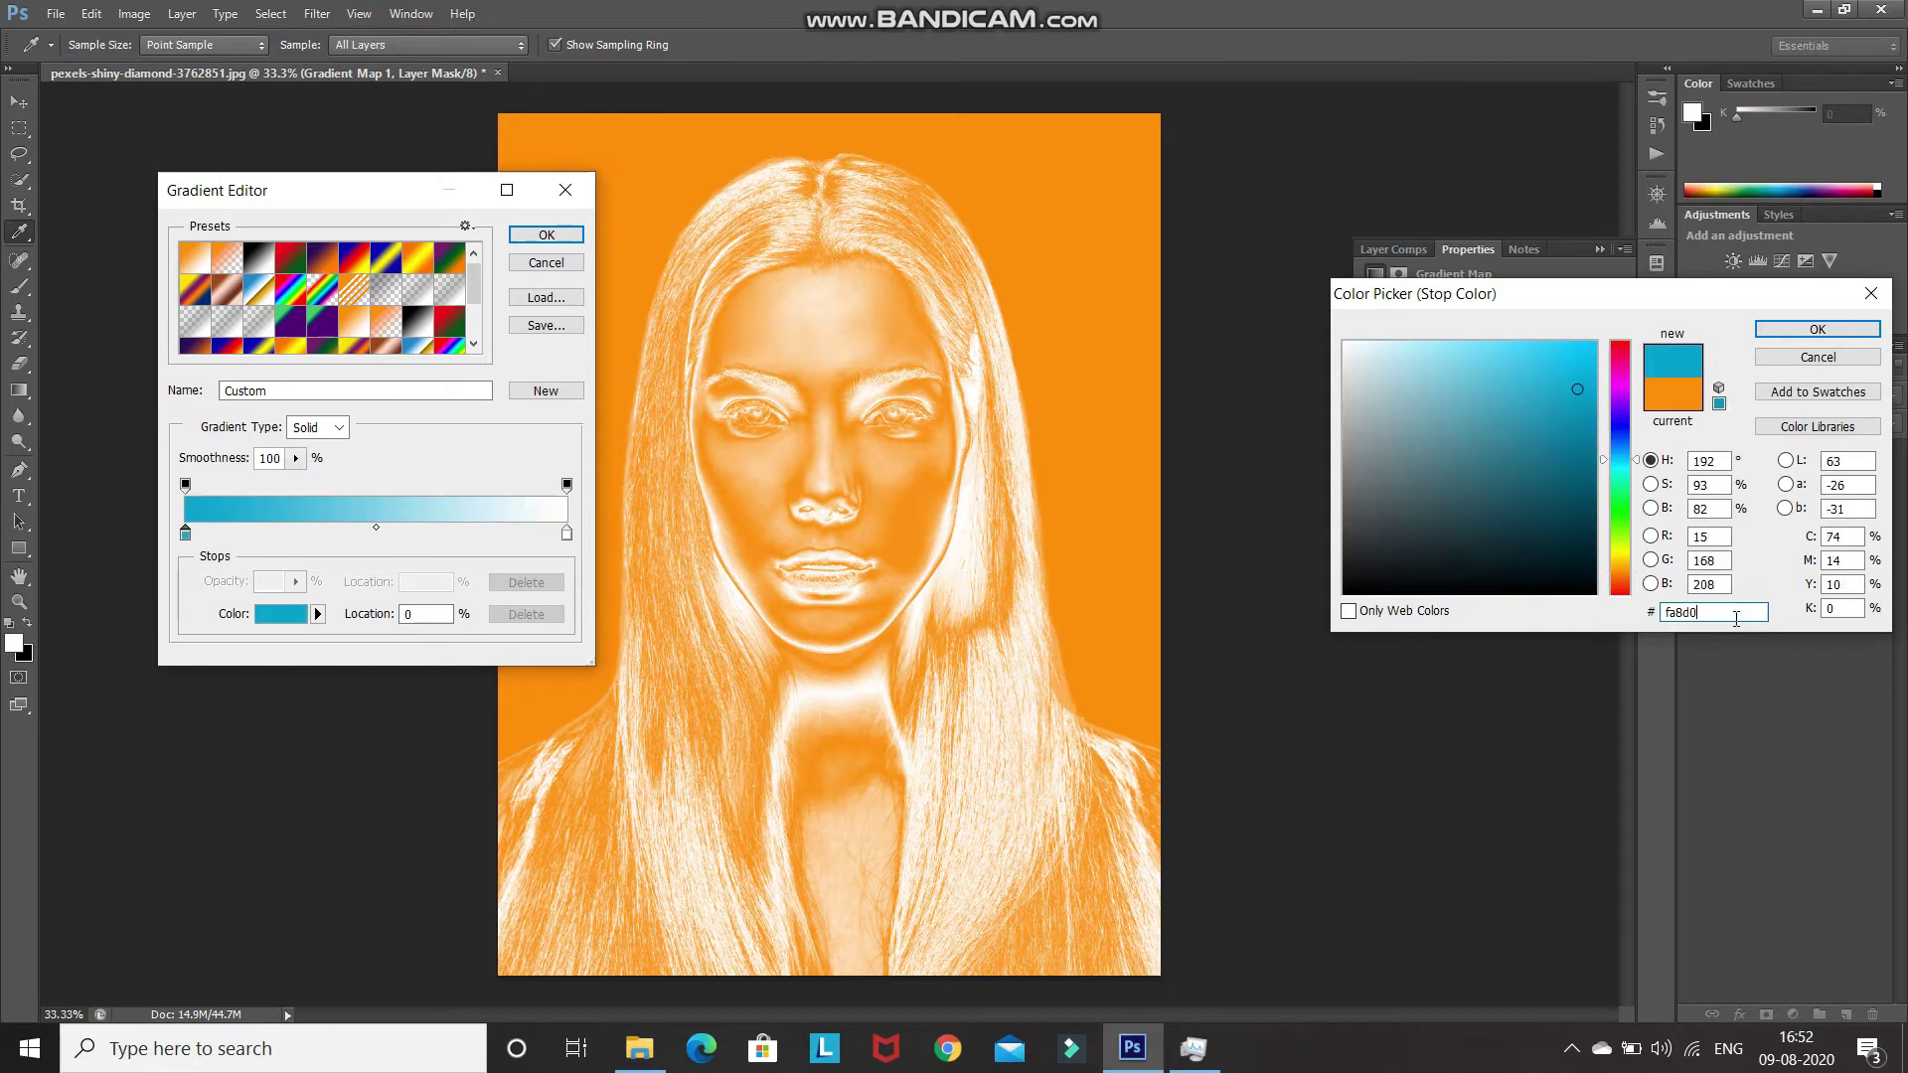
pyautogui.doubleClick(1736, 618)
pyautogui.press('BackSpace')
pyautogui.write('5d280a')
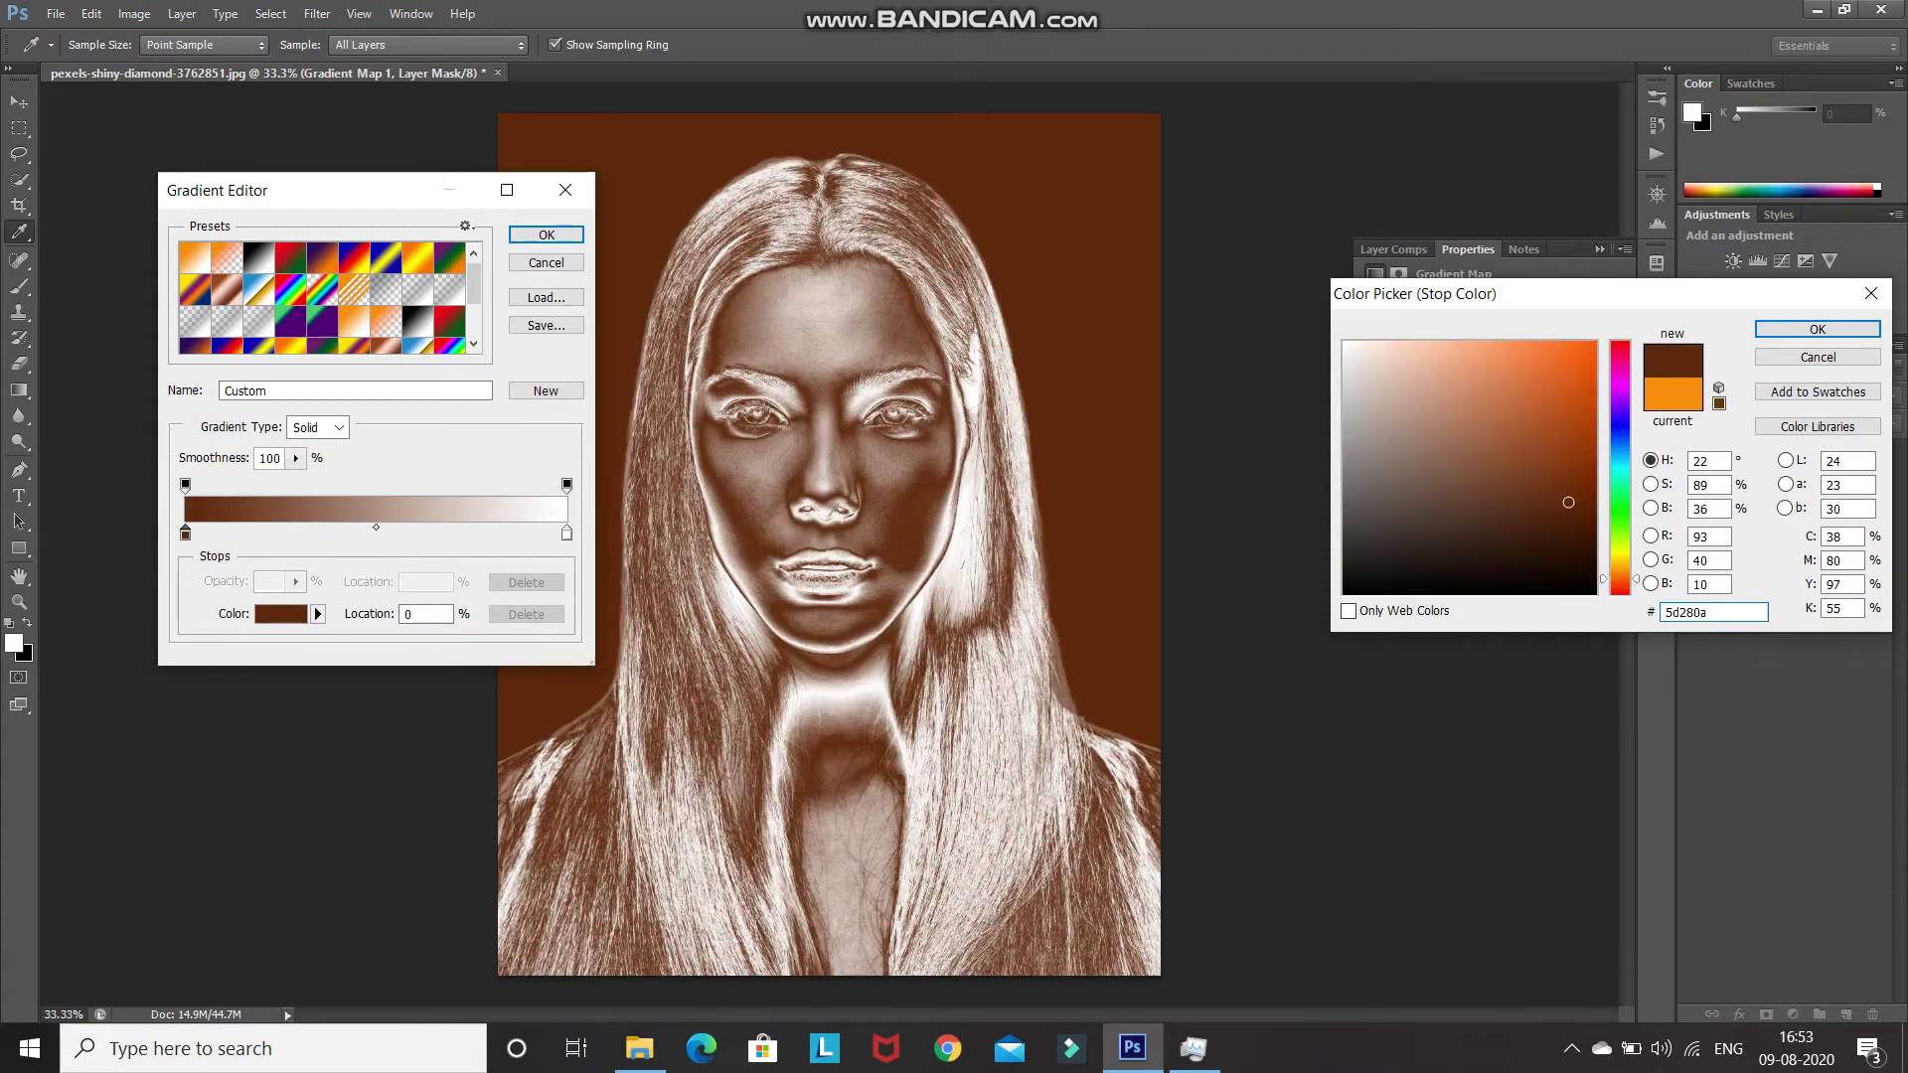
pyautogui.click(1775, 330)
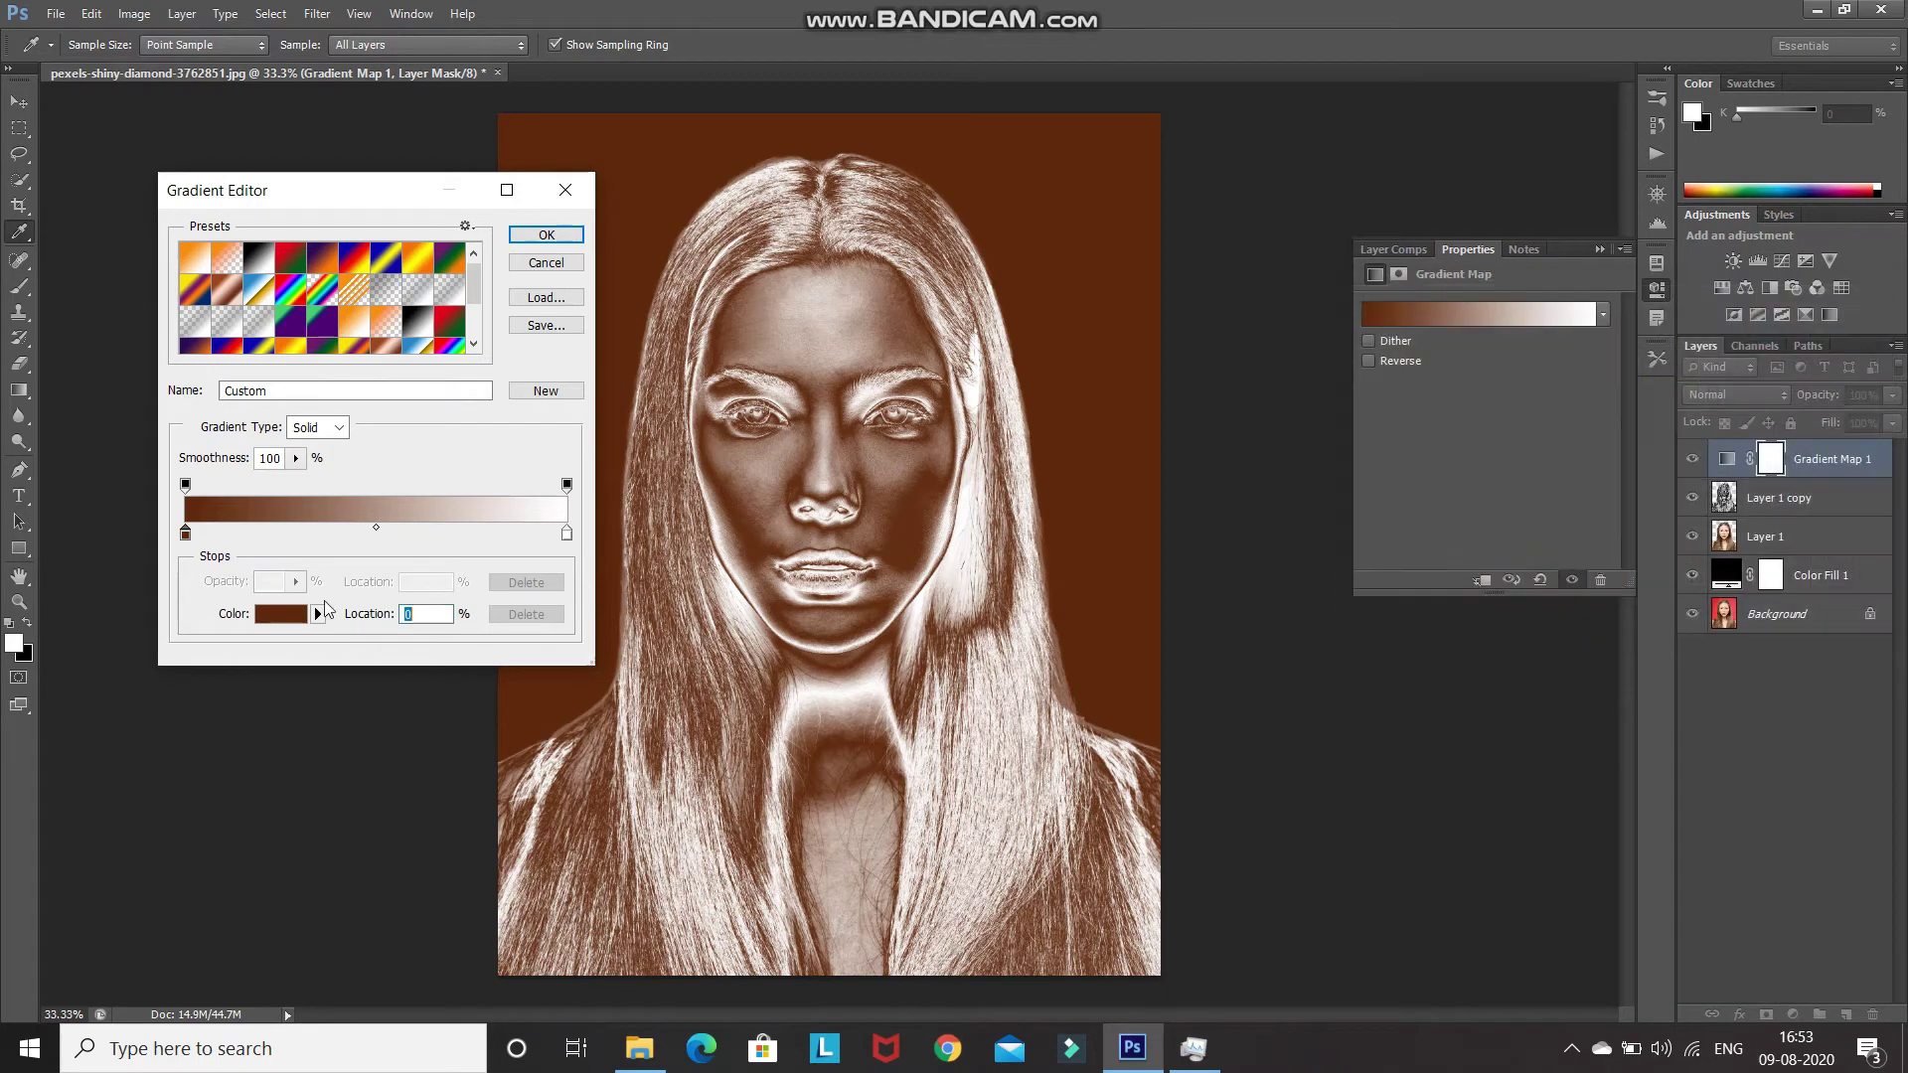
# Add a middle color stop at 50% of the gradient and set its color to the orange f08802
pyautogui.click(363, 537)
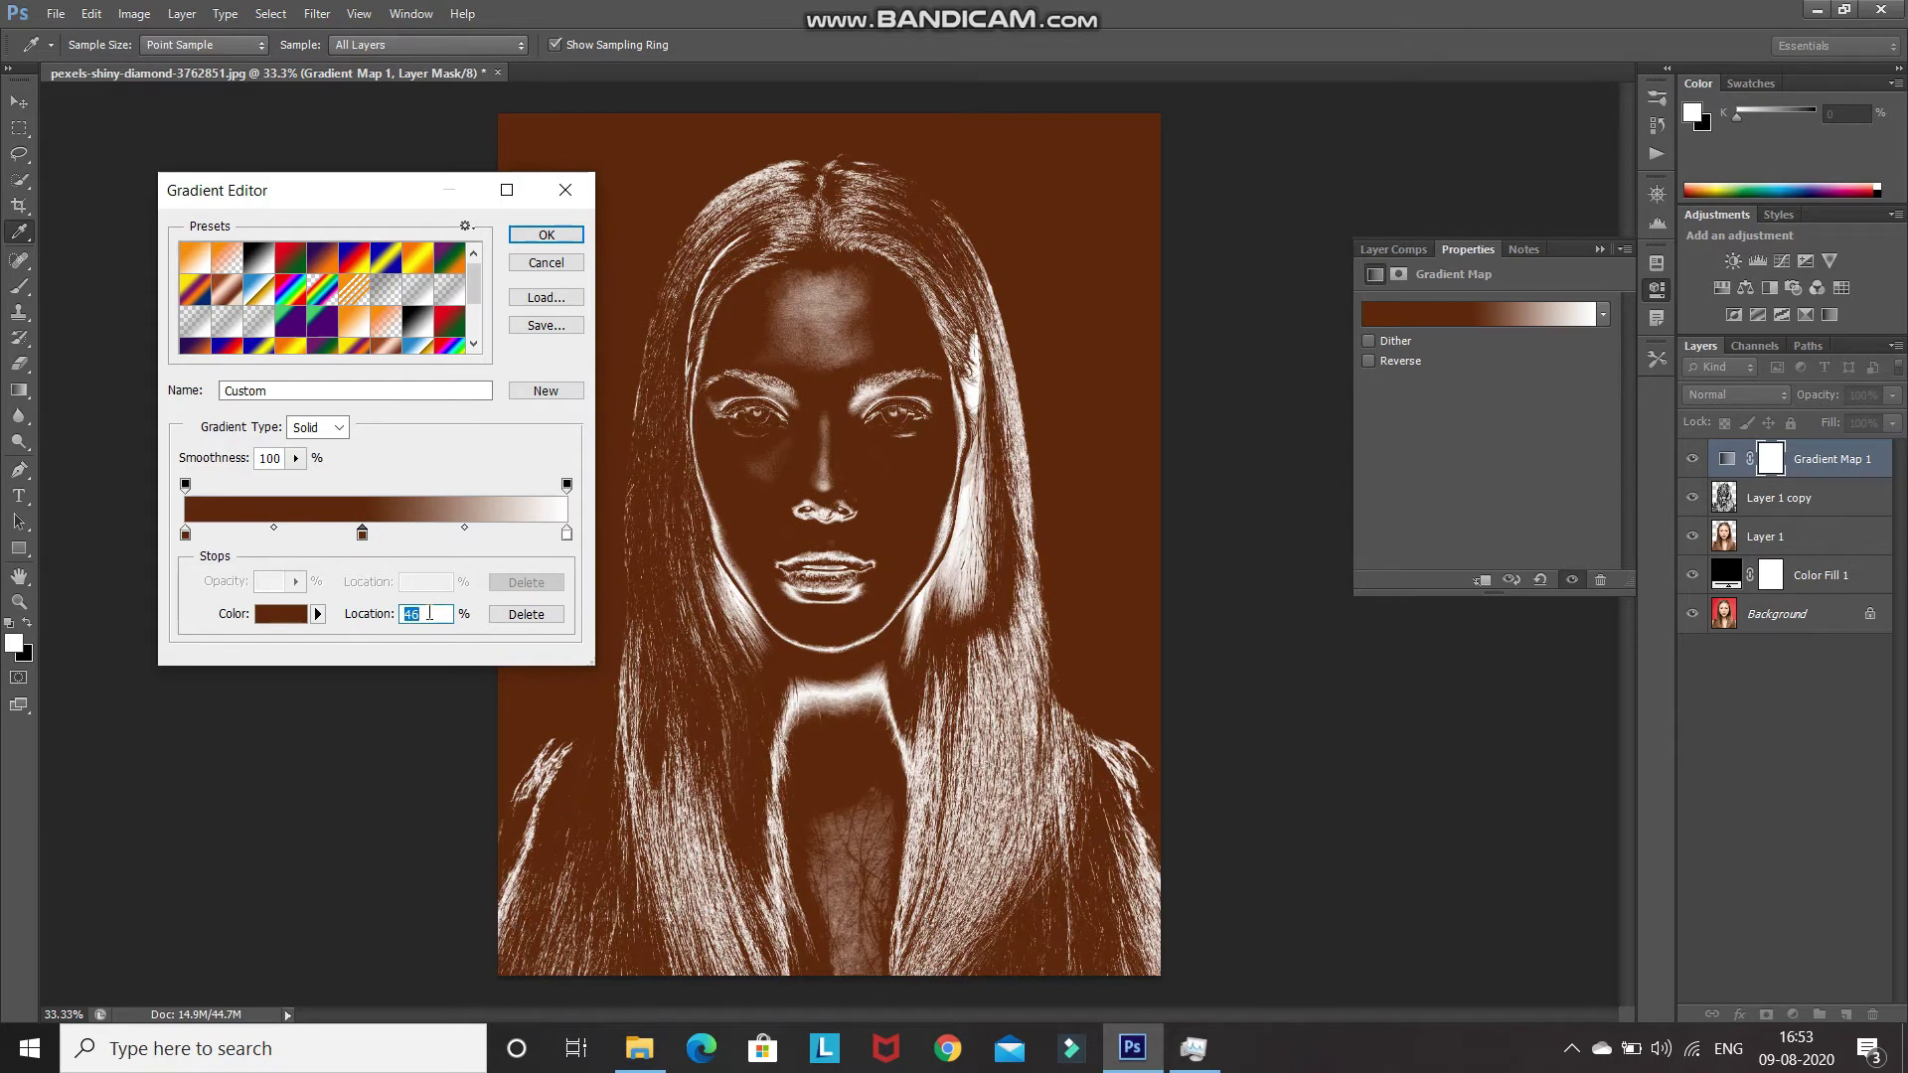
pyautogui.write('50')
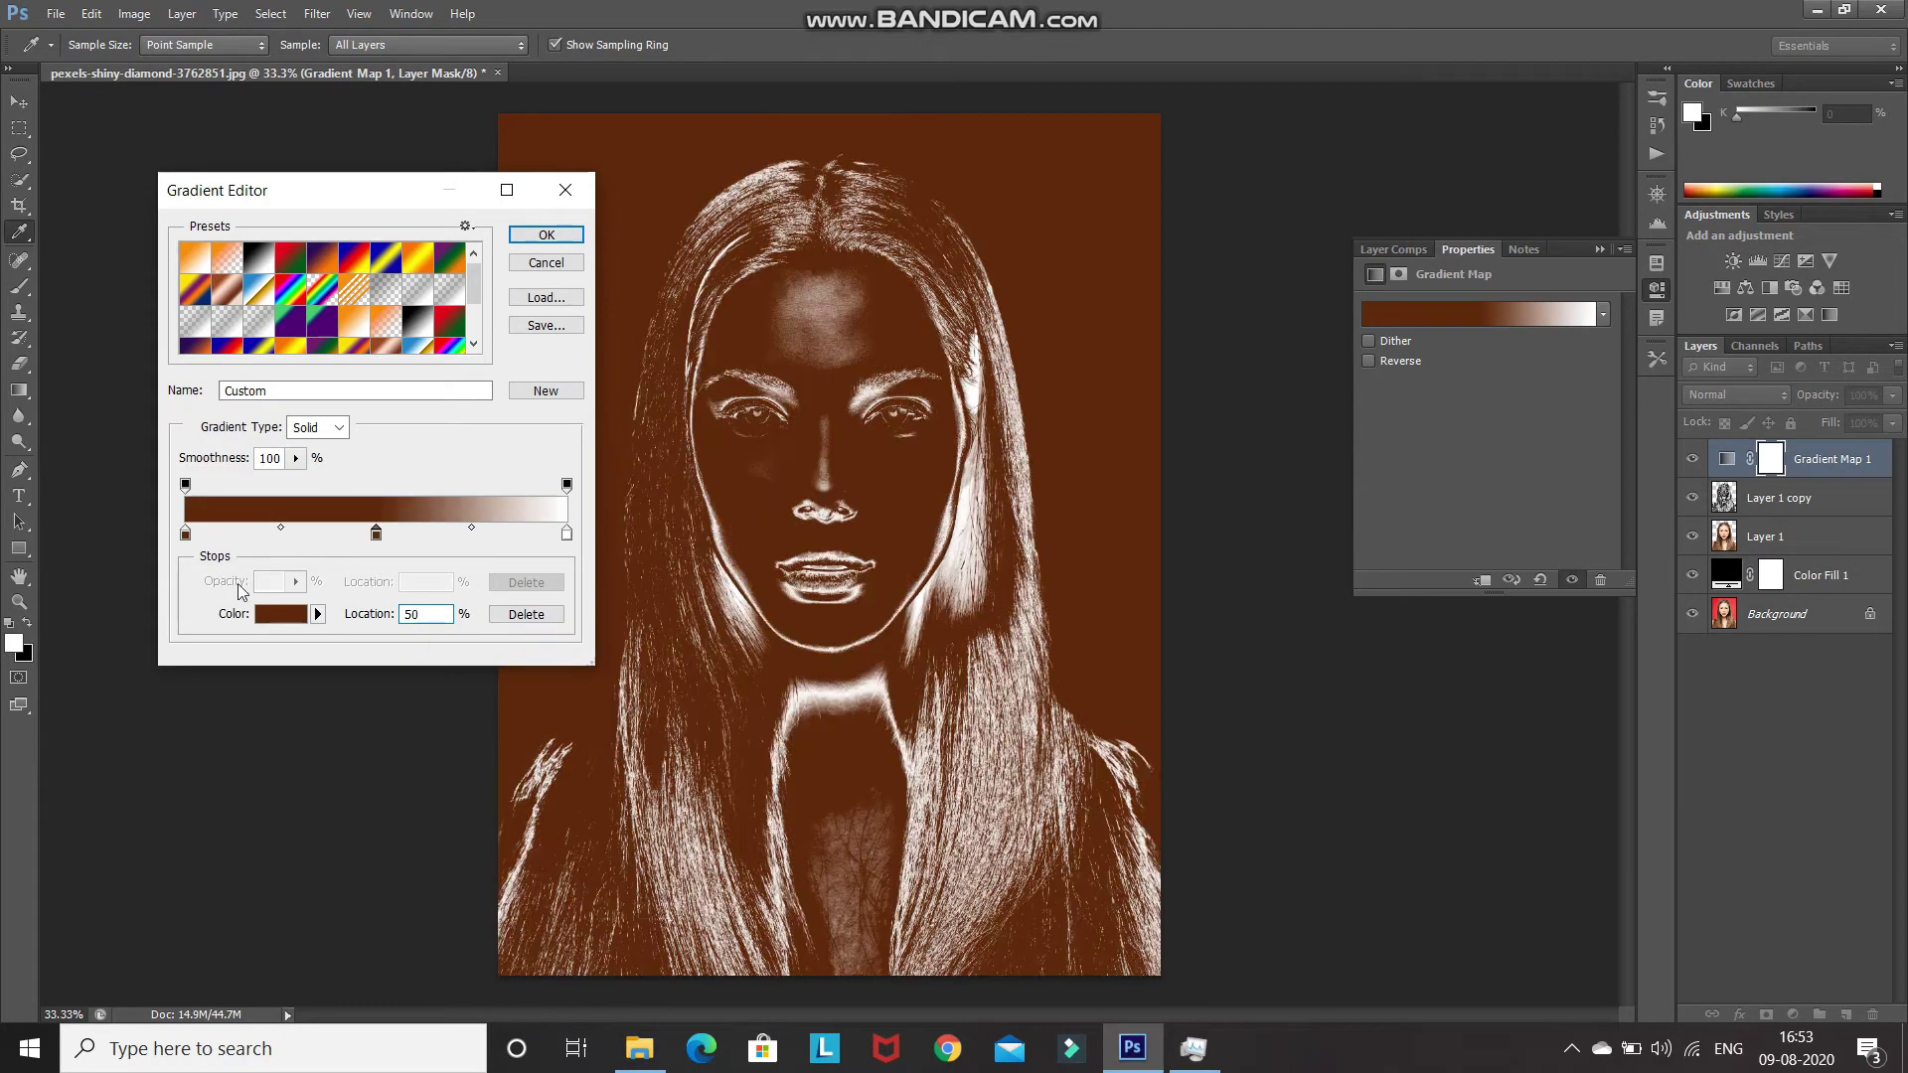
pyautogui.doubleClick(375, 535)
pyautogui.doubleClick(1746, 609)
pyautogui.write('5d28')
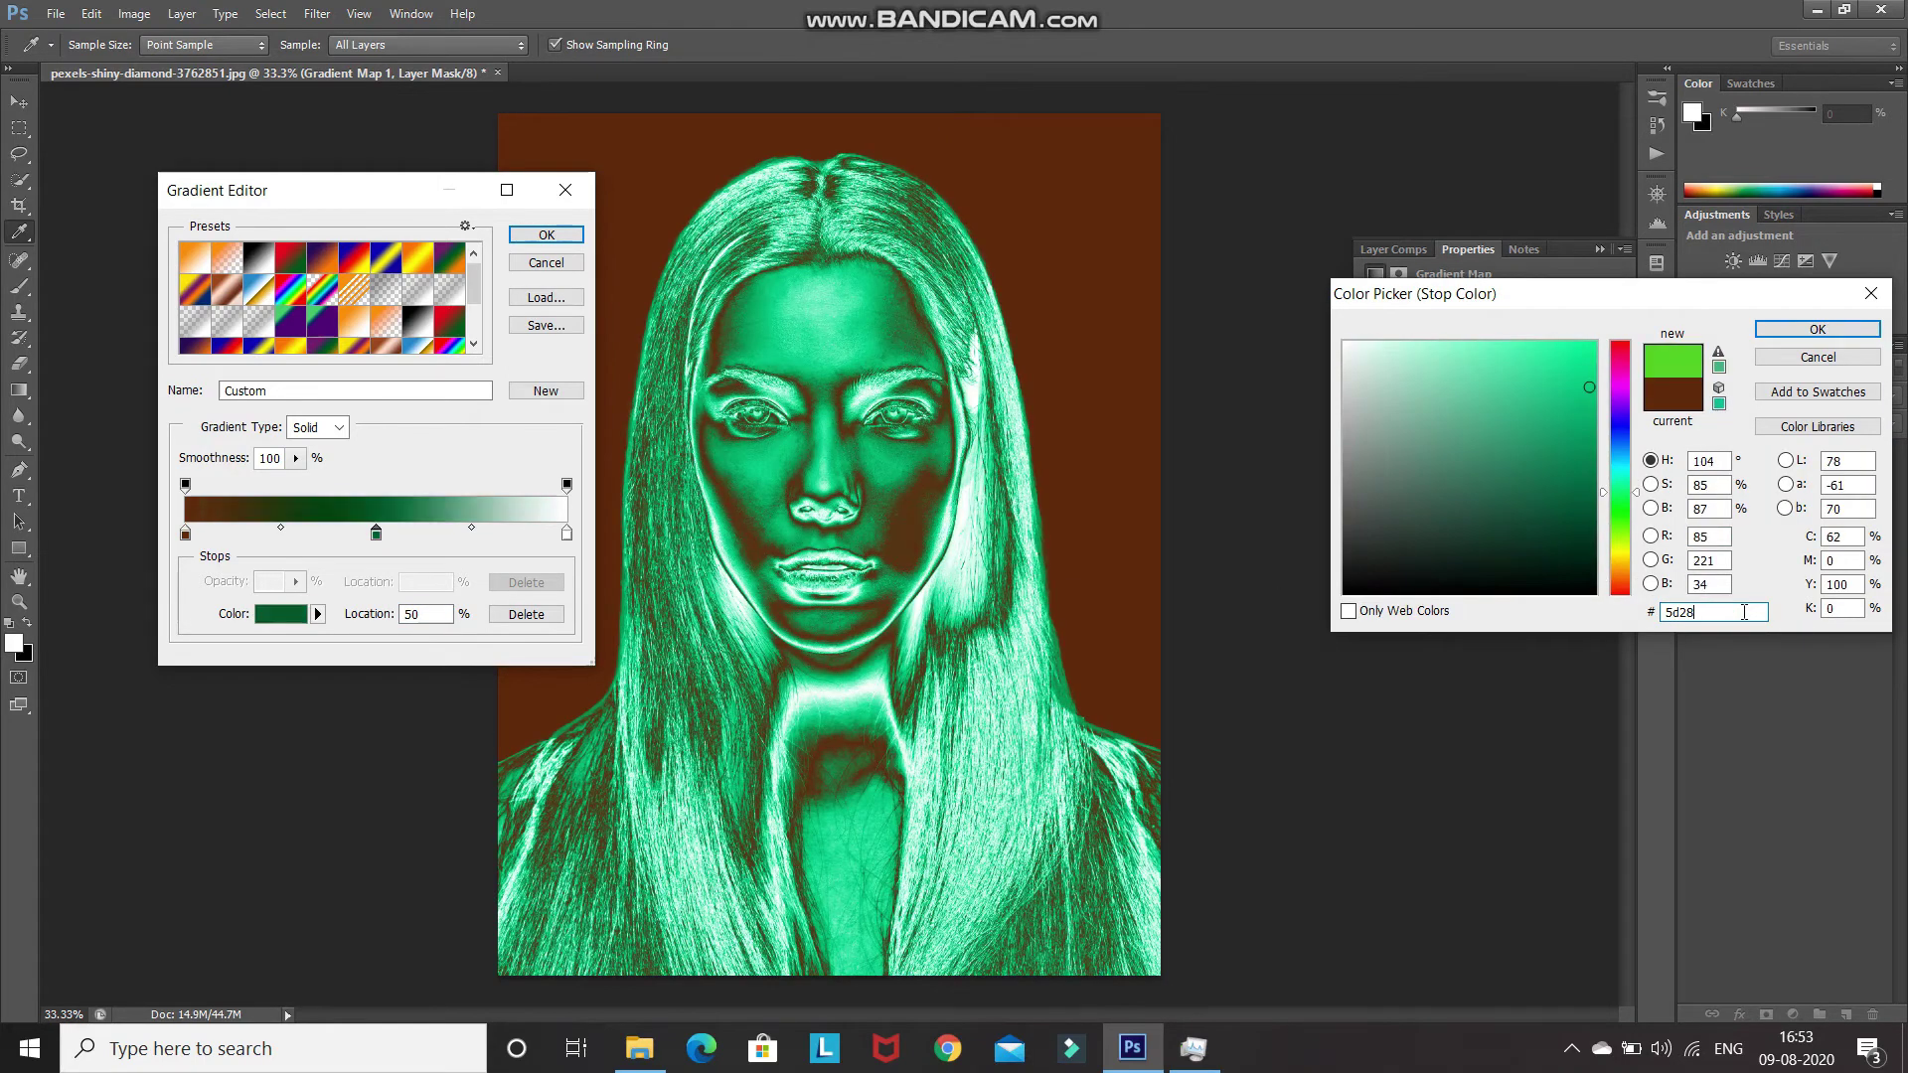
pyautogui.press('BackSpace')
pyautogui.press('BackSpace')
pyautogui.press('BackSpace')
pyautogui.press('BackSpace')
pyautogui.write('f0')
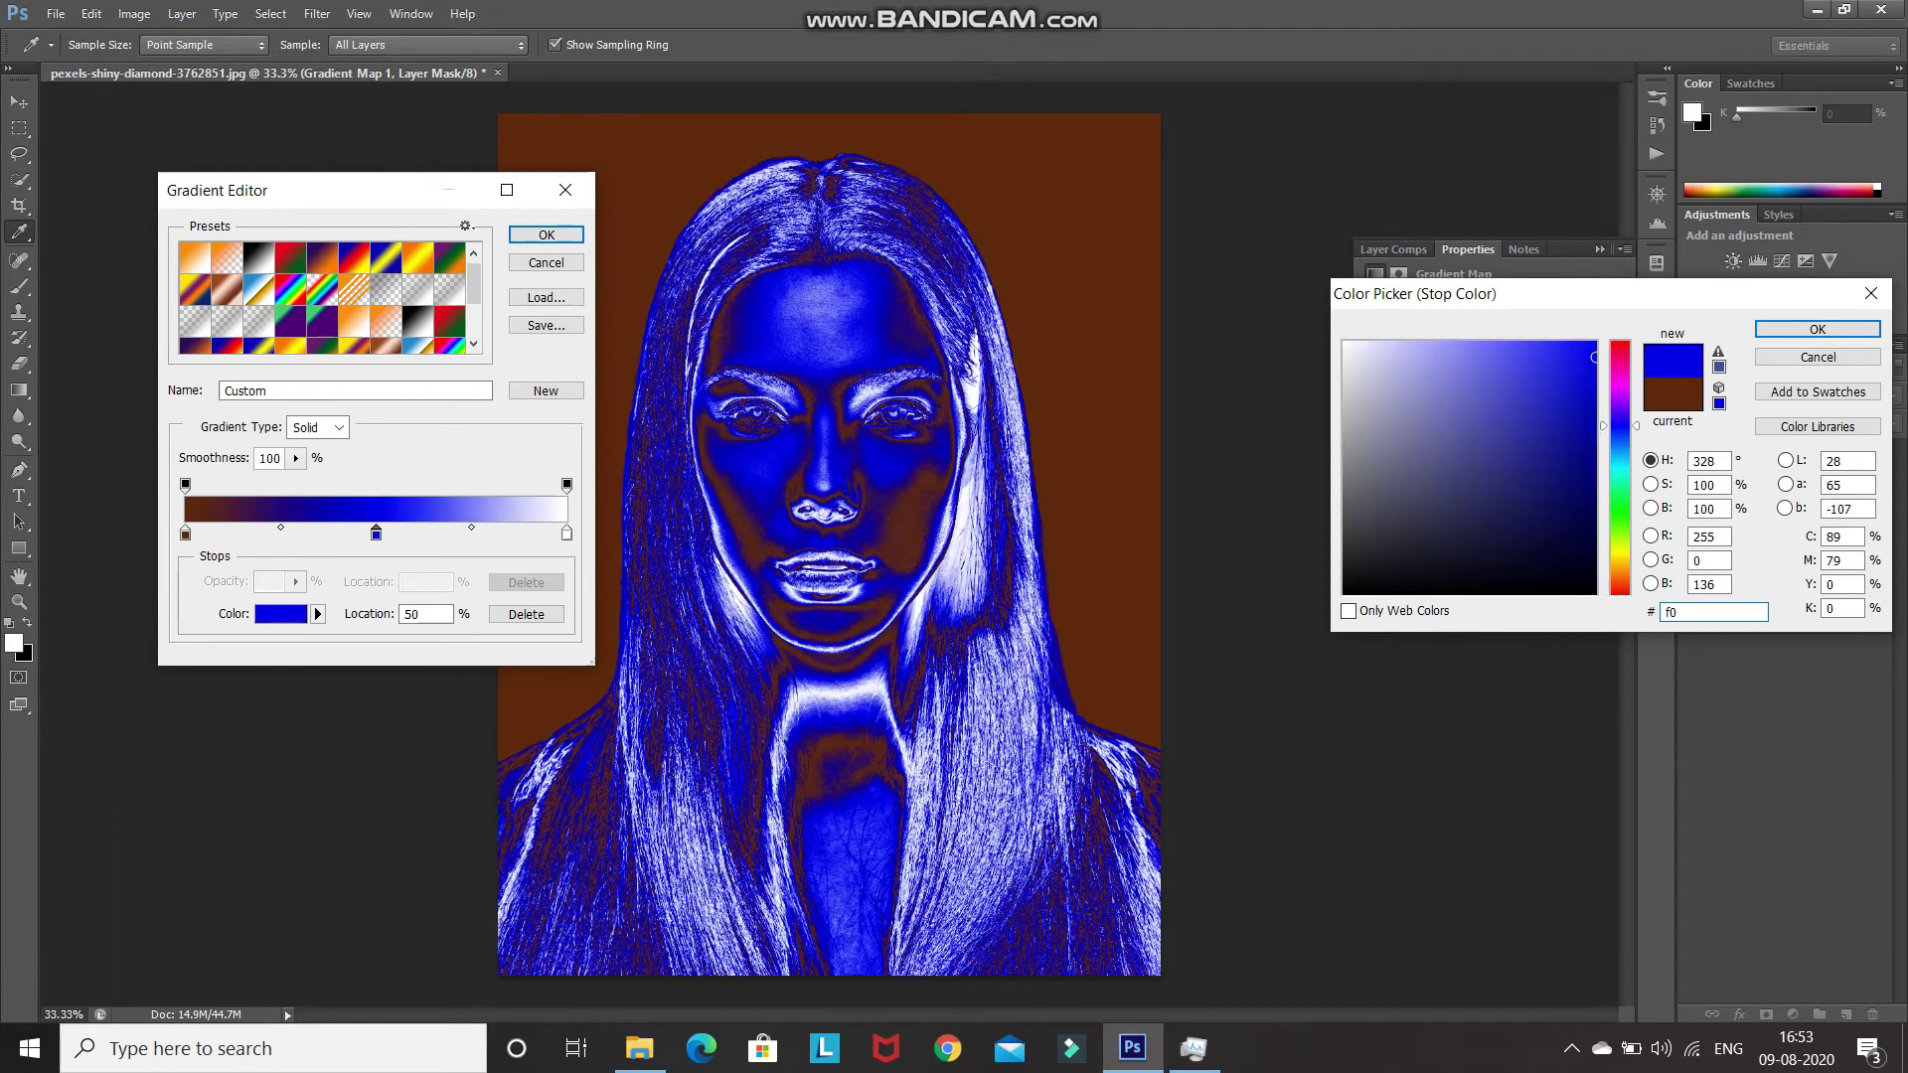
pyautogui.write('8802')
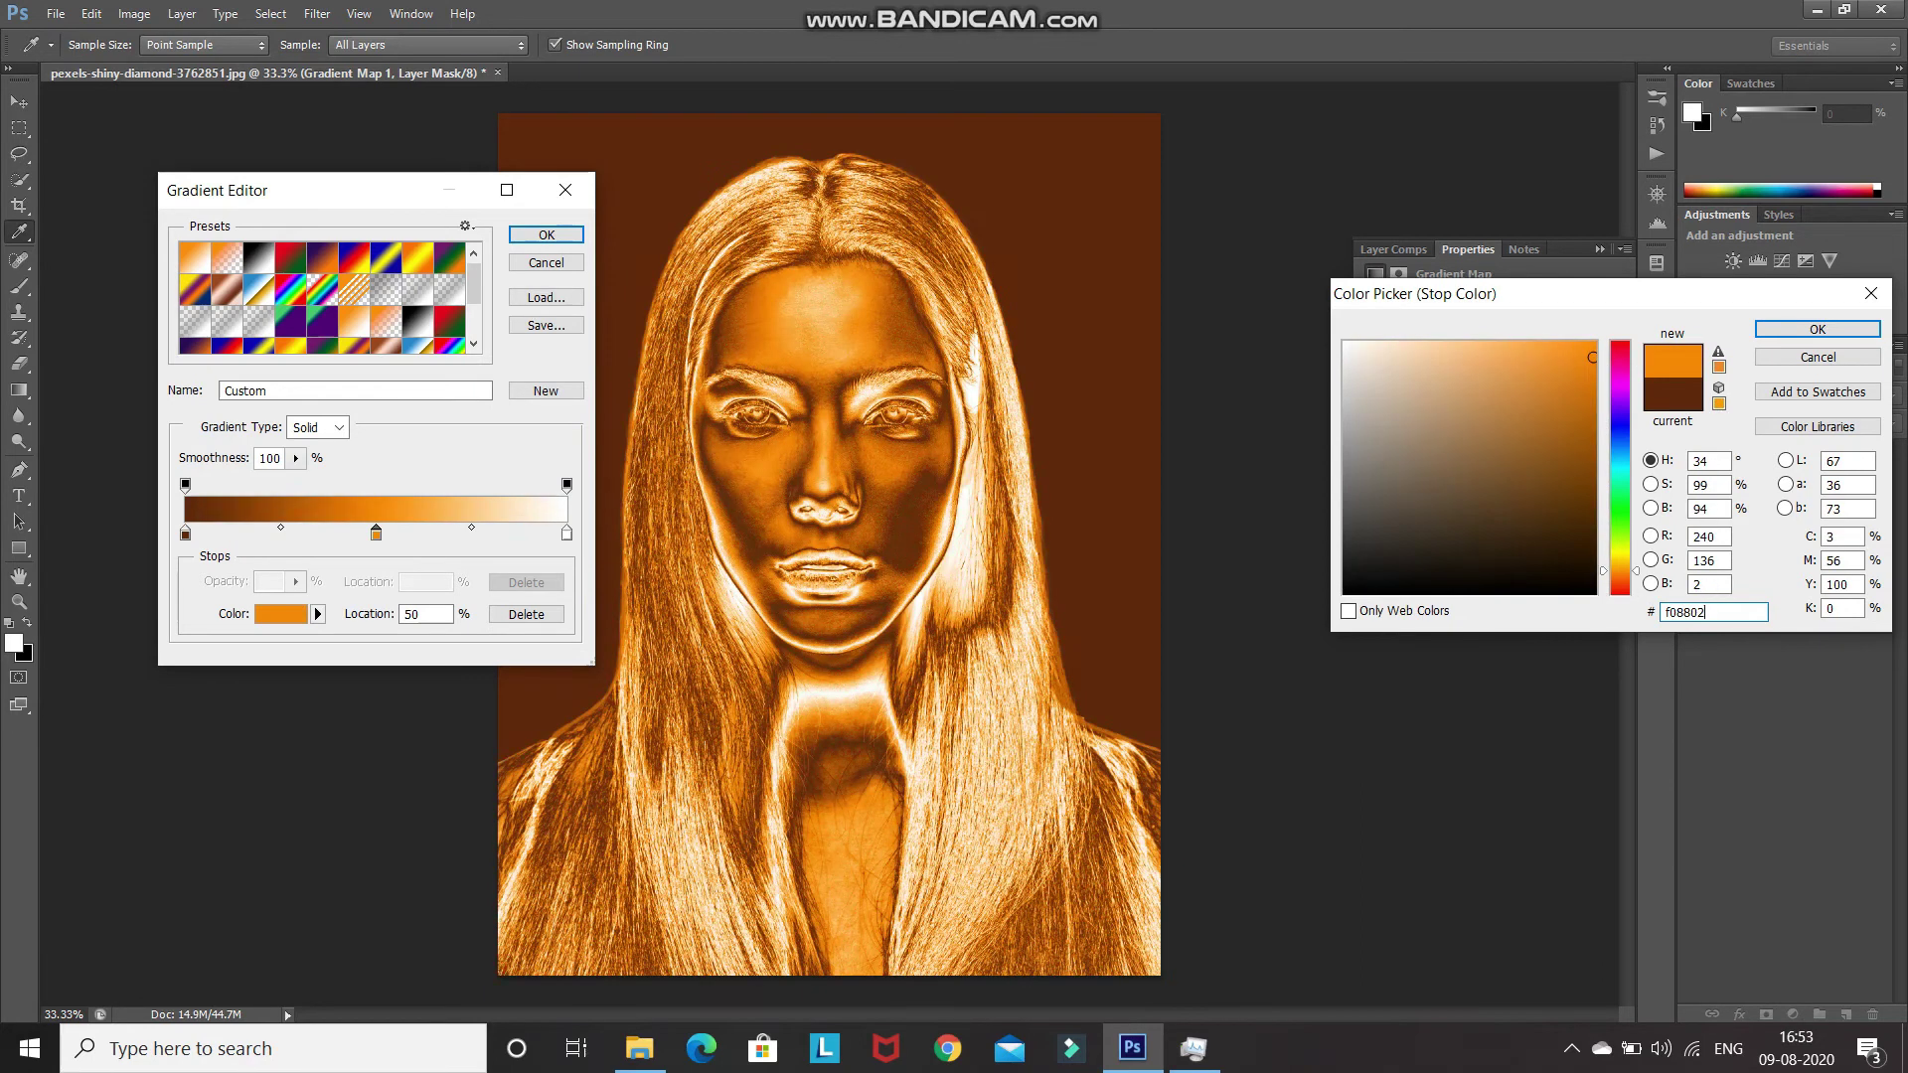
pyautogui.click(1813, 334)
# Set the gradient's ending color stop to the pale yellow f7e4a3 and apply the edited gradient
pyautogui.doubleClick(567, 534)
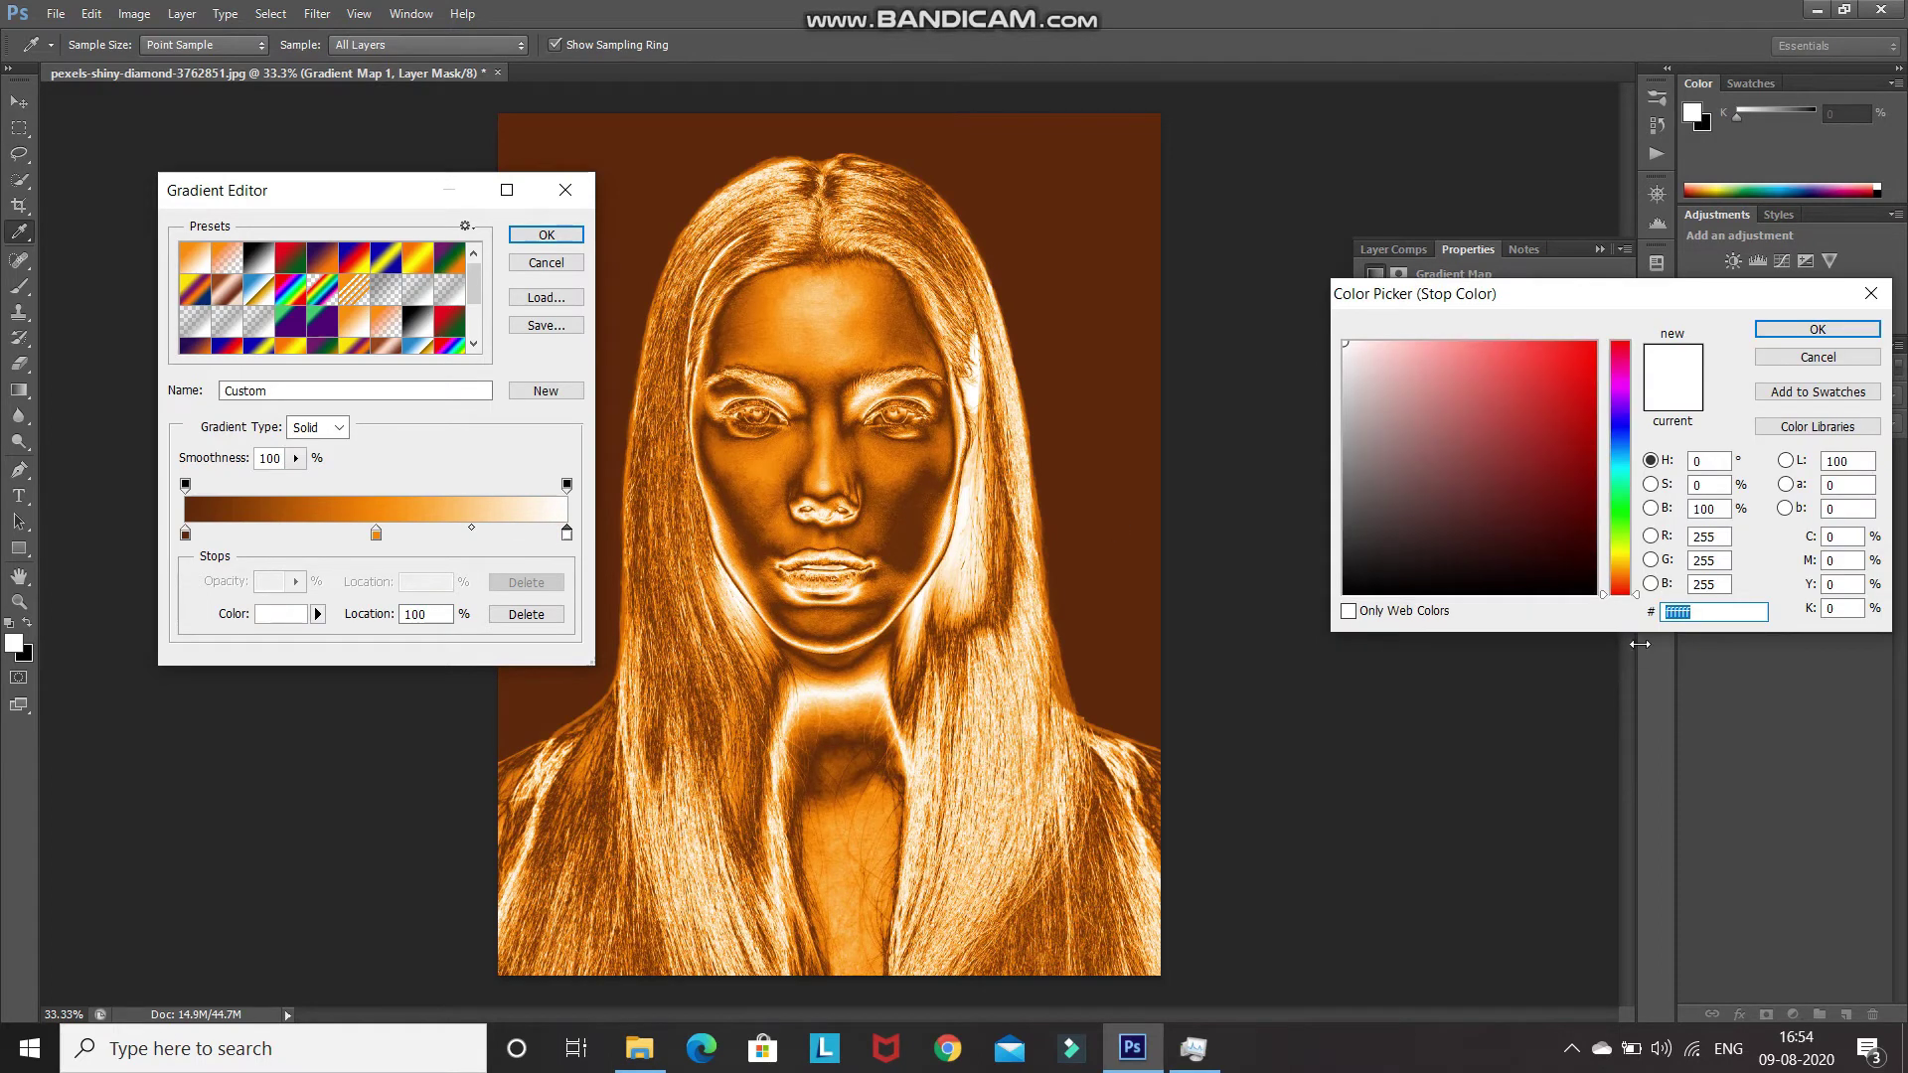
pyautogui.press('BackSpace')
pyautogui.press('BackSpace')
pyautogui.press('BackSpace')
pyautogui.press('BackSpace')
pyautogui.press('BackSpace')
pyautogui.press('BackSpace')
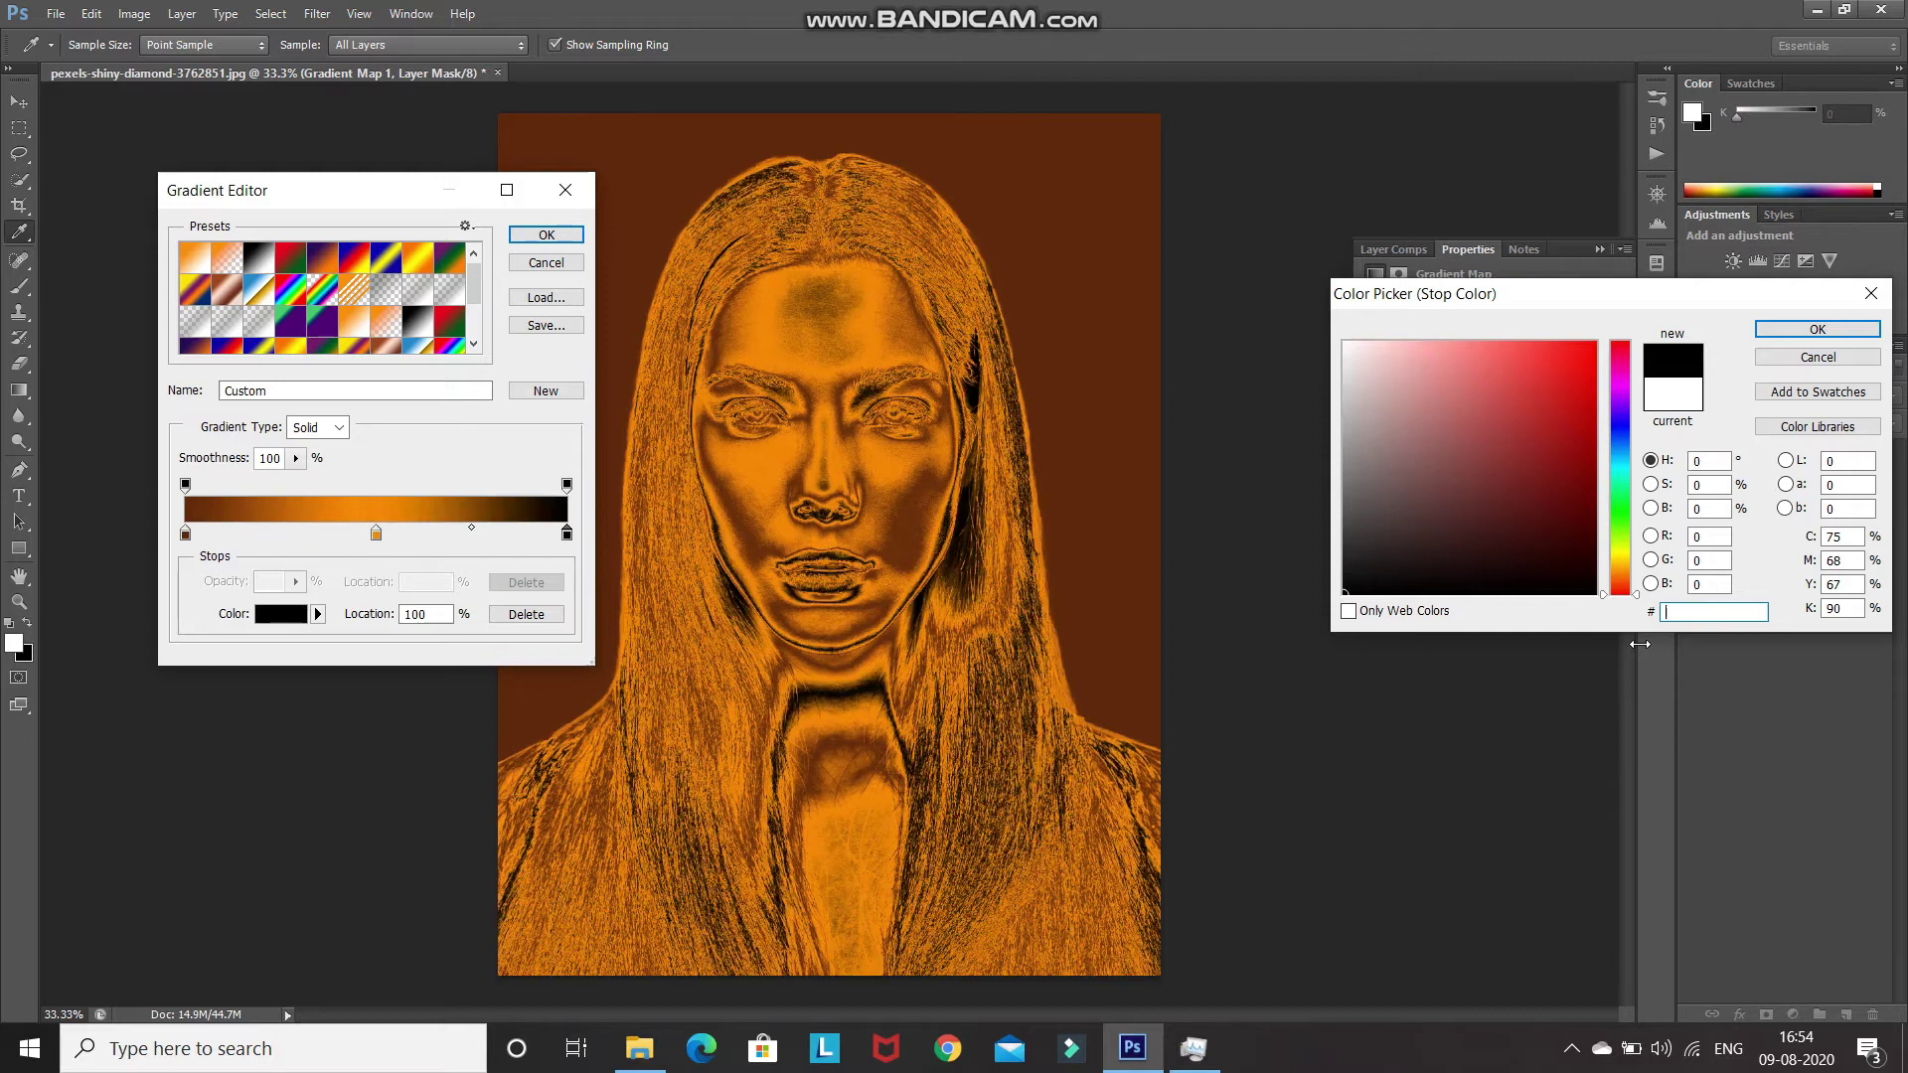
pyautogui.write('f7e')
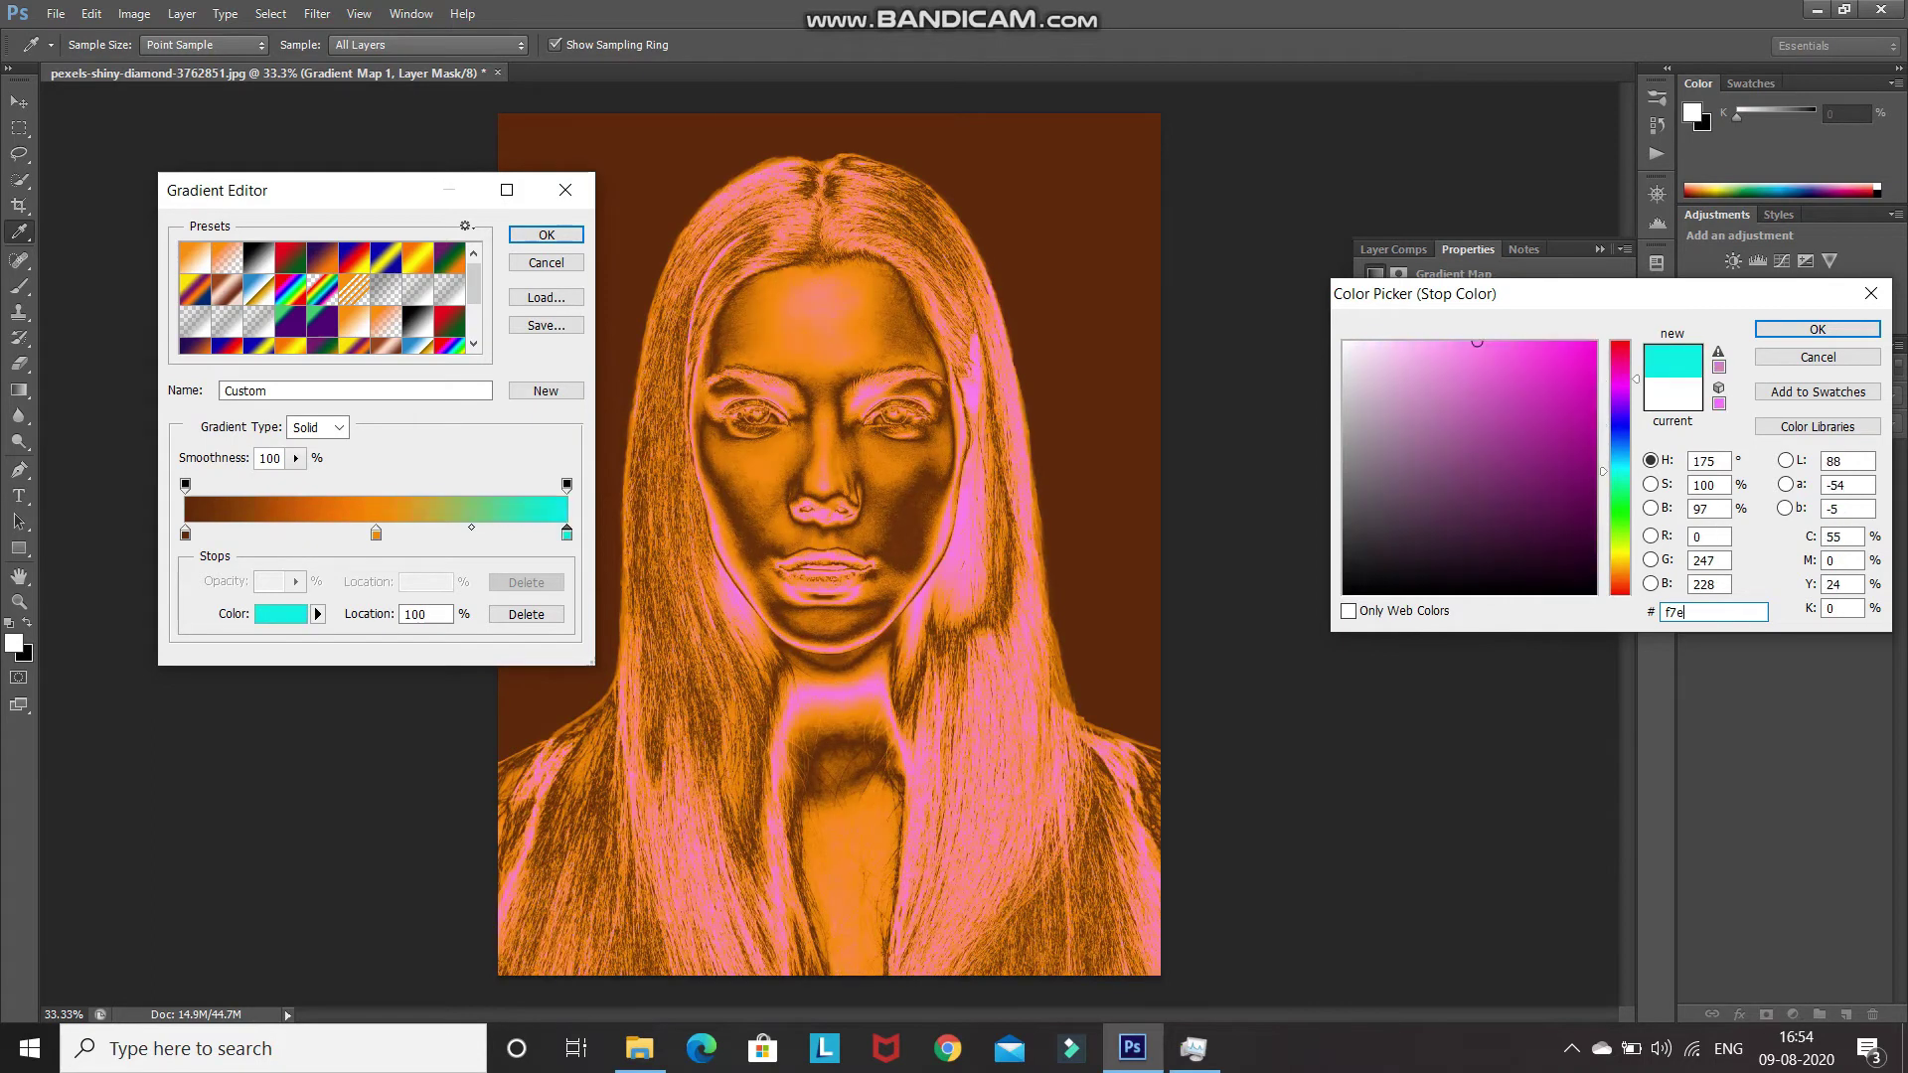
pyautogui.write('4a3')
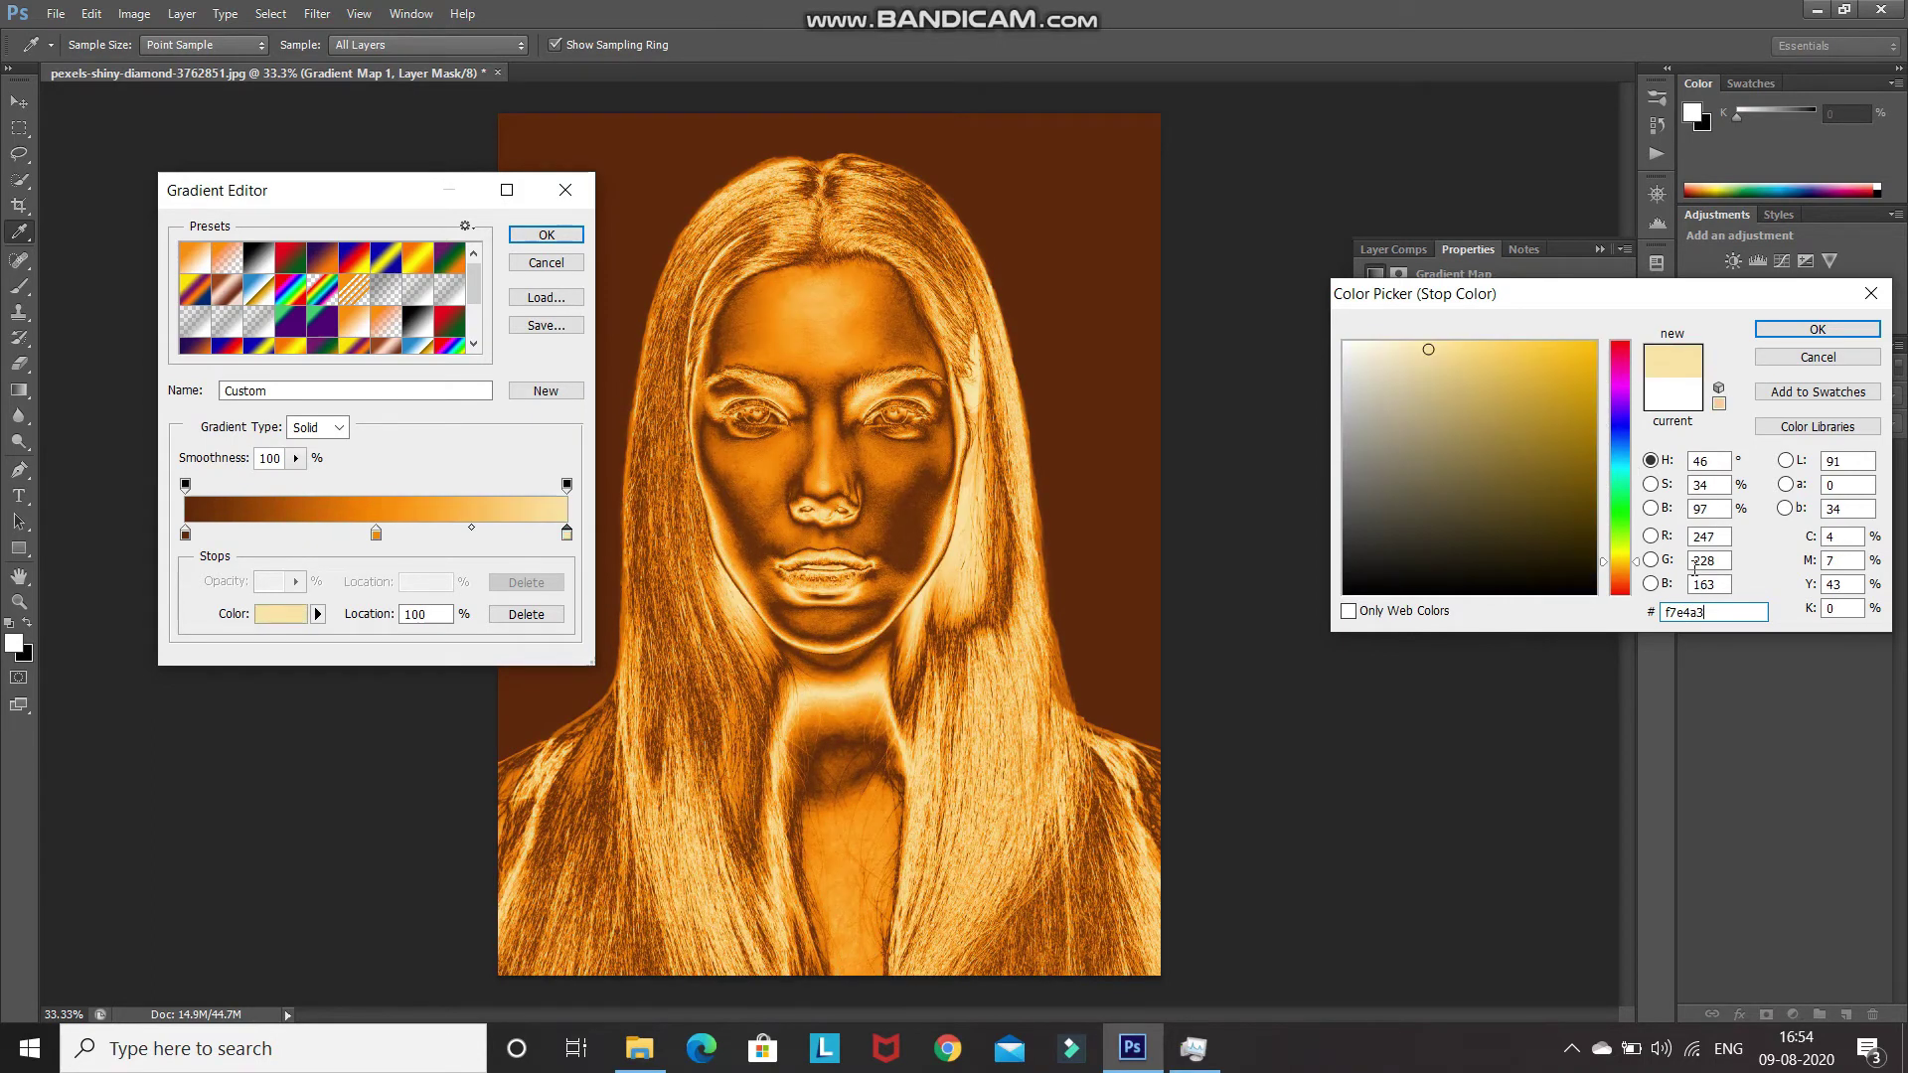
pyautogui.click(1789, 332)
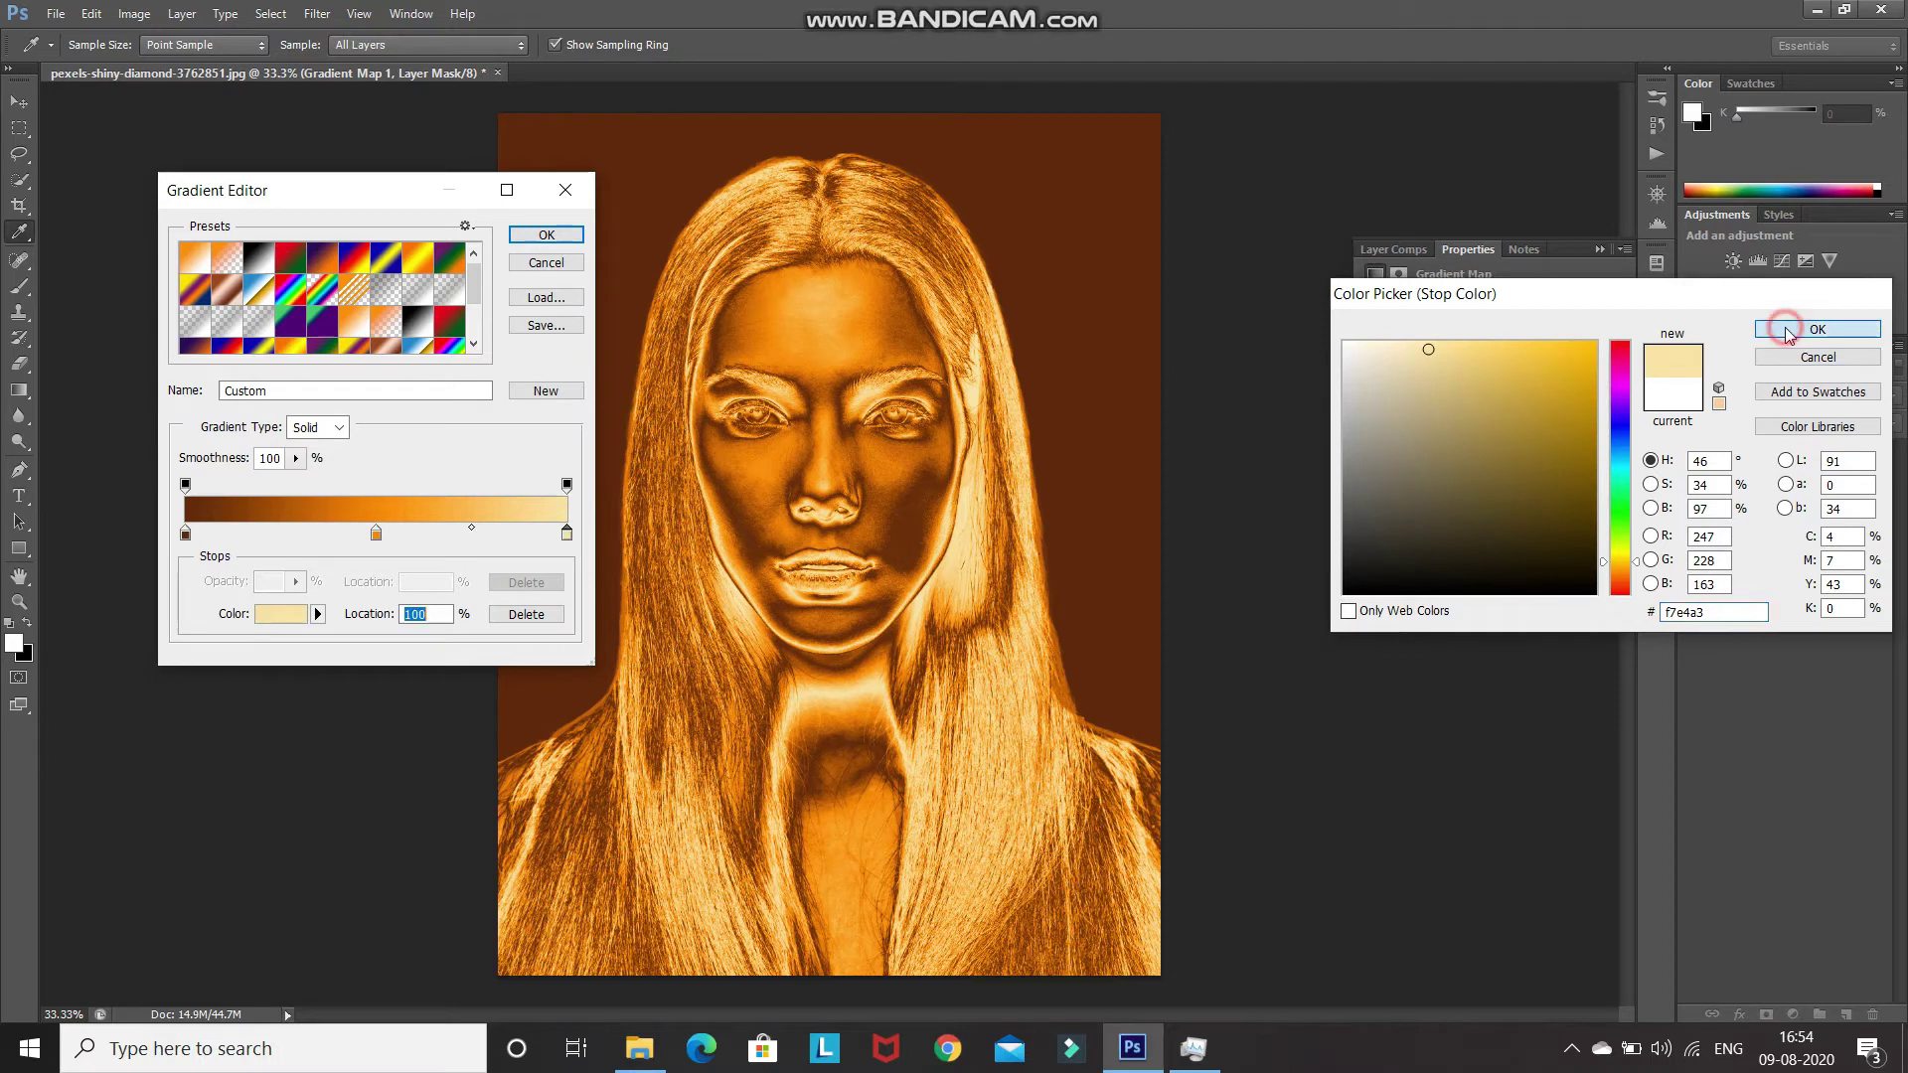
pyautogui.click(546, 237)
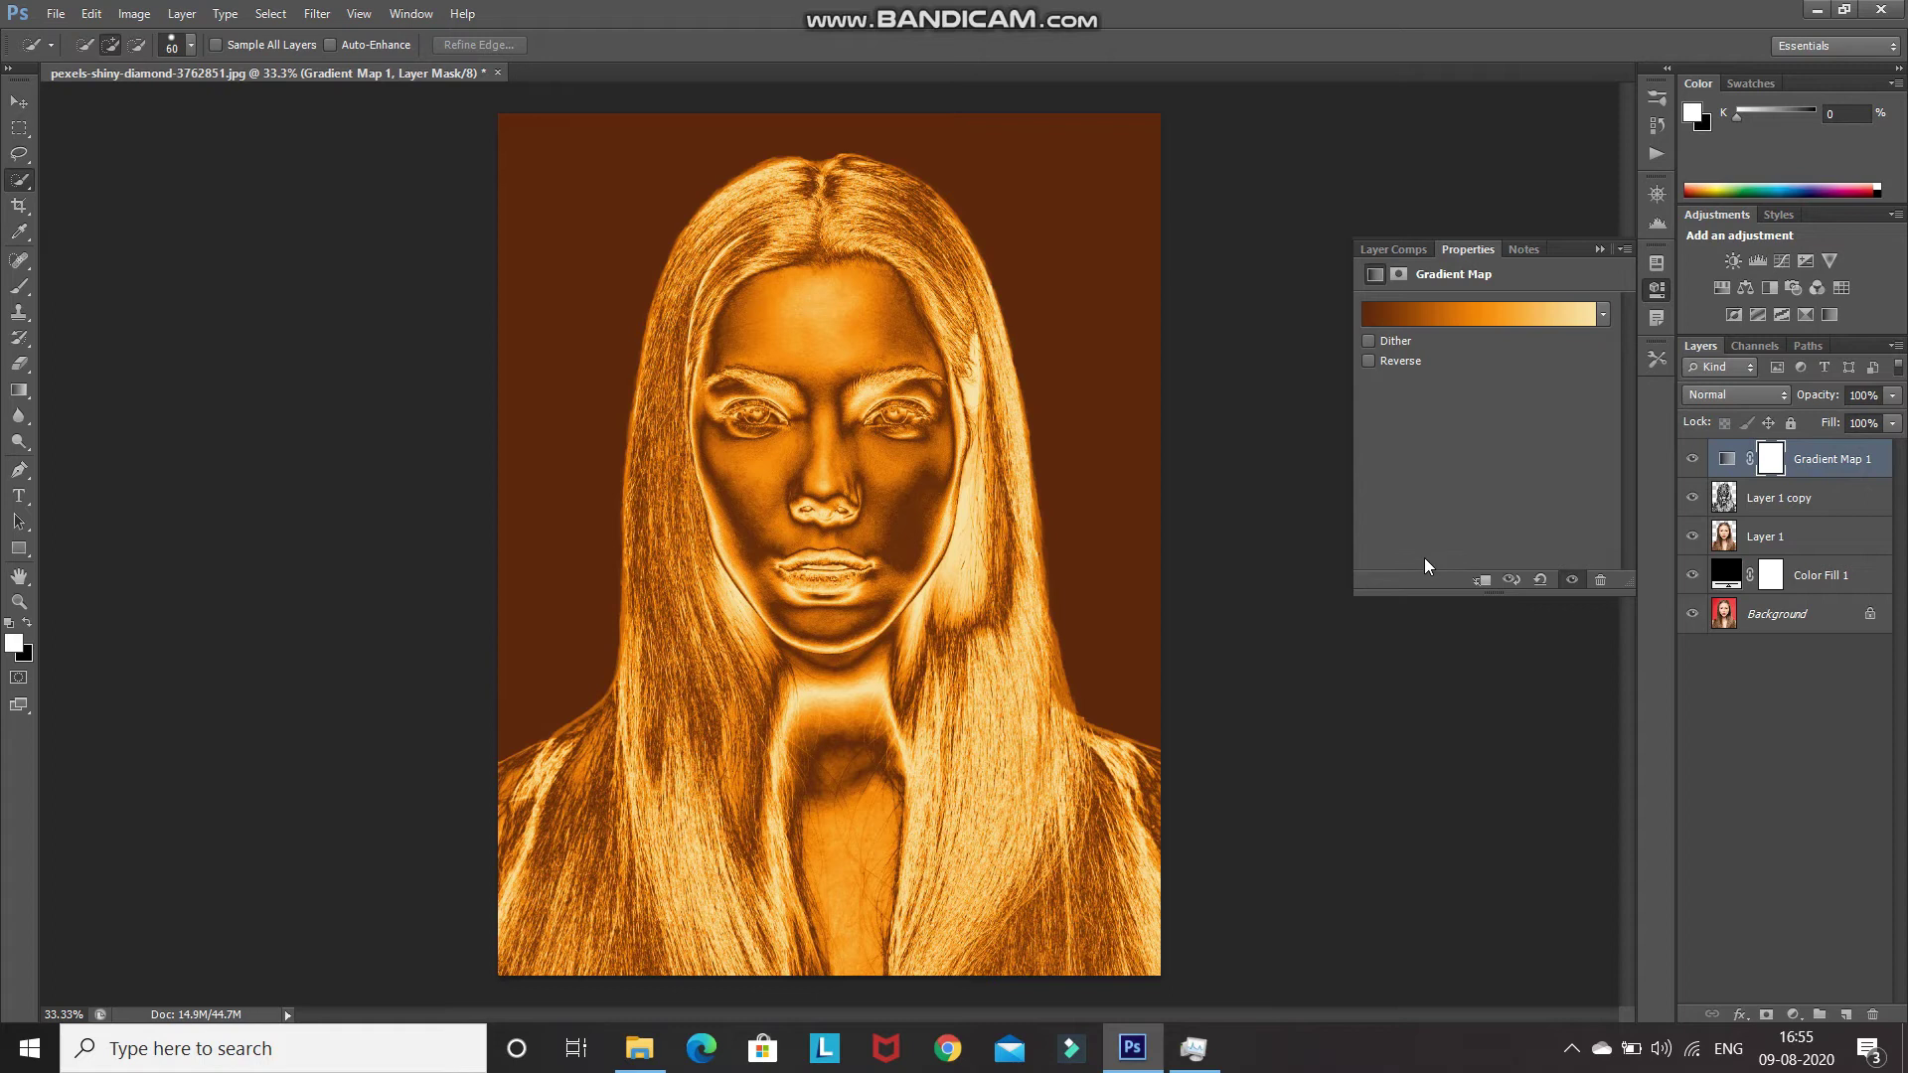
# Clip the Gradient Map adjustment to Layer 1 copy and open the black Color Fill layer's color
pyautogui.click(1478, 580)
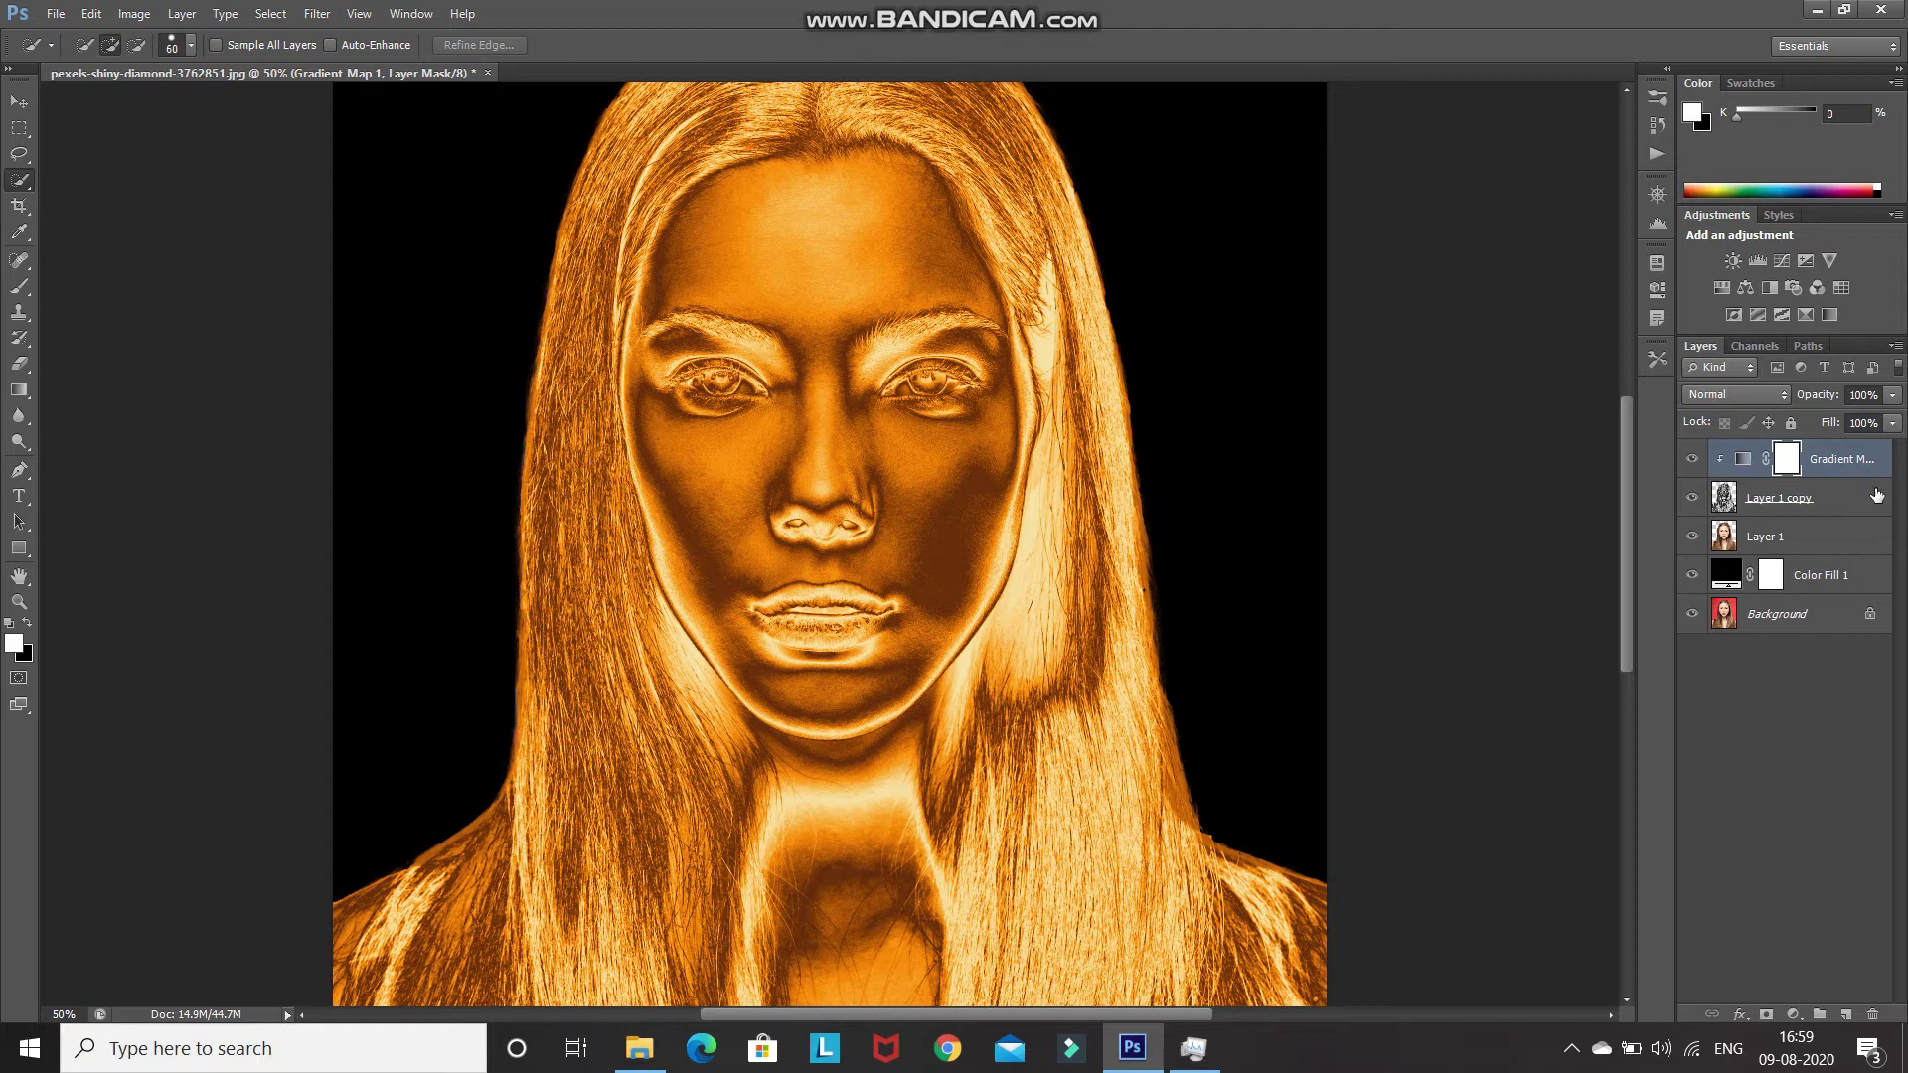
pyautogui.doubleClick(1729, 580)
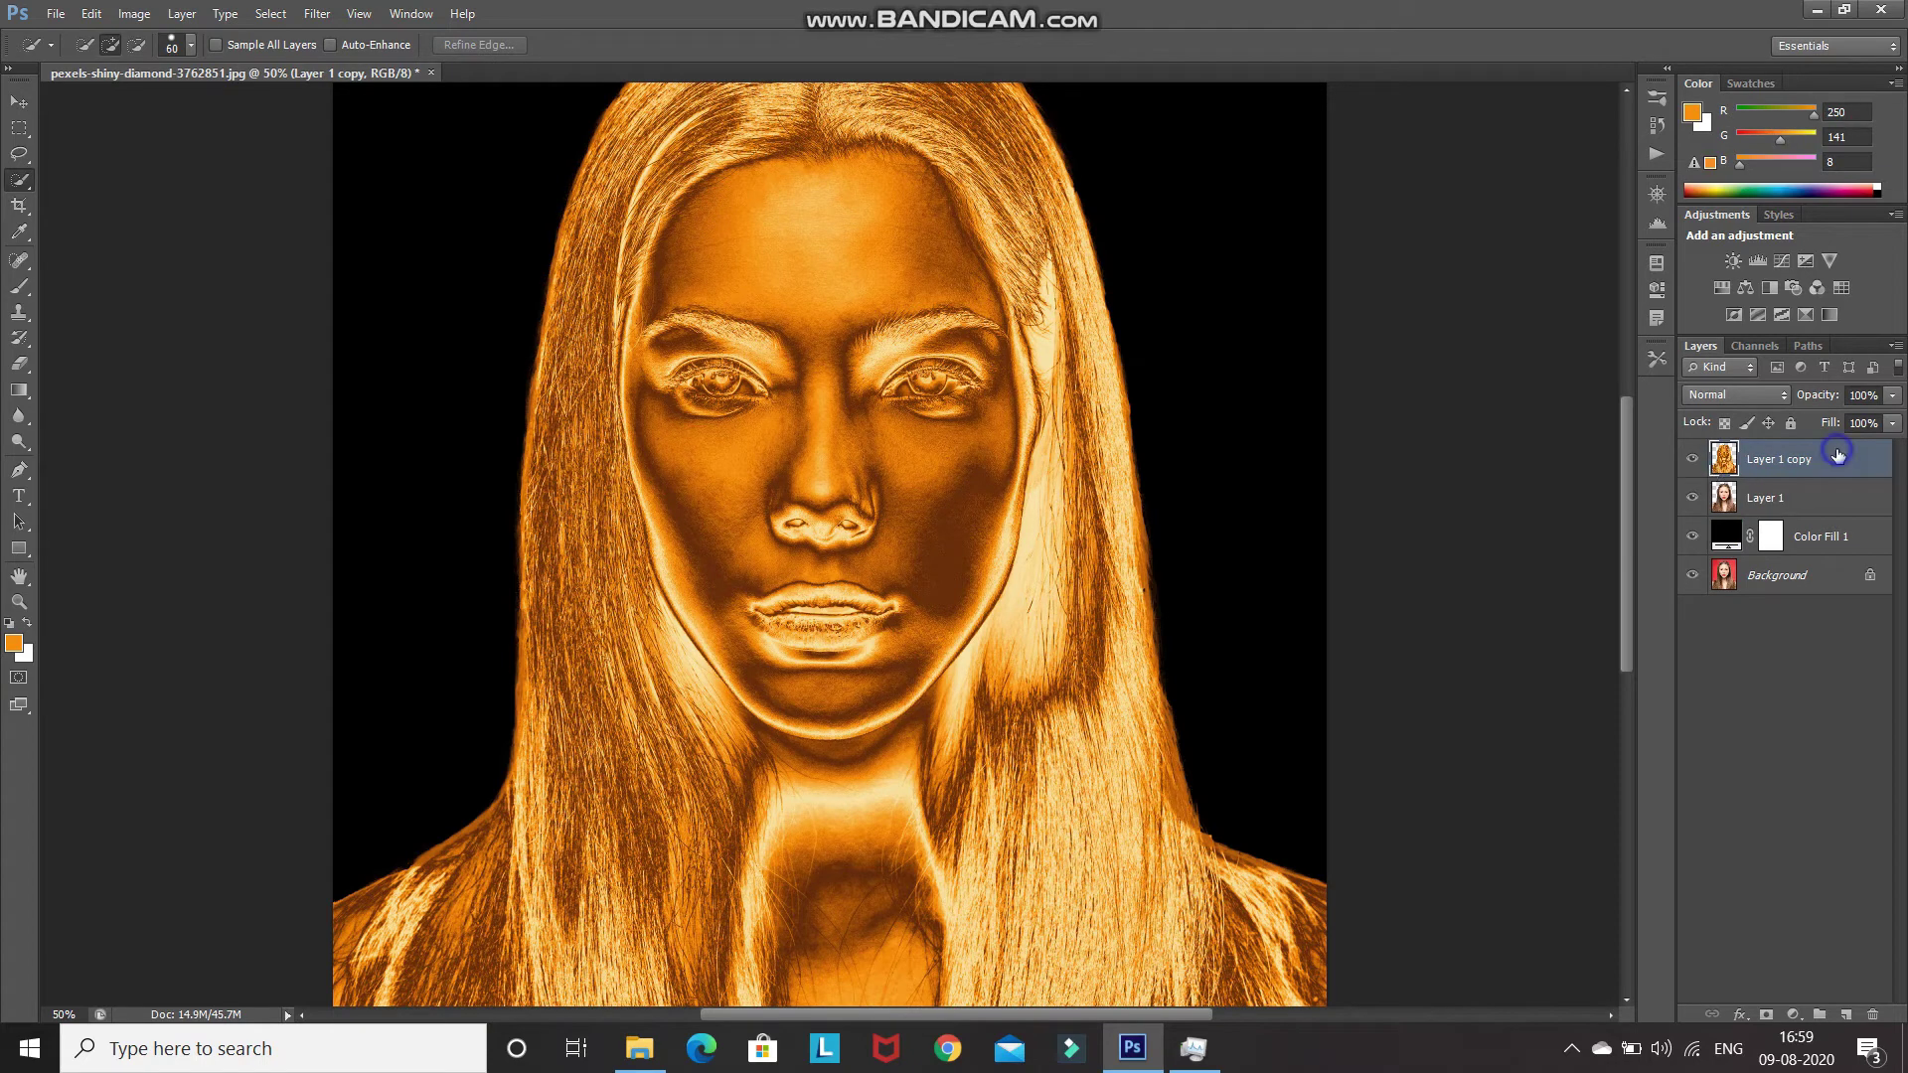
# Convert Layer 1 copy to a smart object and apply a Surface Blur with radius 15 pixels and threshold 15 levels
pyautogui.rightClick(1833, 458)
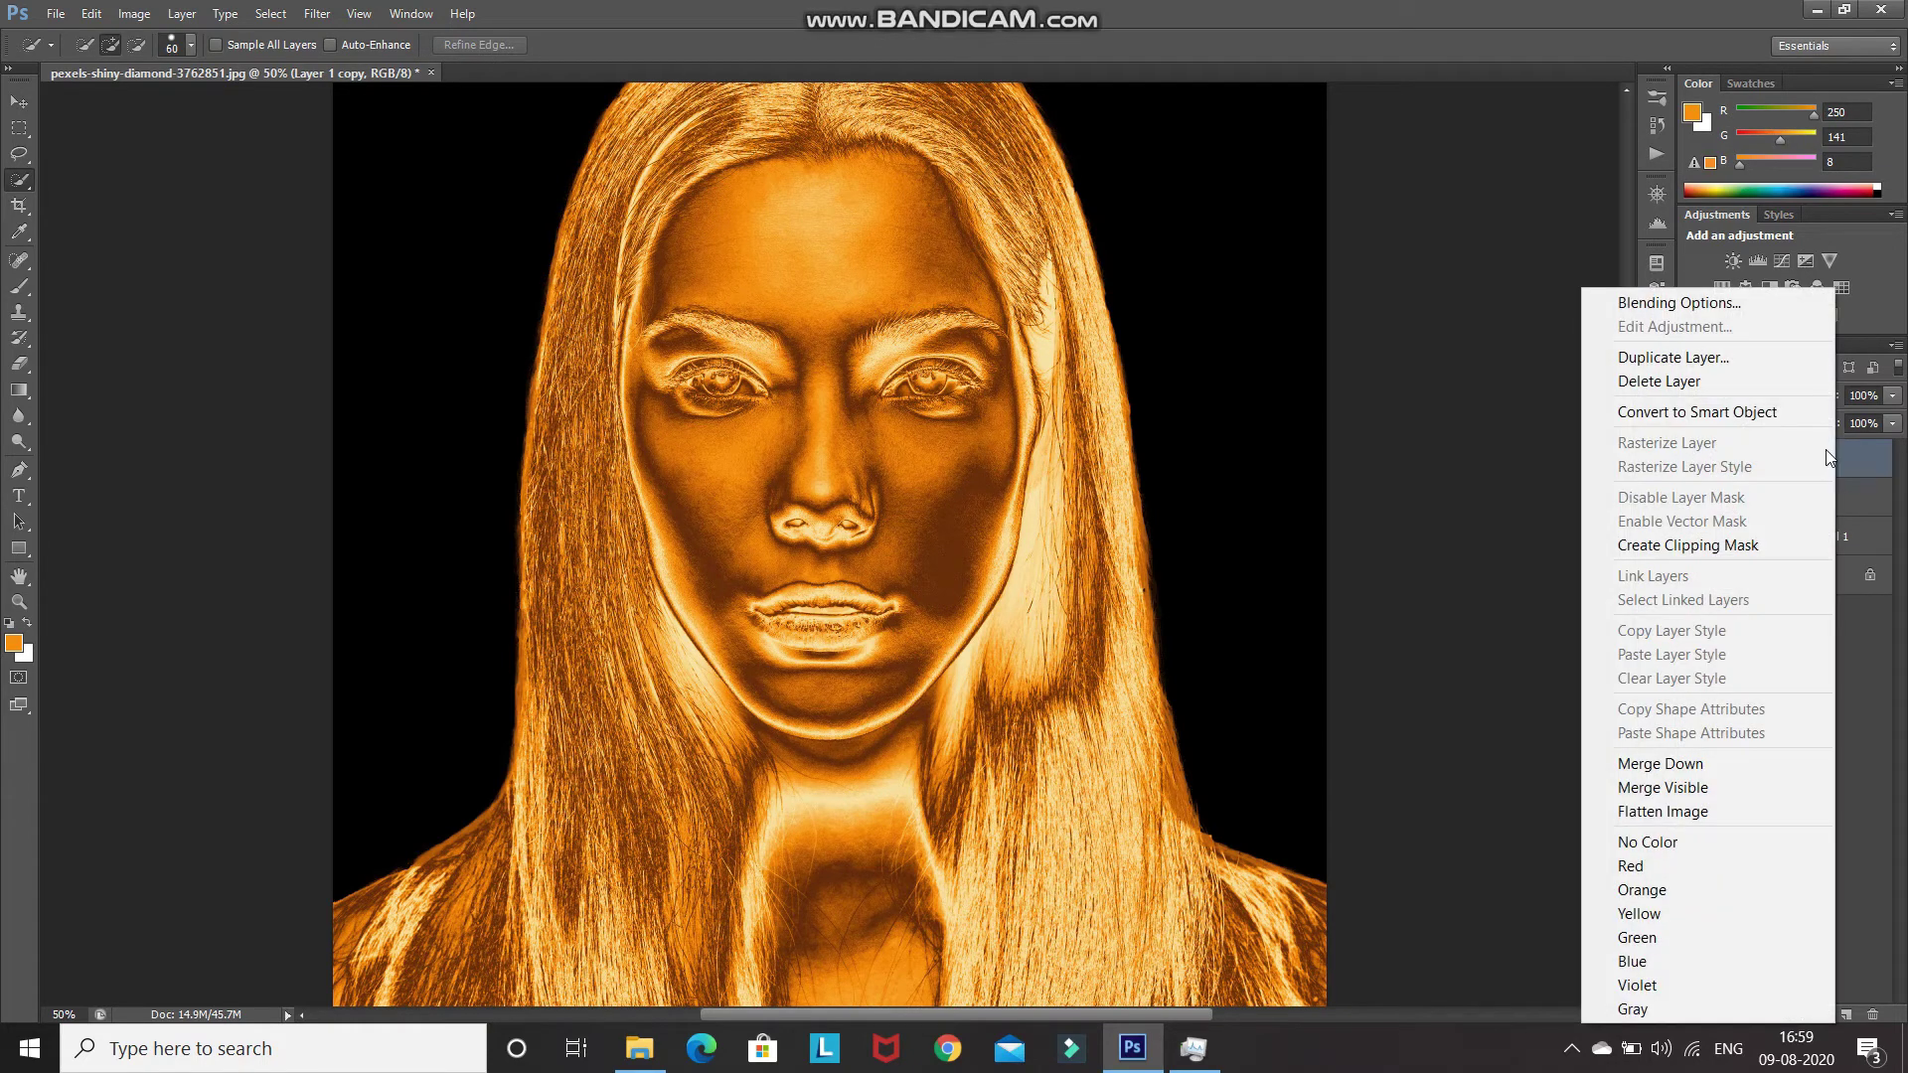
pyautogui.click(1665, 415)
pyautogui.click(315, 13)
pyautogui.moveTo(517, 264)
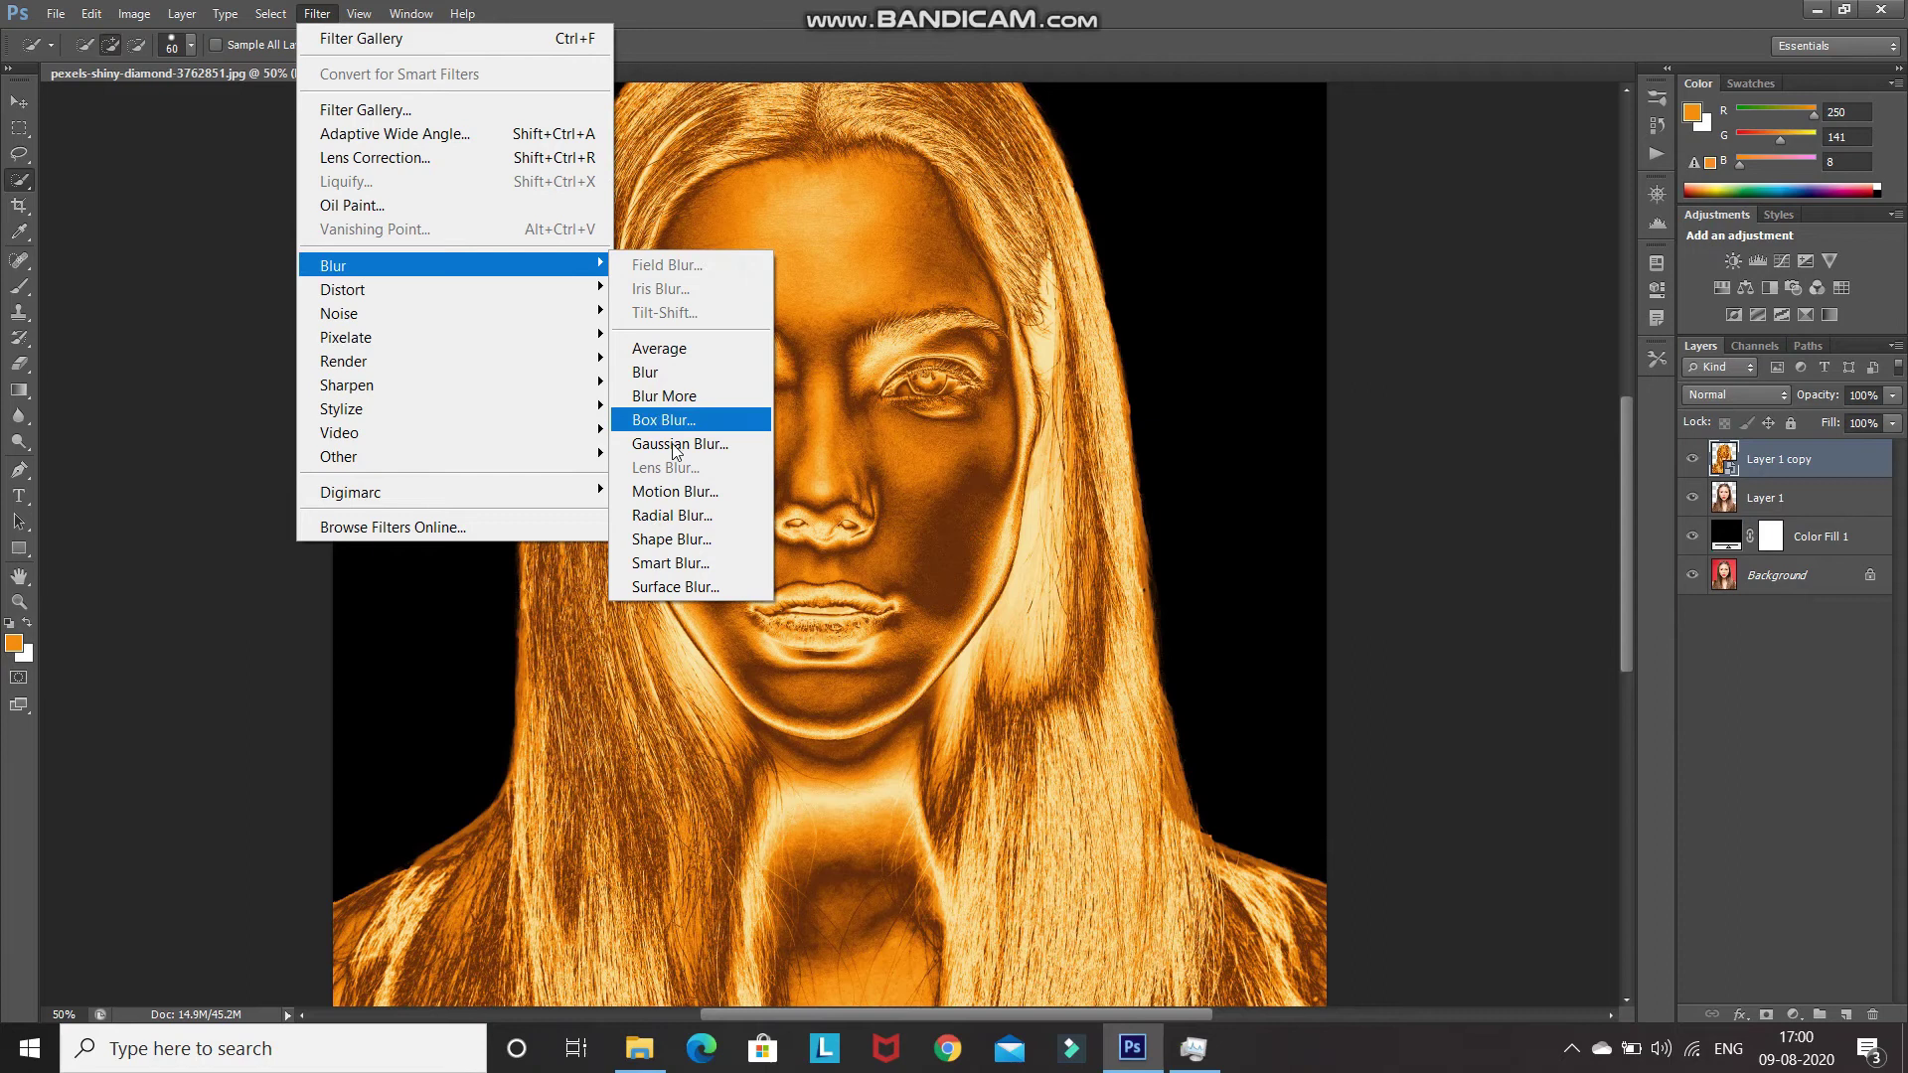
pyautogui.click(676, 586)
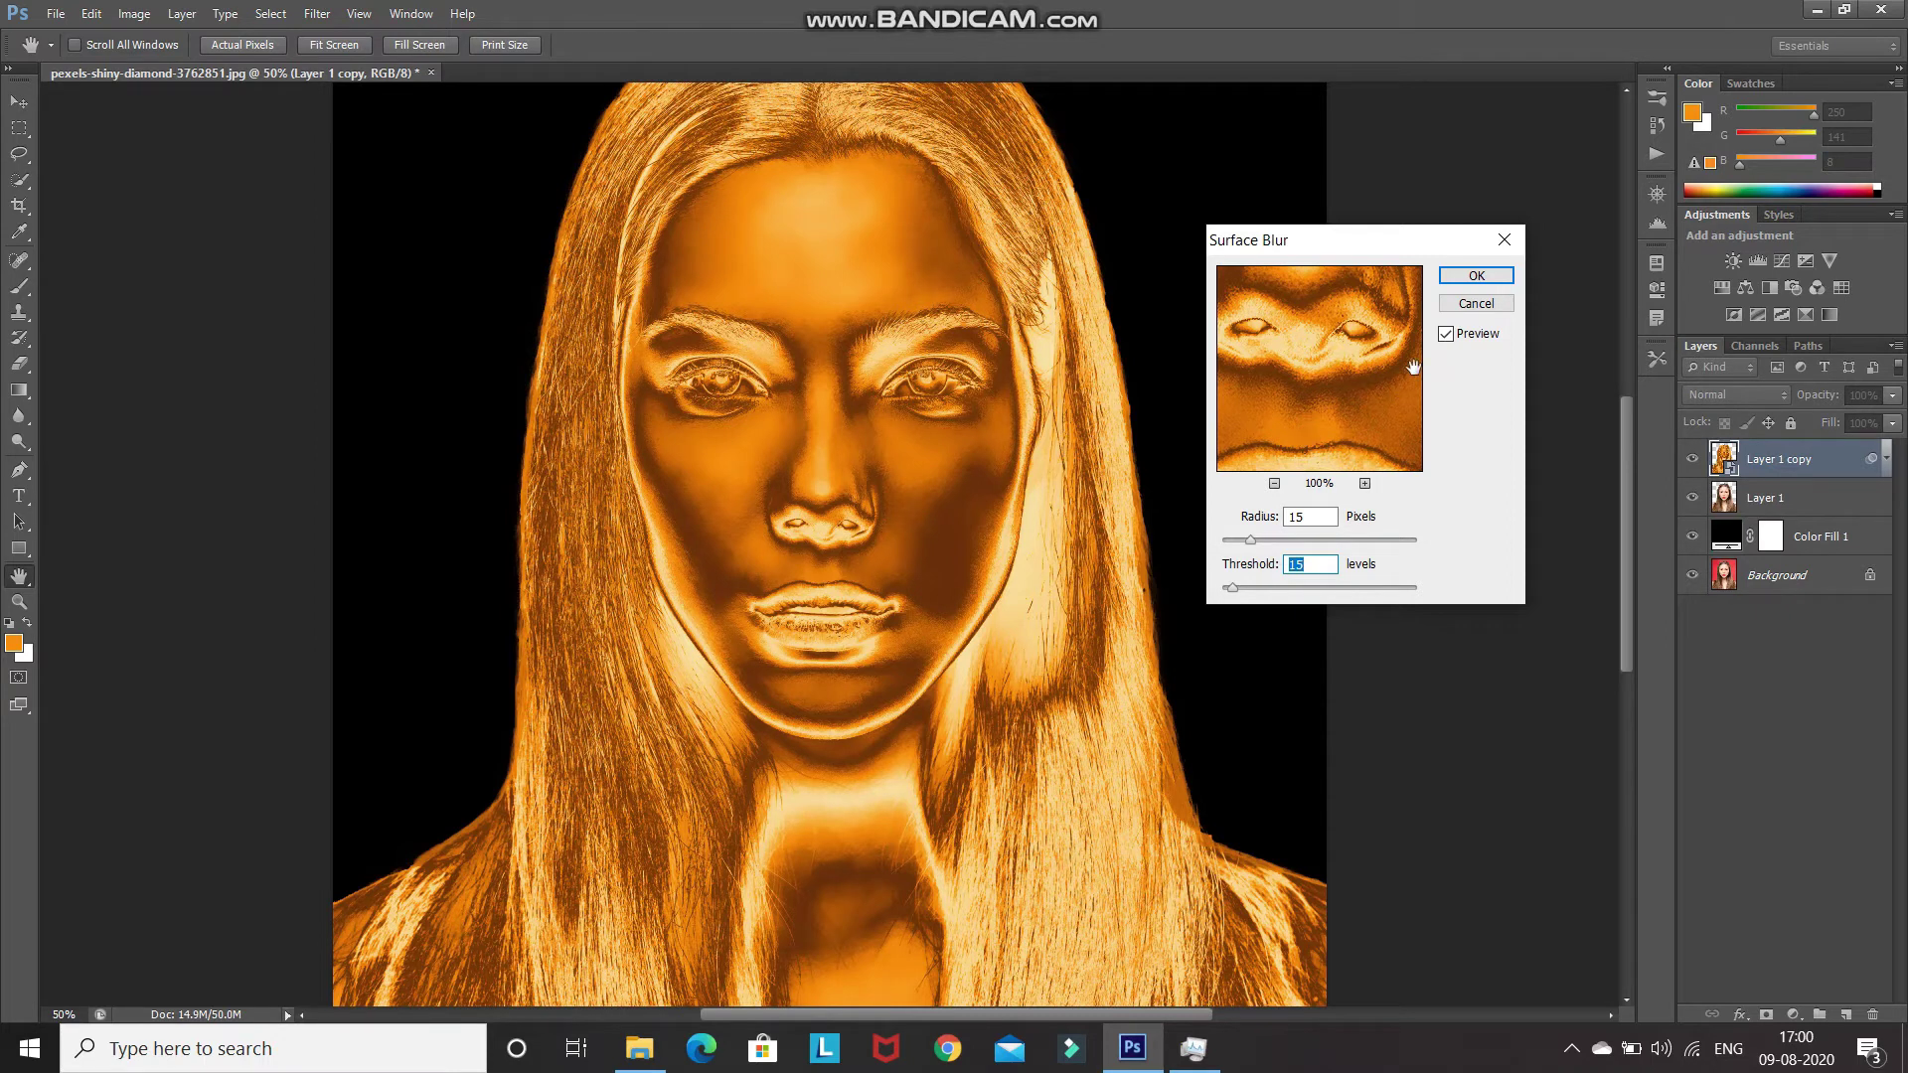
pyautogui.click(1446, 336)
pyautogui.click(1446, 336)
pyautogui.click(1475, 277)
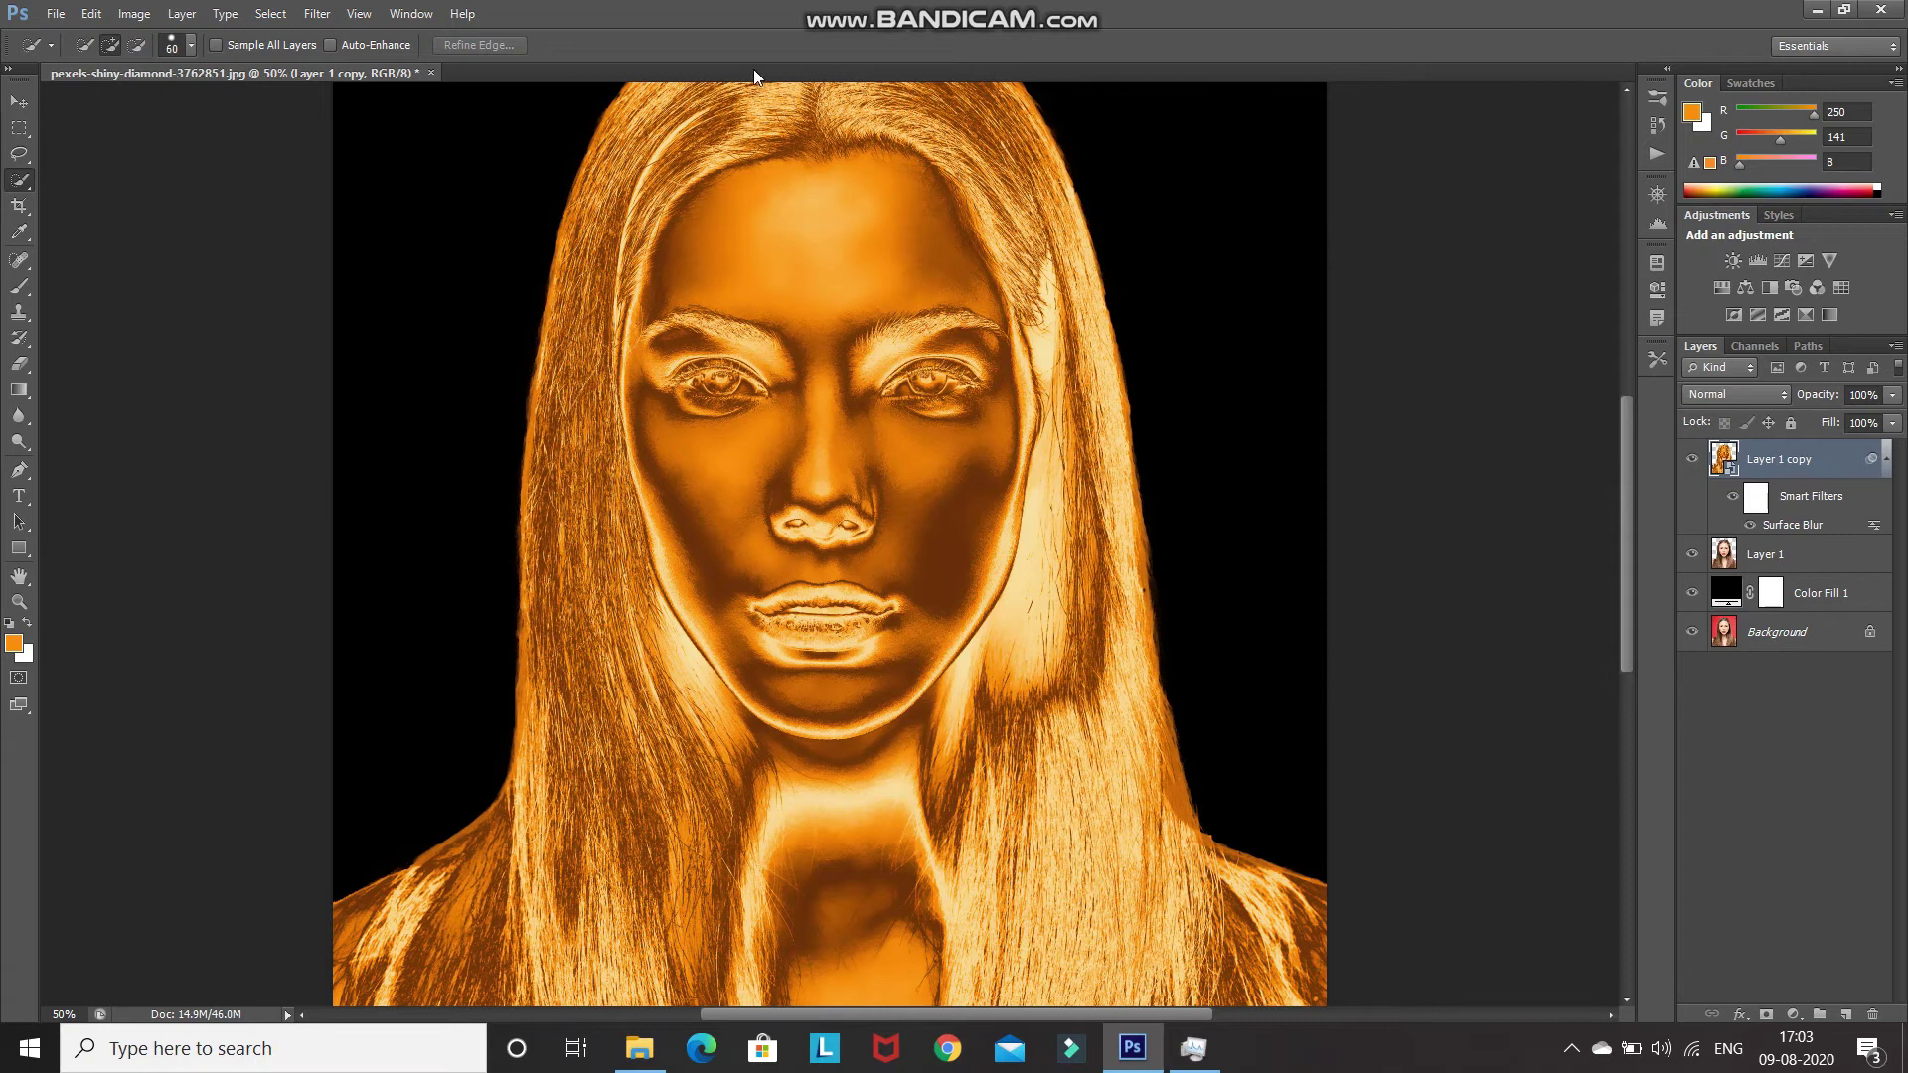
# Apply the Oil Paint filter to Layer 1 copy with stylization 2, cleanliness 1.5, scale 0.8, bristle detail 0 and shine 0
pyautogui.click(316, 13)
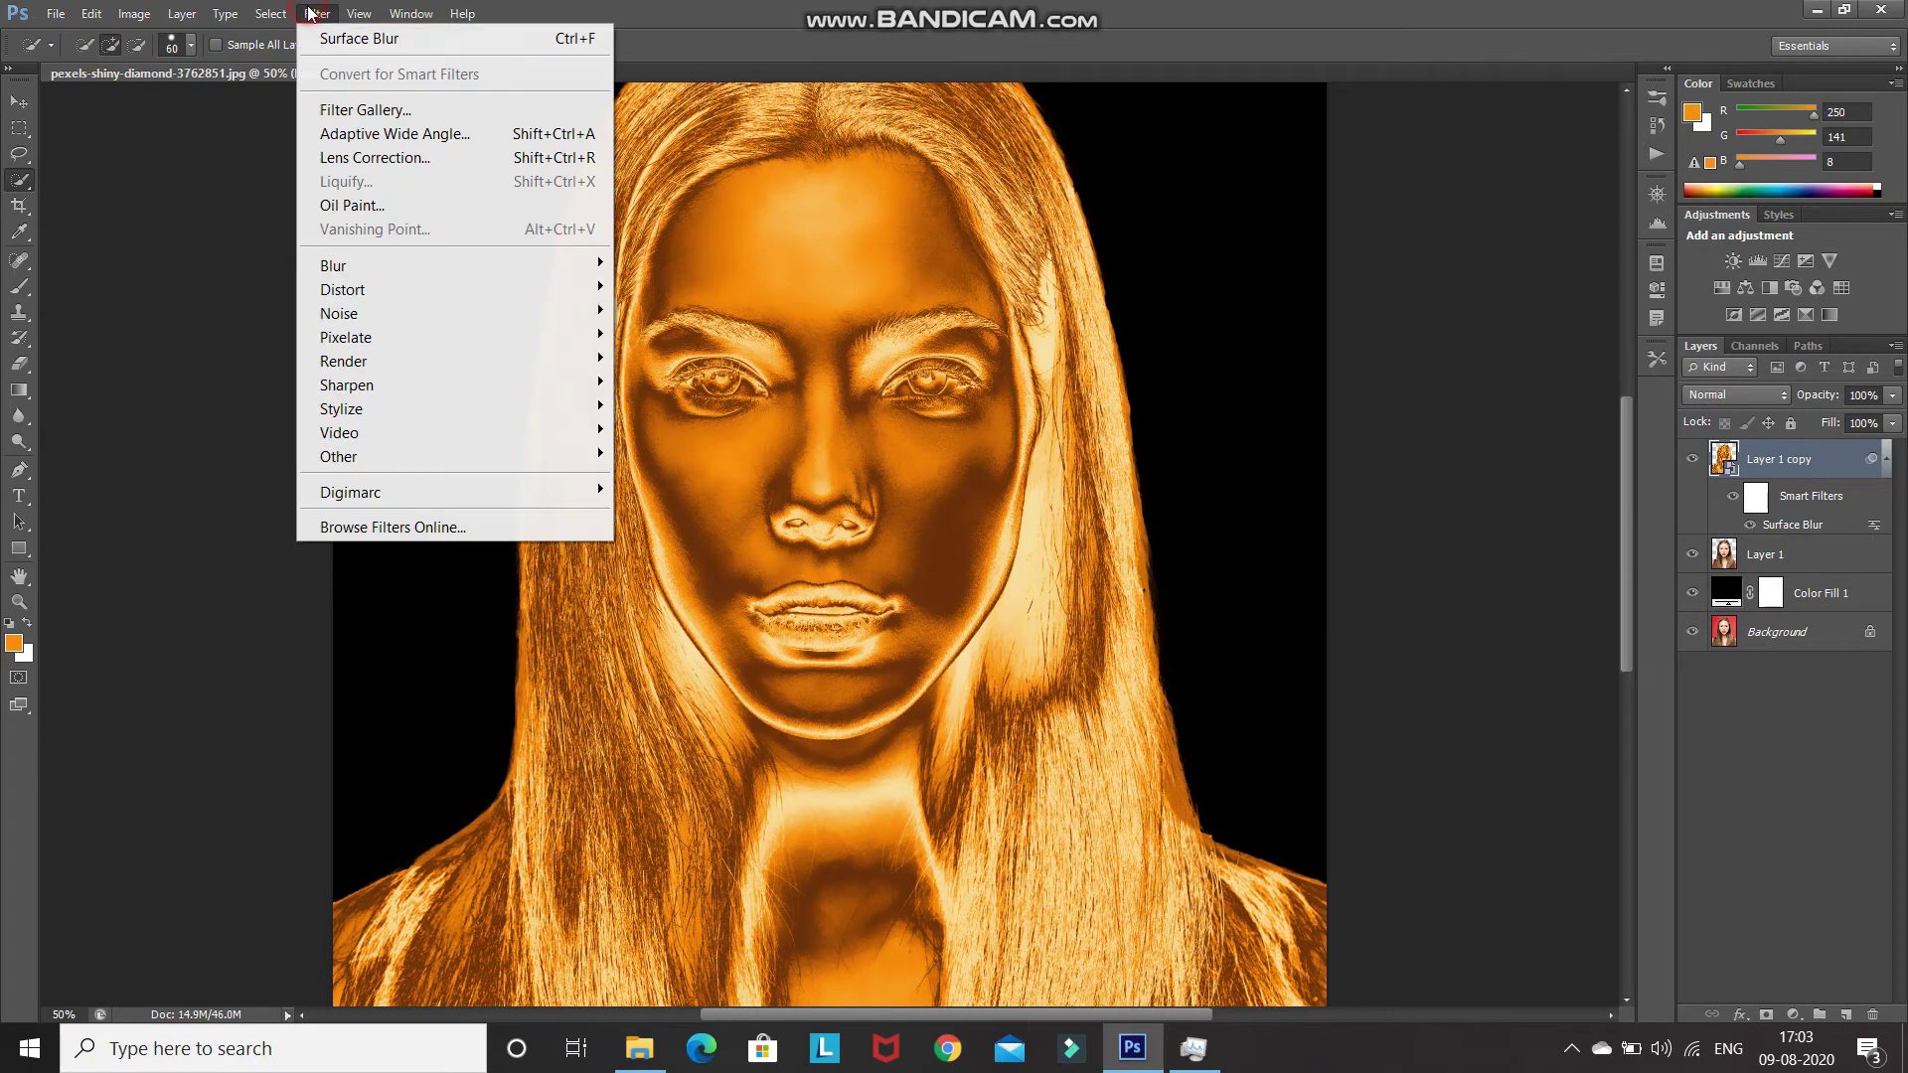
pyautogui.click(333, 203)
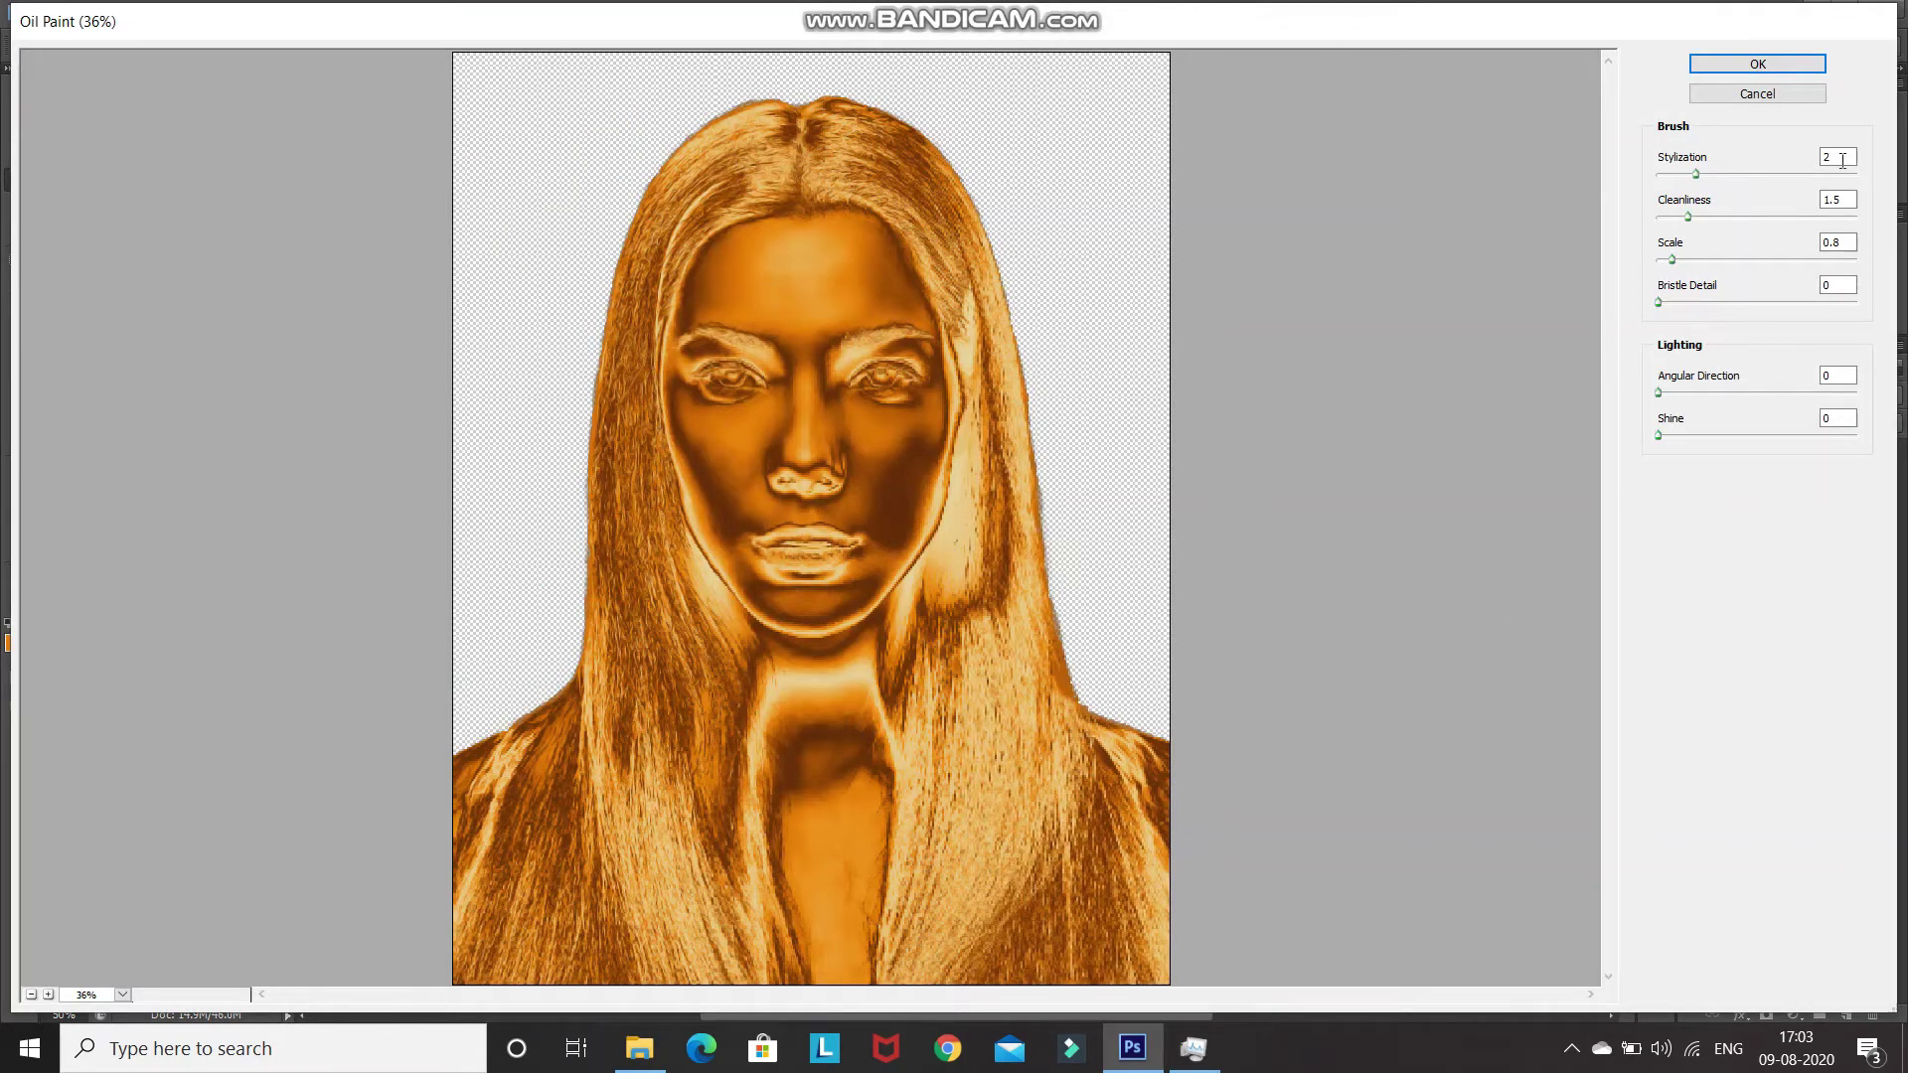
pyautogui.click(1847, 200)
pyautogui.click(1811, 246)
pyautogui.press('Tab')
pyautogui.click(1827, 425)
pyautogui.click(1724, 65)
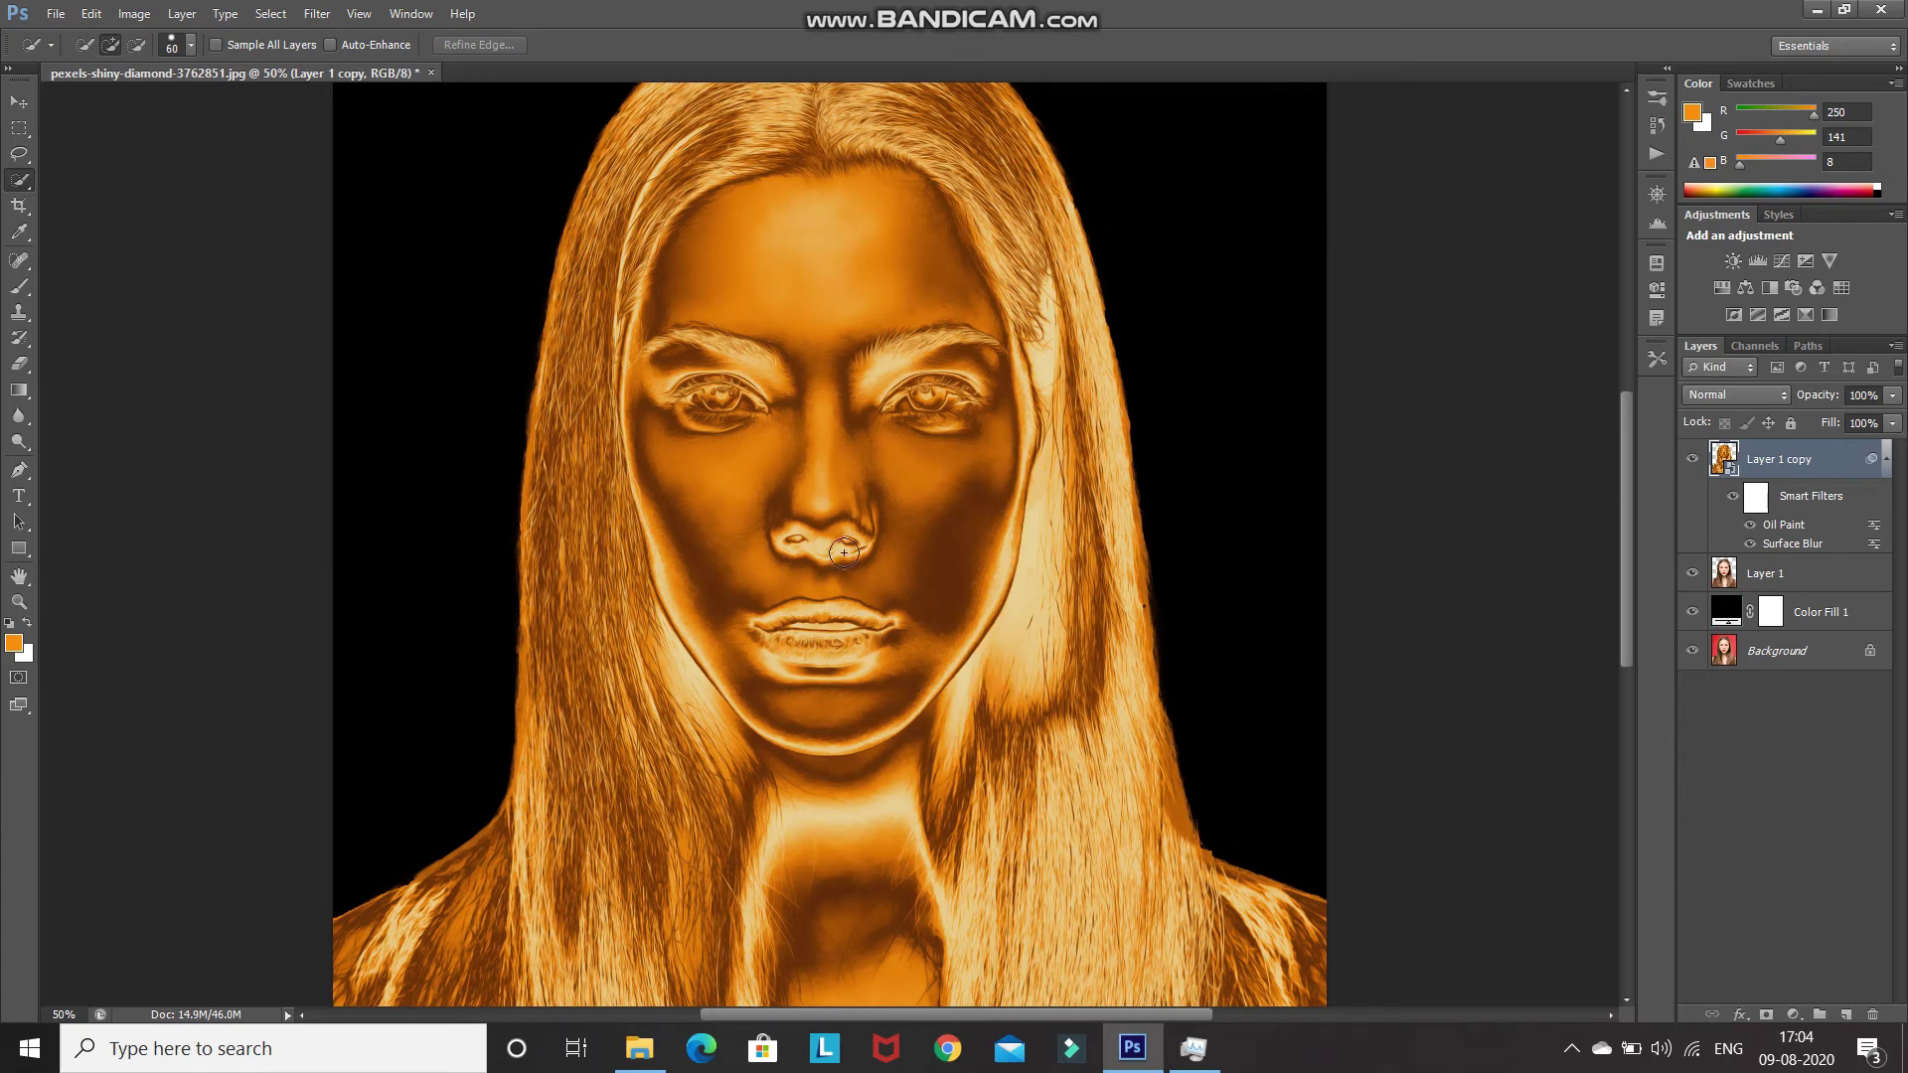
# Apply the Plastic Wrap filter to Layer 1 copy with highlight strength 20, detail 1 and smoothness 15
pyautogui.click(314, 14)
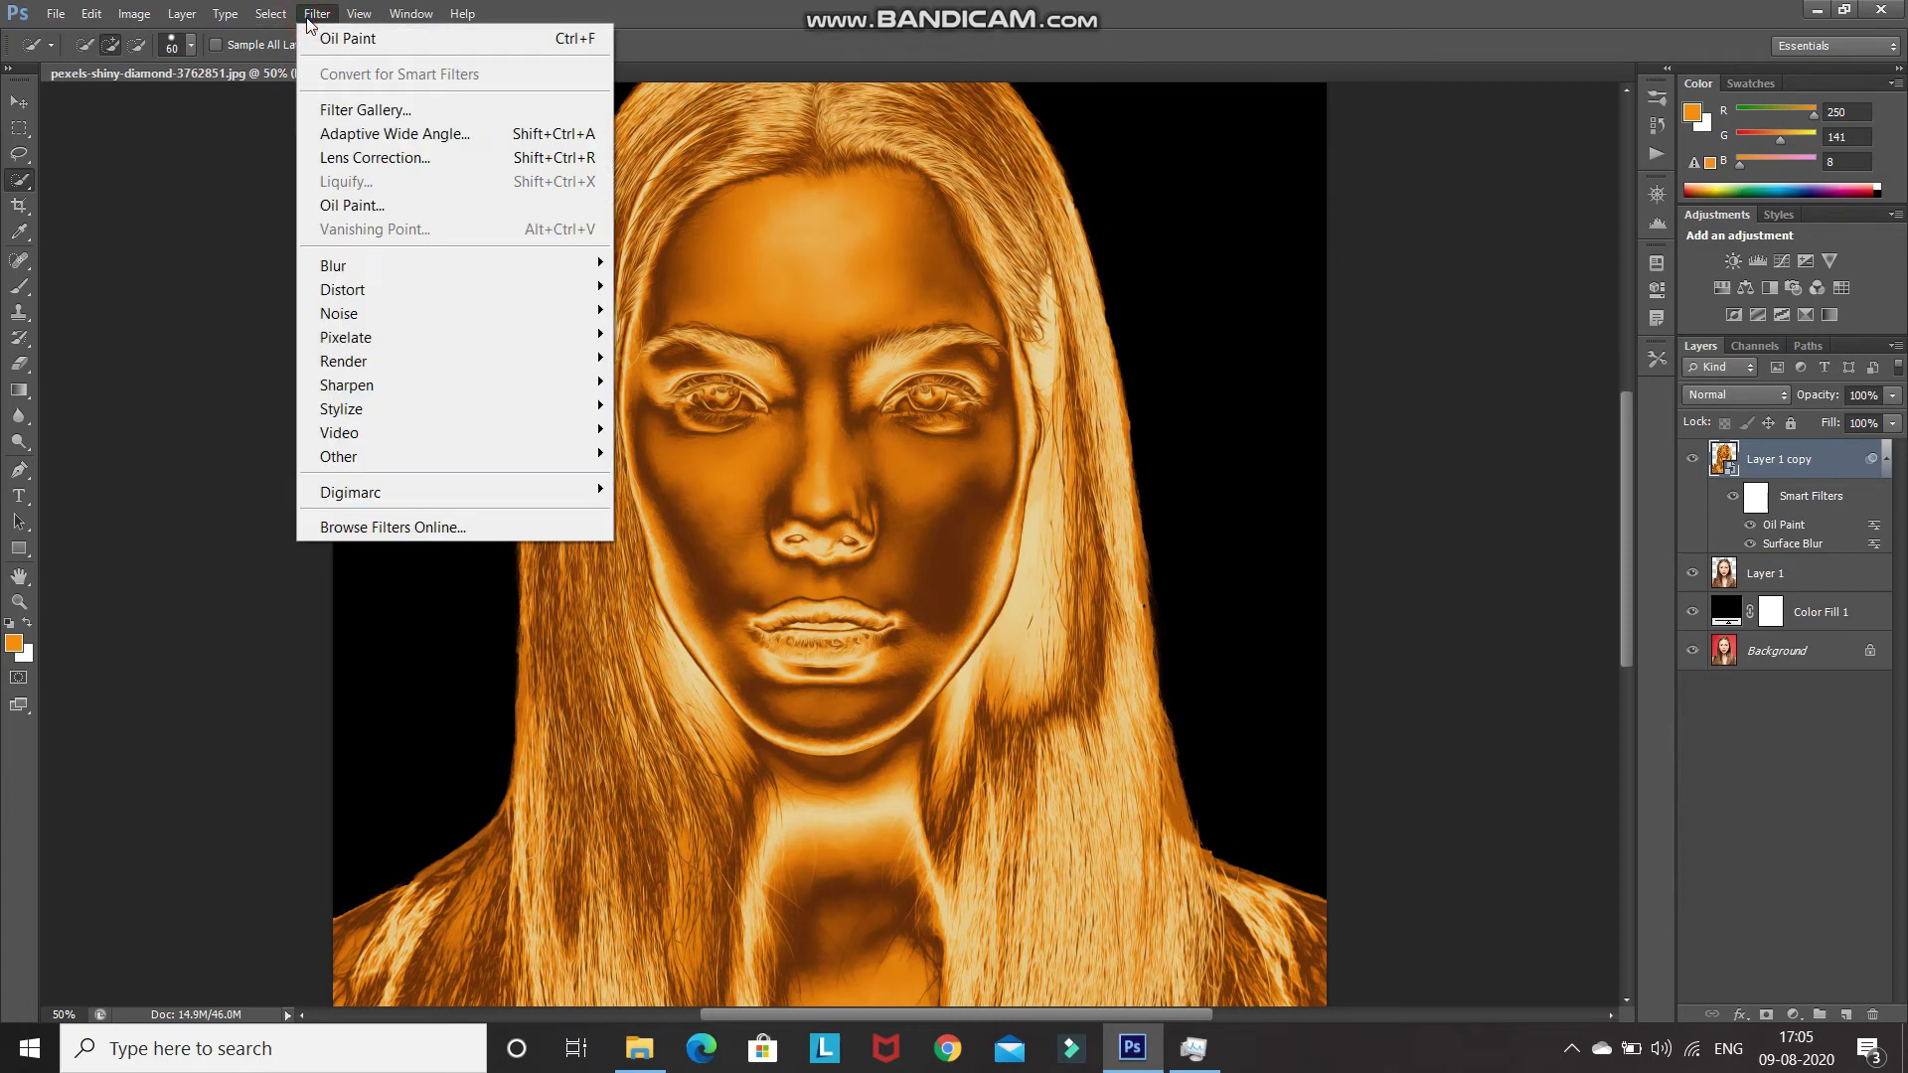
pyautogui.click(323, 110)
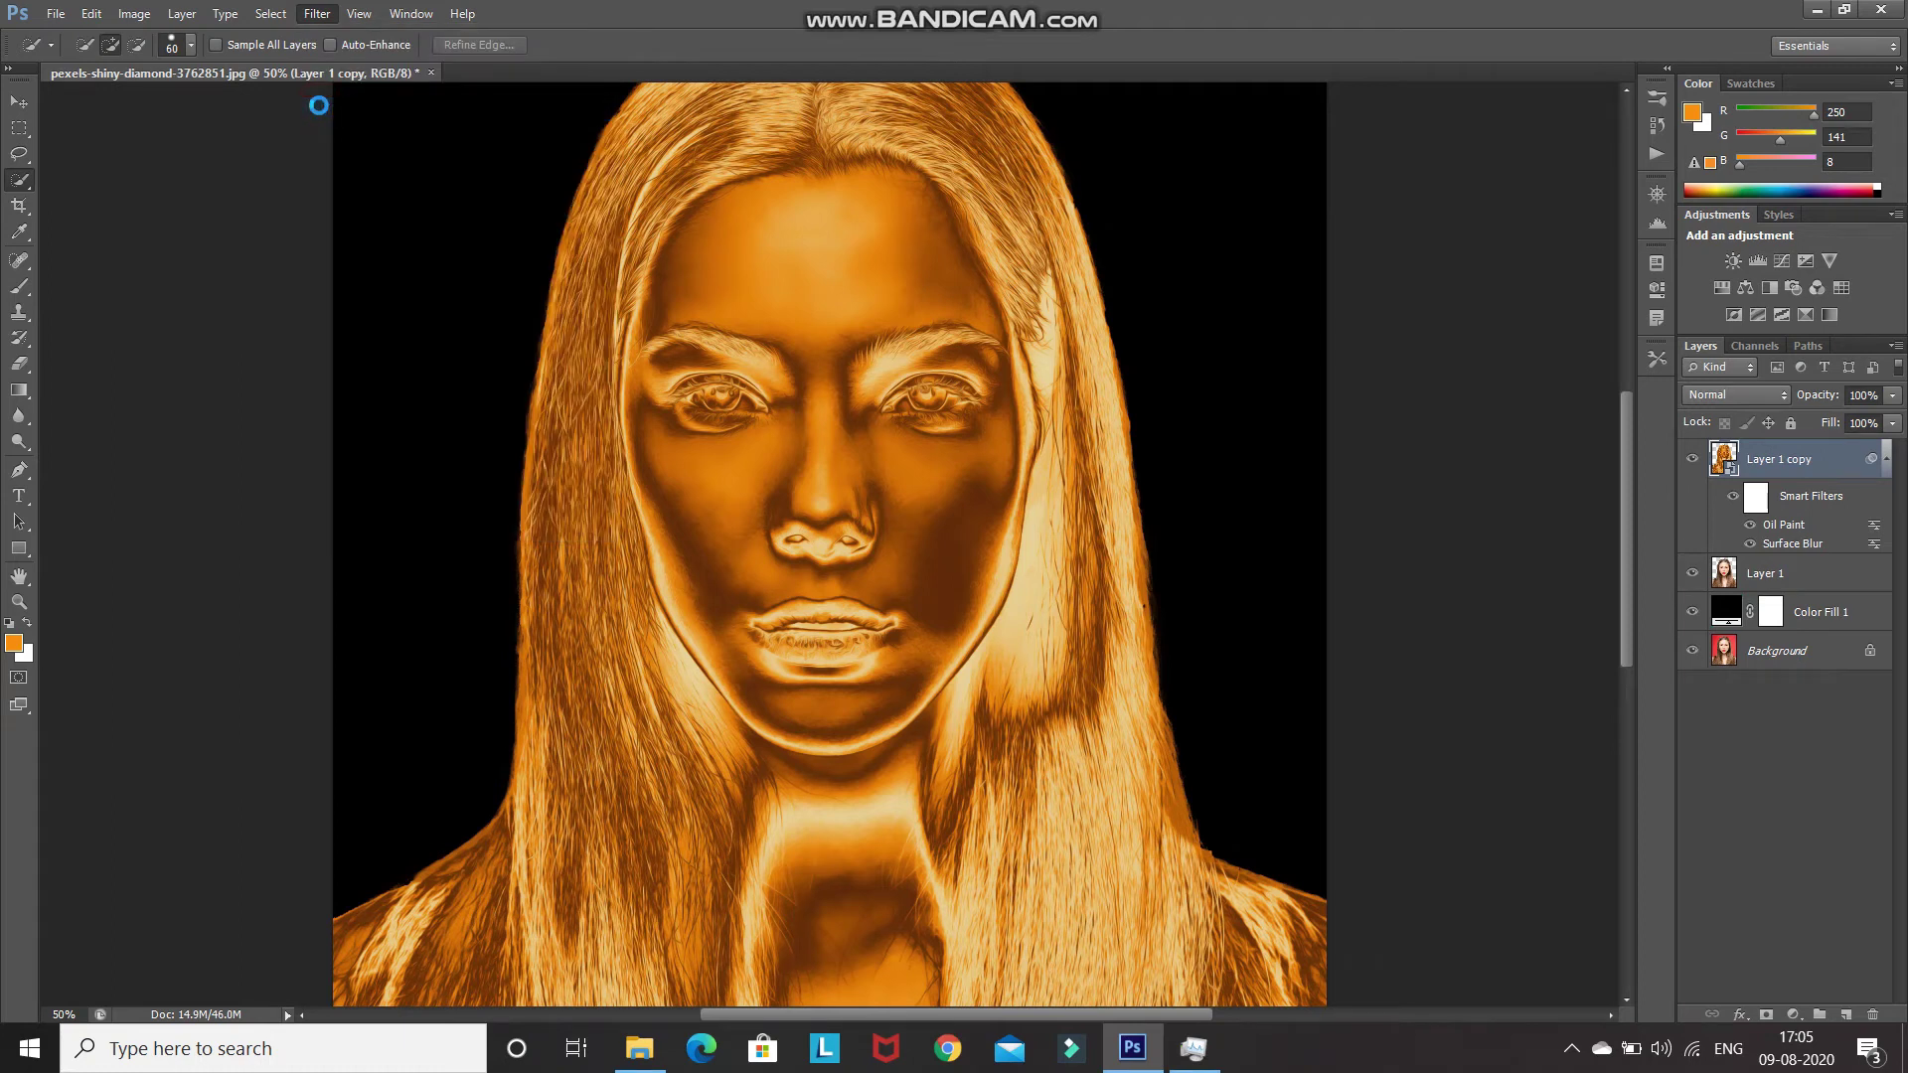
pyautogui.click(1368, 59)
pyautogui.click(1368, 60)
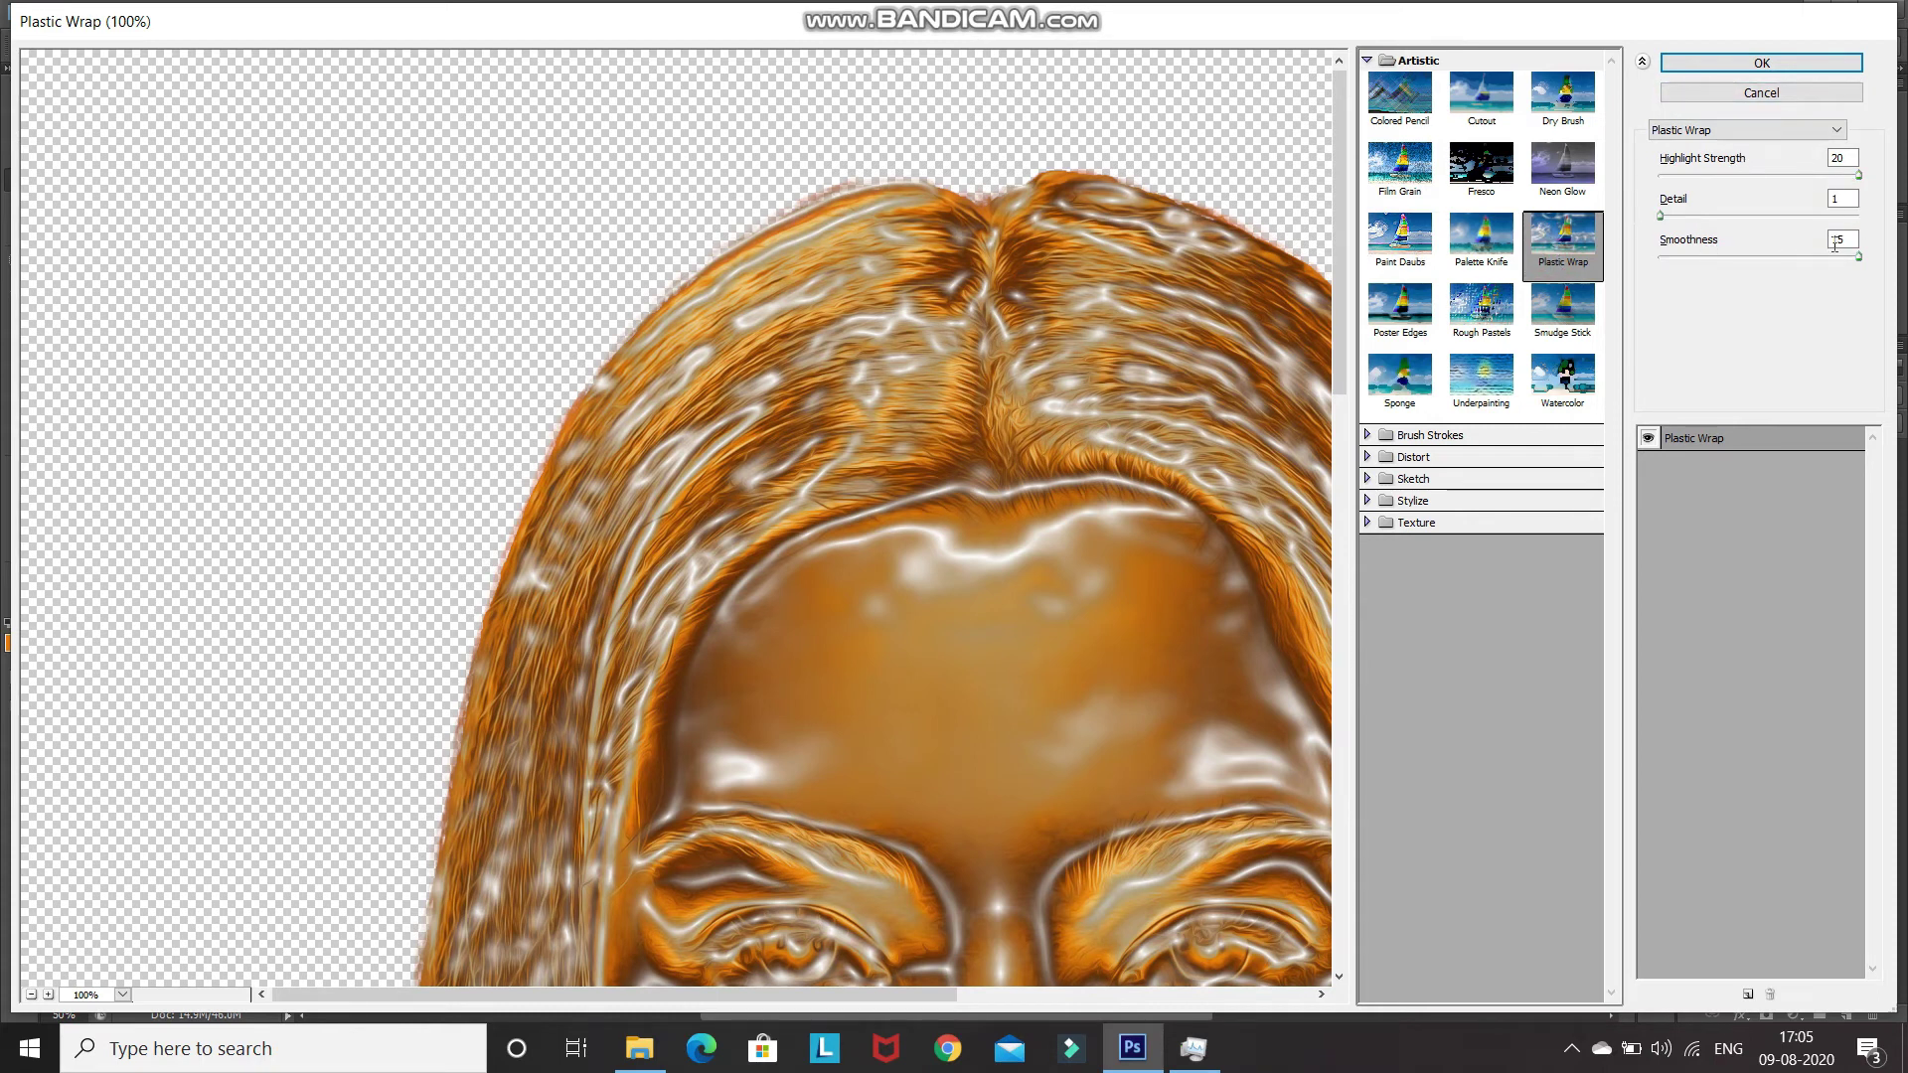
pyautogui.click(1707, 64)
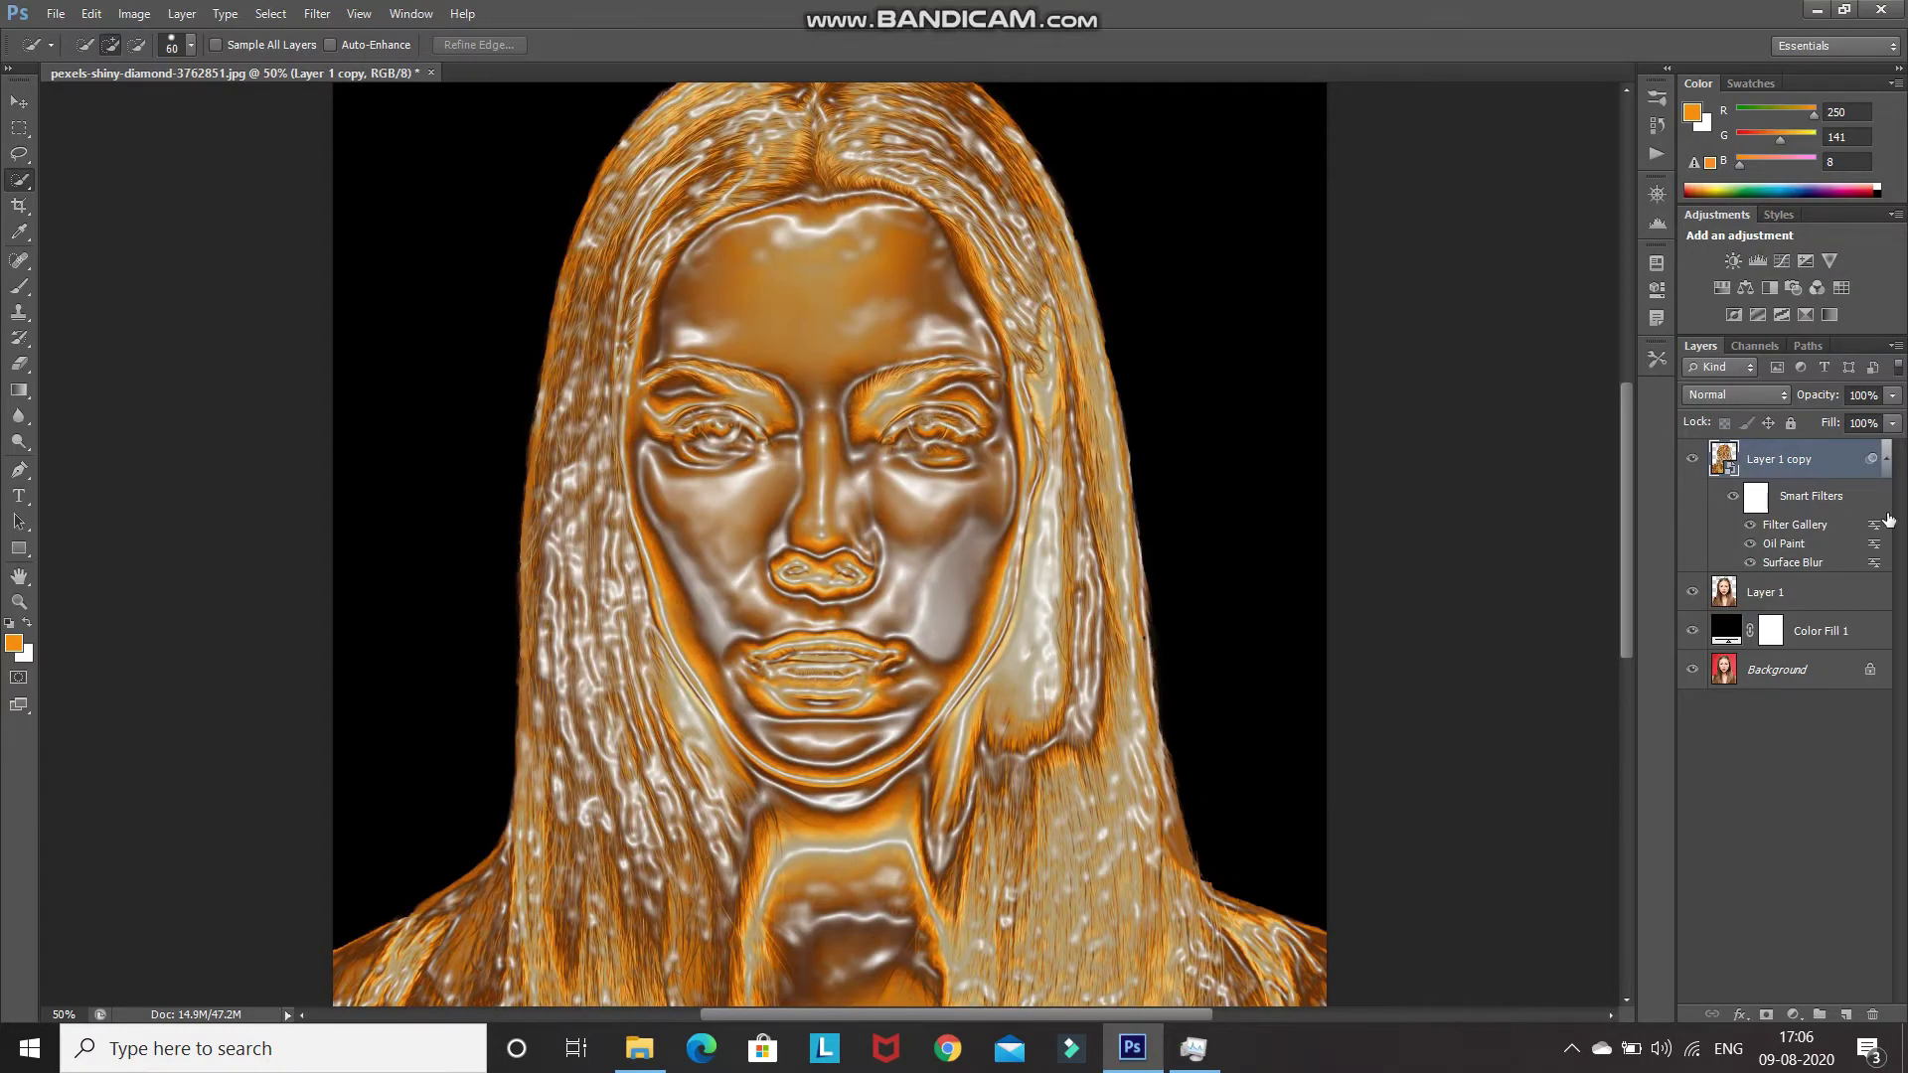
# Set the Filter Gallery smart filter's blending to Color Dodge at 20% opacity
pyautogui.doubleClick(1875, 524)
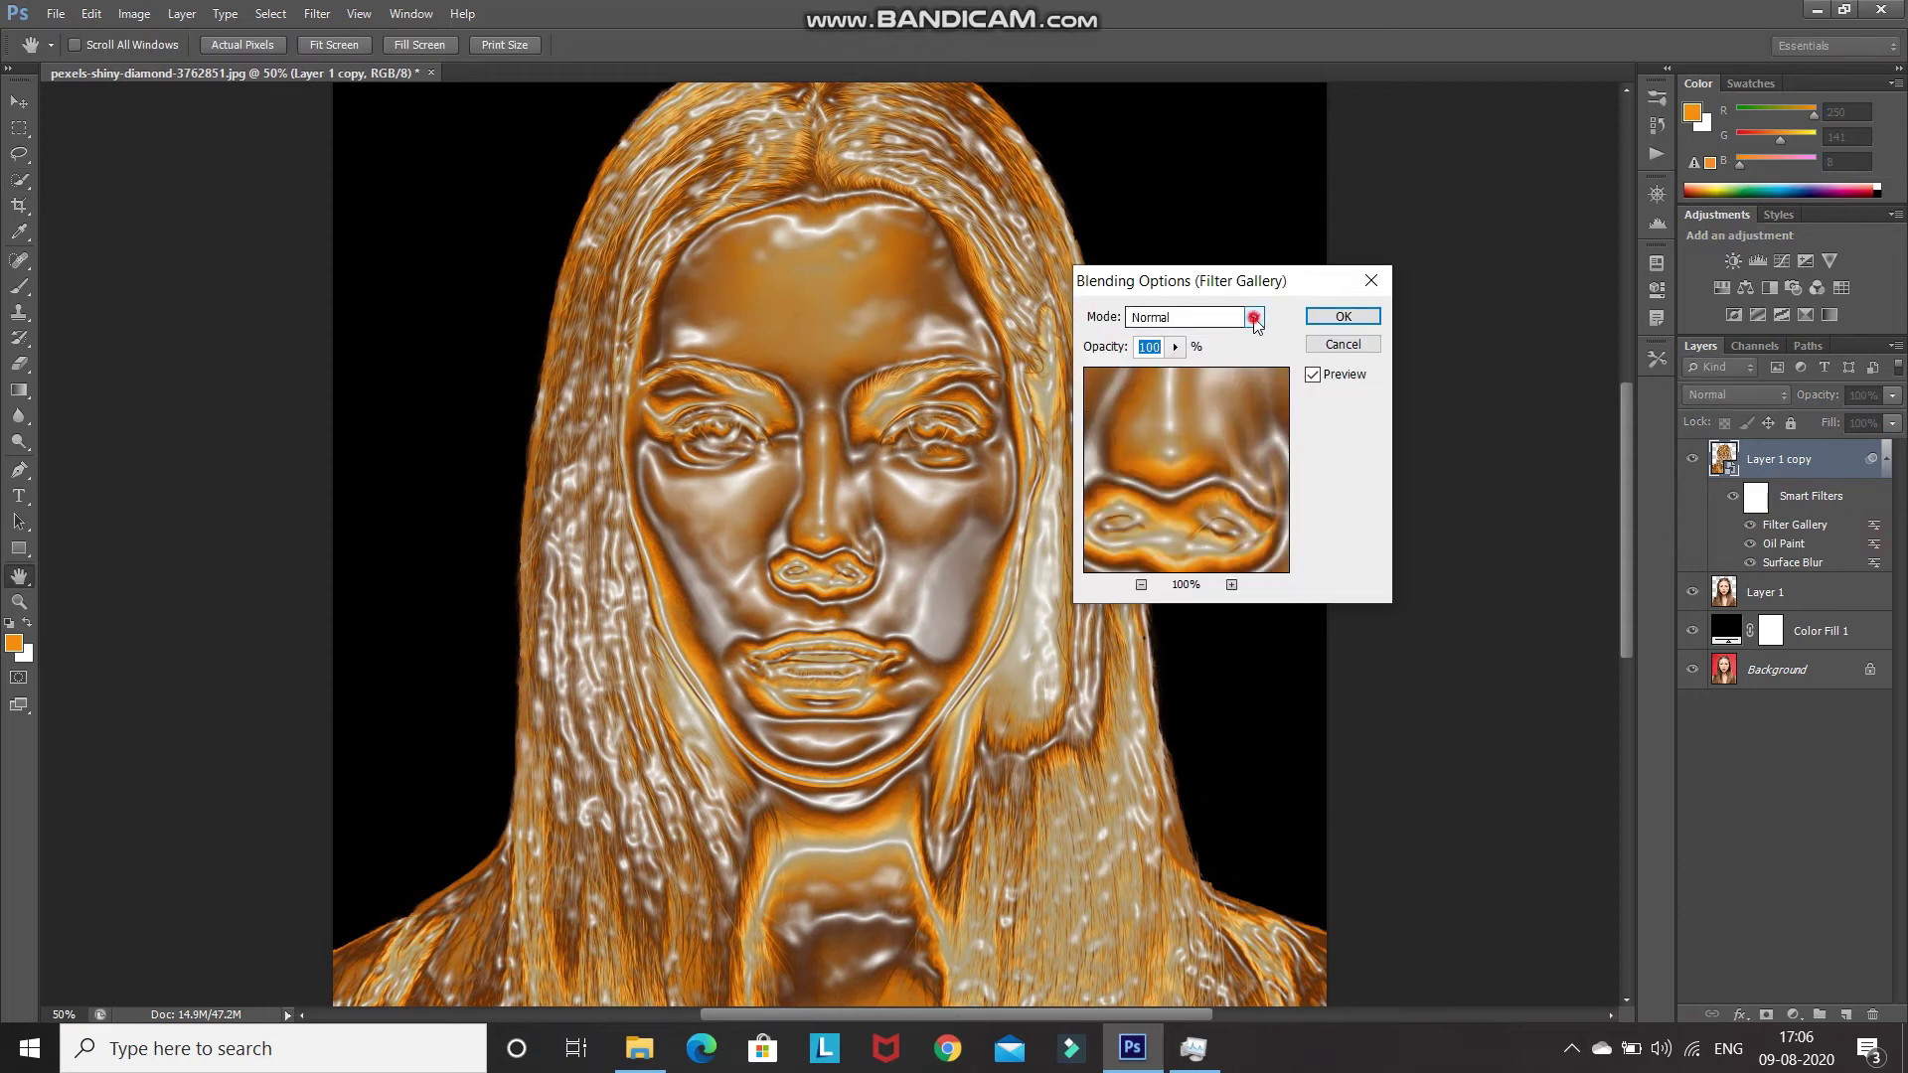
pyautogui.click(1256, 317)
pyautogui.click(1172, 558)
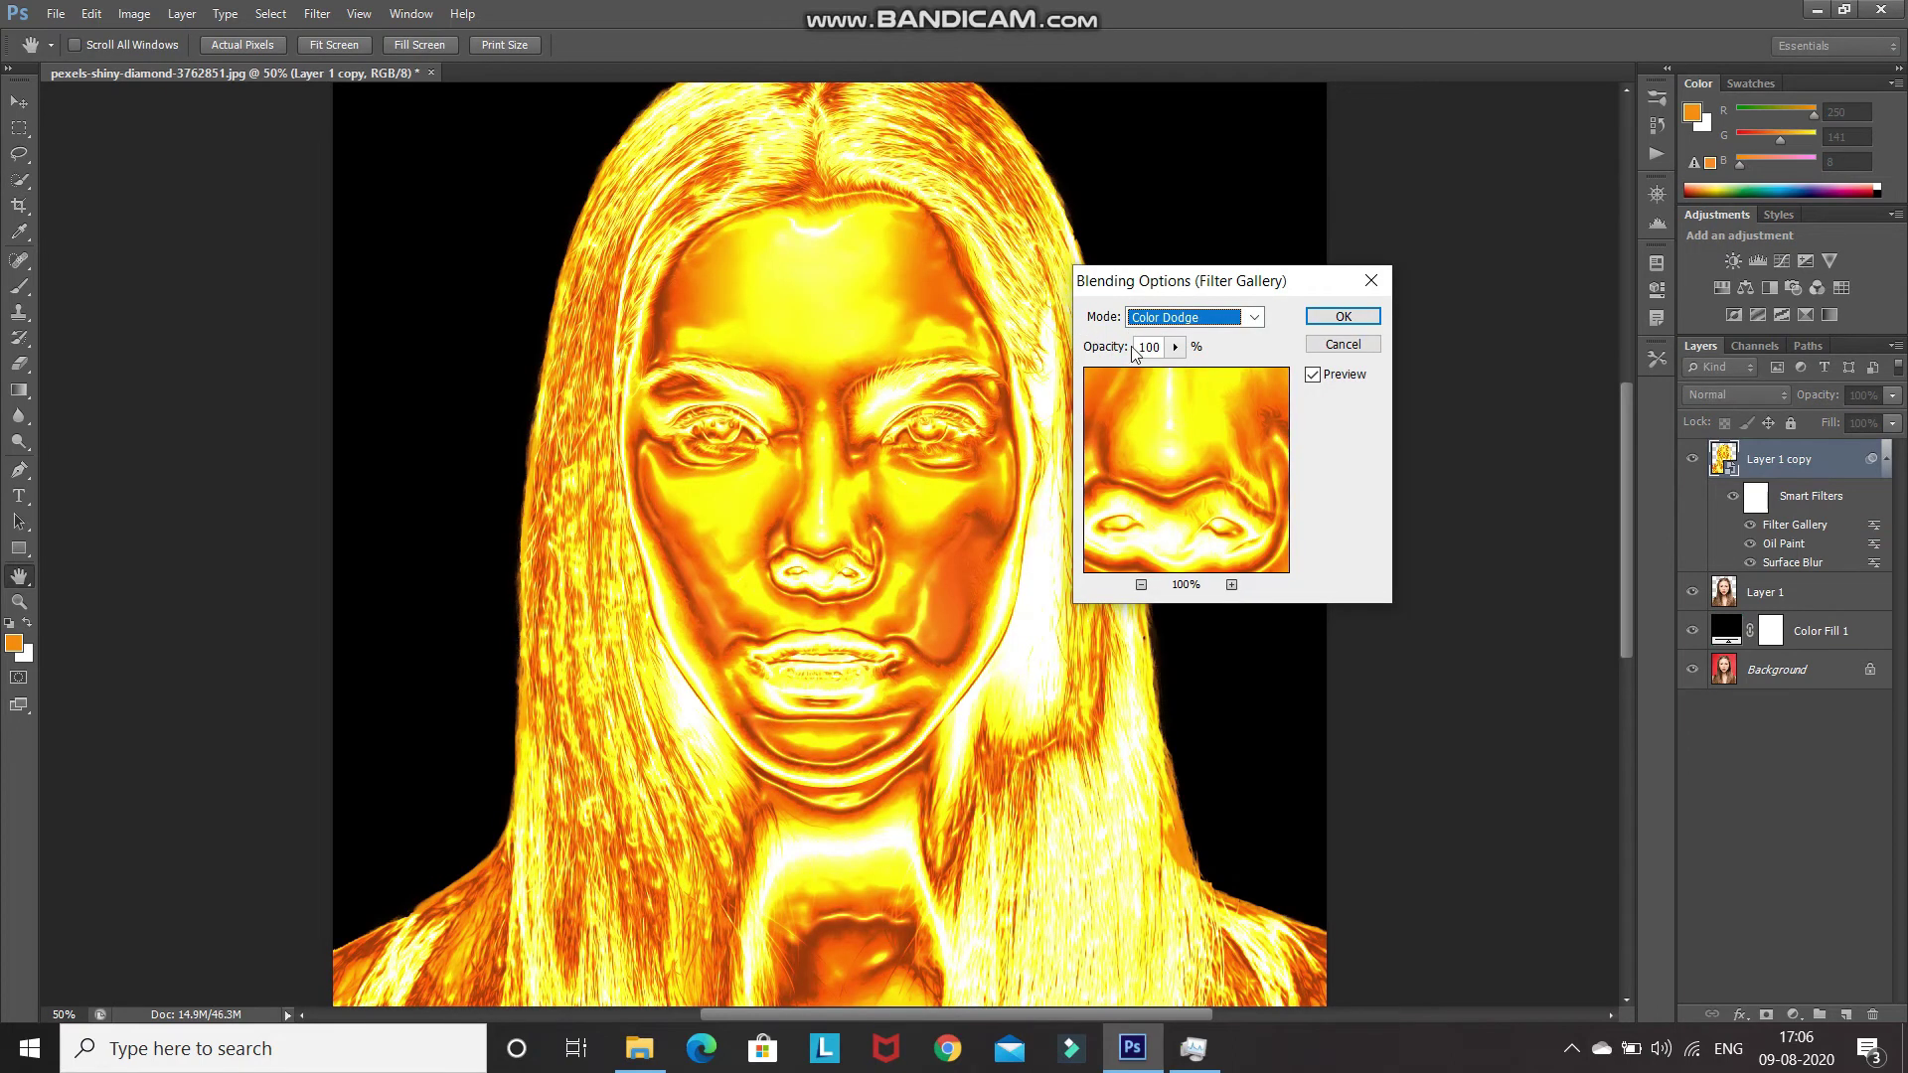
pyautogui.doubleClick(1155, 346)
pyautogui.write('20')
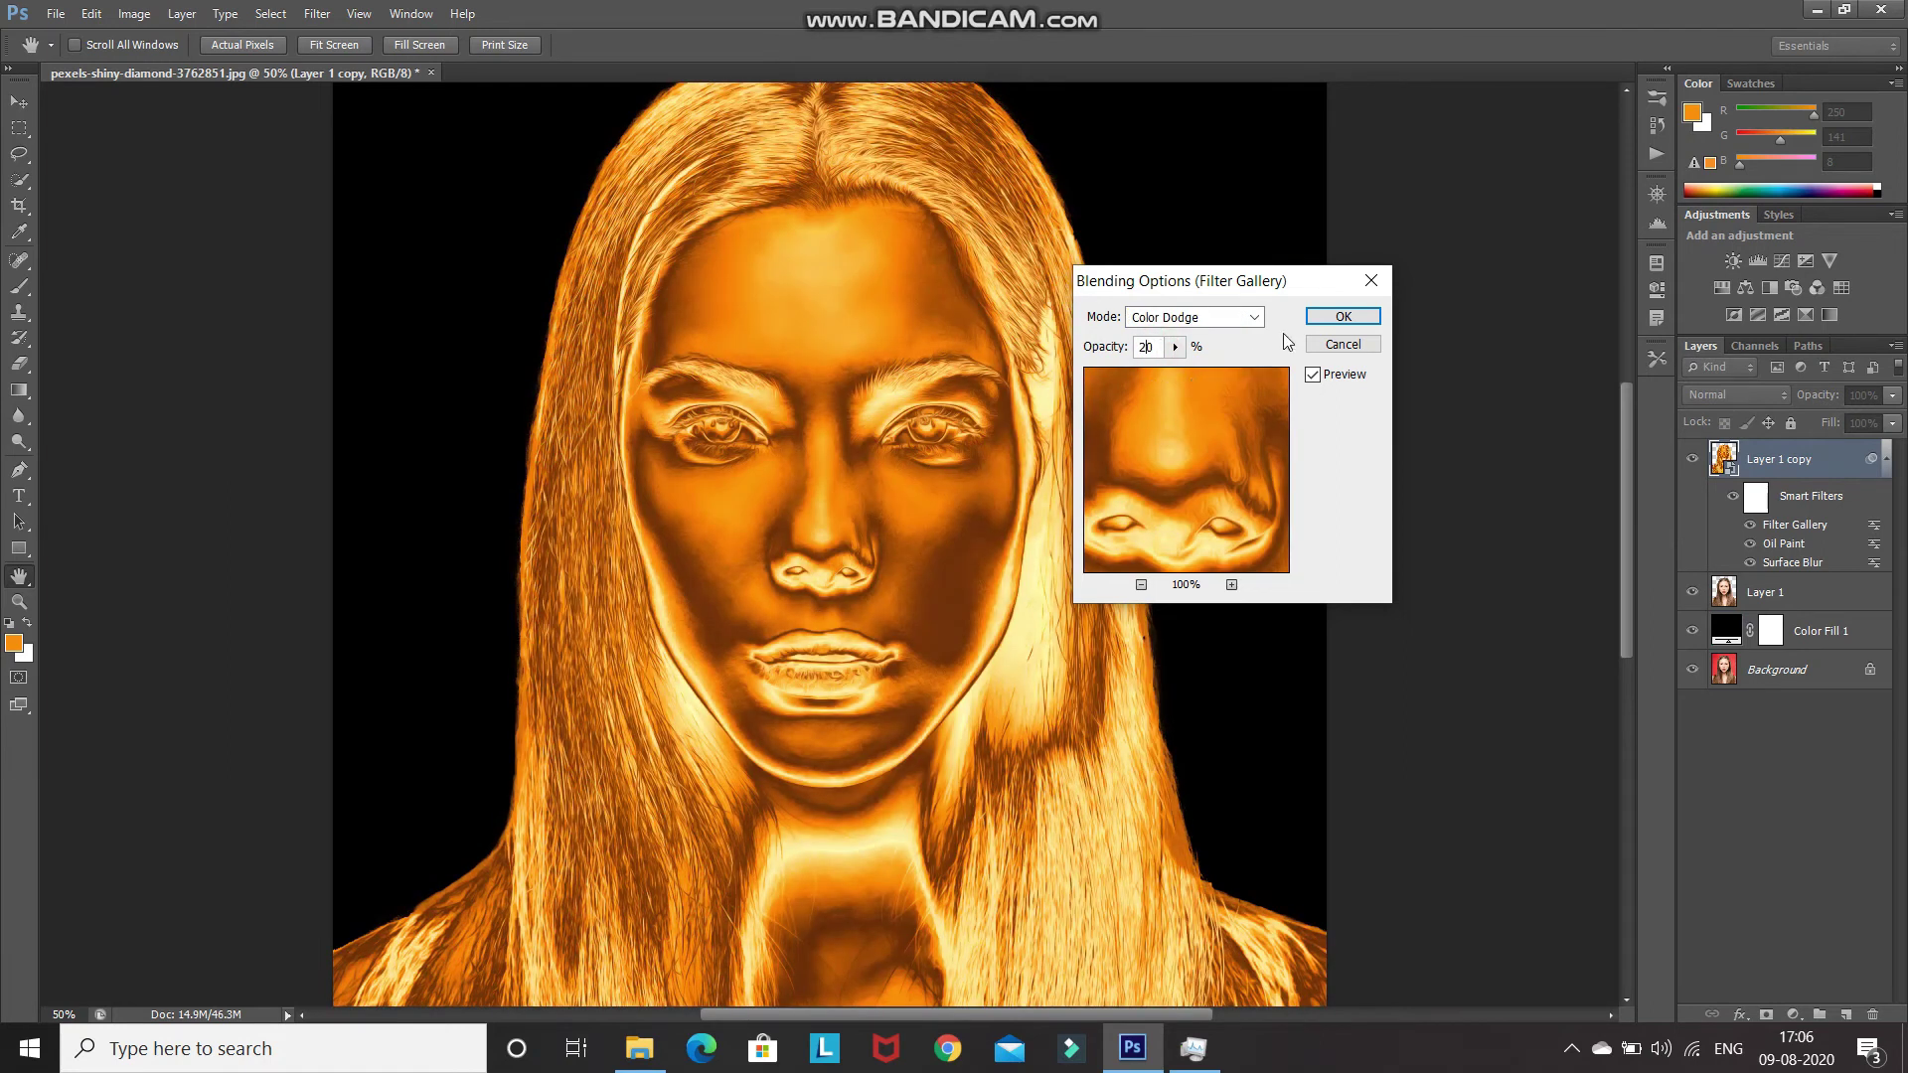
pyautogui.click(1343, 316)
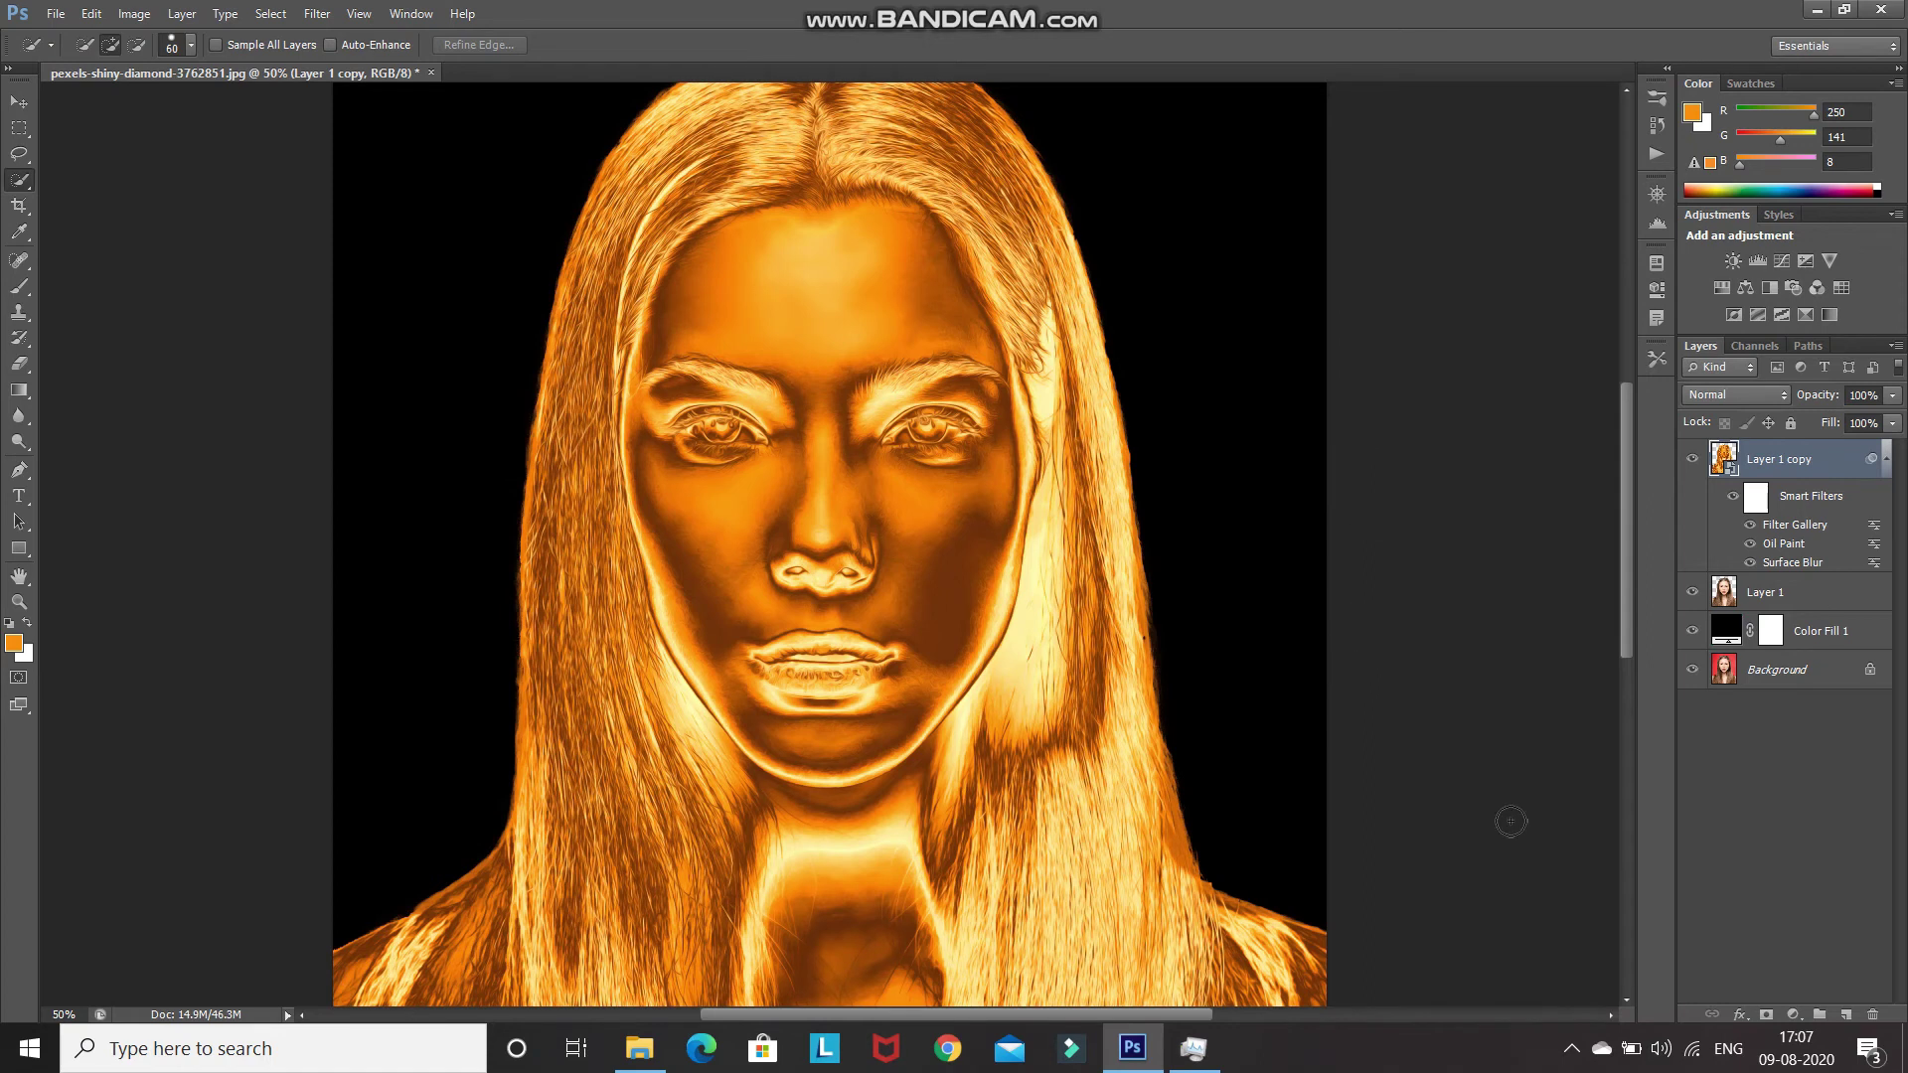
# Add an Inner Glow to Layer 1 copy with the Color Dodge blend mode and 20% opacity
pyautogui.click(1741, 1013)
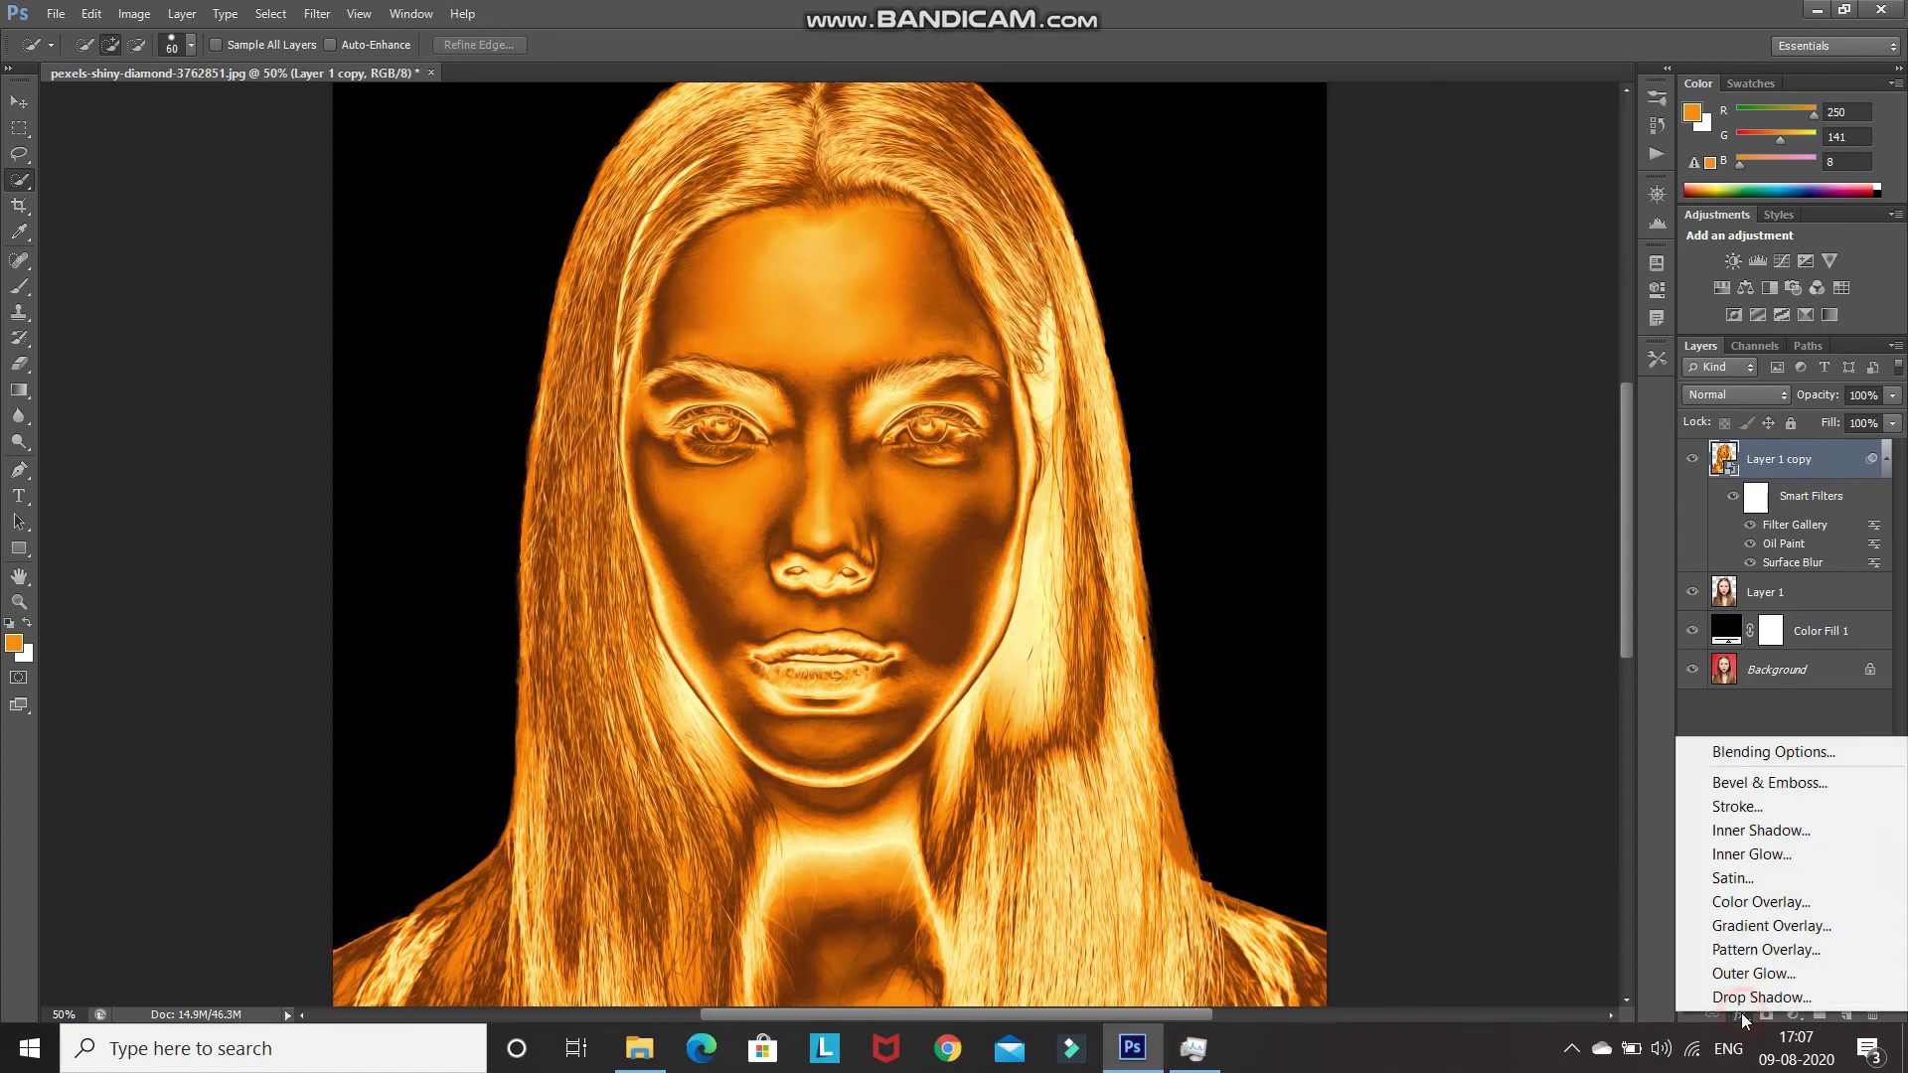
pyautogui.click(1711, 854)
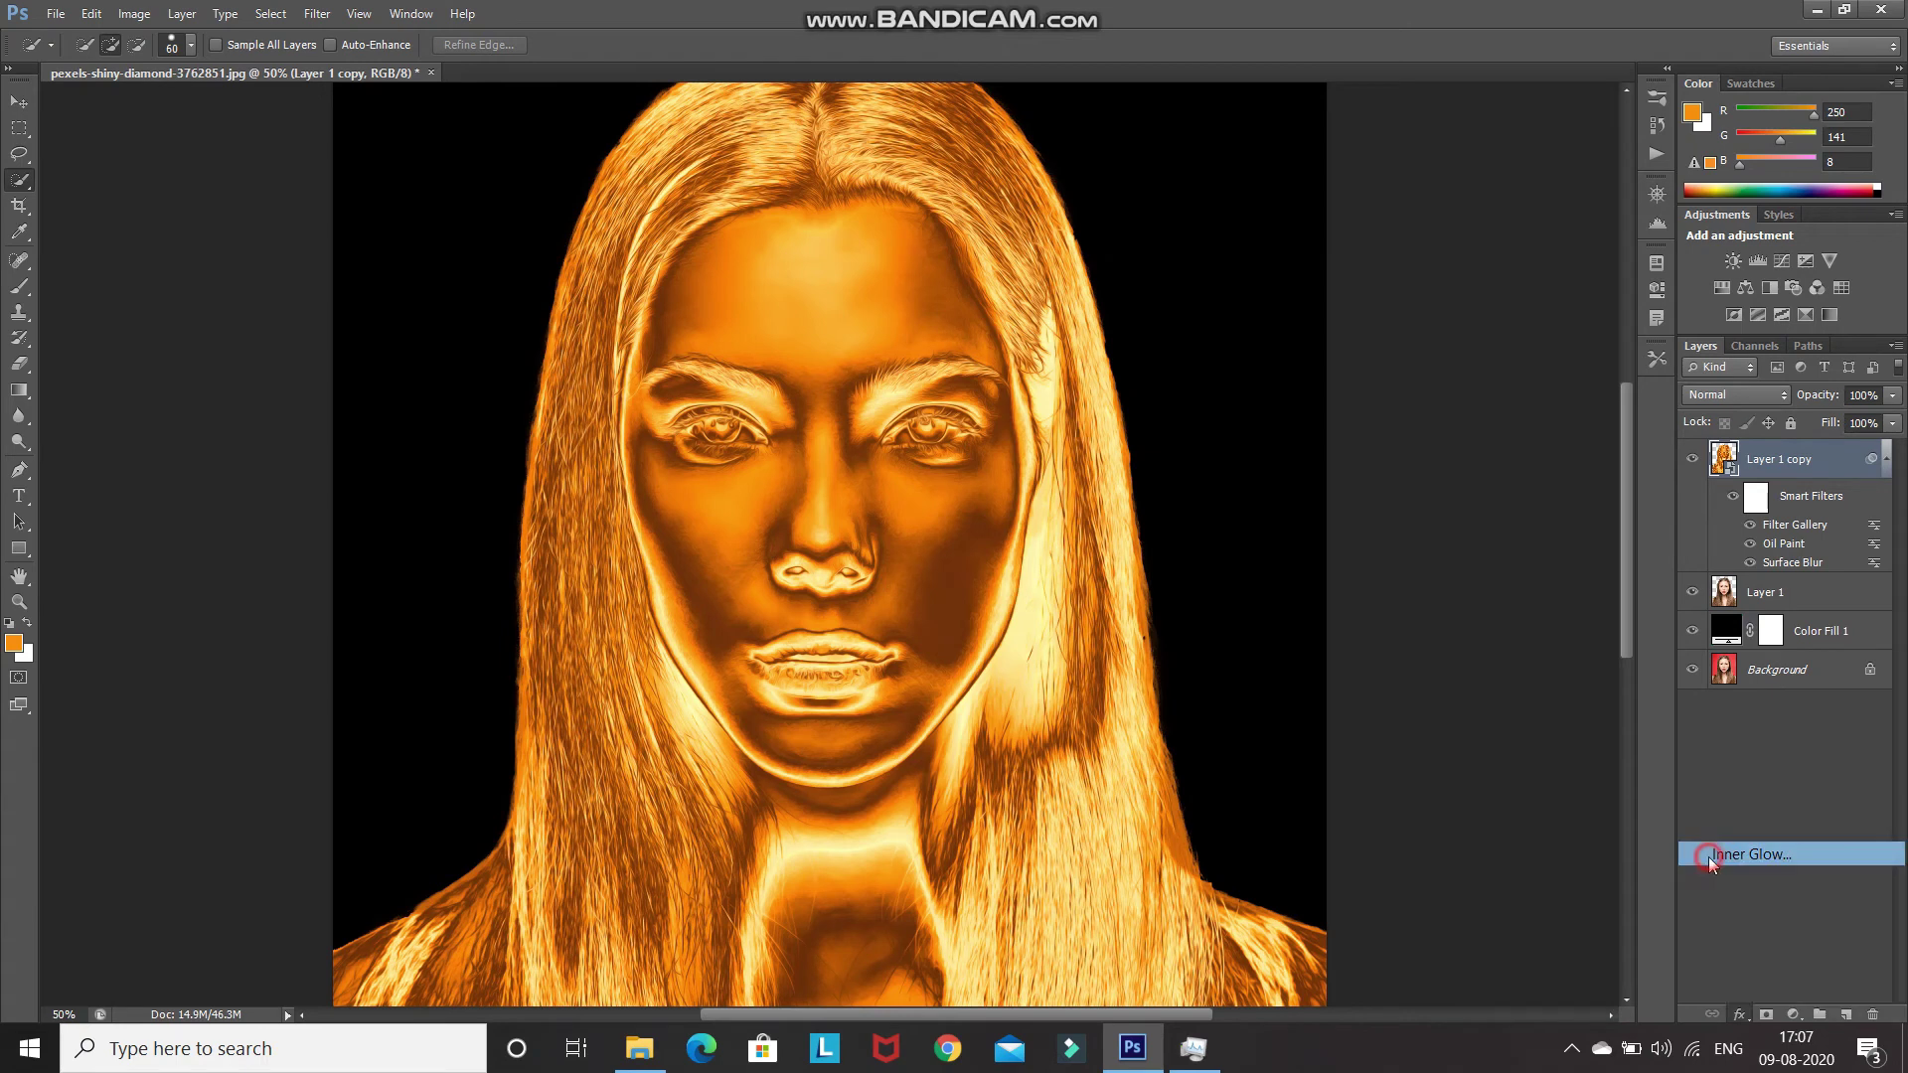
pyautogui.click(1555, 169)
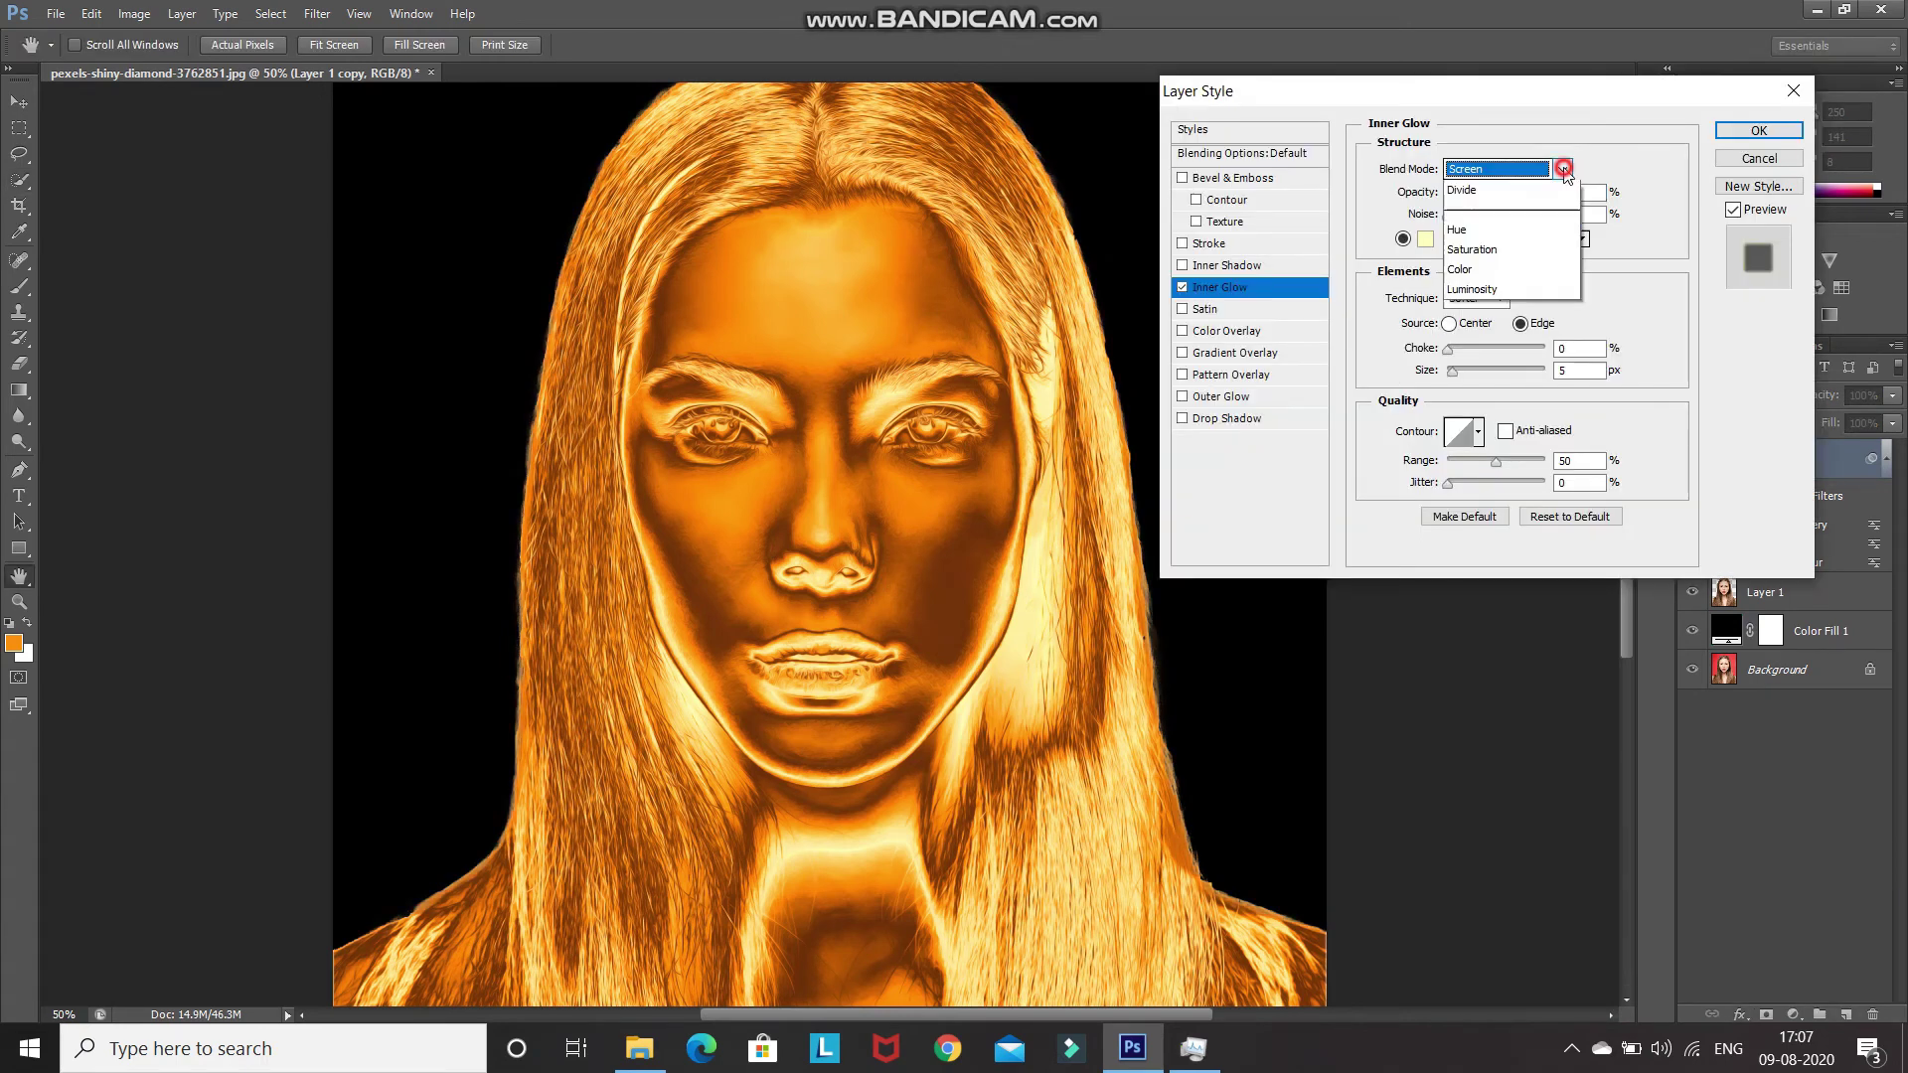
pyautogui.click(1489, 410)
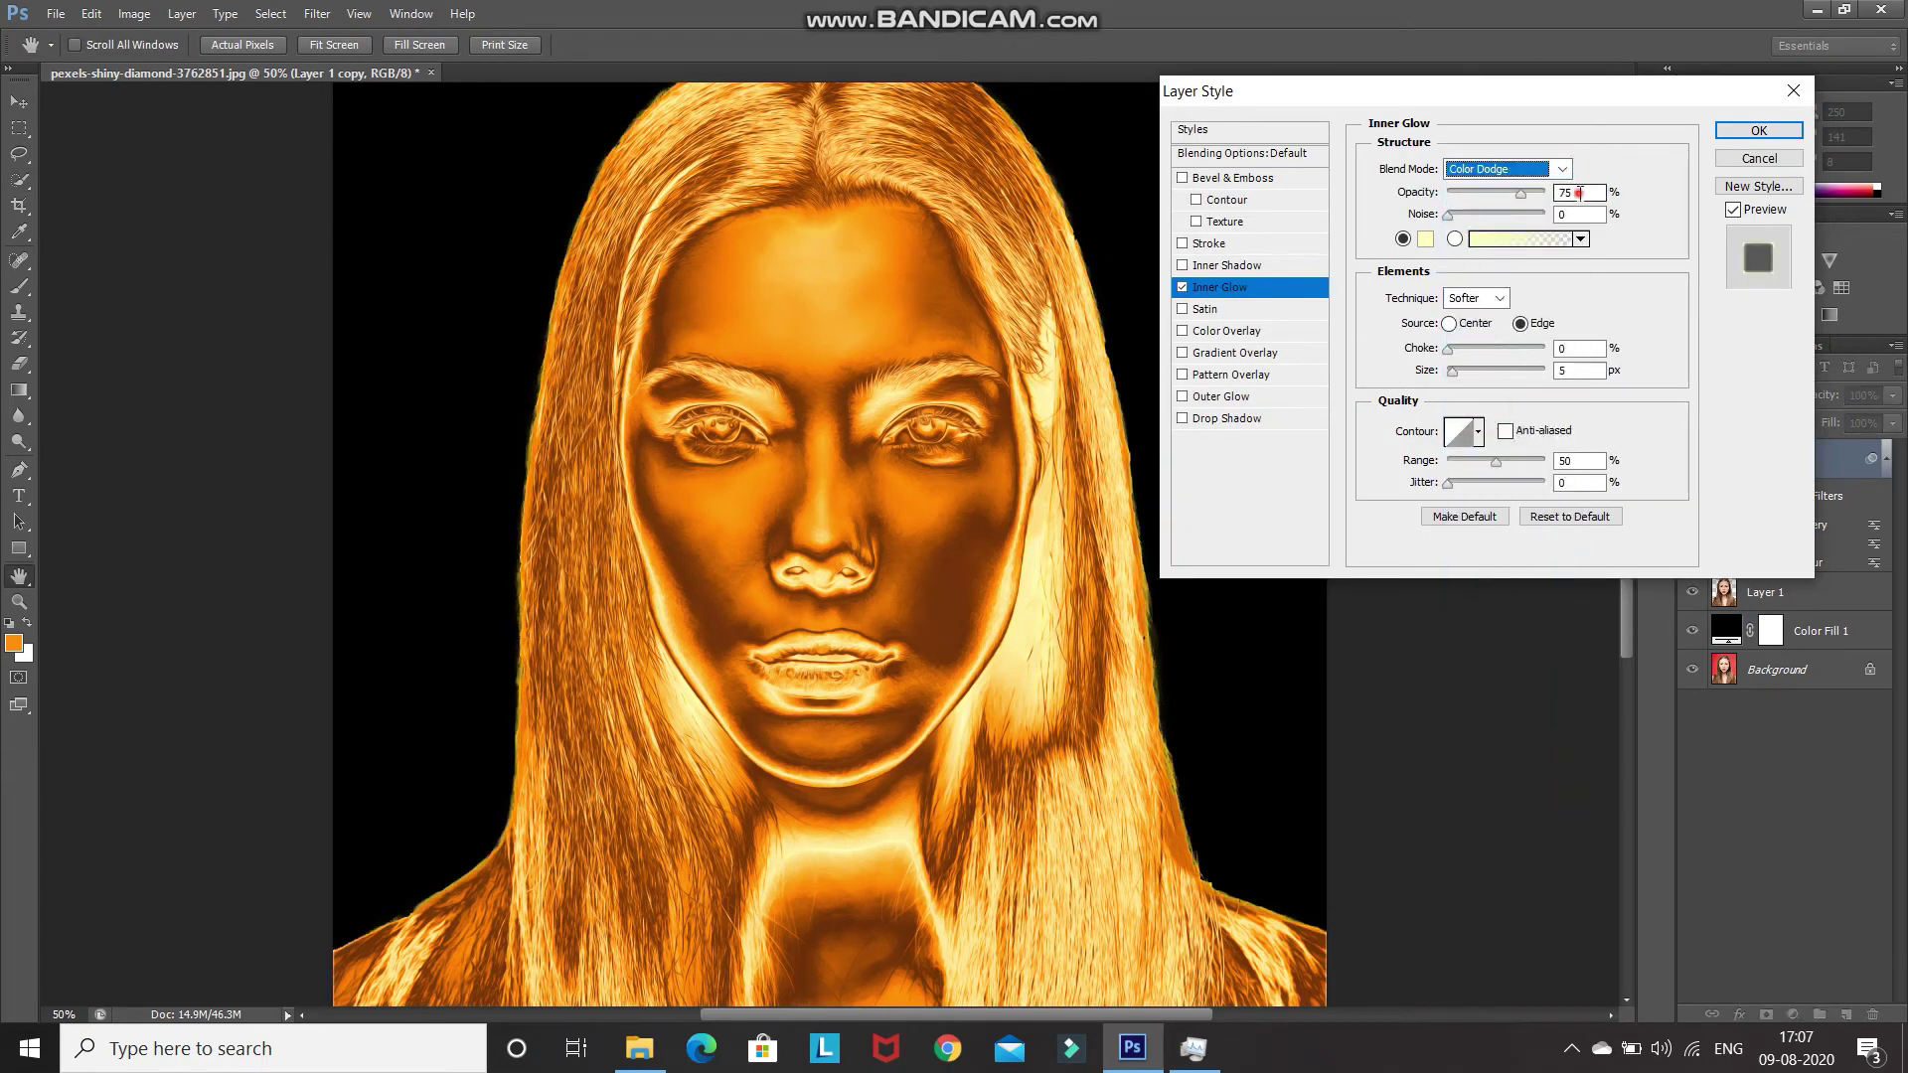
pyautogui.doubleClick(1580, 192)
pyautogui.write('7')
pyautogui.press('BackSpace')
pyautogui.write('20')
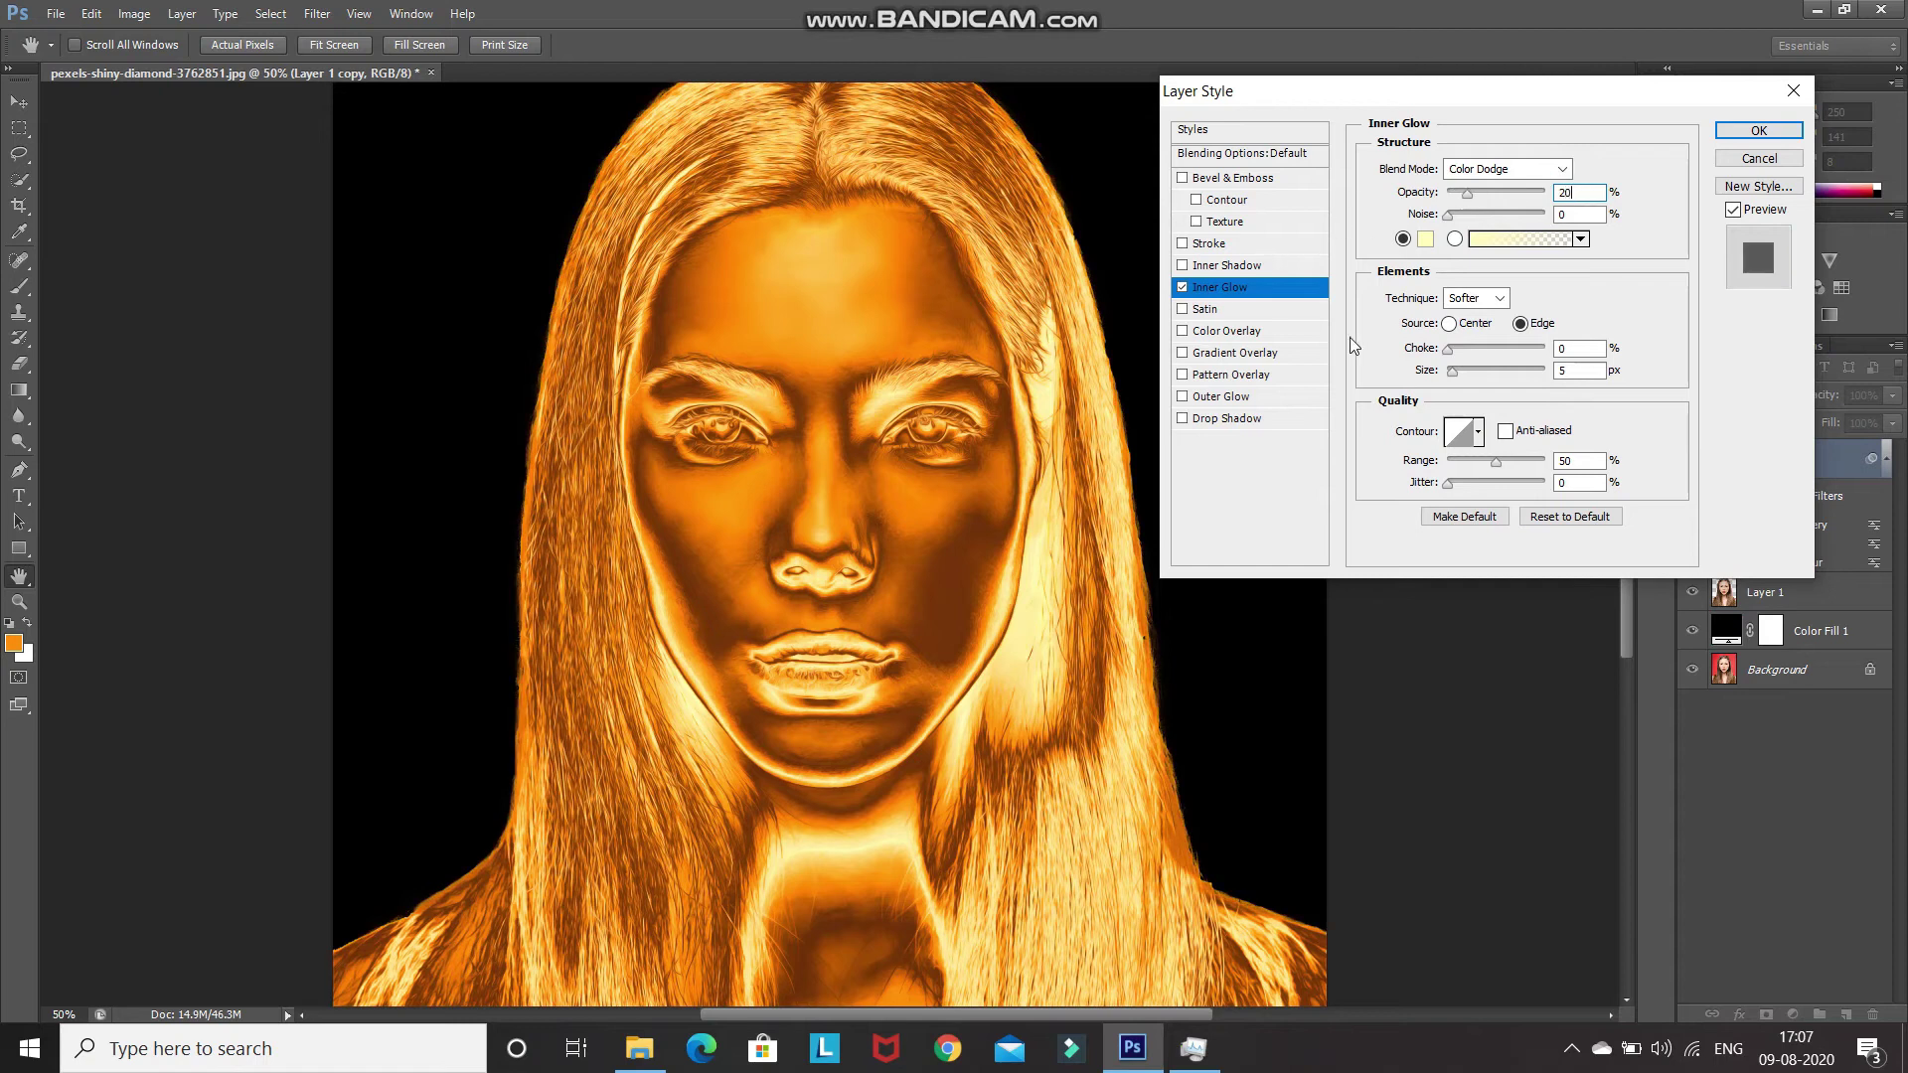
# Set the Inner Glow colour to near-white and its size to 50 px, compare the preview, and apply the layer style
pyautogui.click(1425, 242)
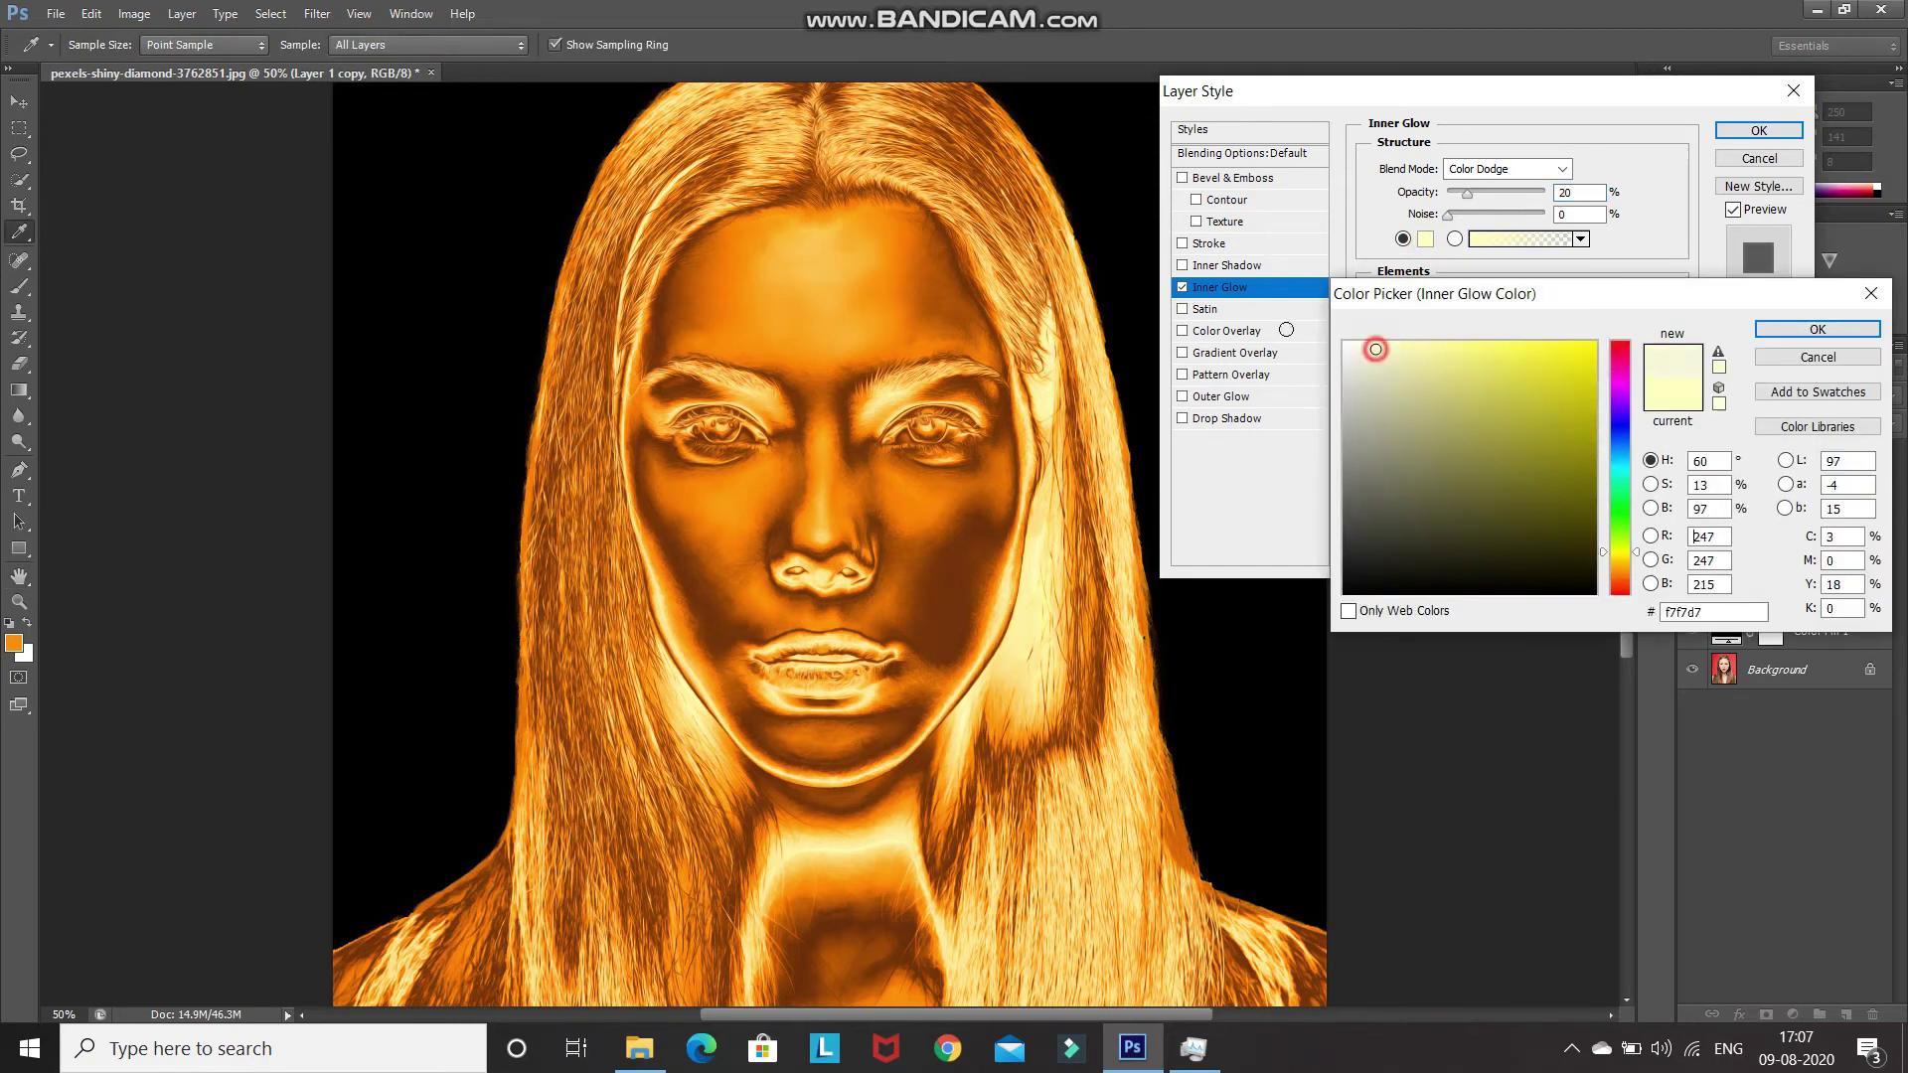
pyautogui.click(1839, 319)
pyautogui.click(1578, 369)
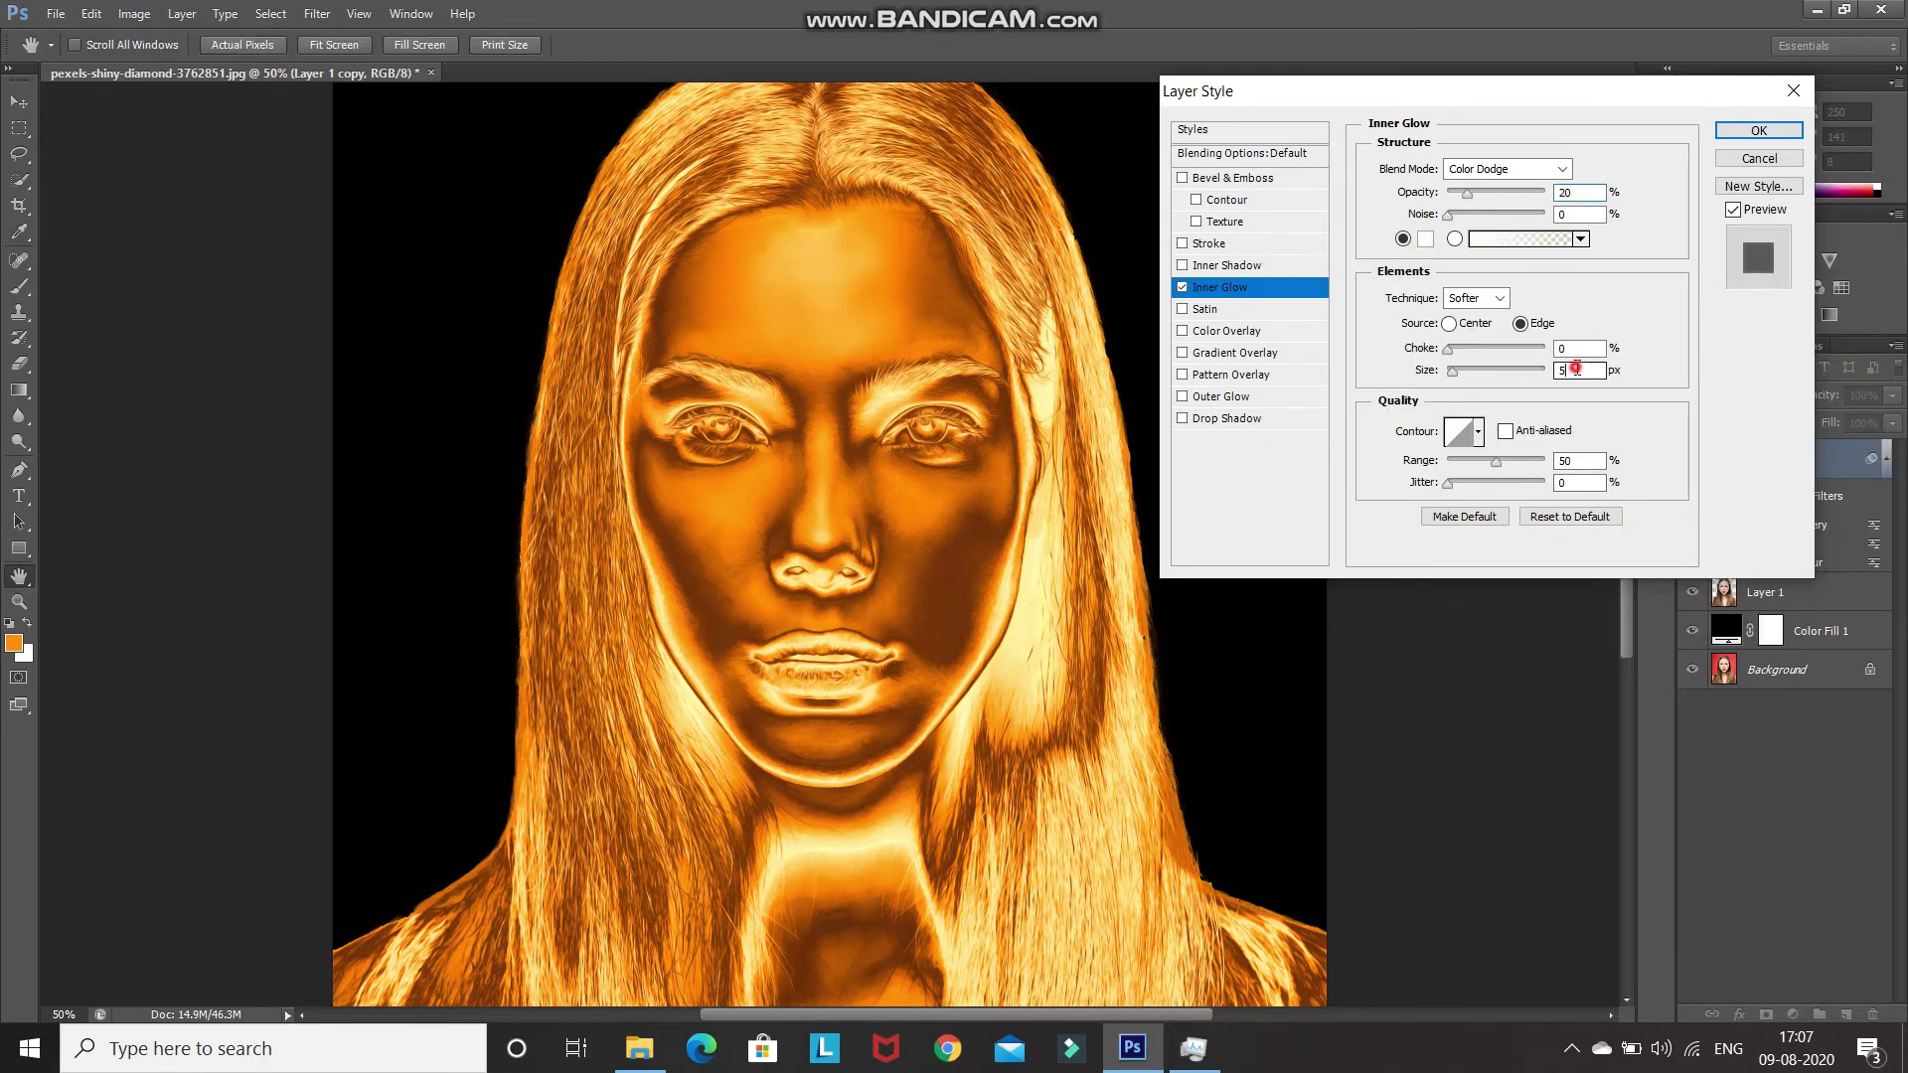
pyautogui.write('0')
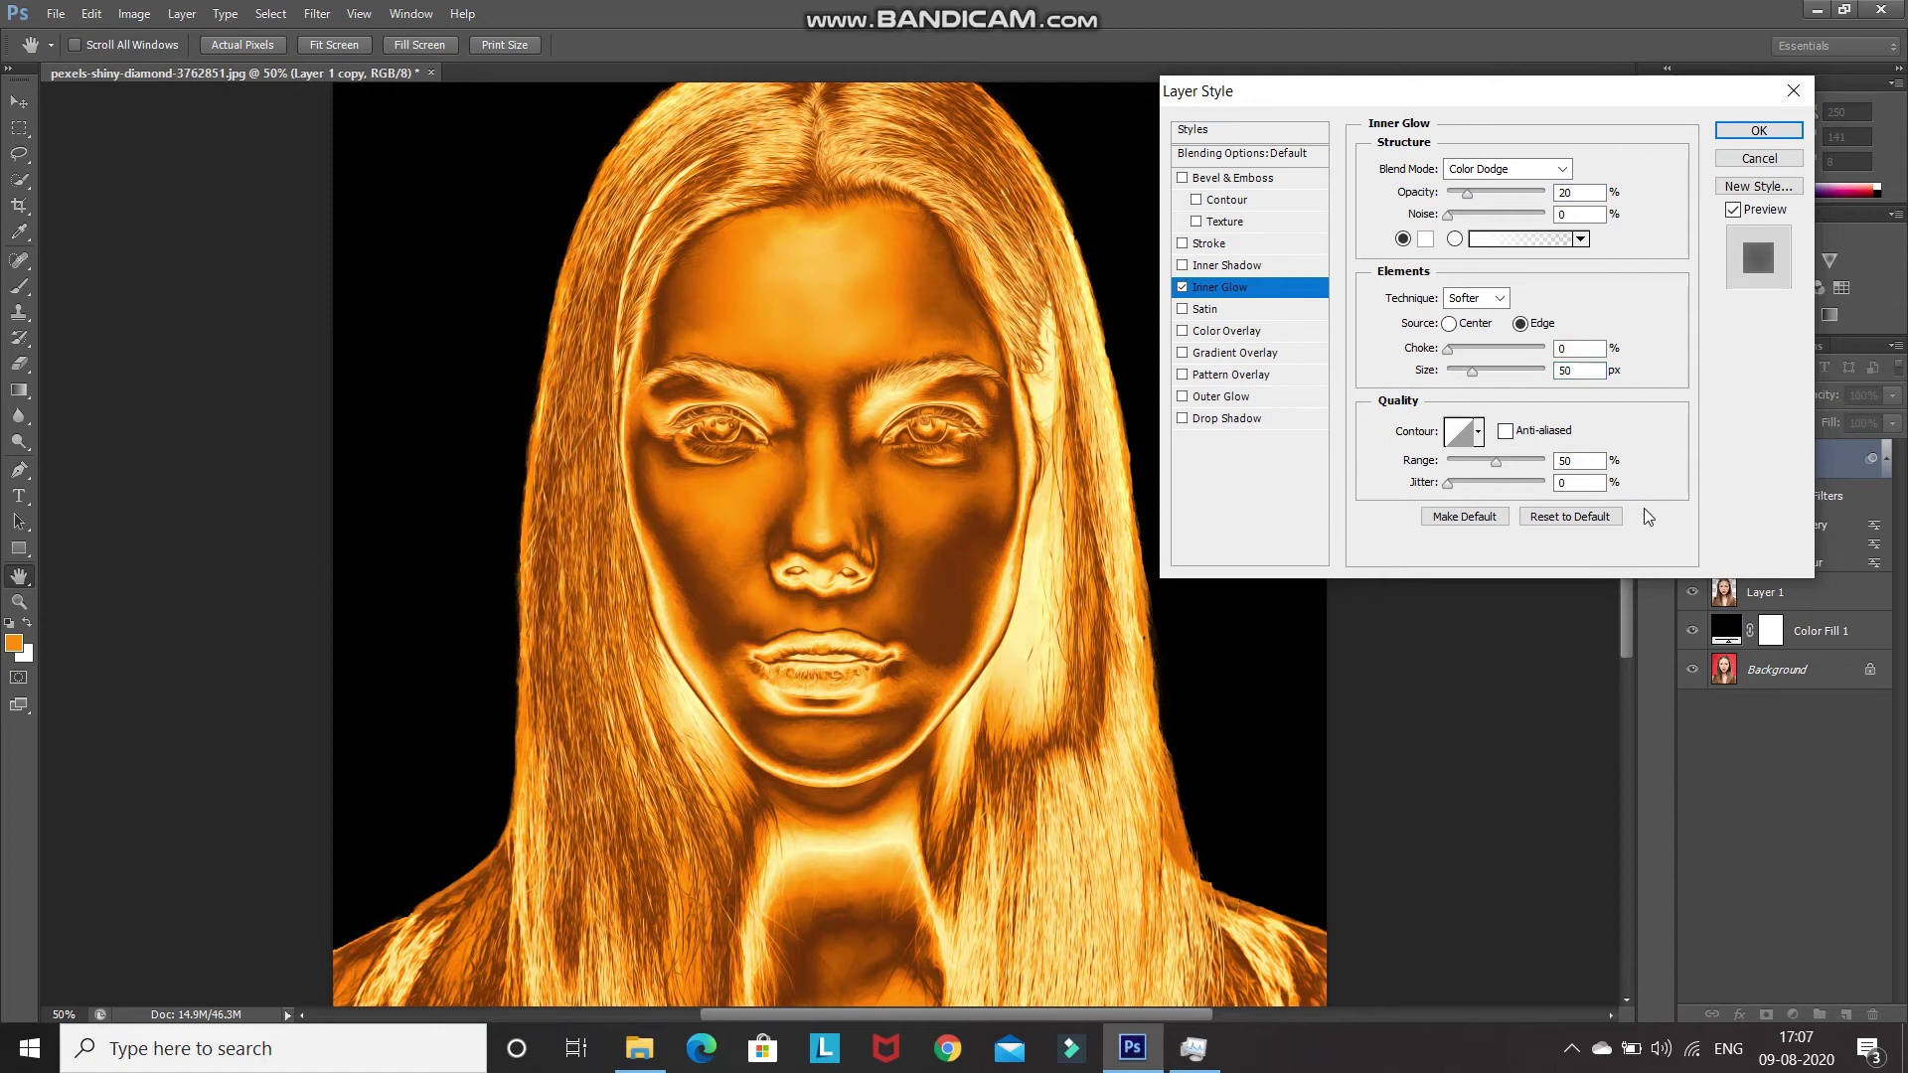
pyautogui.click(1734, 210)
pyautogui.click(1734, 209)
pyautogui.click(1759, 130)
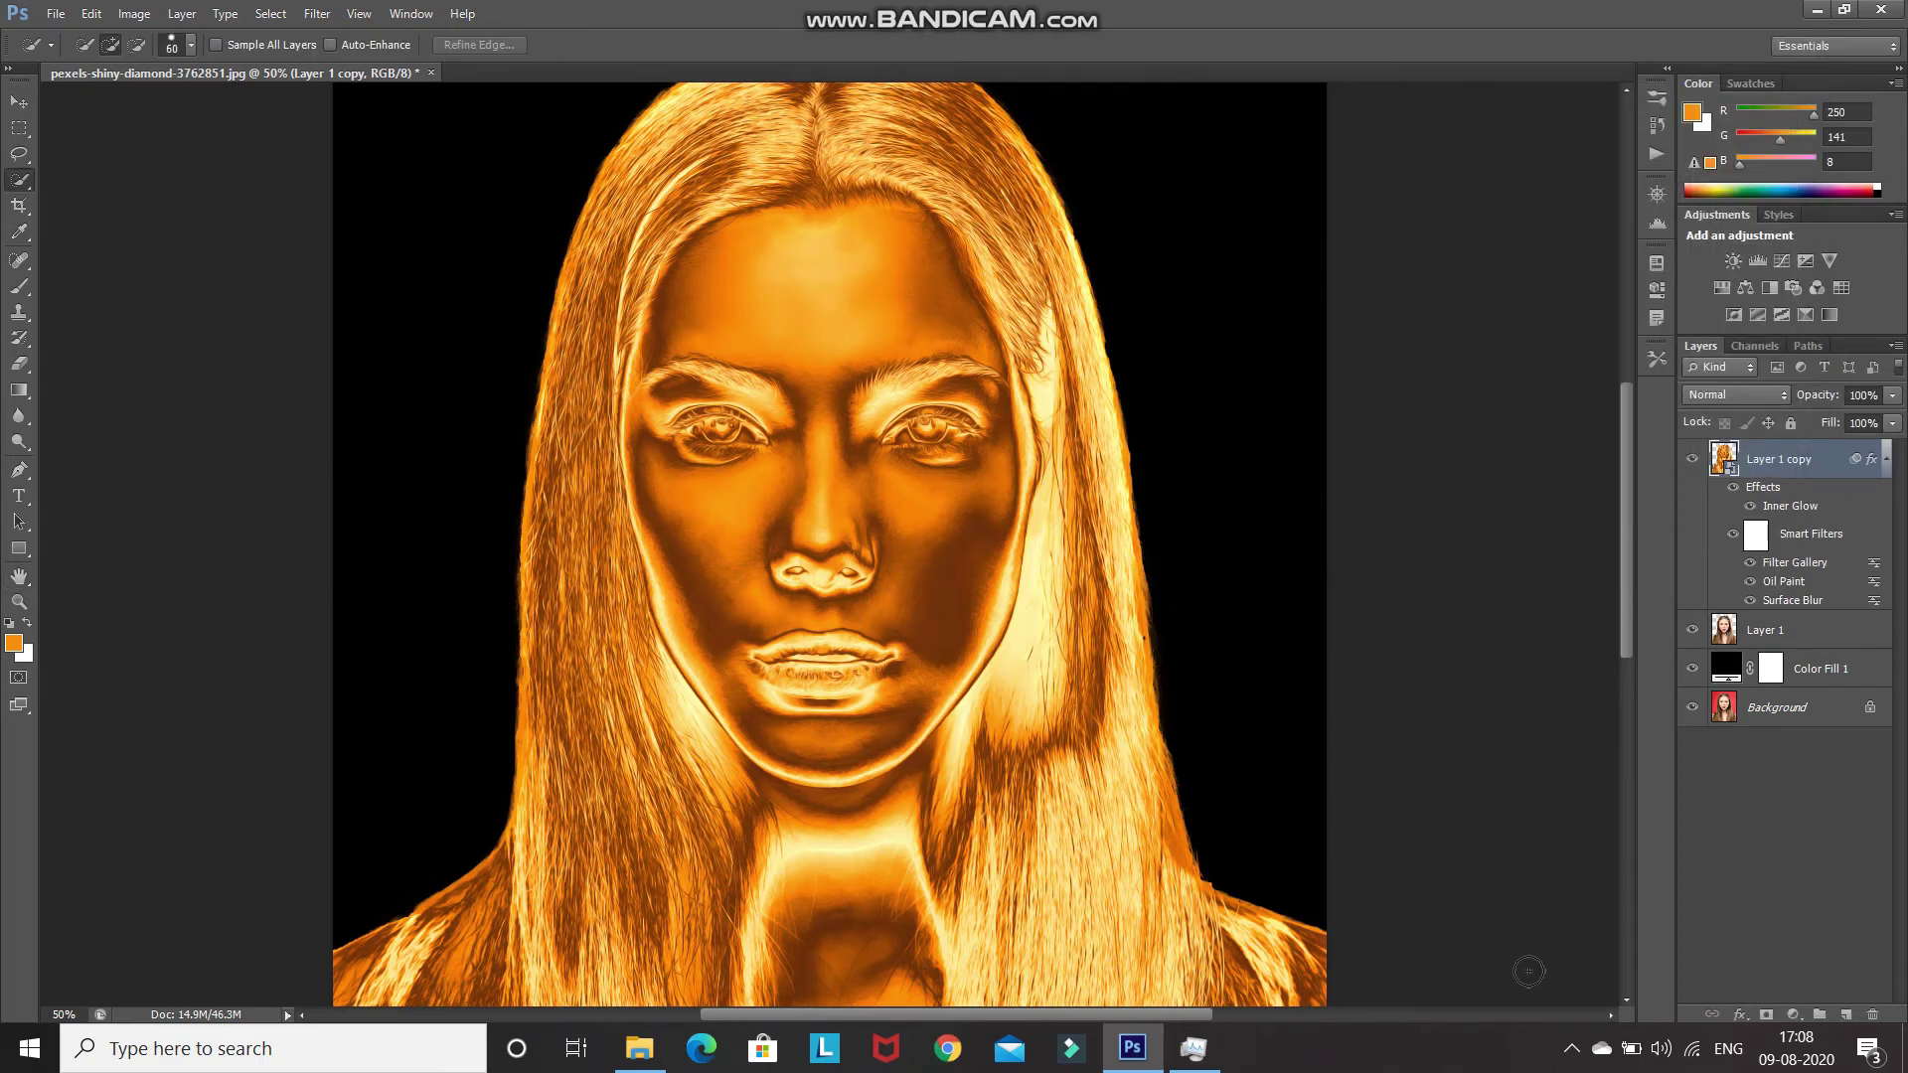
# Add a Vibrance adjustment with vibrance +100 and clip it to Layer 1 copy
pyautogui.click(1789, 1014)
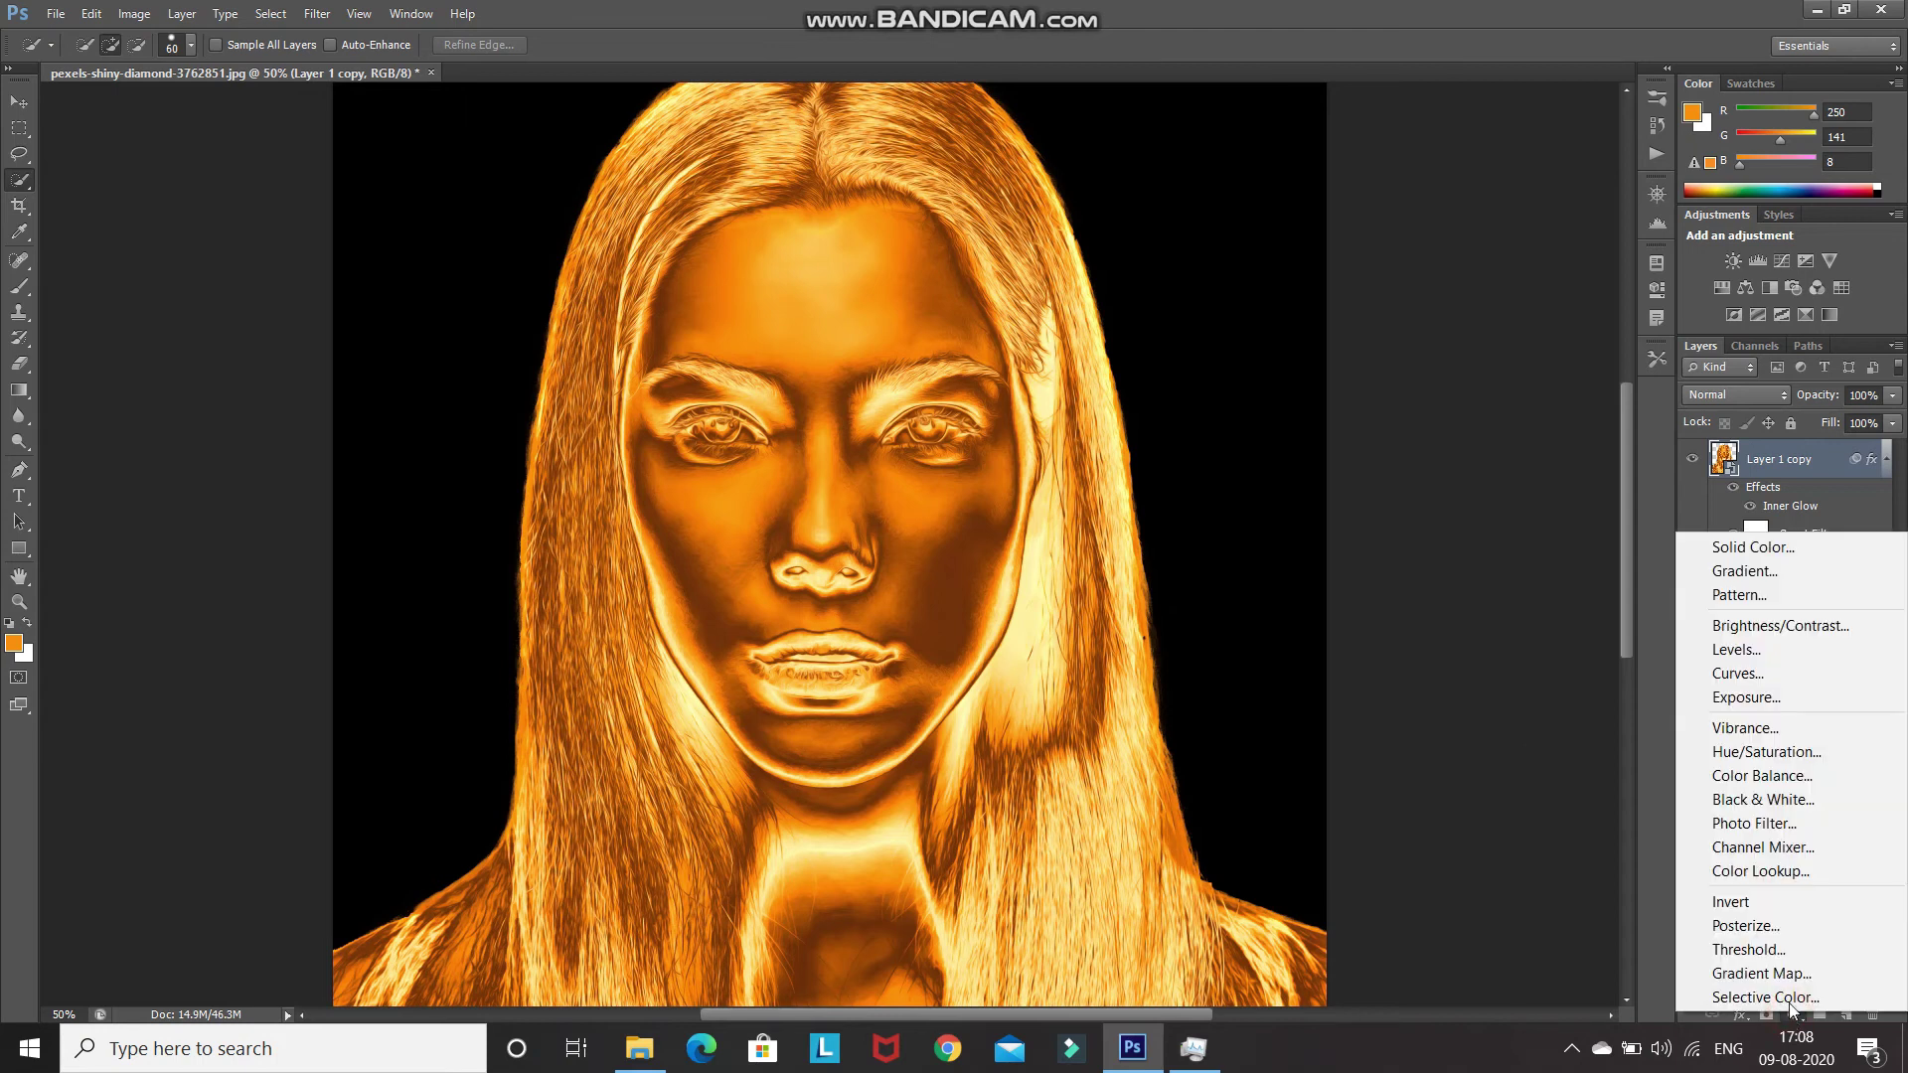
pyautogui.click(1746, 728)
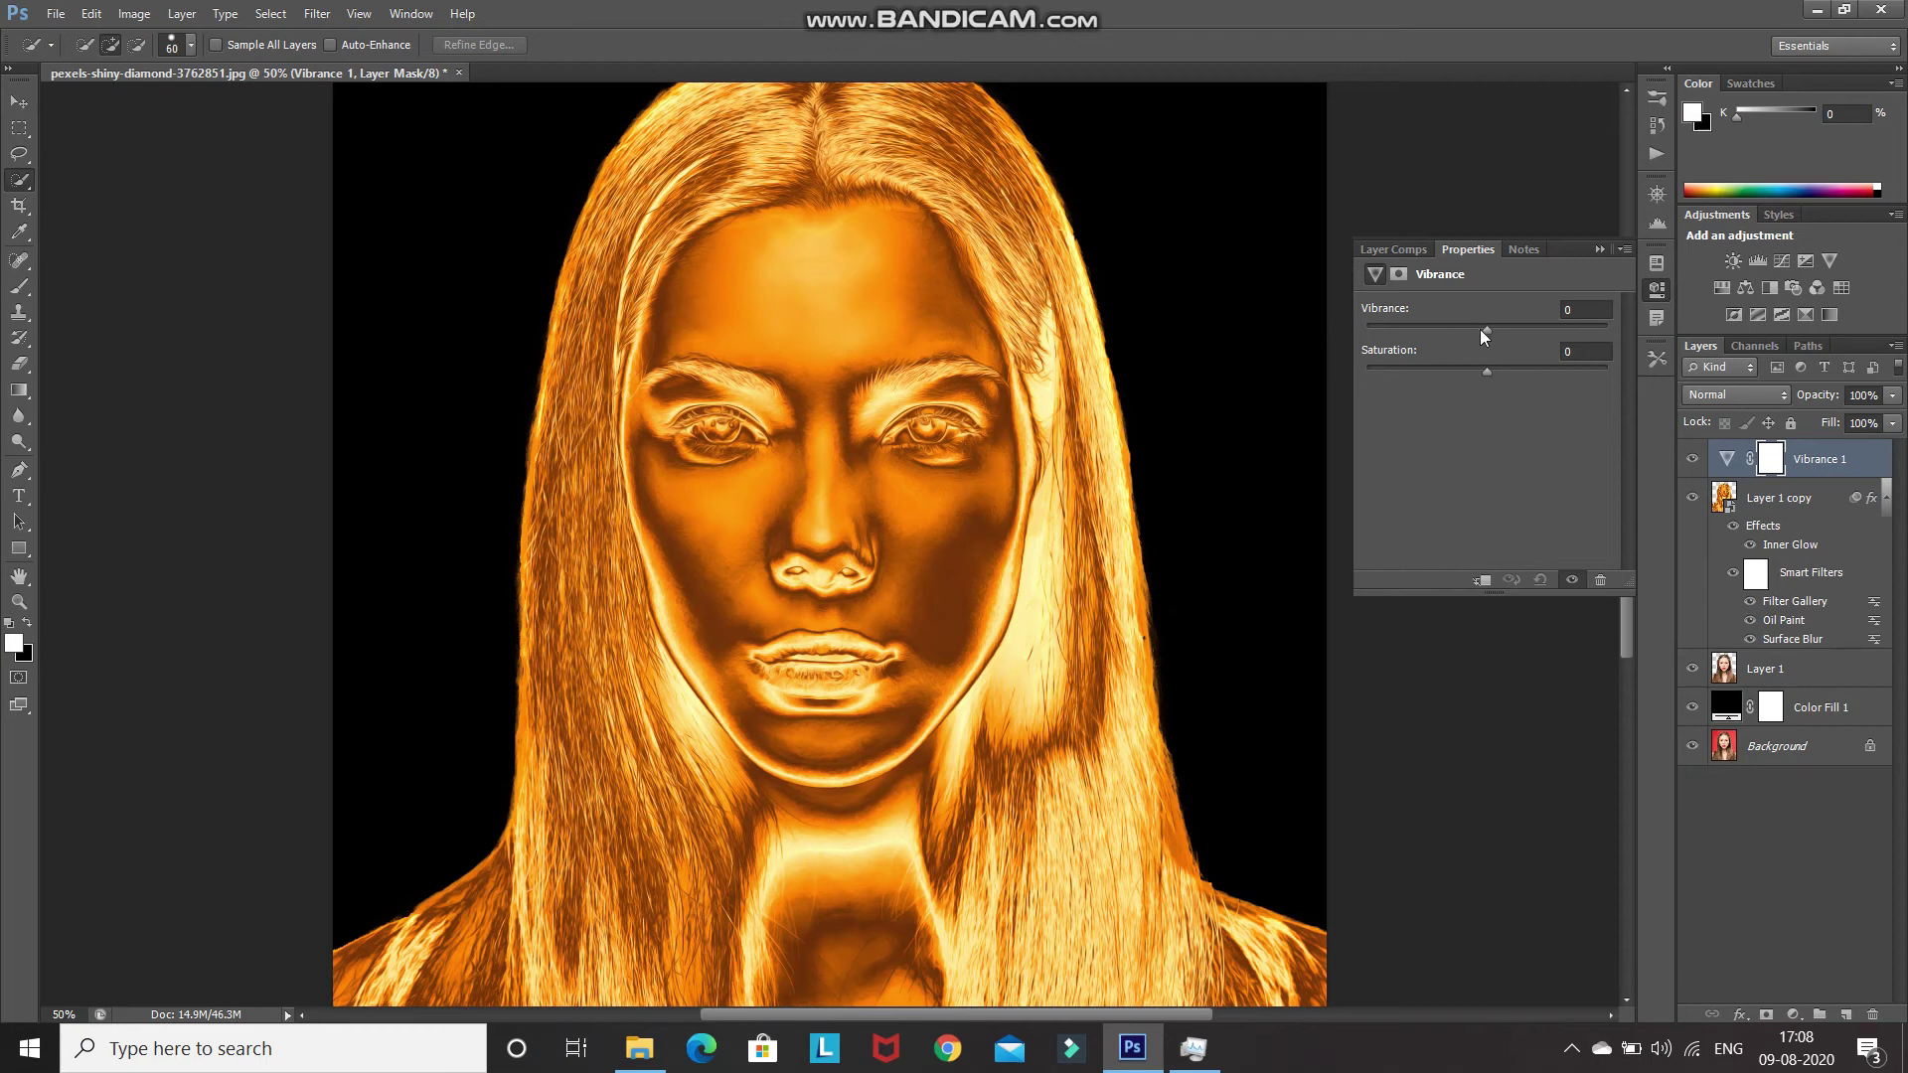
pyautogui.moveTo(1487, 330); pyautogui.dragTo(1627, 322)
pyautogui.click(1481, 580)
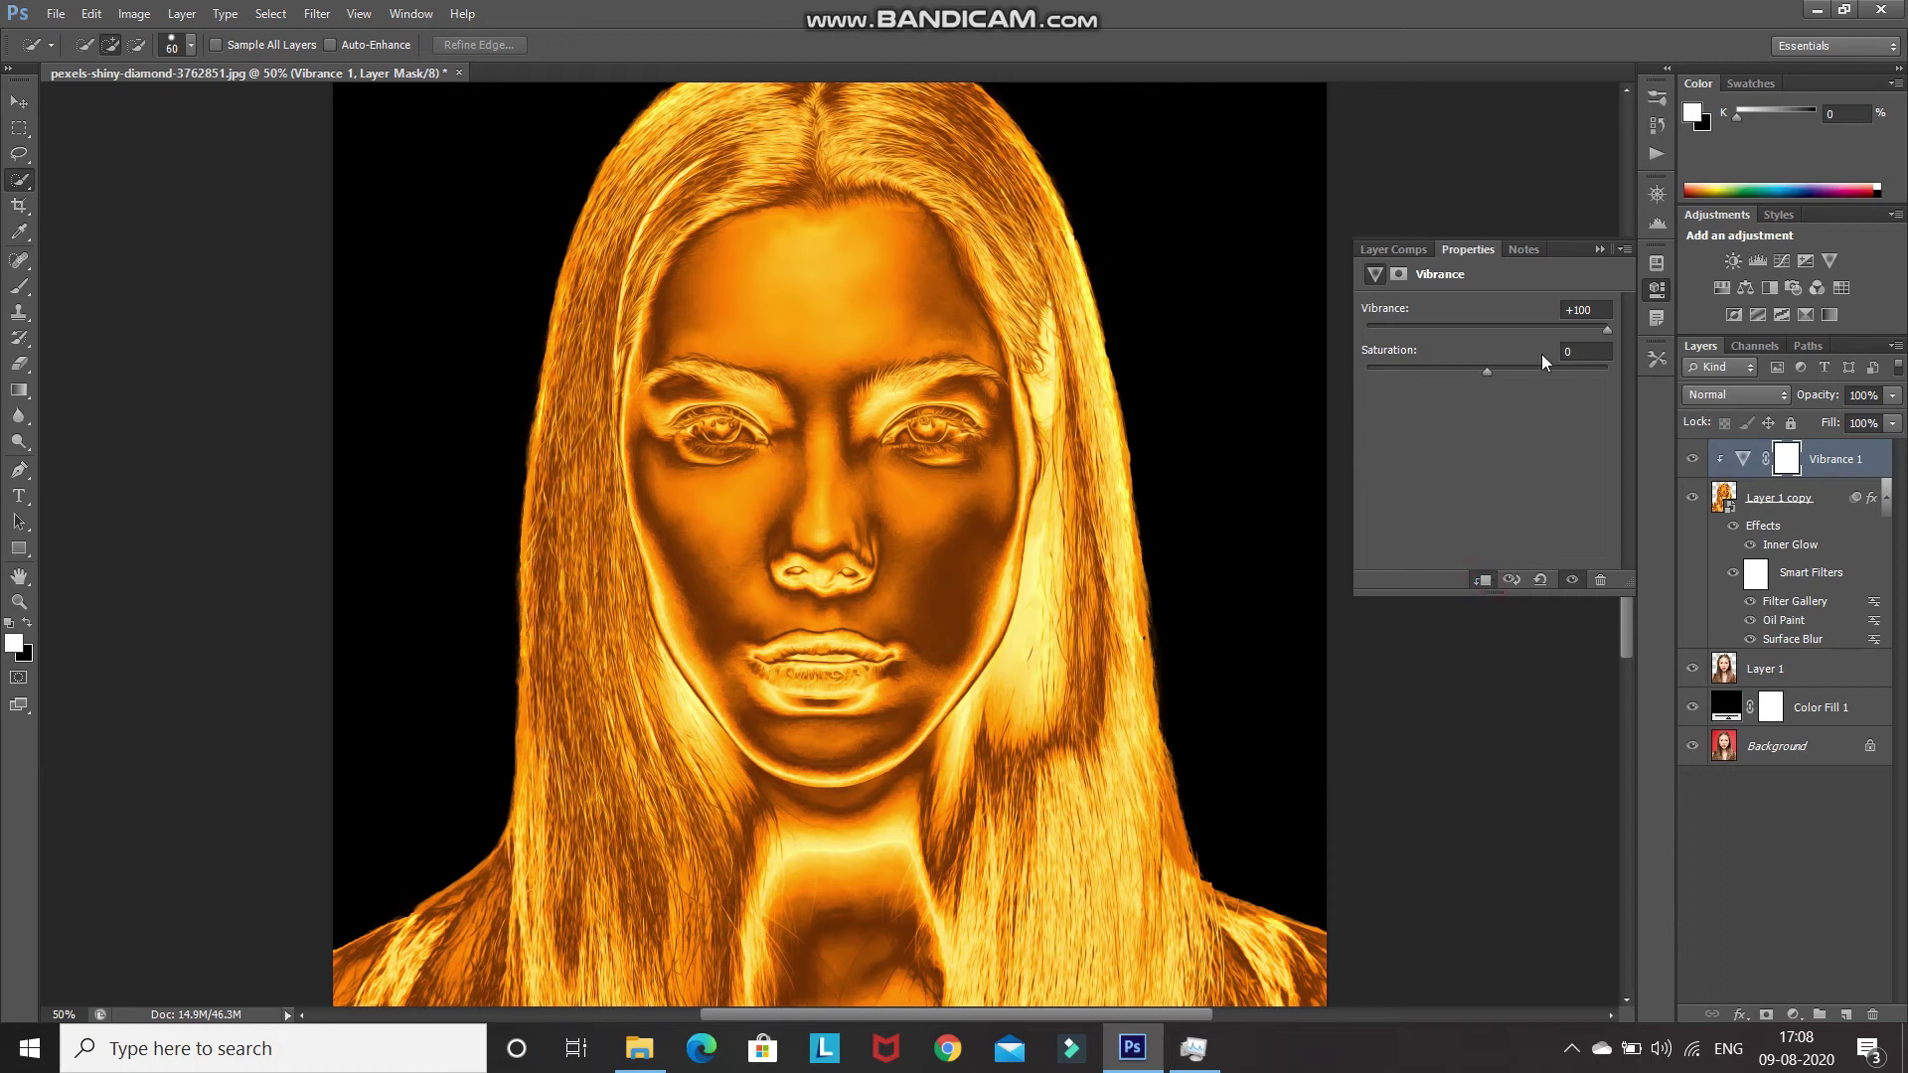
pyautogui.click(1600, 250)
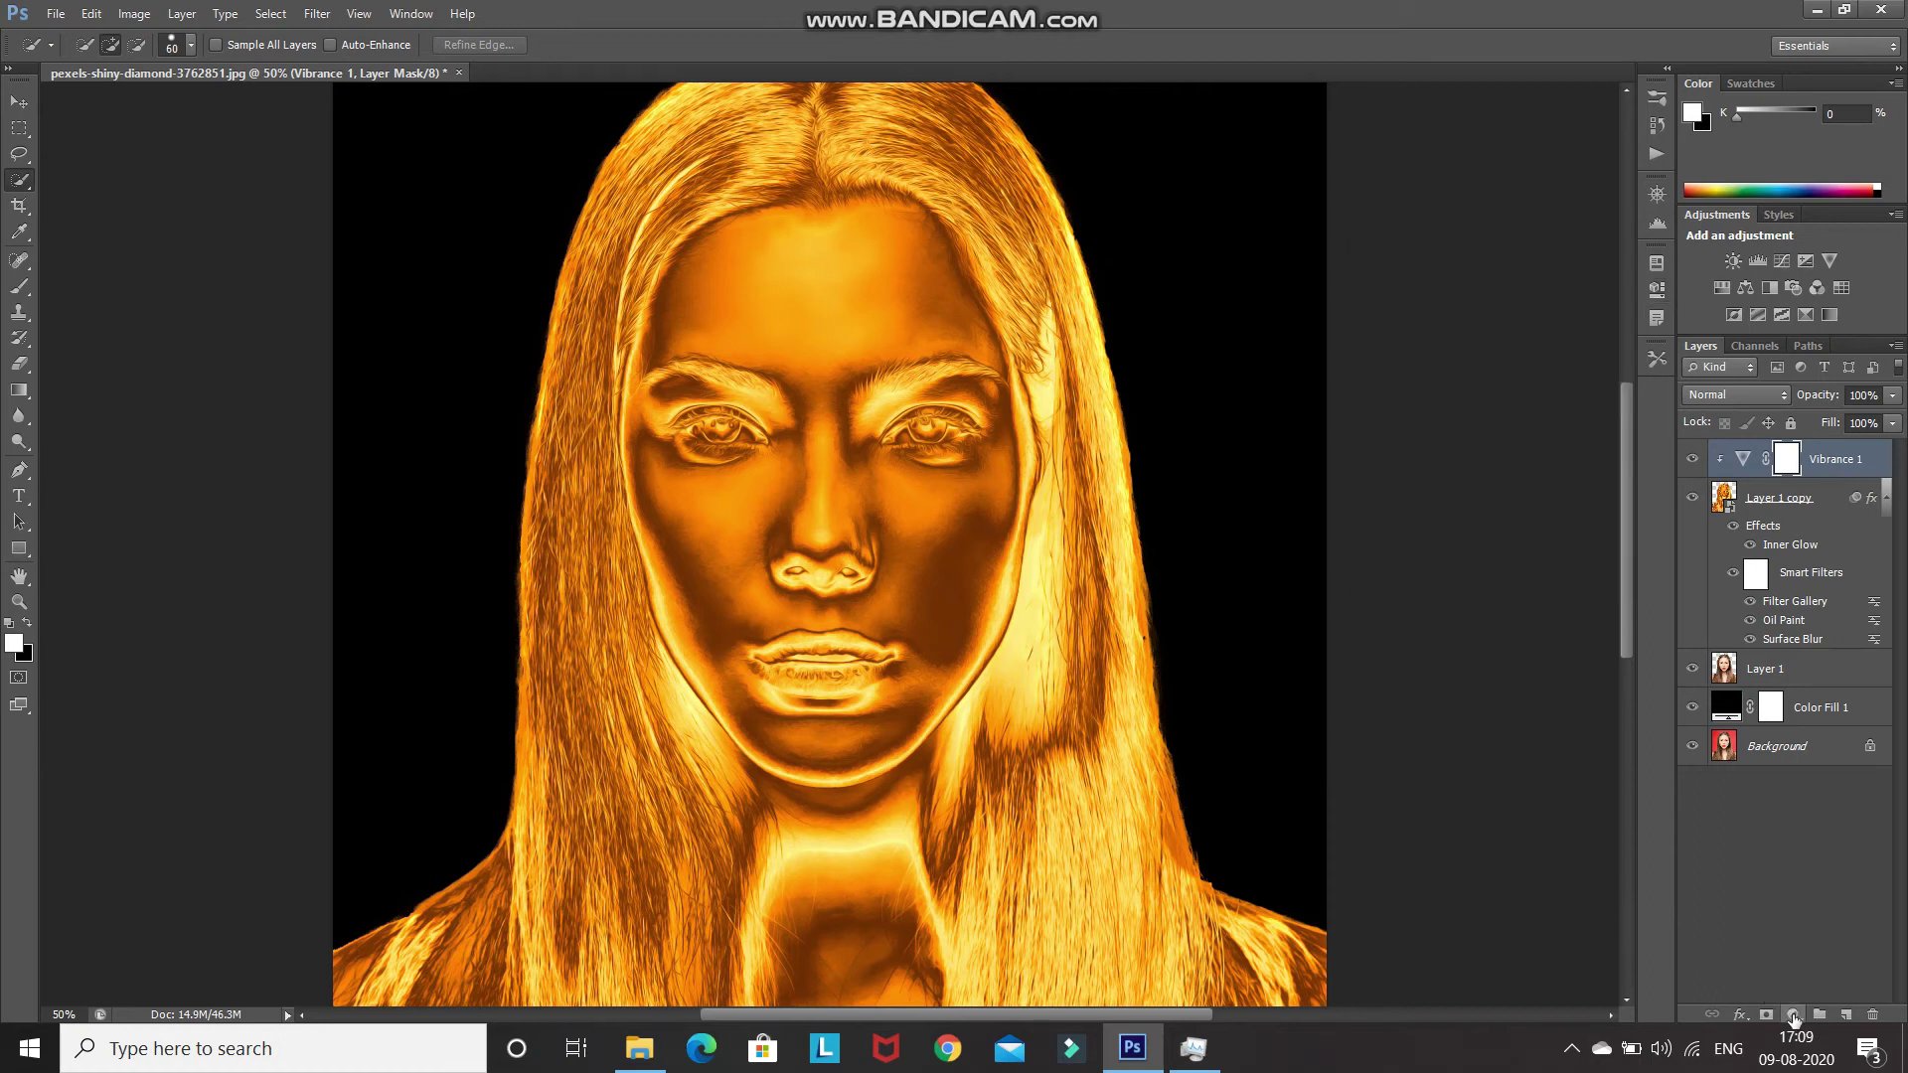
# Add a Brightness/Contrast adjustment with brightness 21, clipped to Layer 1 copy
pyautogui.click(1793, 1016)
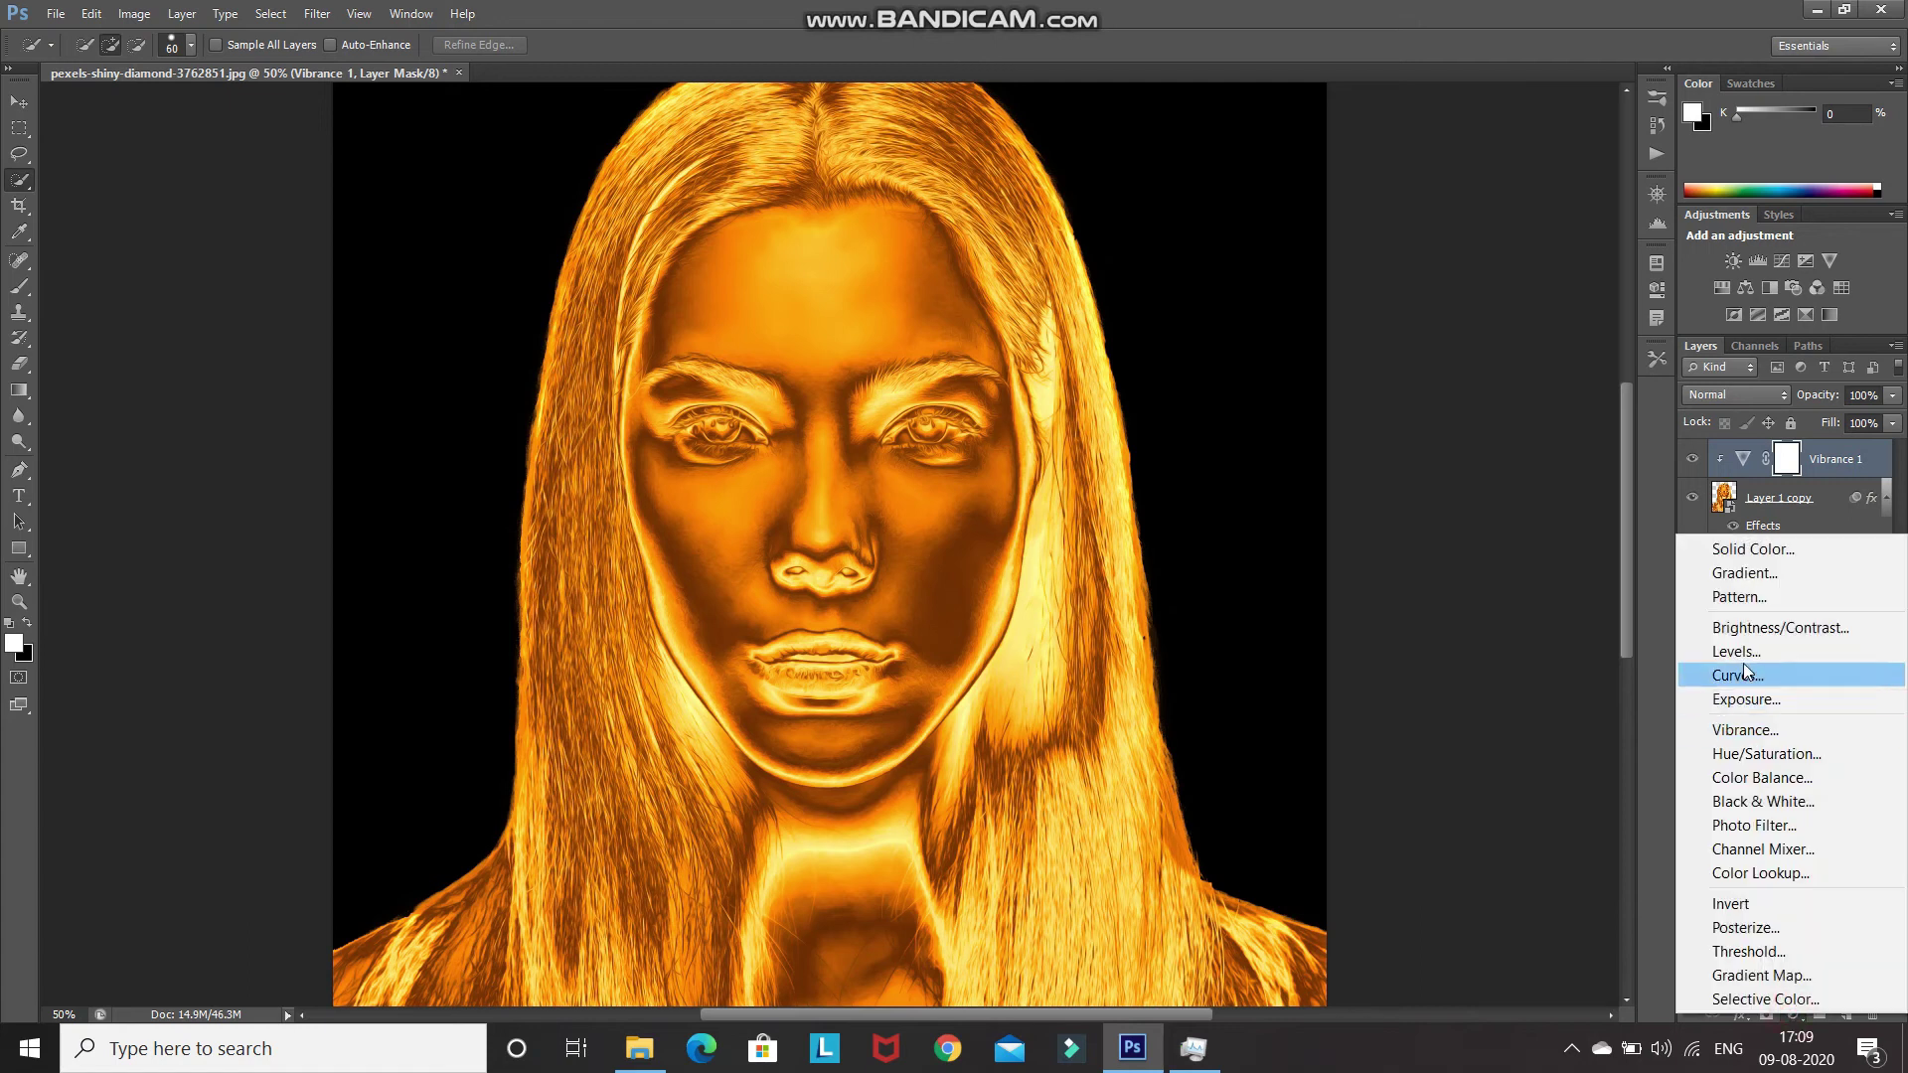
pyautogui.click(1732, 629)
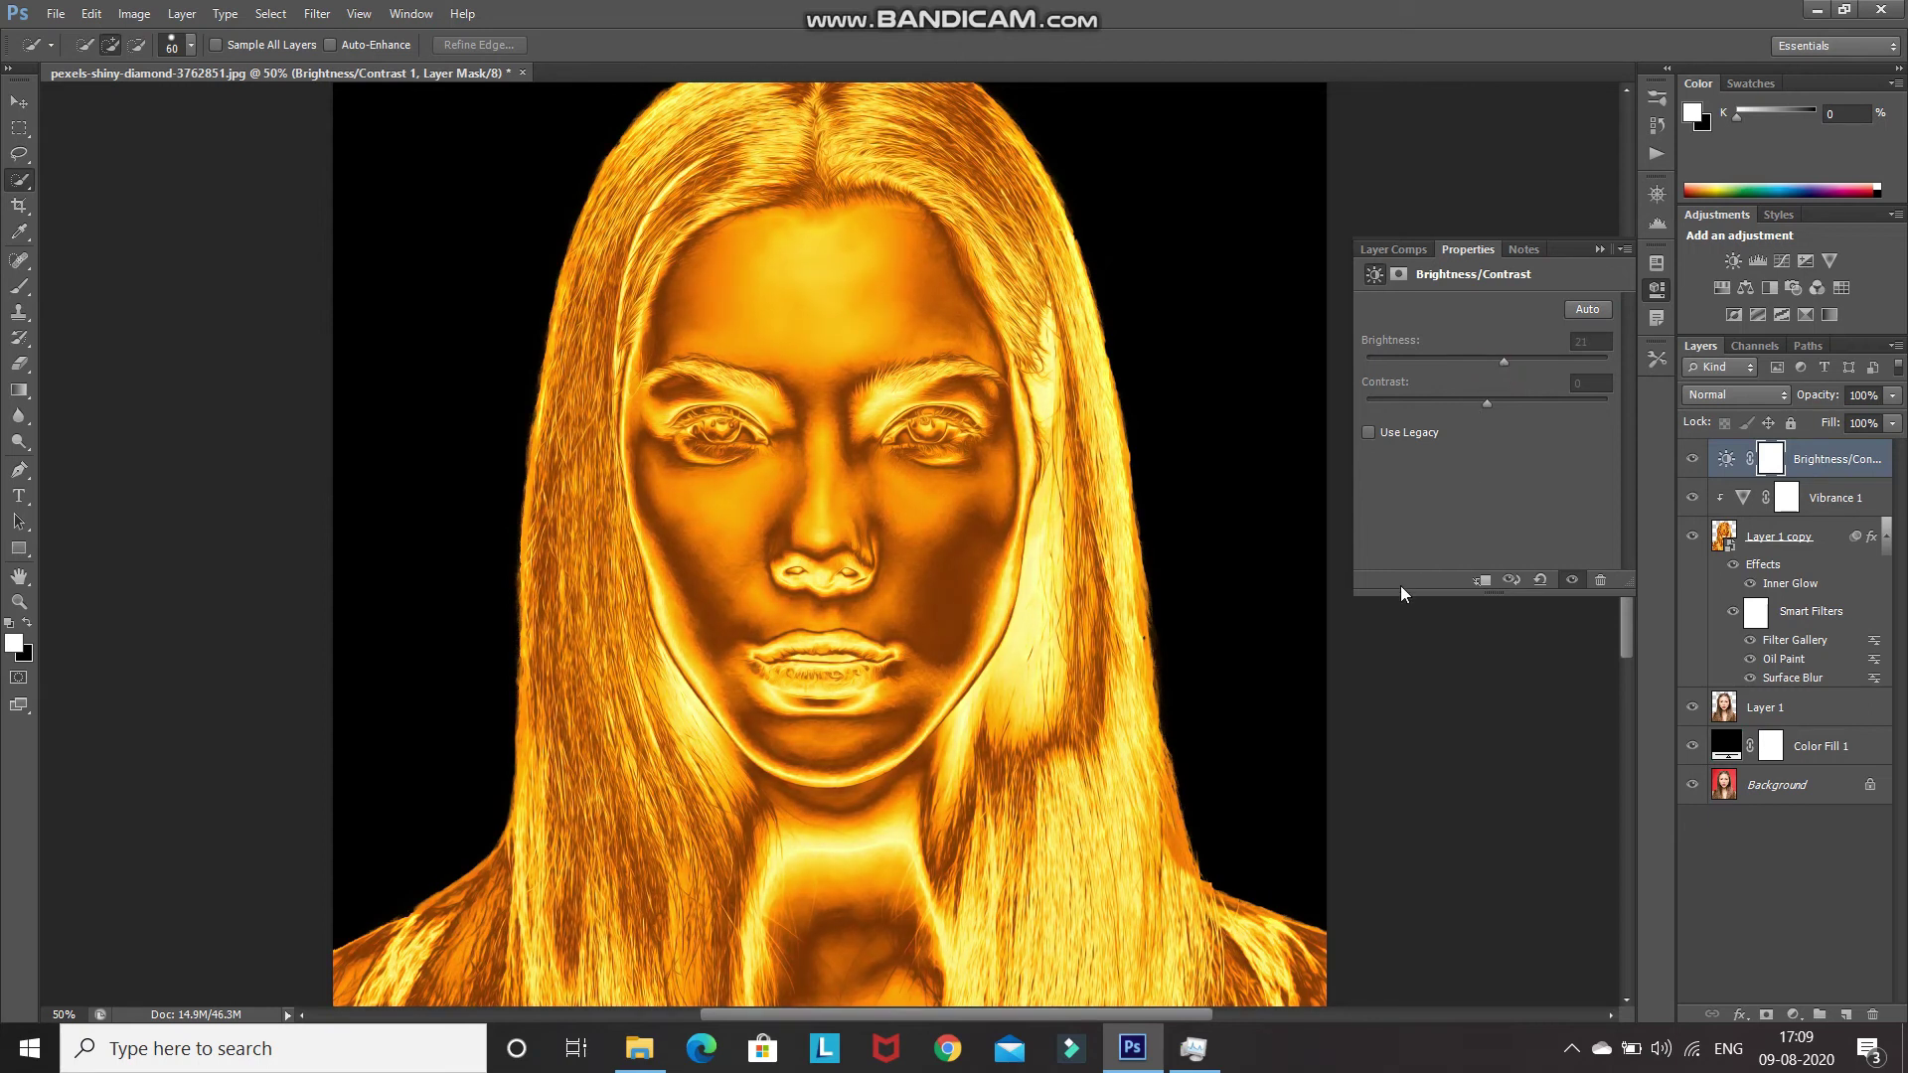
pyautogui.click(1481, 580)
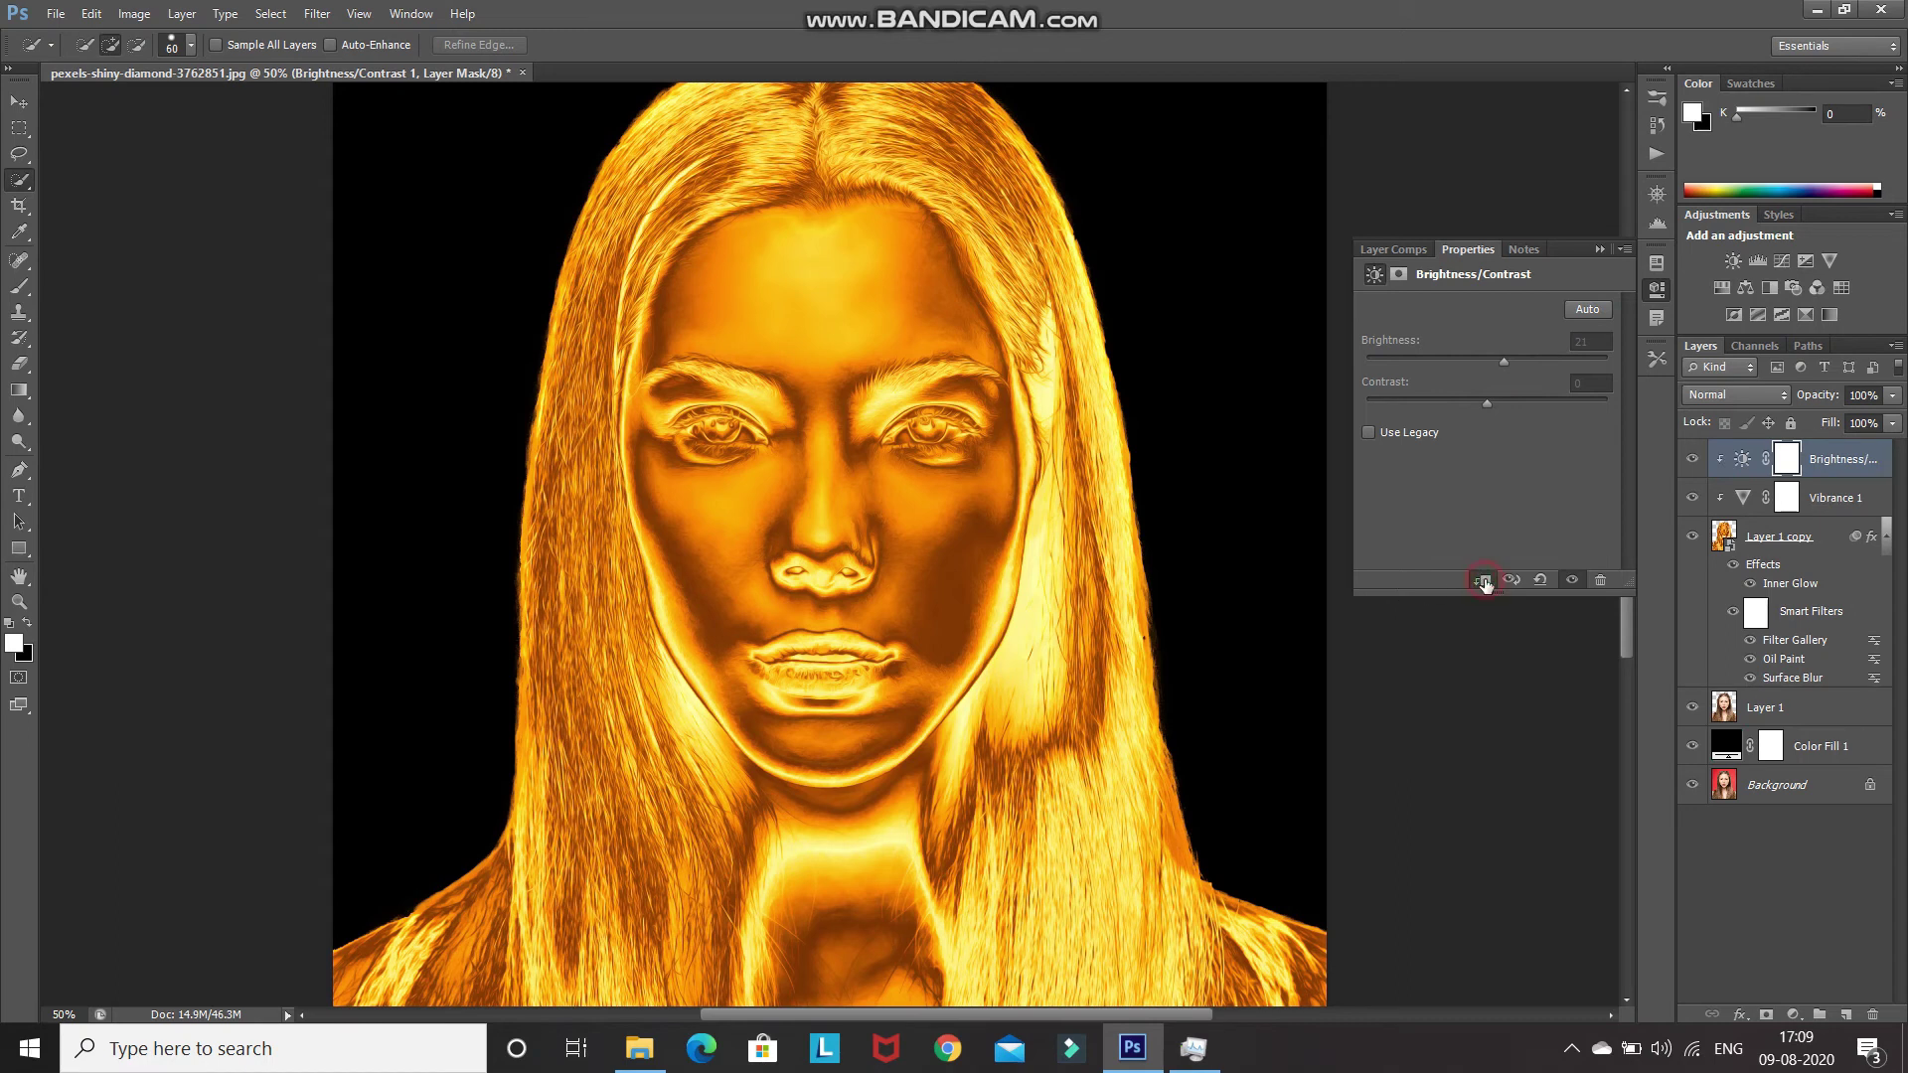
pyautogui.click(1599, 251)
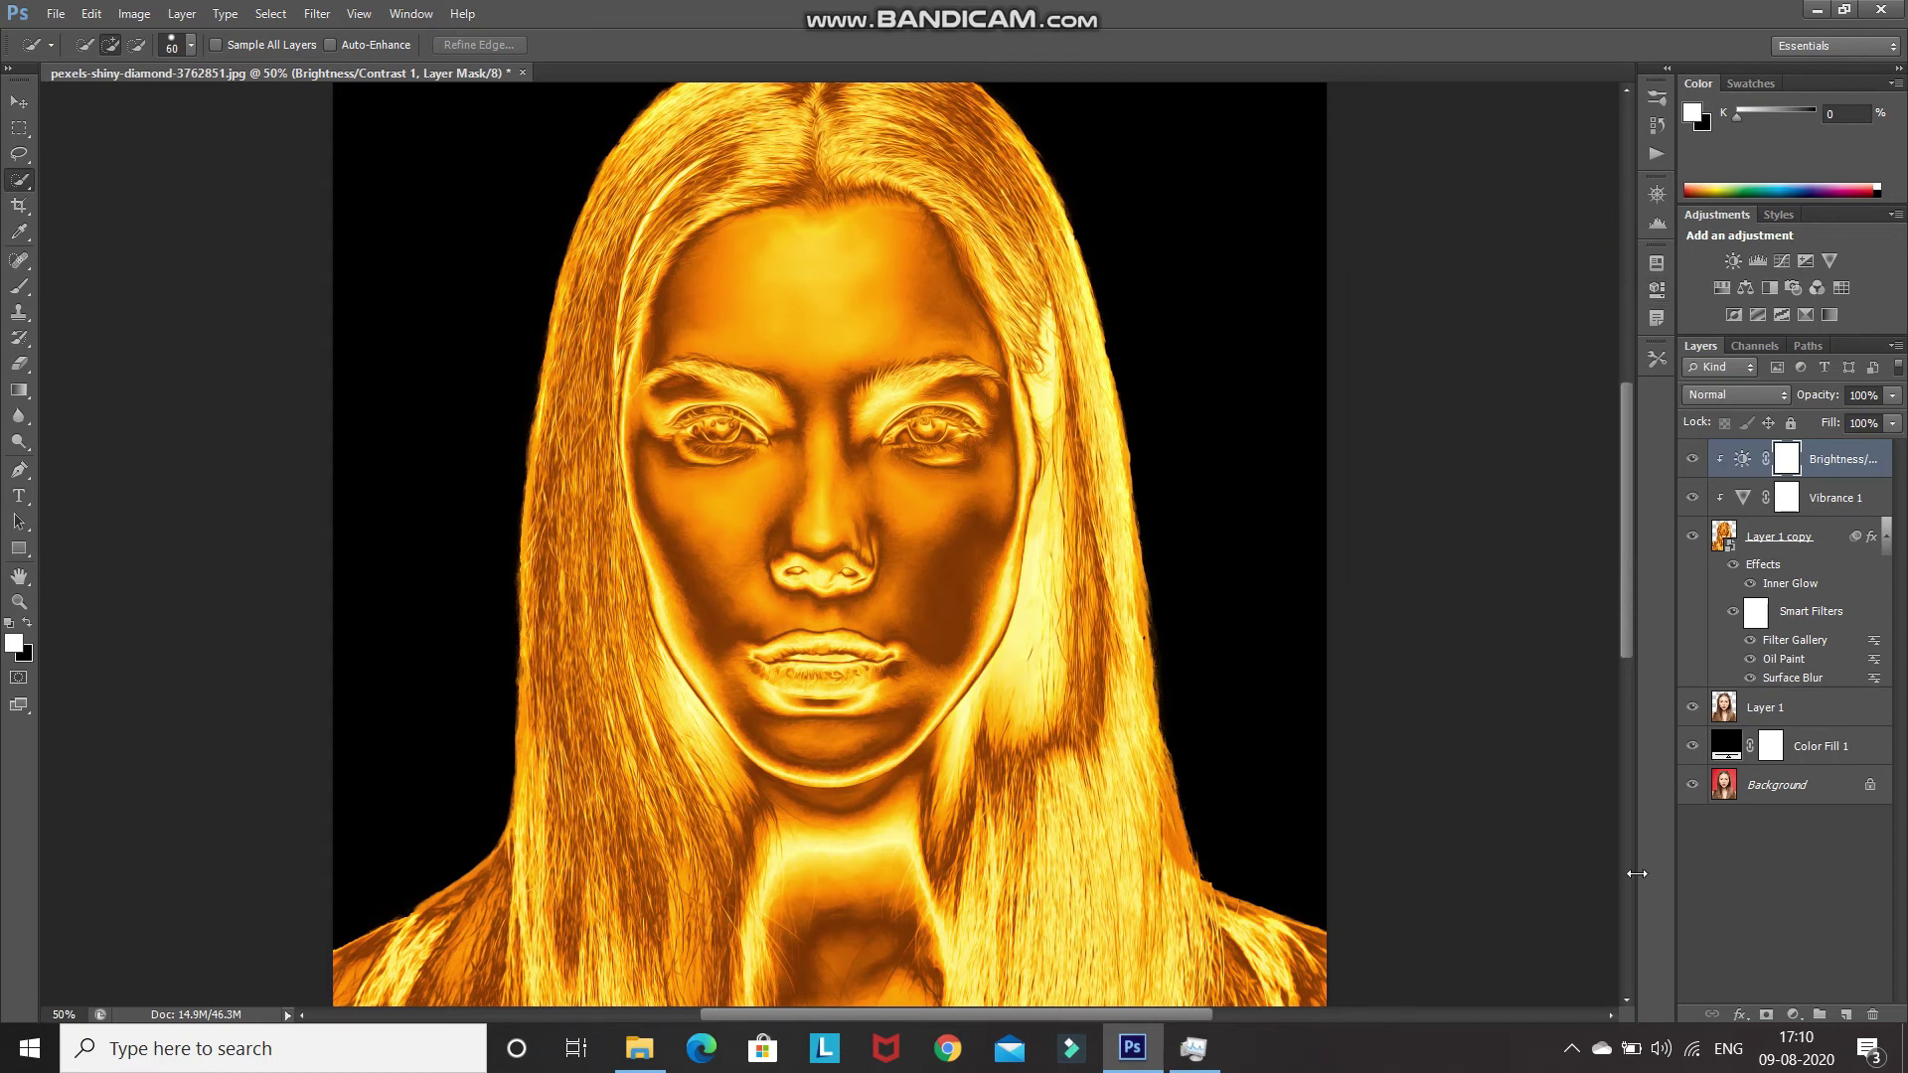
# Add a Levels adjustment with midtone input 1.07 and white input 231, clipped to Layer 1 copy
pyautogui.click(1791, 1016)
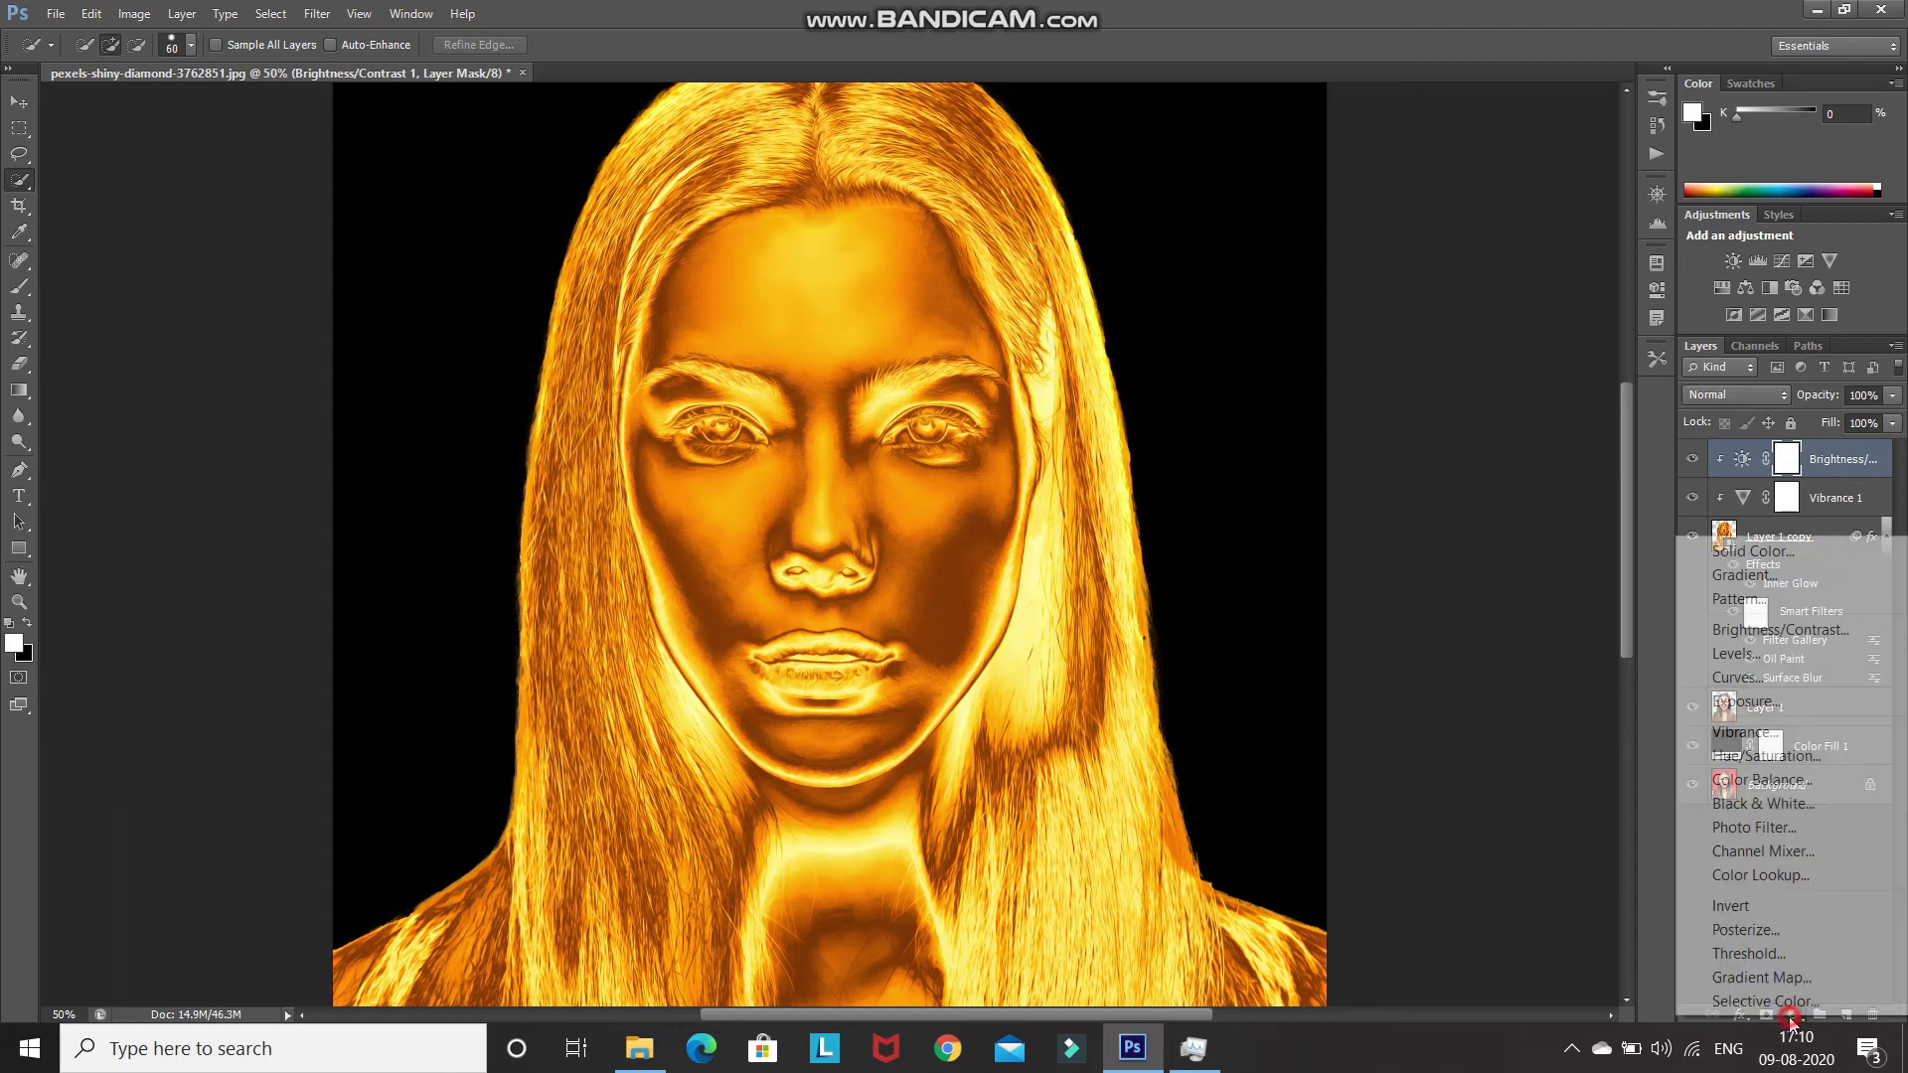
pyautogui.click(1700, 654)
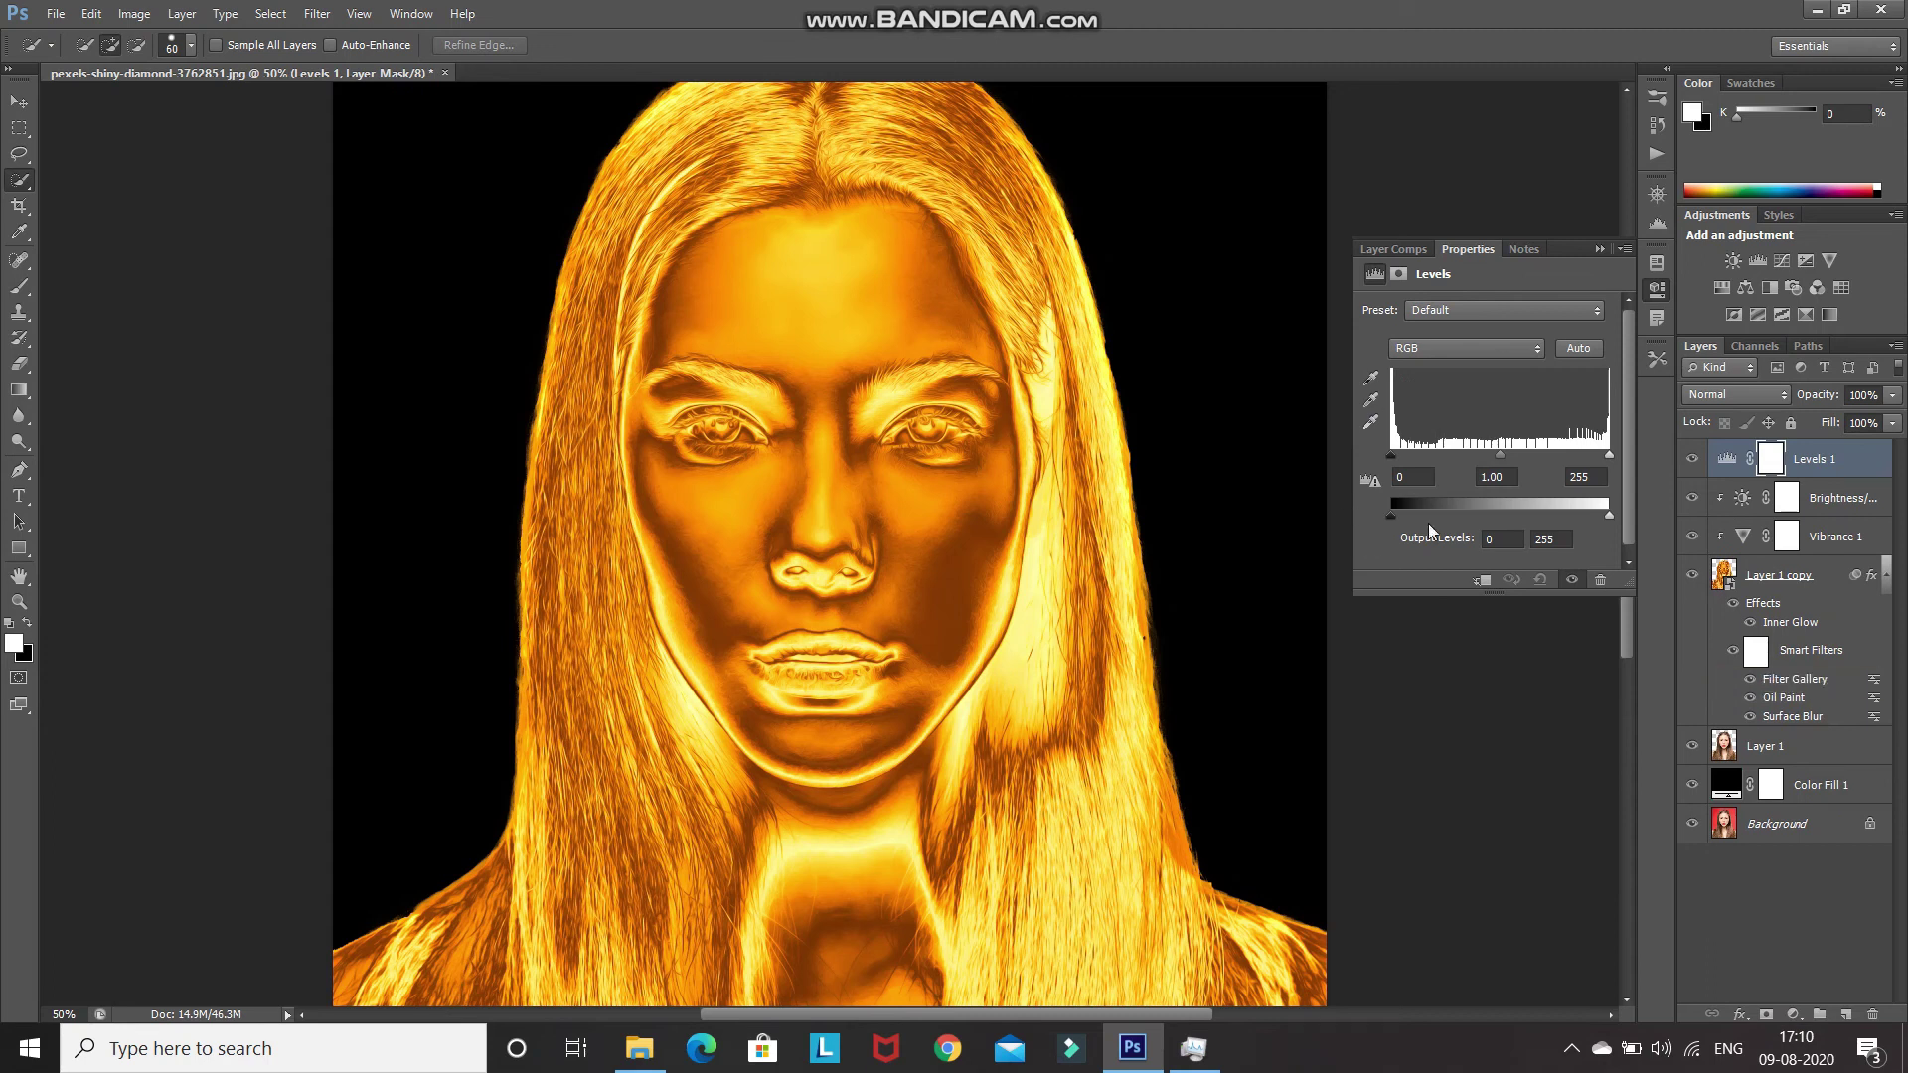
pyautogui.doubleClick(1509, 481)
pyautogui.write('1.07')
pyautogui.press('Tab')
pyautogui.write('231')
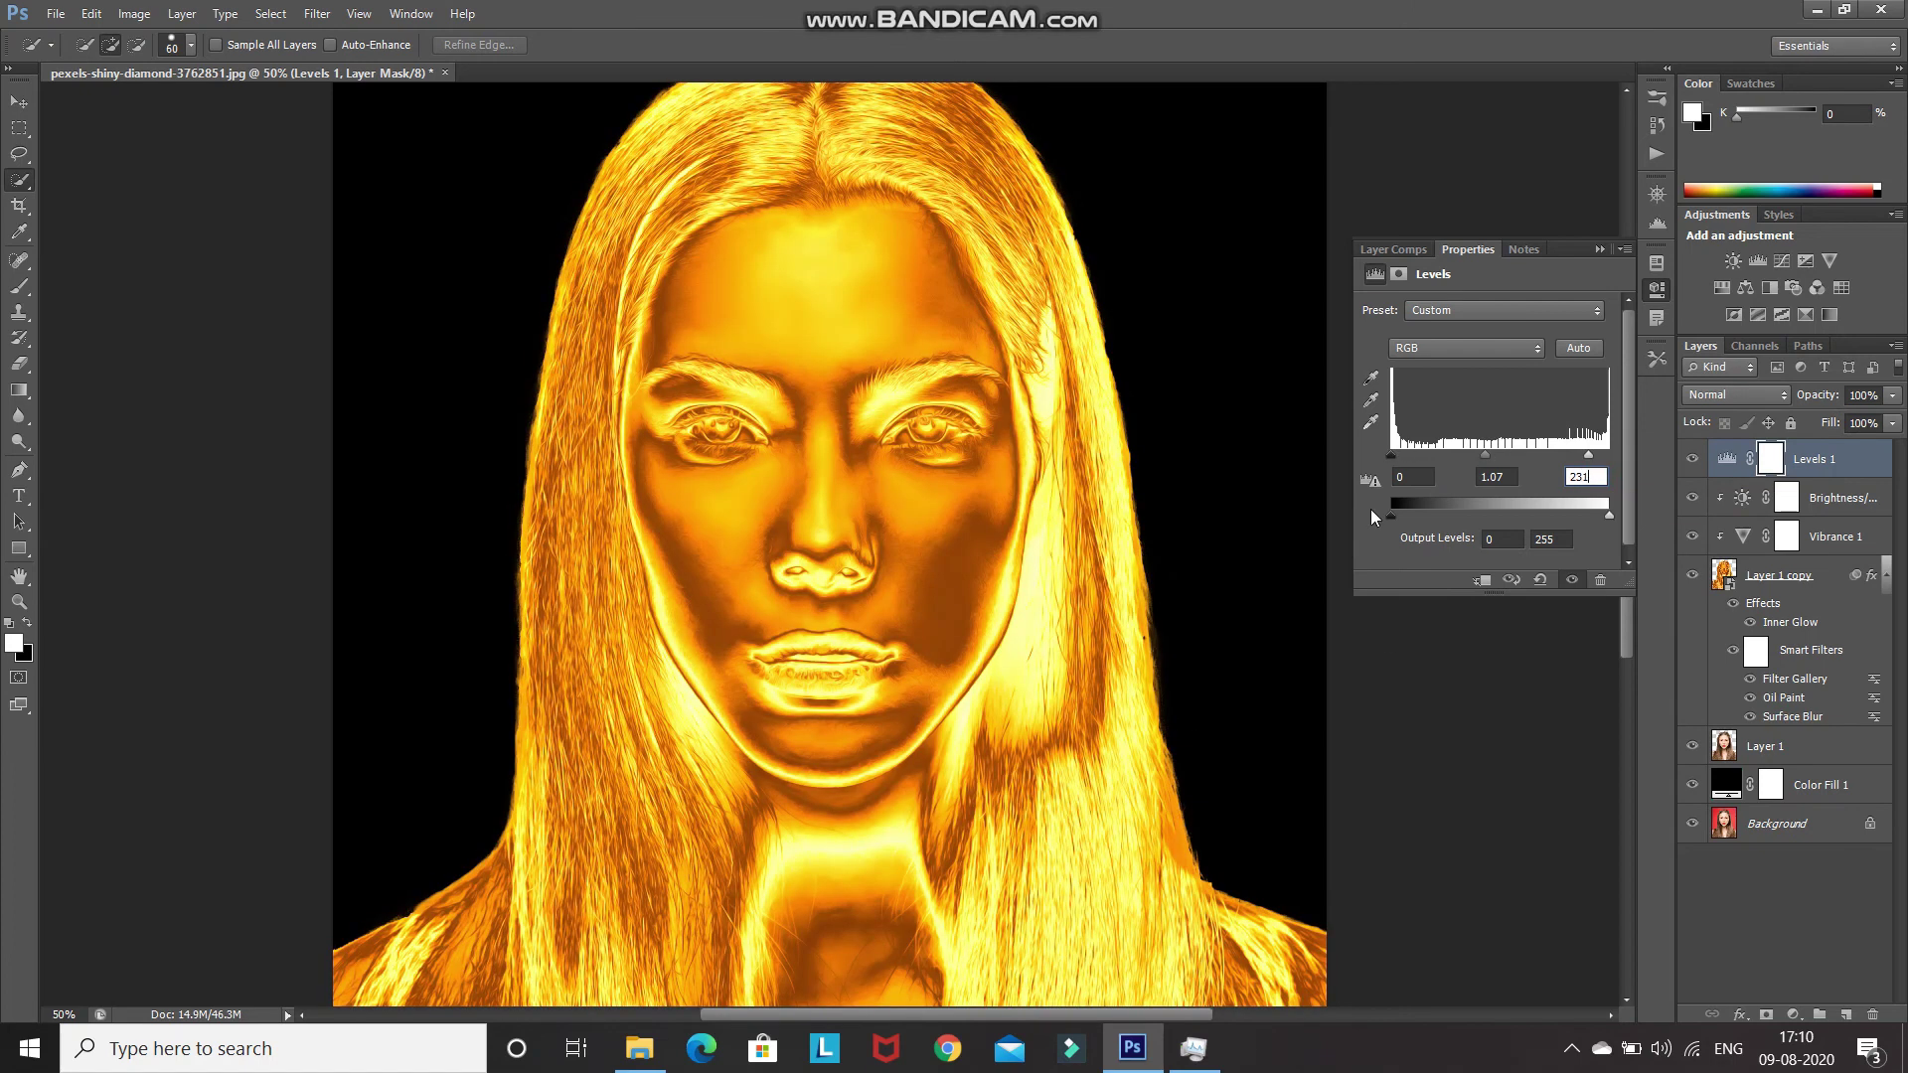
pyautogui.click(1483, 580)
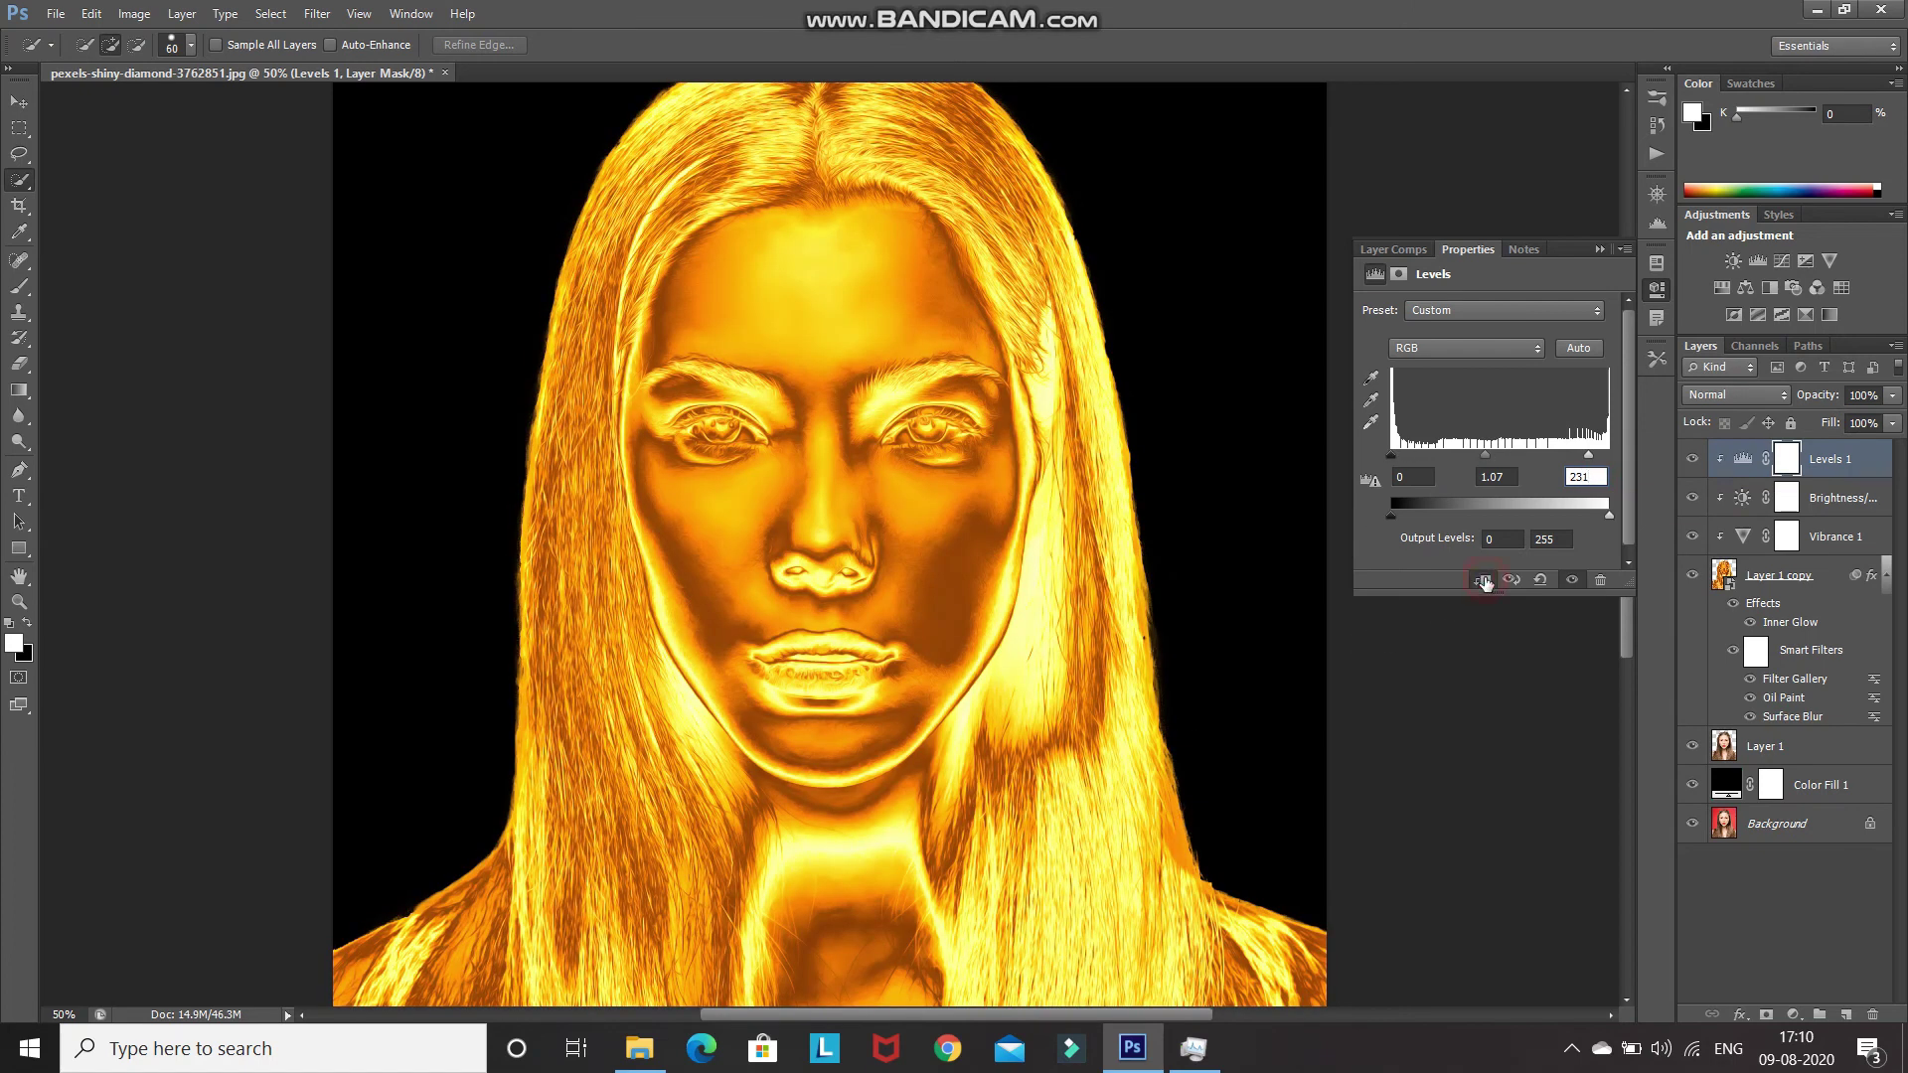
pyautogui.click(1600, 250)
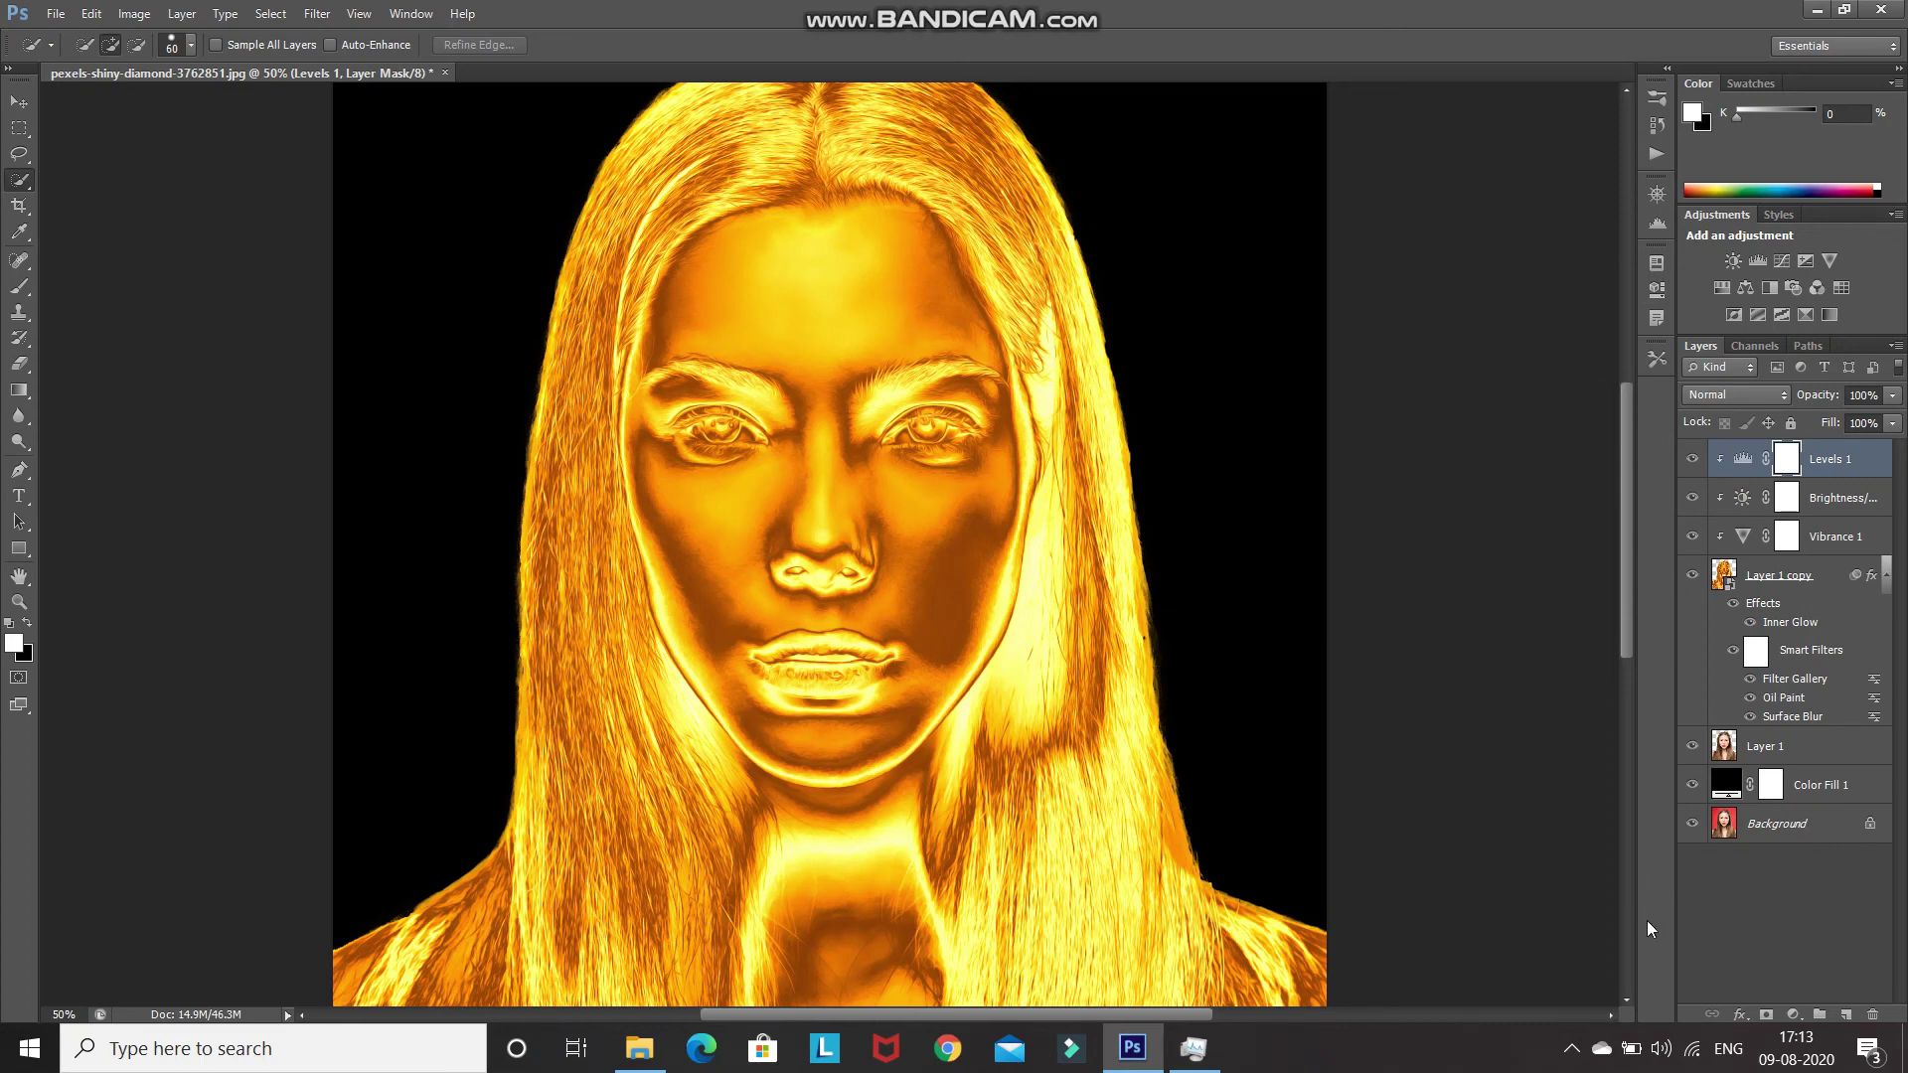
# Add a Hue/Saturation adjustment with saturation -35, clipped to Layer 1 copy
pyautogui.click(1795, 1014)
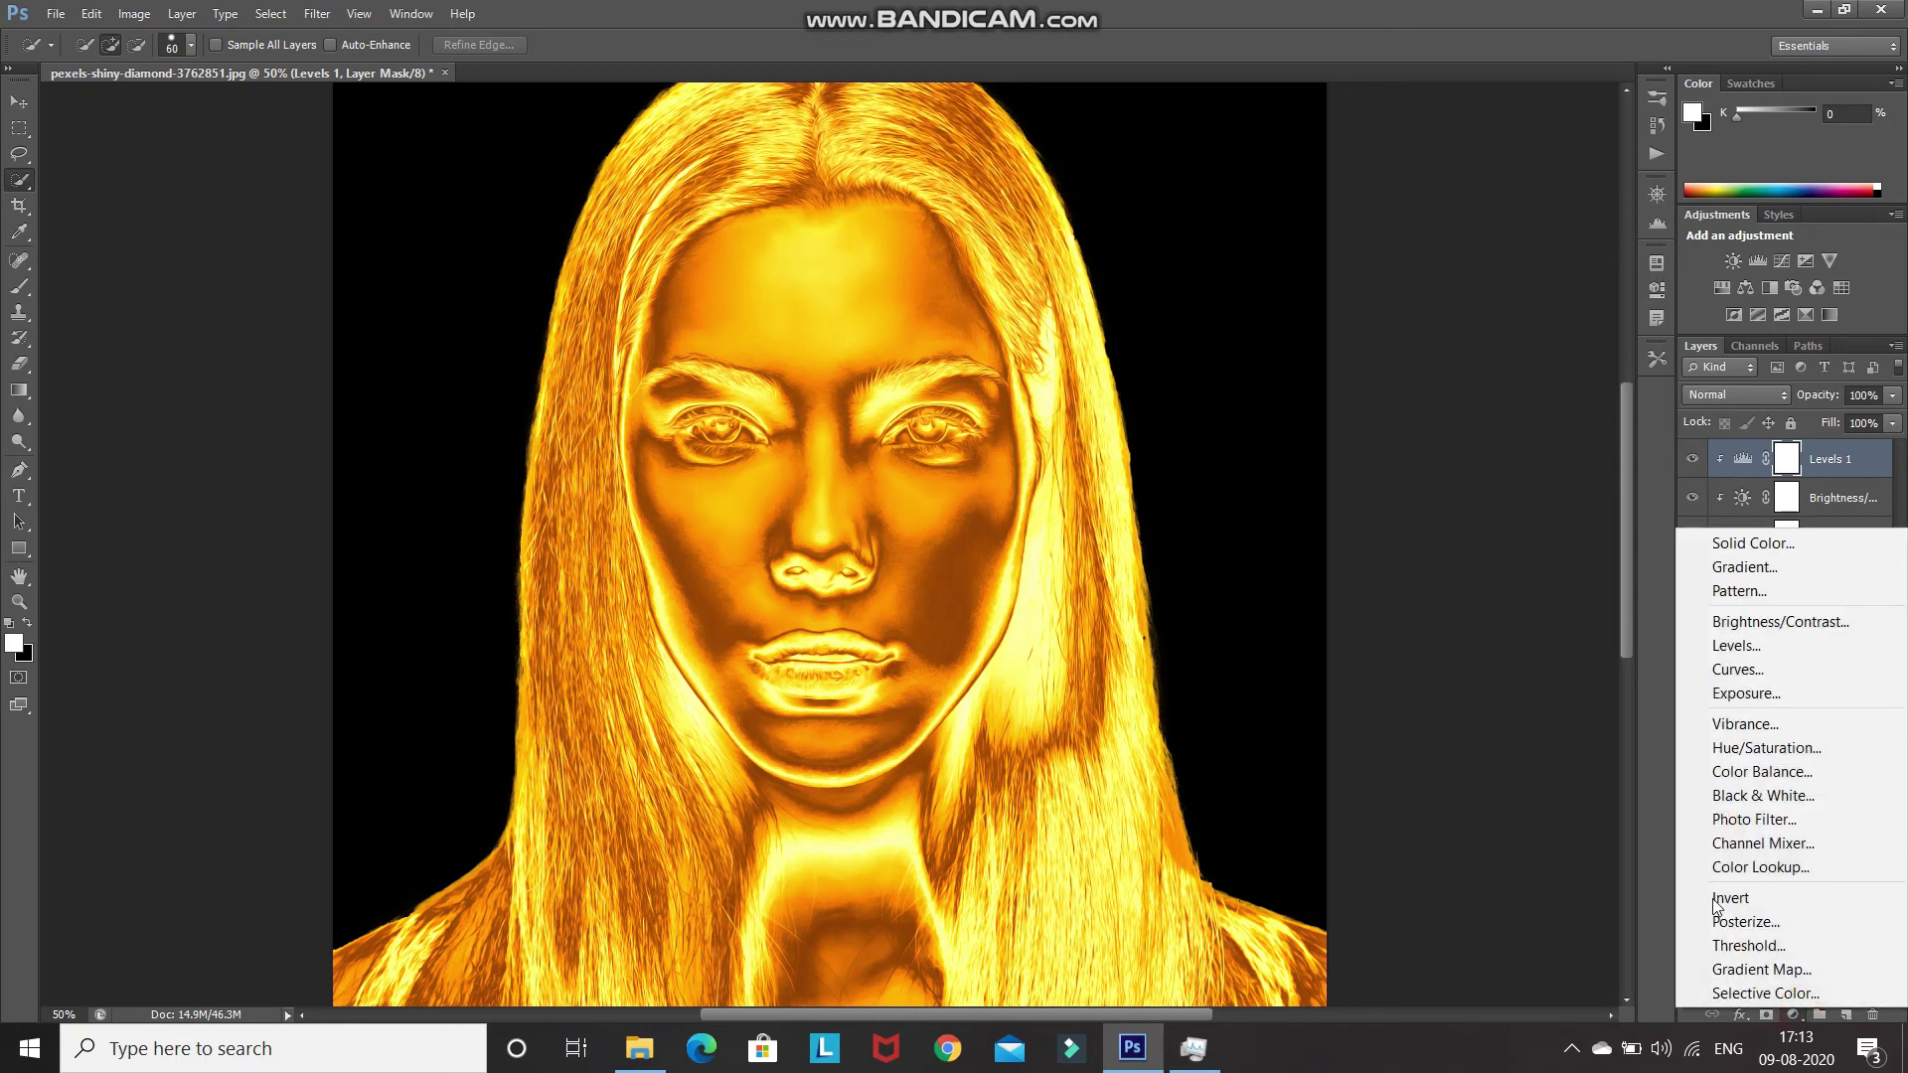
pyautogui.click(1716, 747)
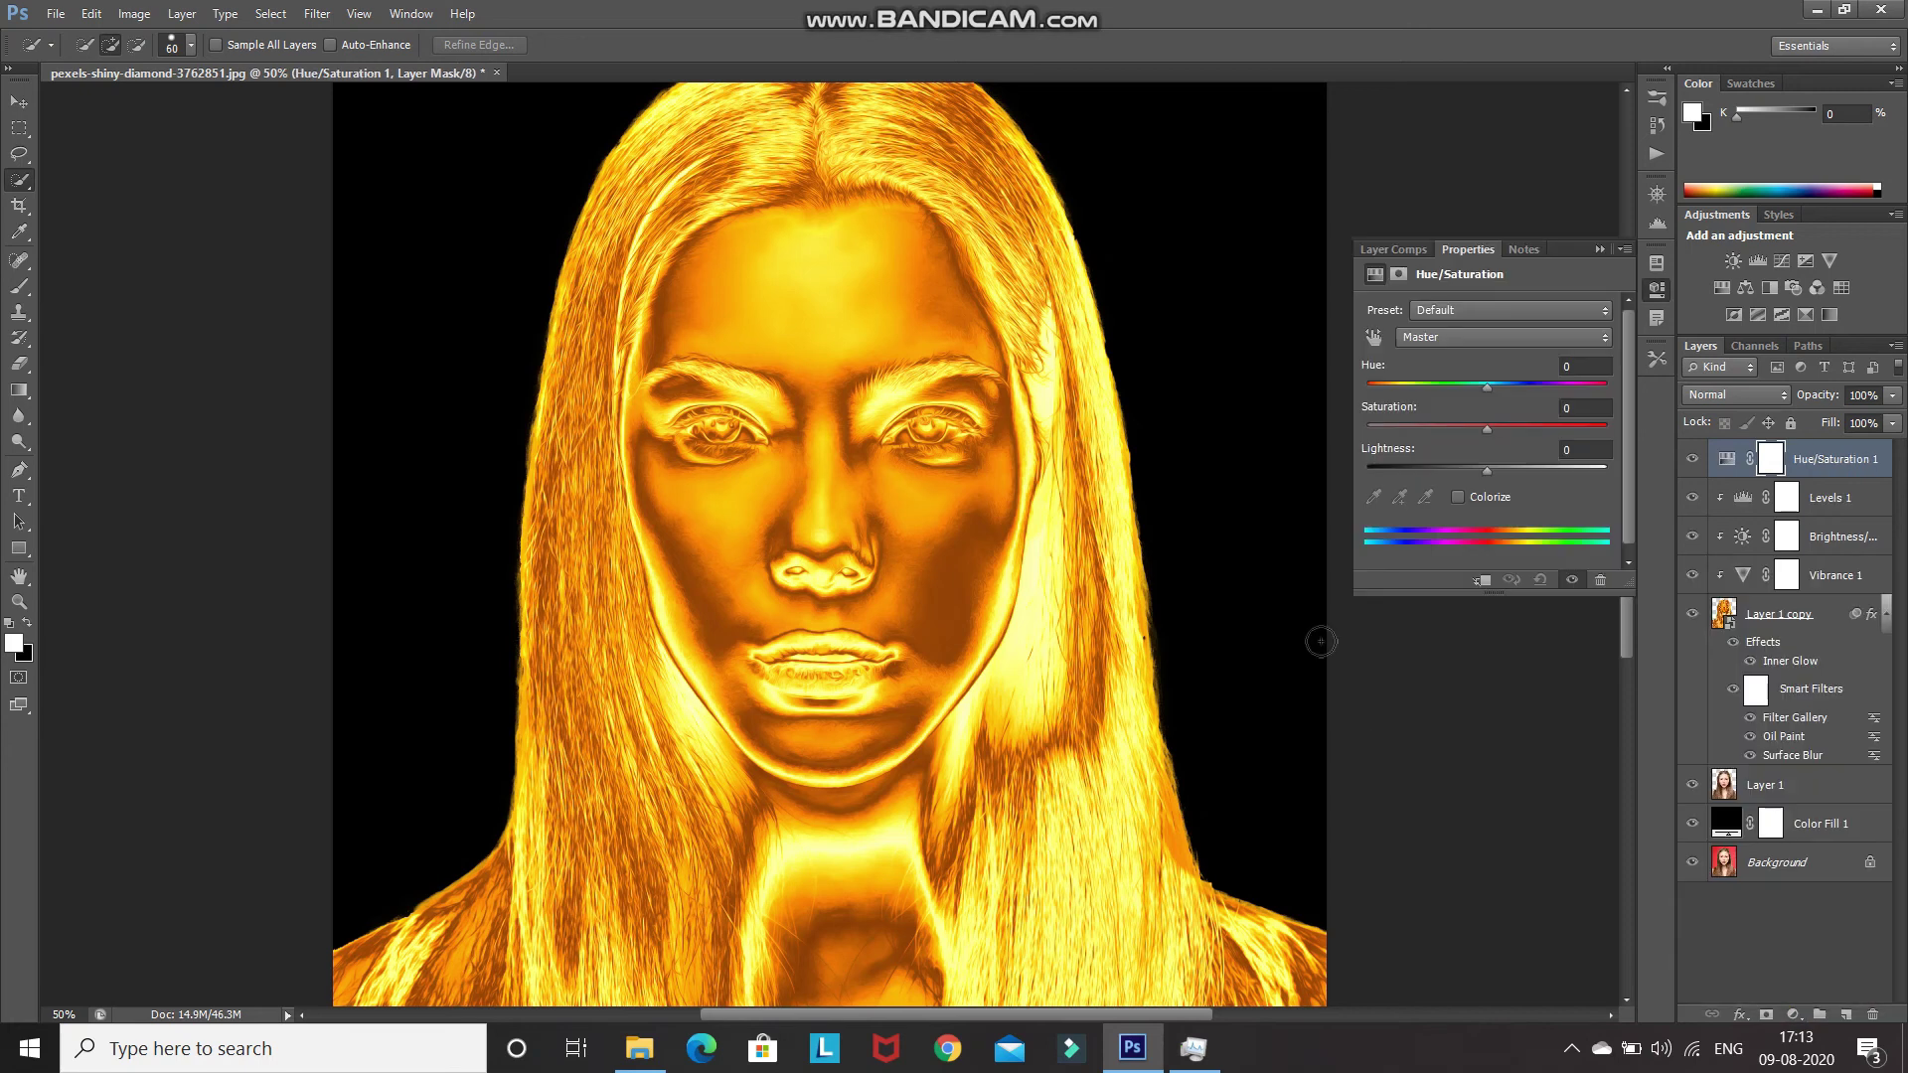
pyautogui.click(1580, 408)
pyautogui.write('-35')
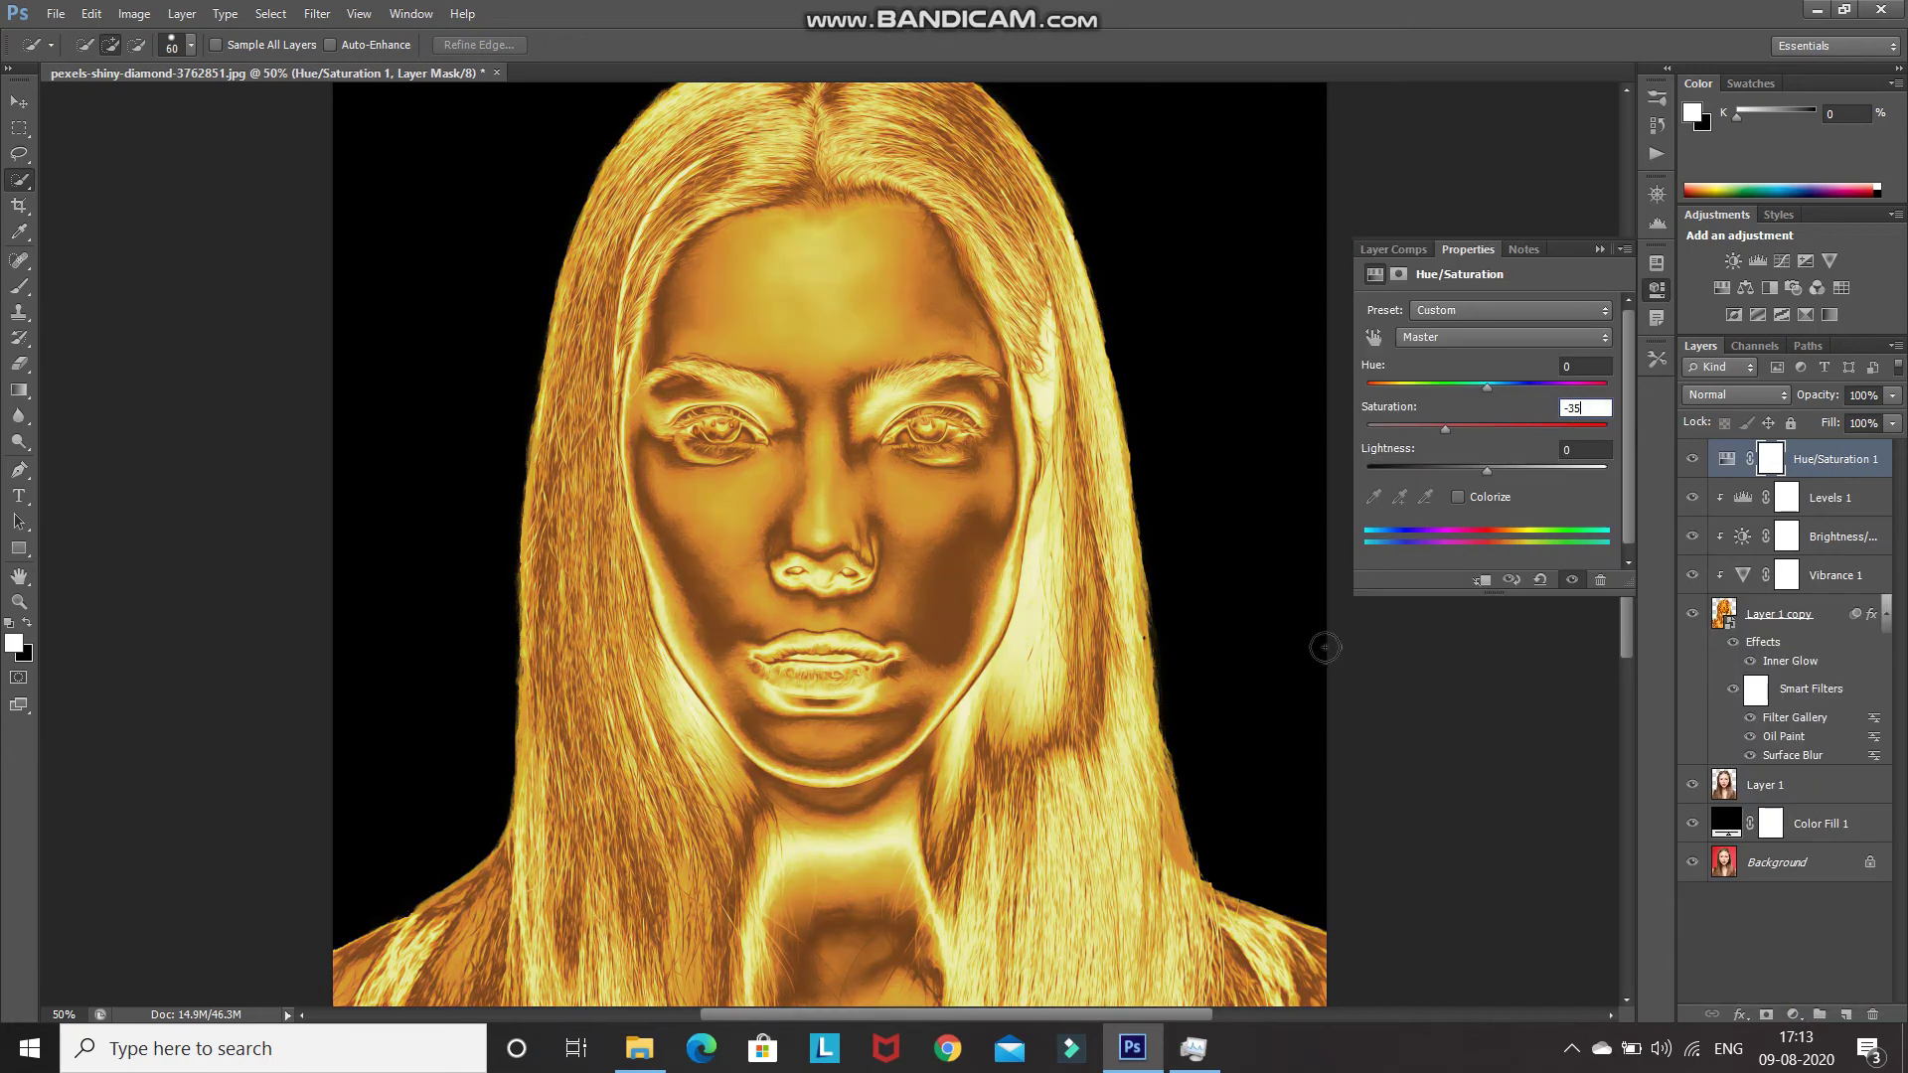
pyautogui.click(1481, 579)
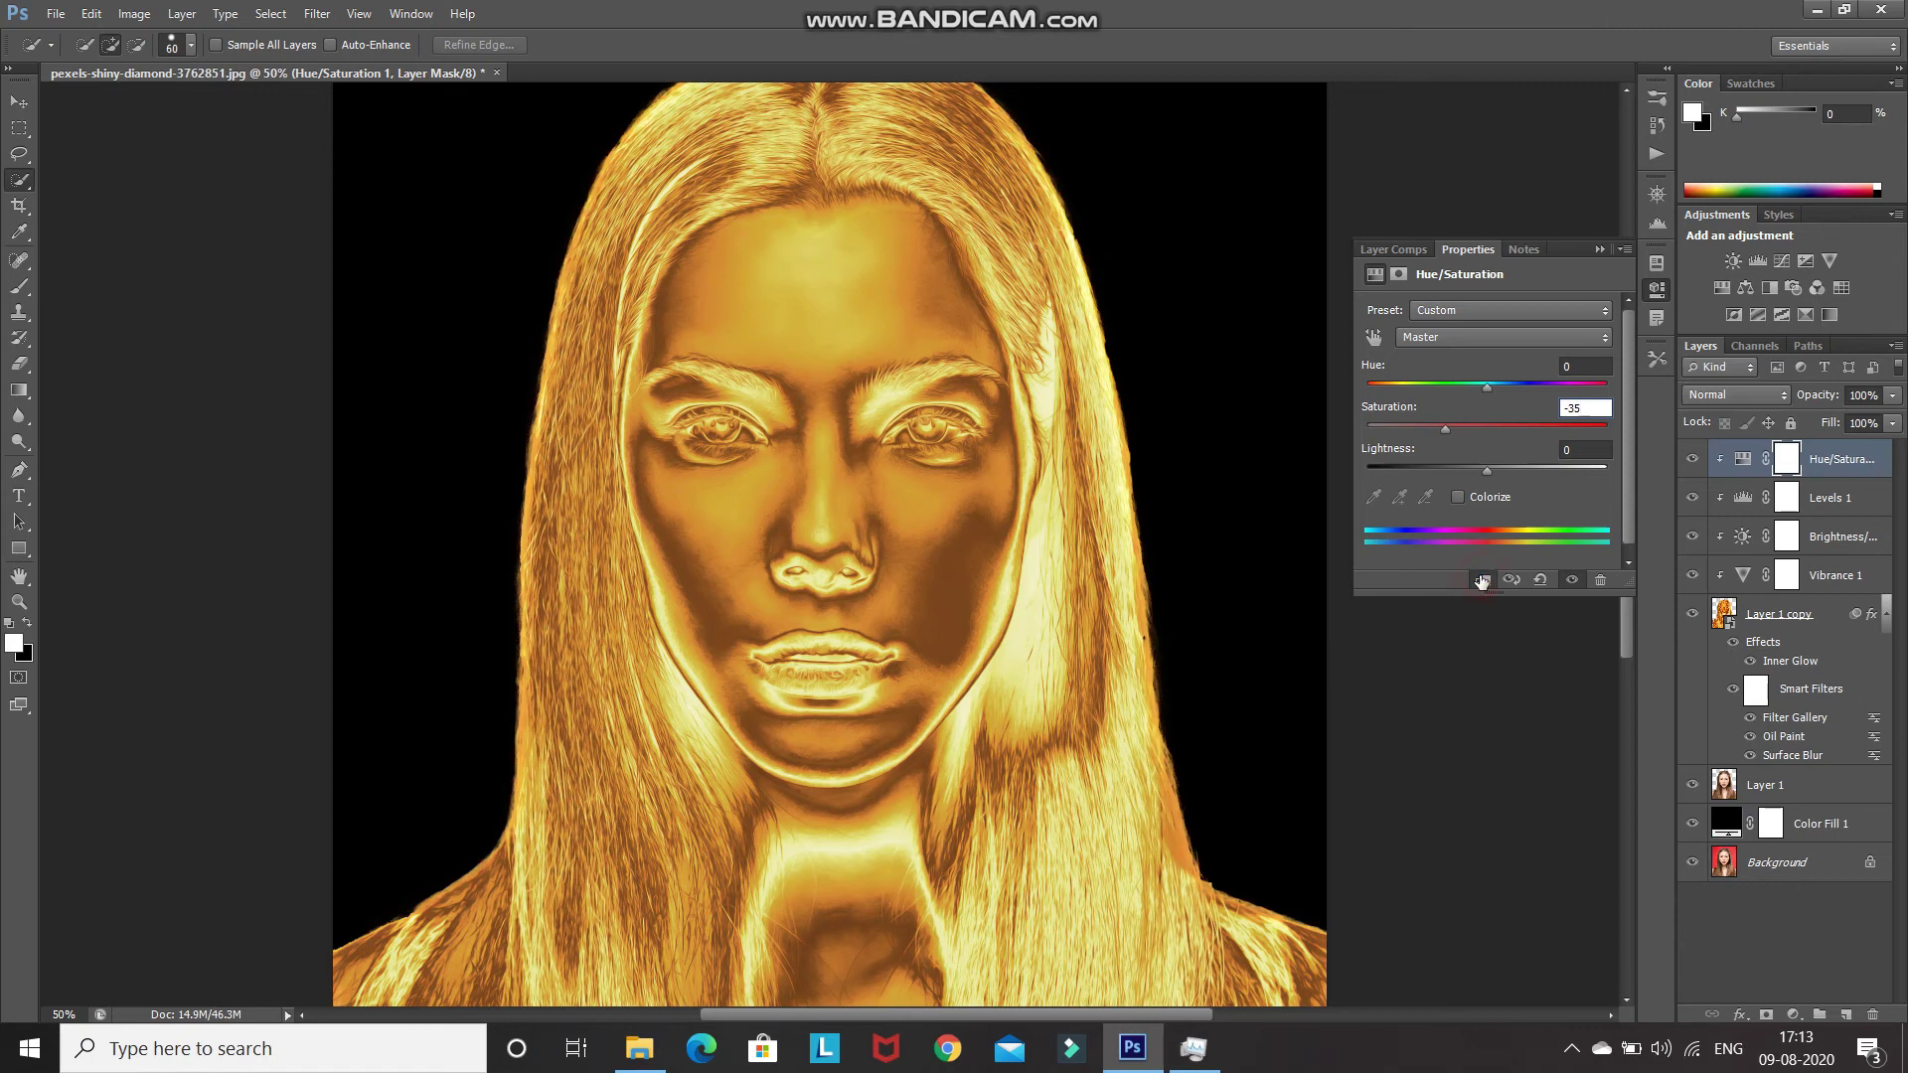
pyautogui.click(1599, 249)
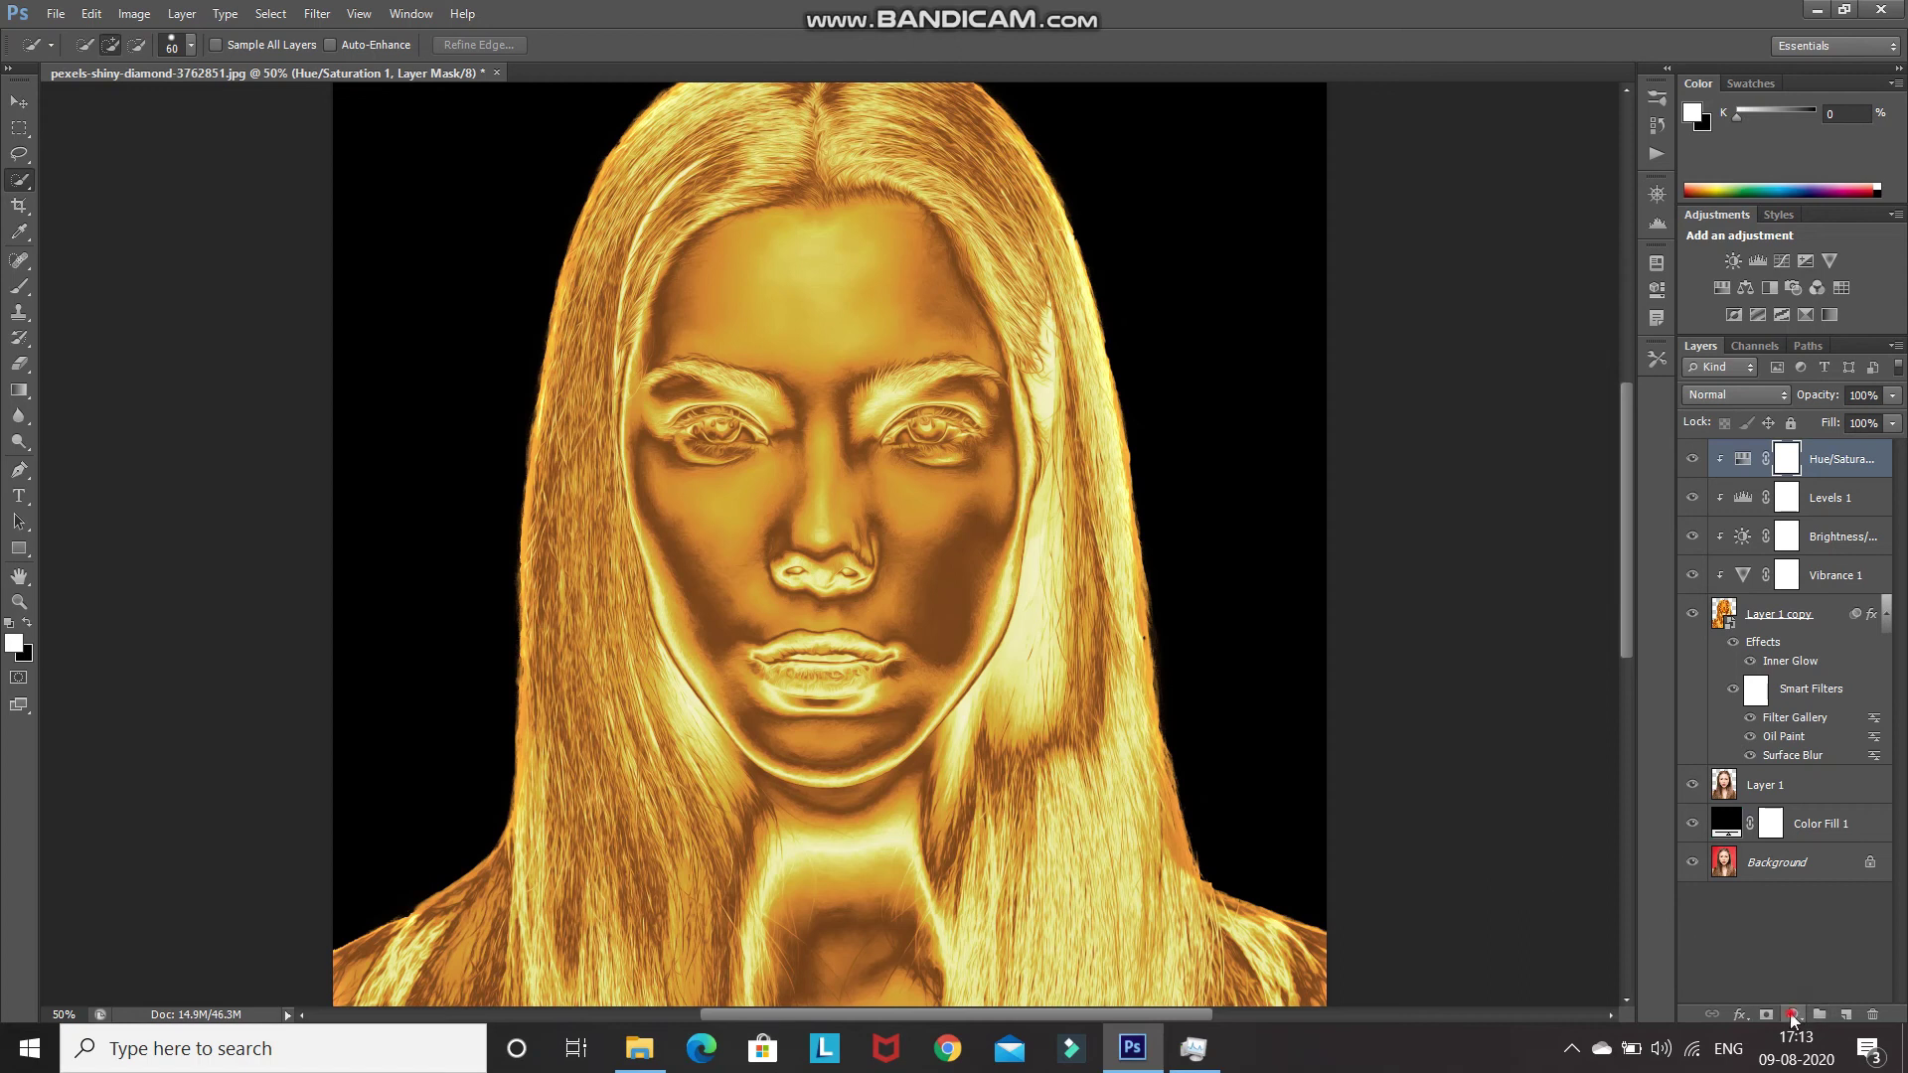
# Add a Color Balance adjustment with midtones Cyan-Red -30 and Yellow-Blue -10, clipped to Layer 1 copy
pyautogui.click(1793, 1014)
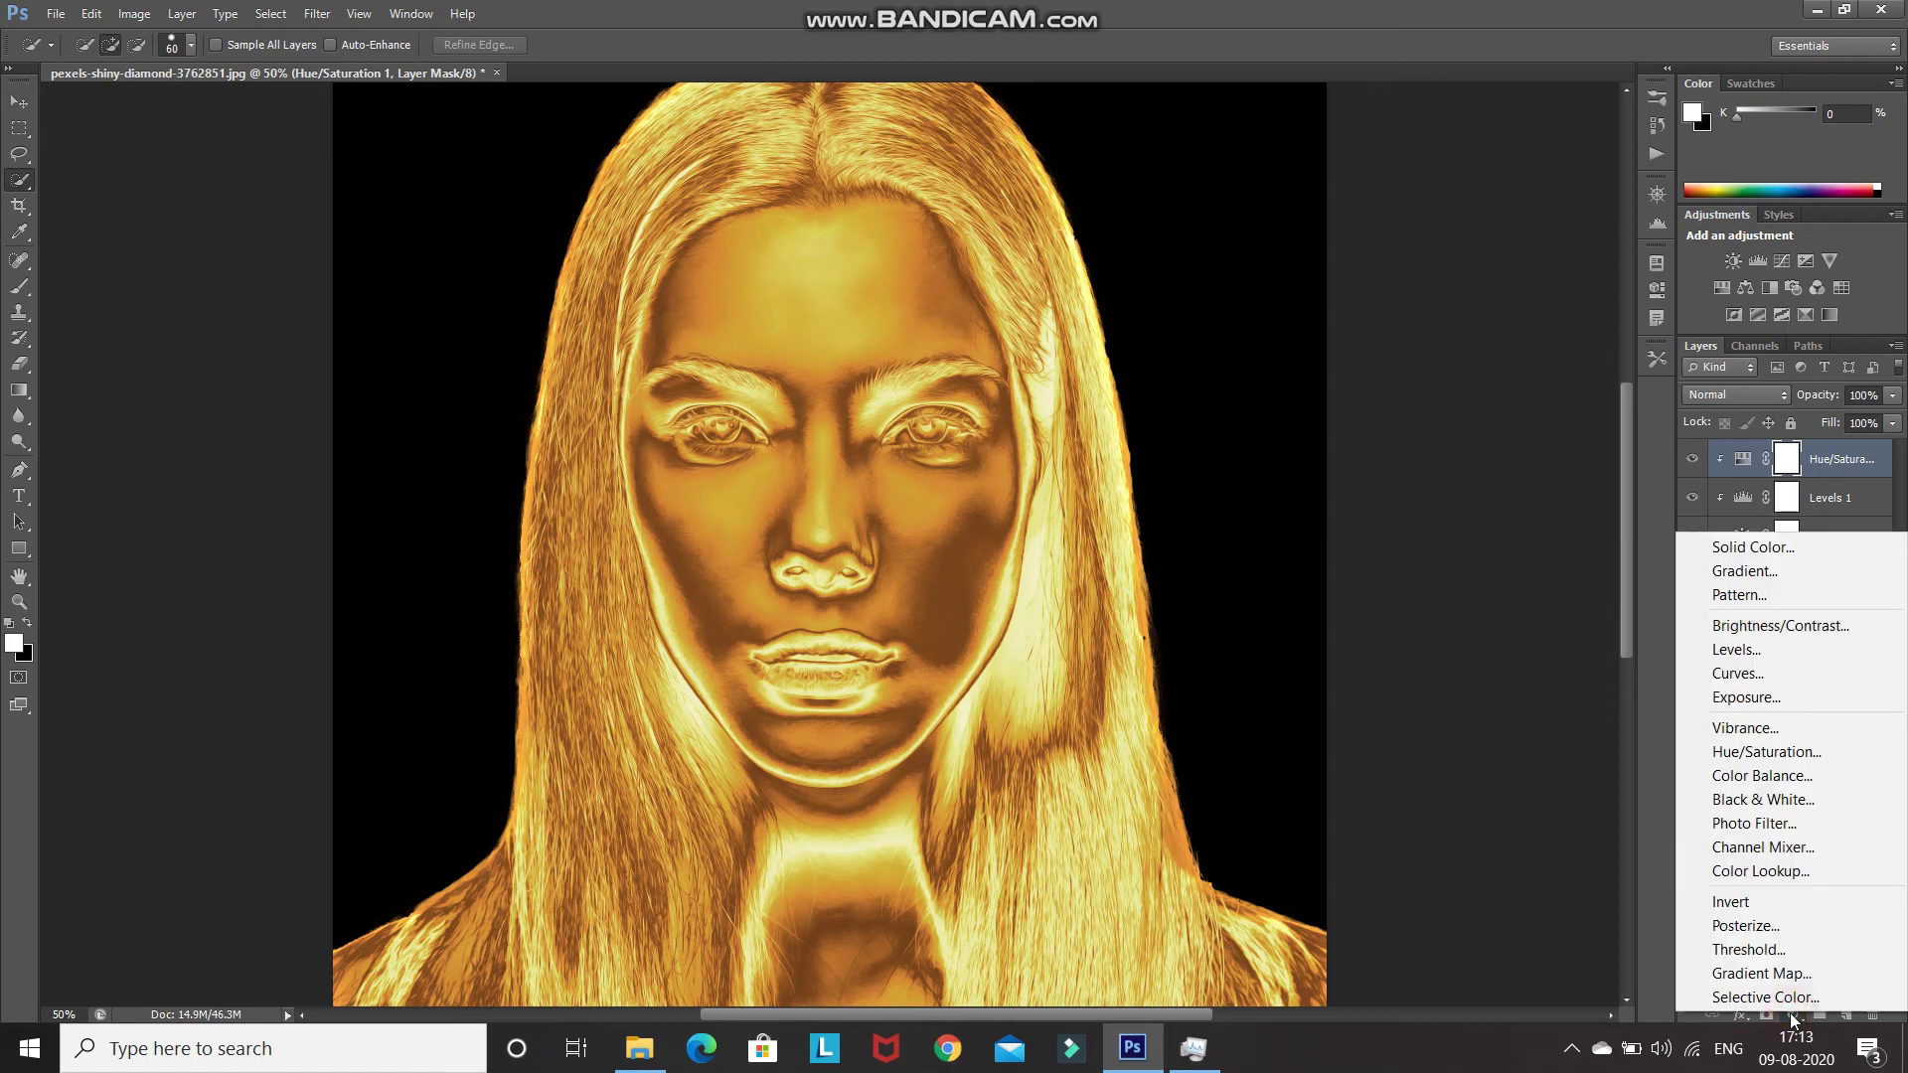
pyautogui.click(1747, 777)
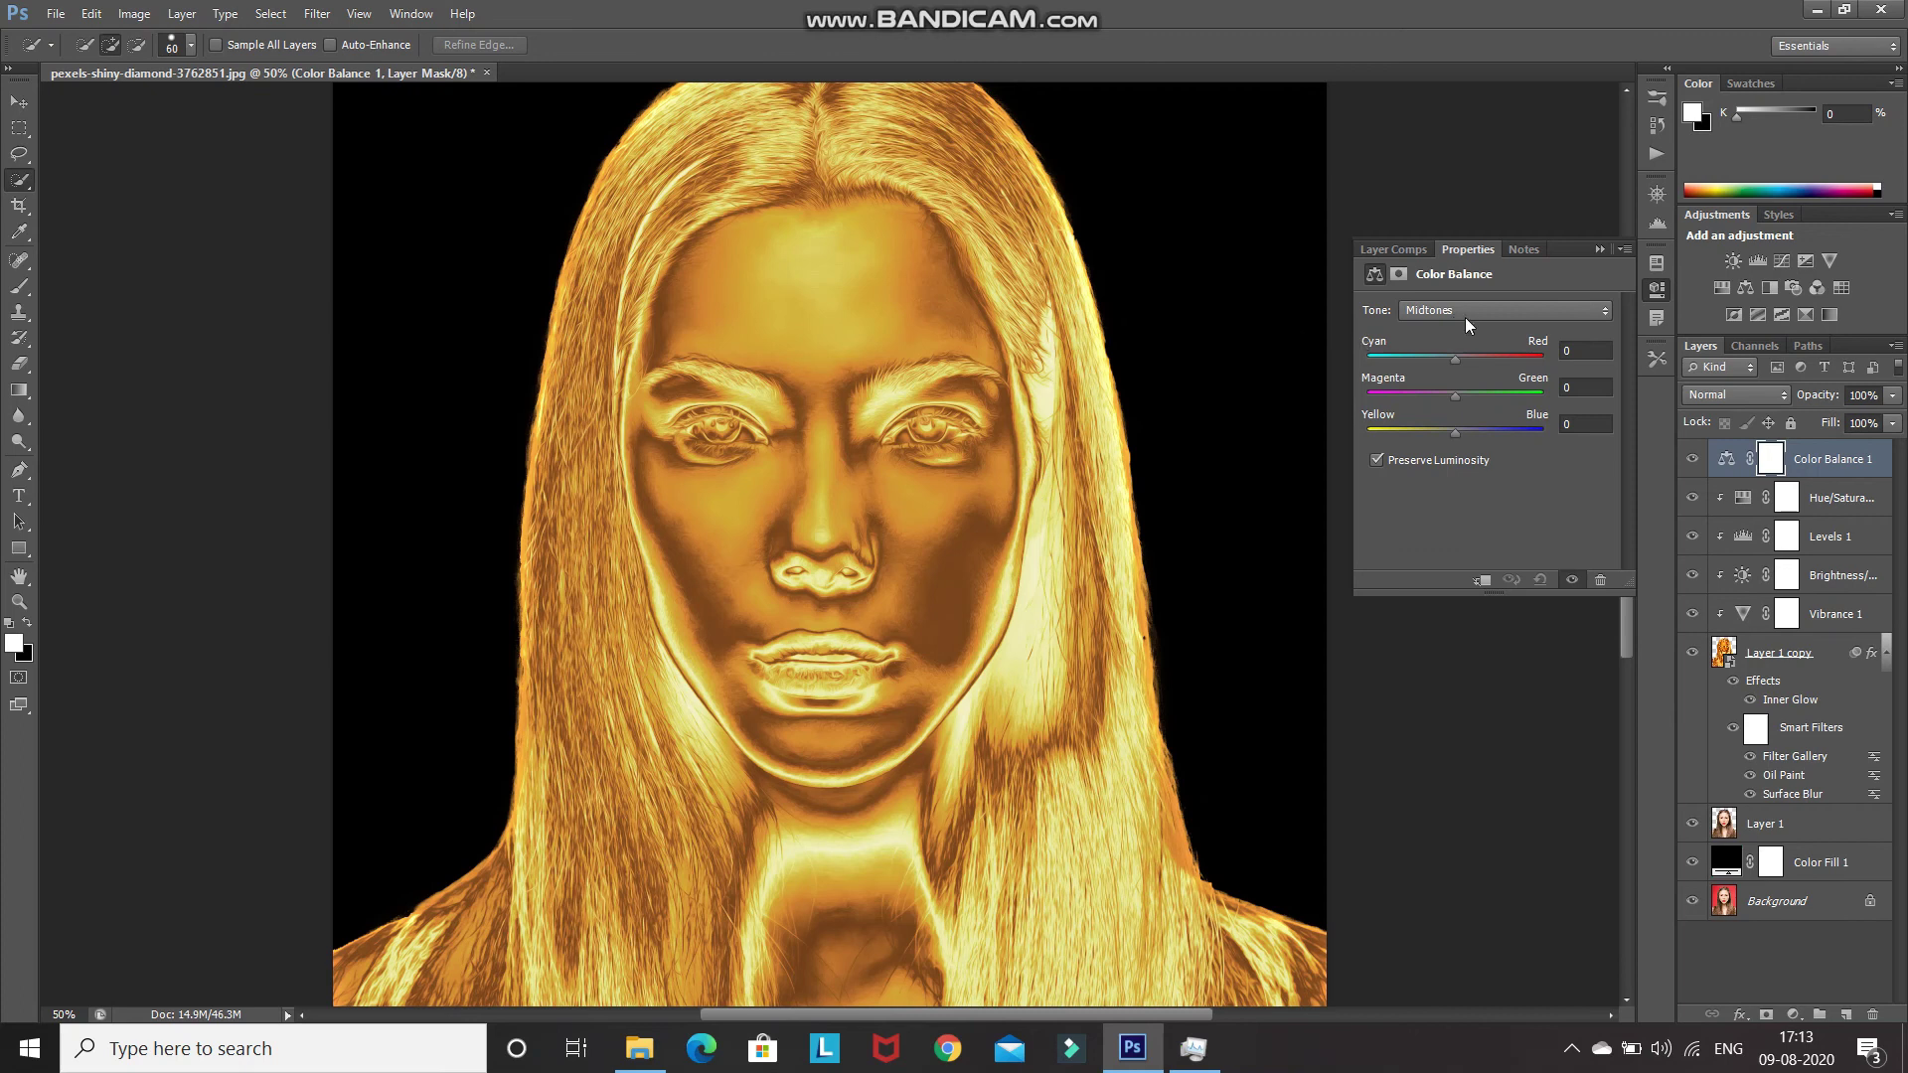
pyautogui.click(1583, 351)
pyautogui.write('-30')
pyautogui.click(1580, 425)
pyautogui.write('-10')
pyautogui.click(1481, 580)
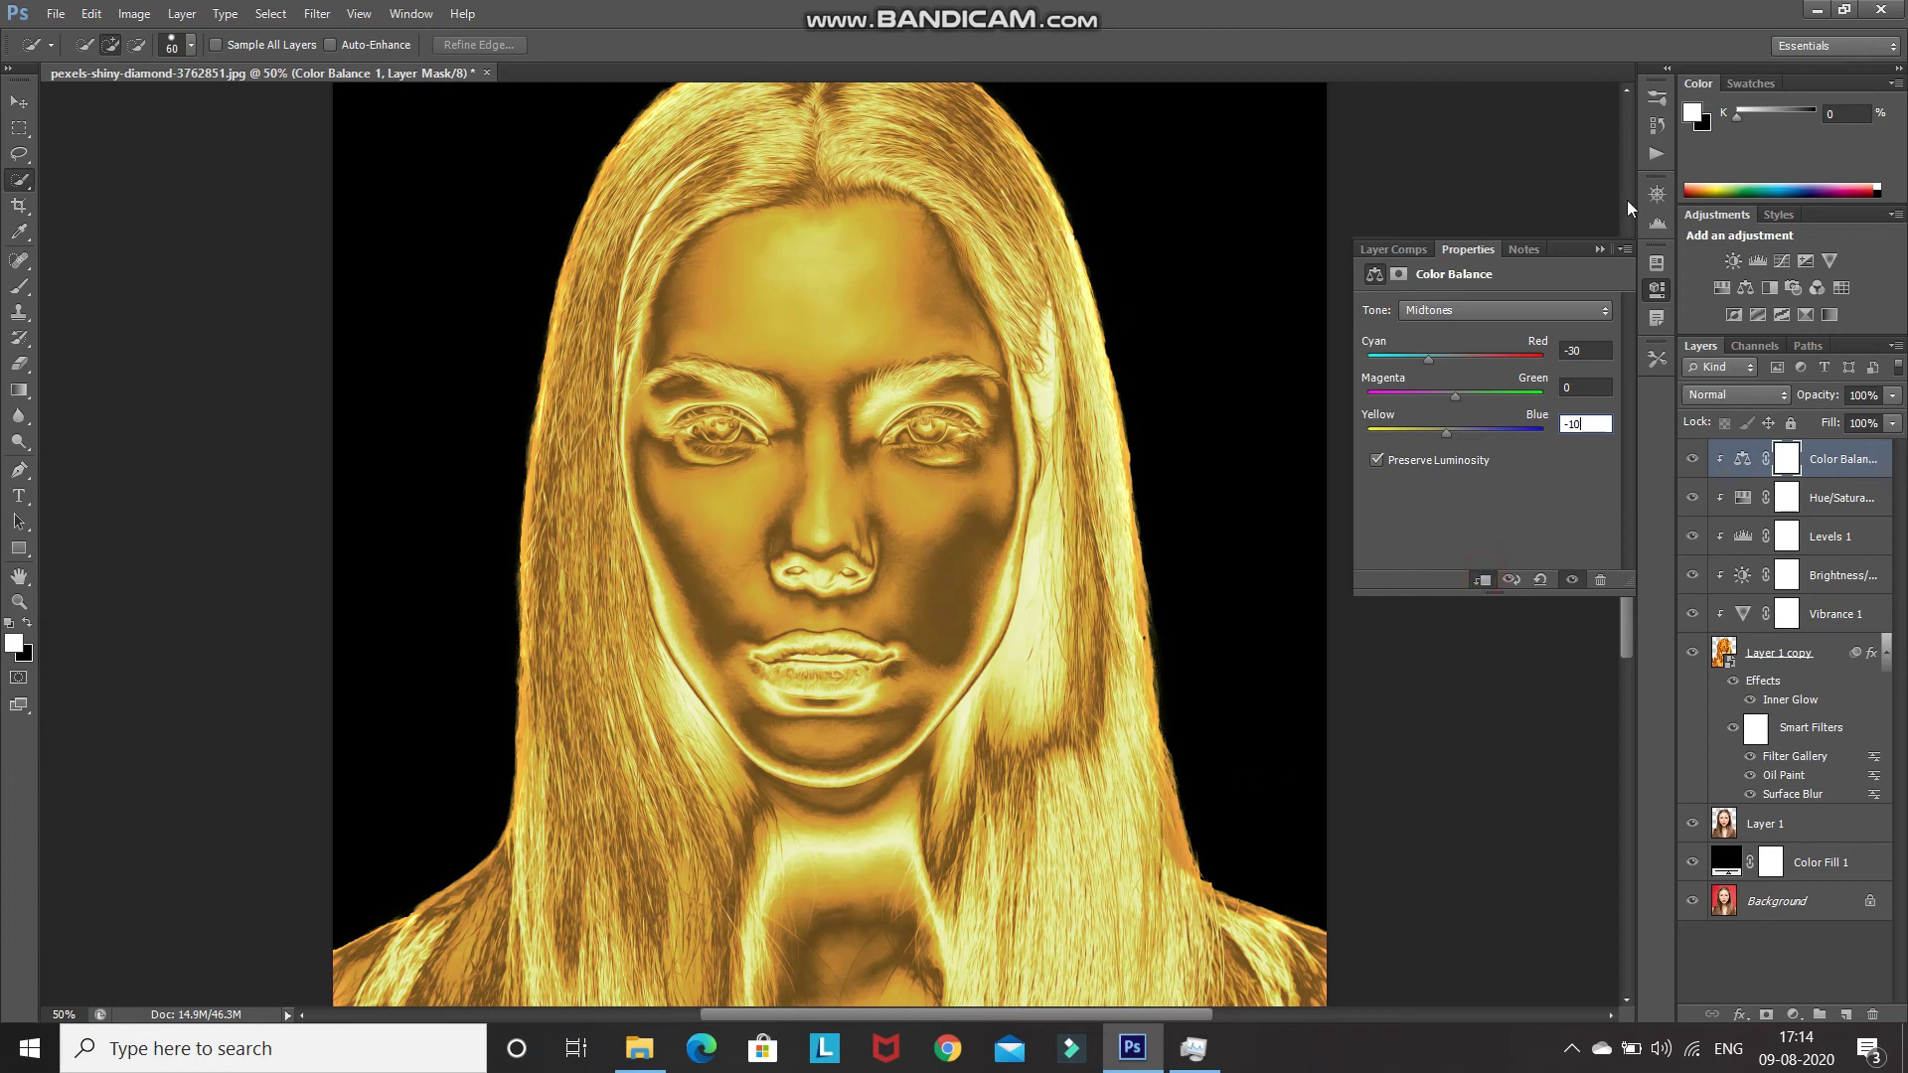
pyautogui.click(1600, 249)
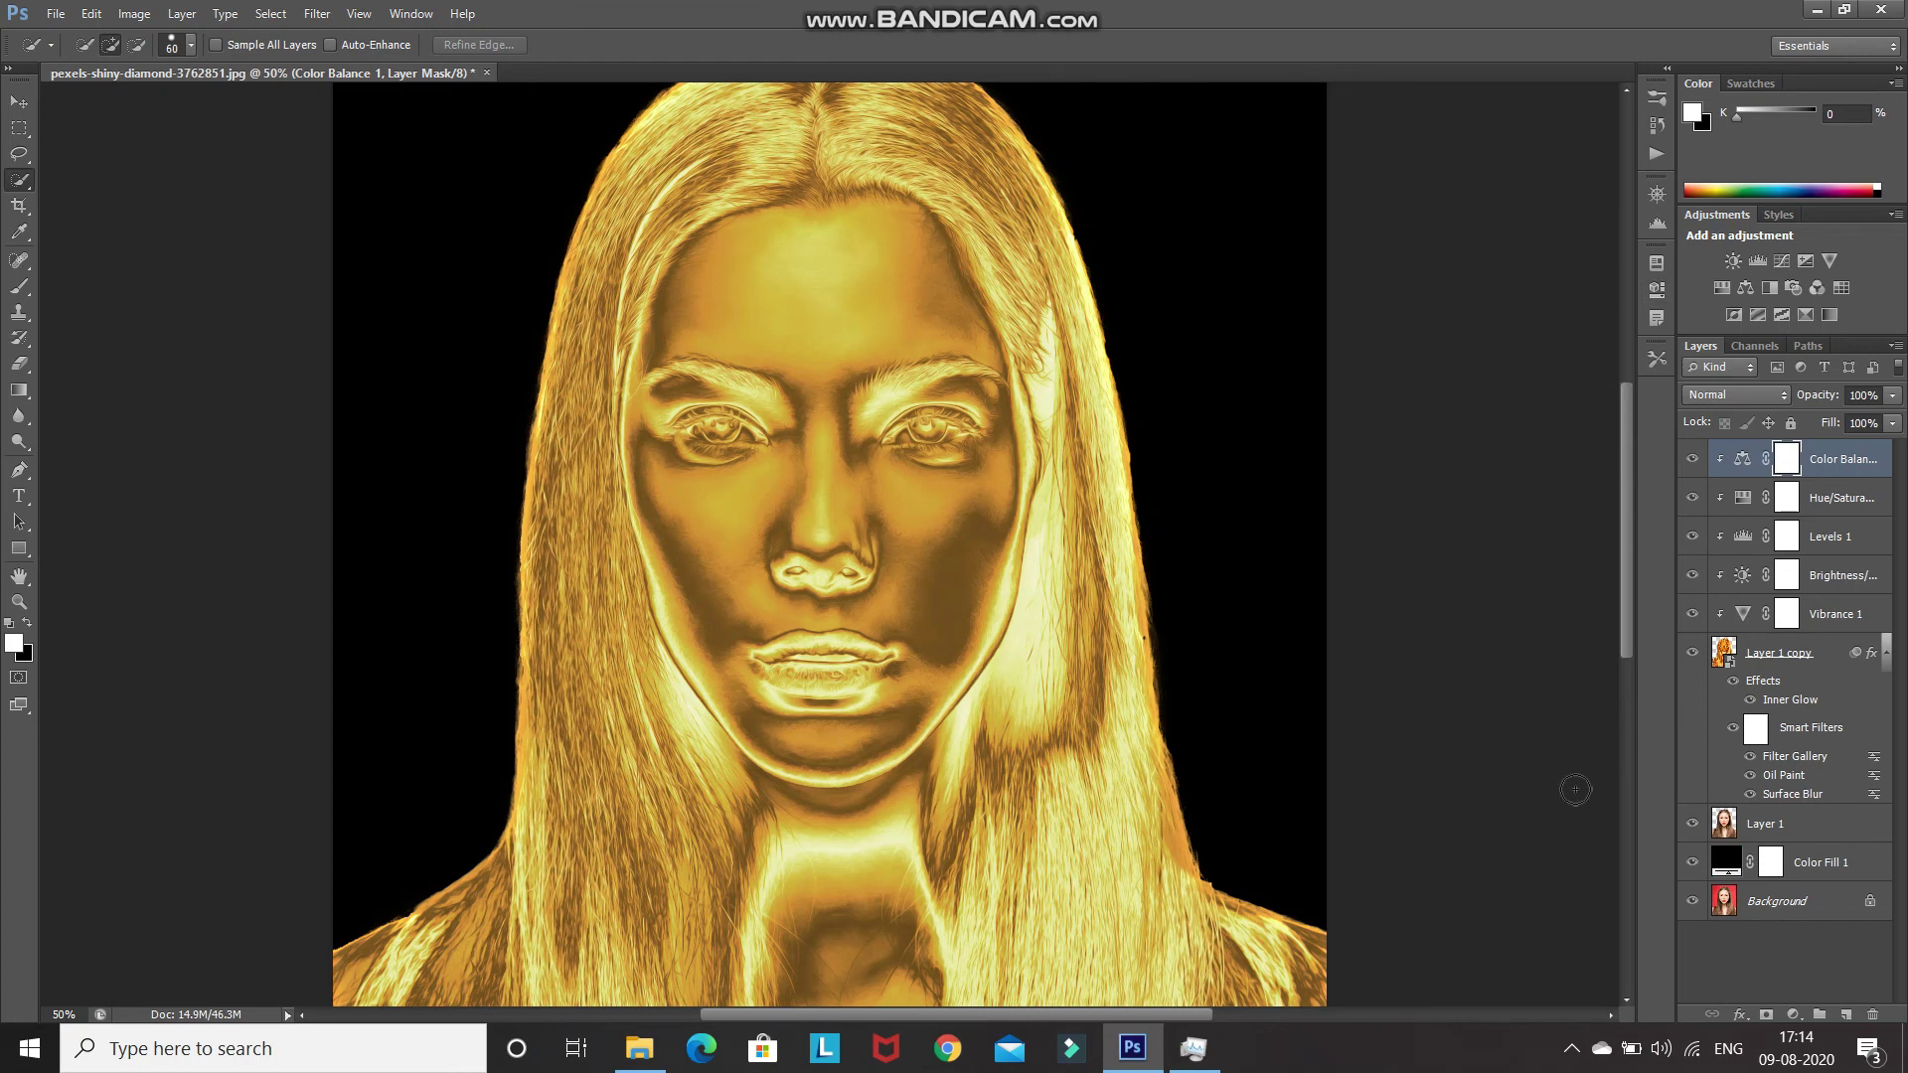
# Create a new empty layer directly above Layer 1
pyautogui.moveTo(1691, 618)
pyautogui.mouseDown()
pyautogui.moveTo(1690, 428)
pyautogui.moveTo(1704, 641)
pyautogui.mouseUp()
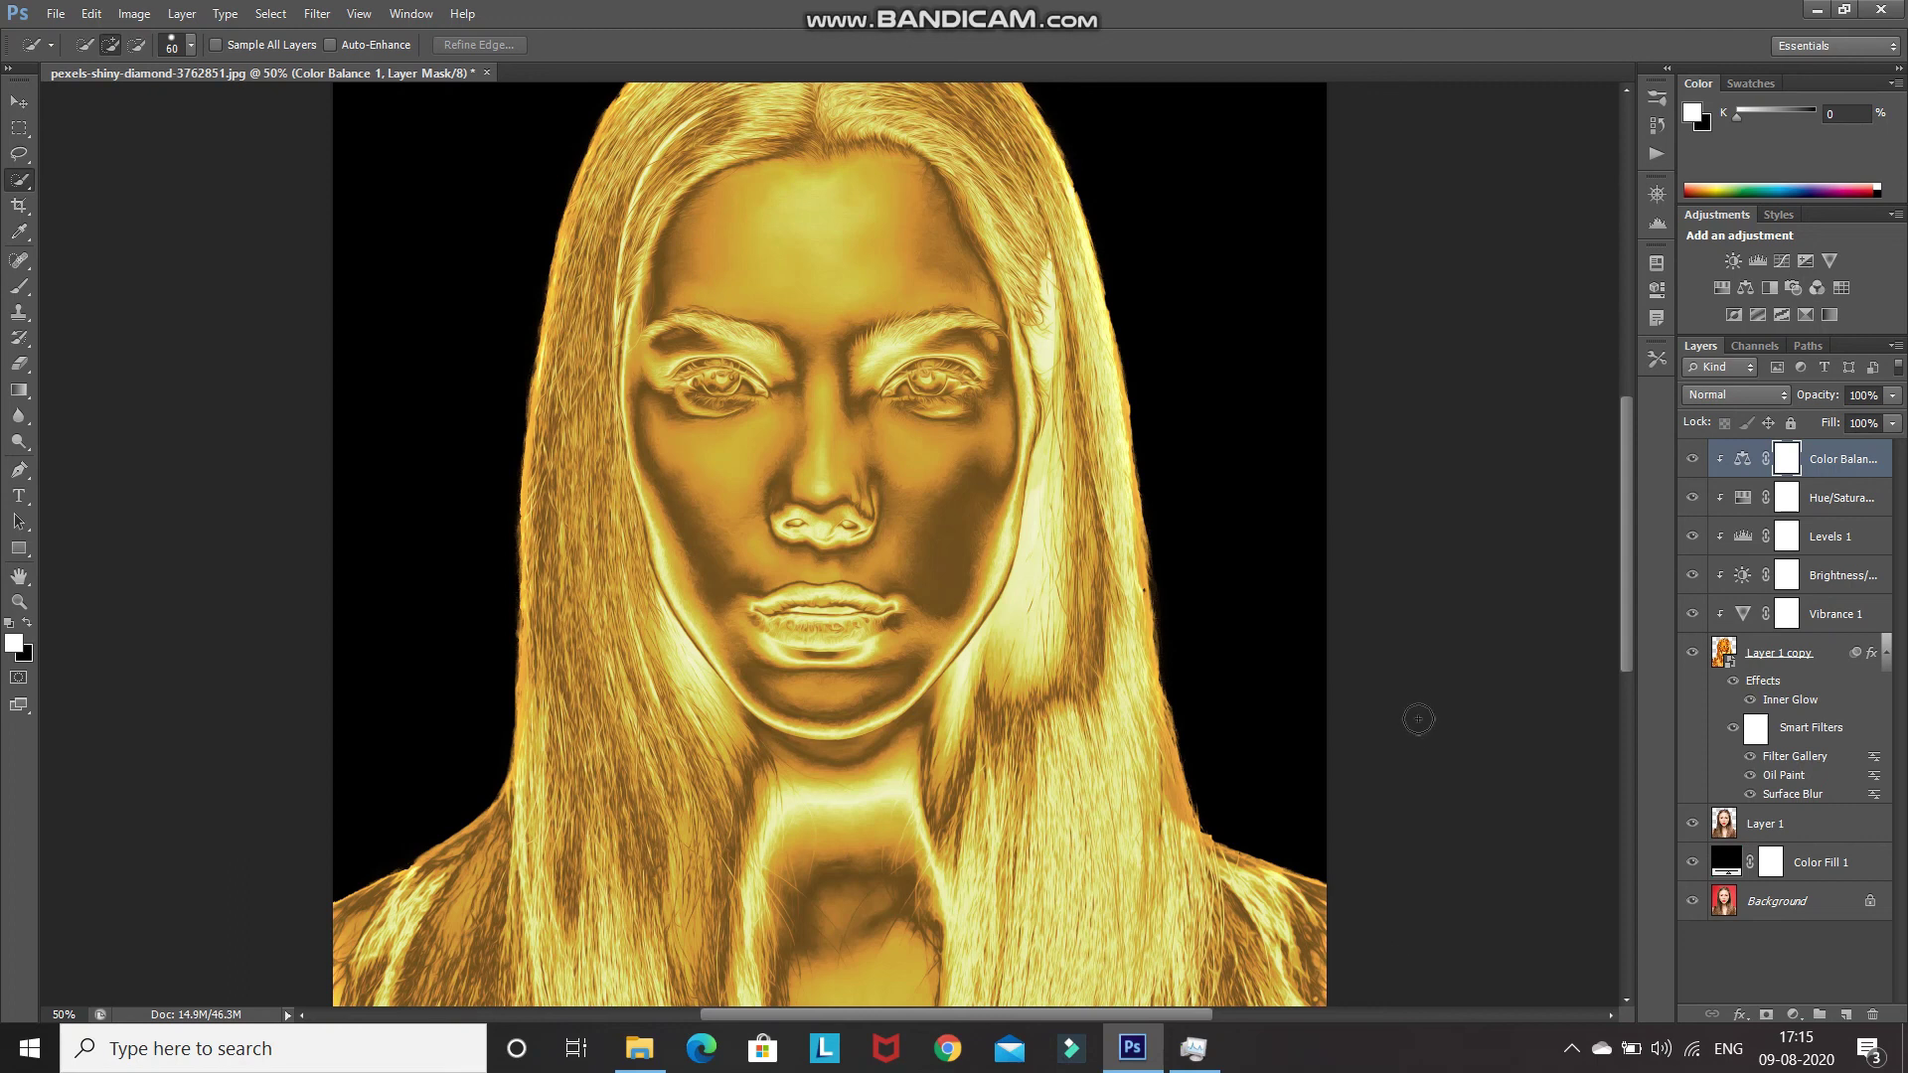
pyautogui.click(1837, 833)
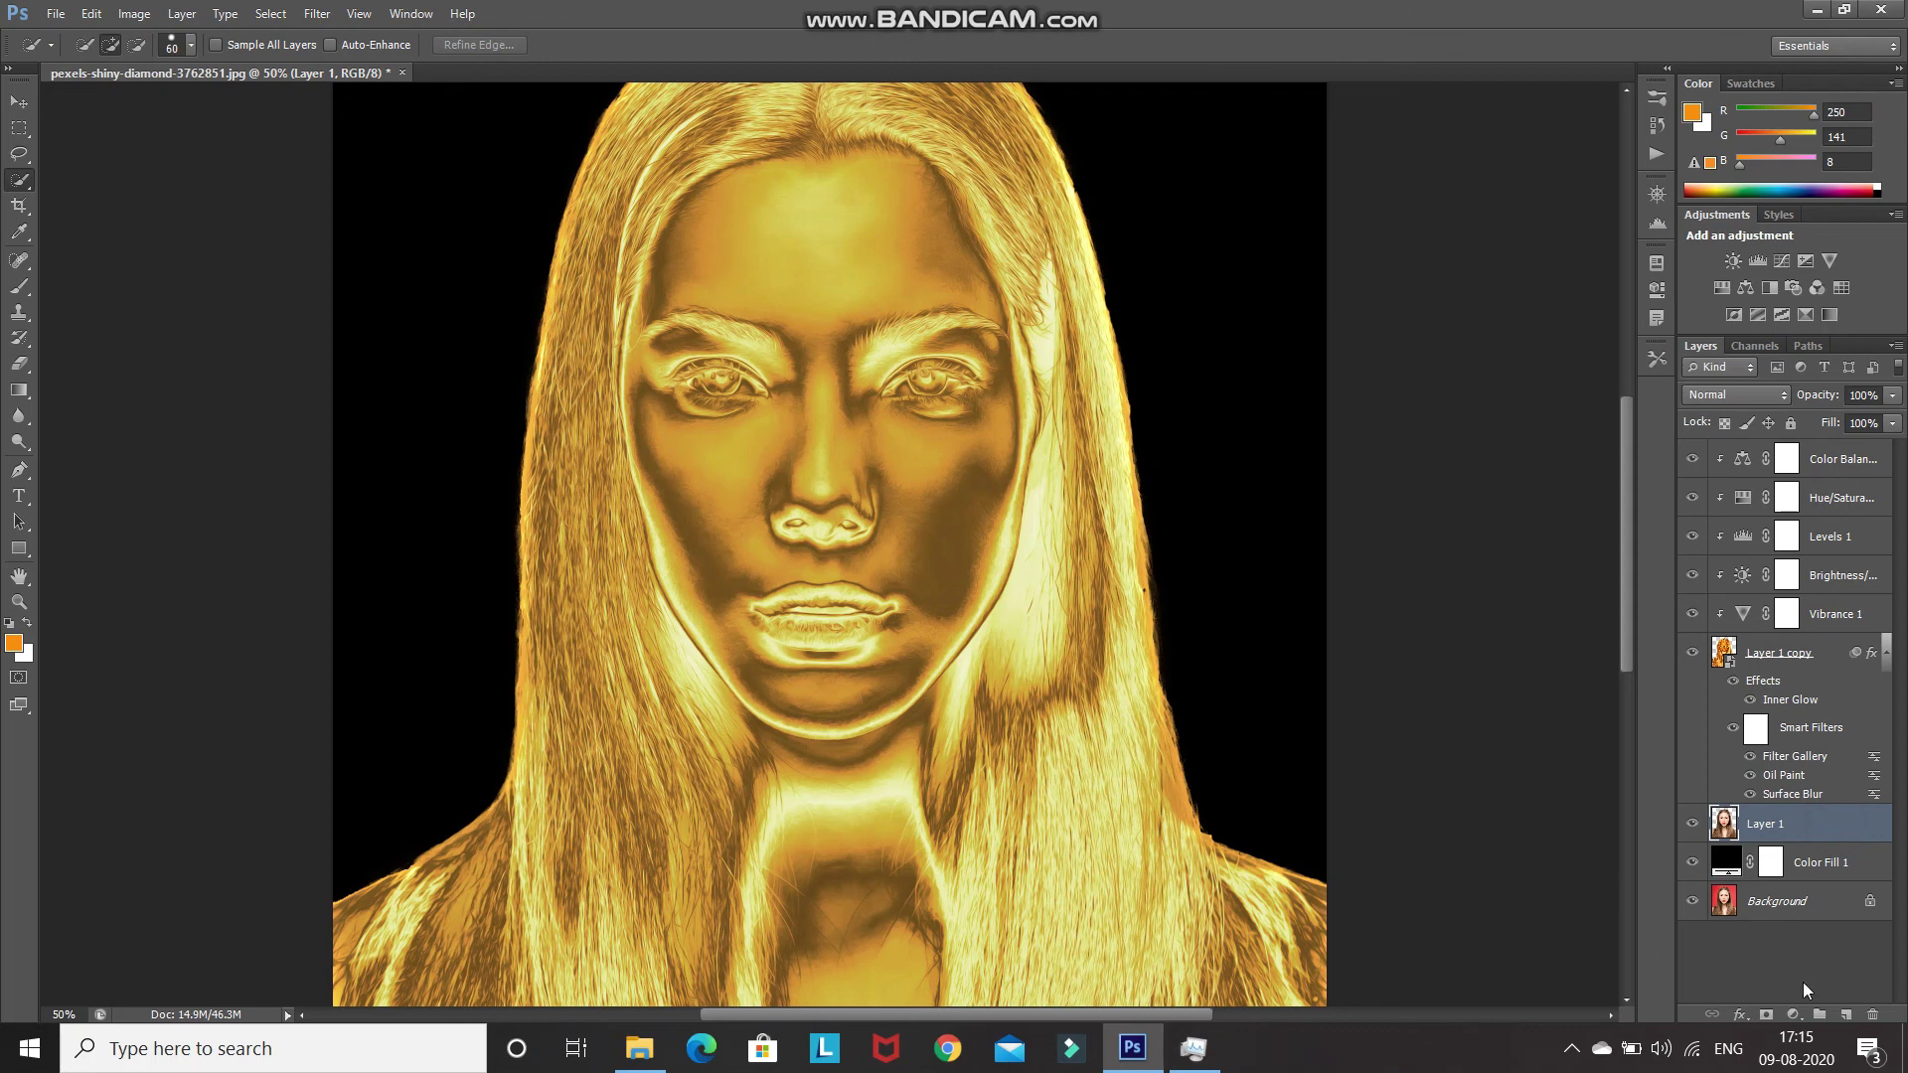
pyautogui.click(1847, 1014)
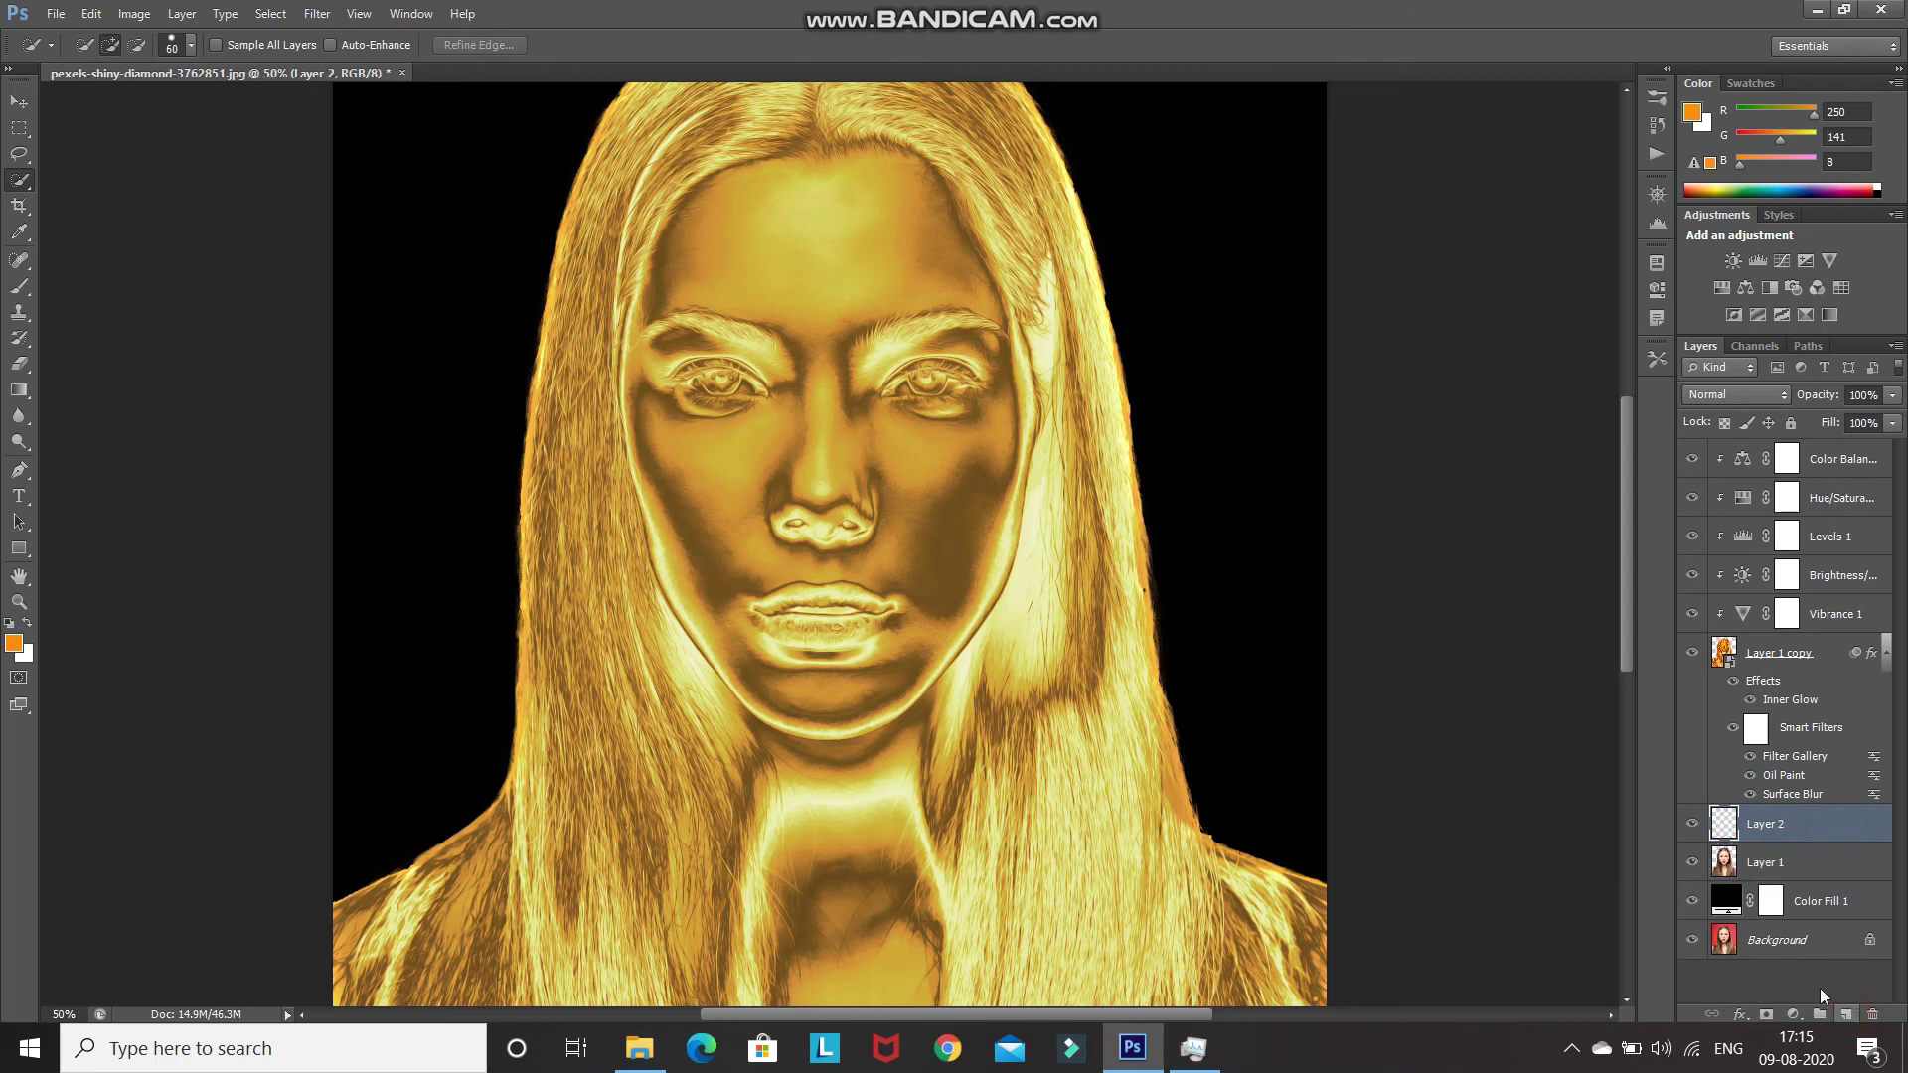
# Paint an orange (#fa8d08) glow behind the woman on Layer 2 with a greatly enlarged soft round brush at 0% hardness
pyautogui.click(13, 289)
pyautogui.click(68, 288)
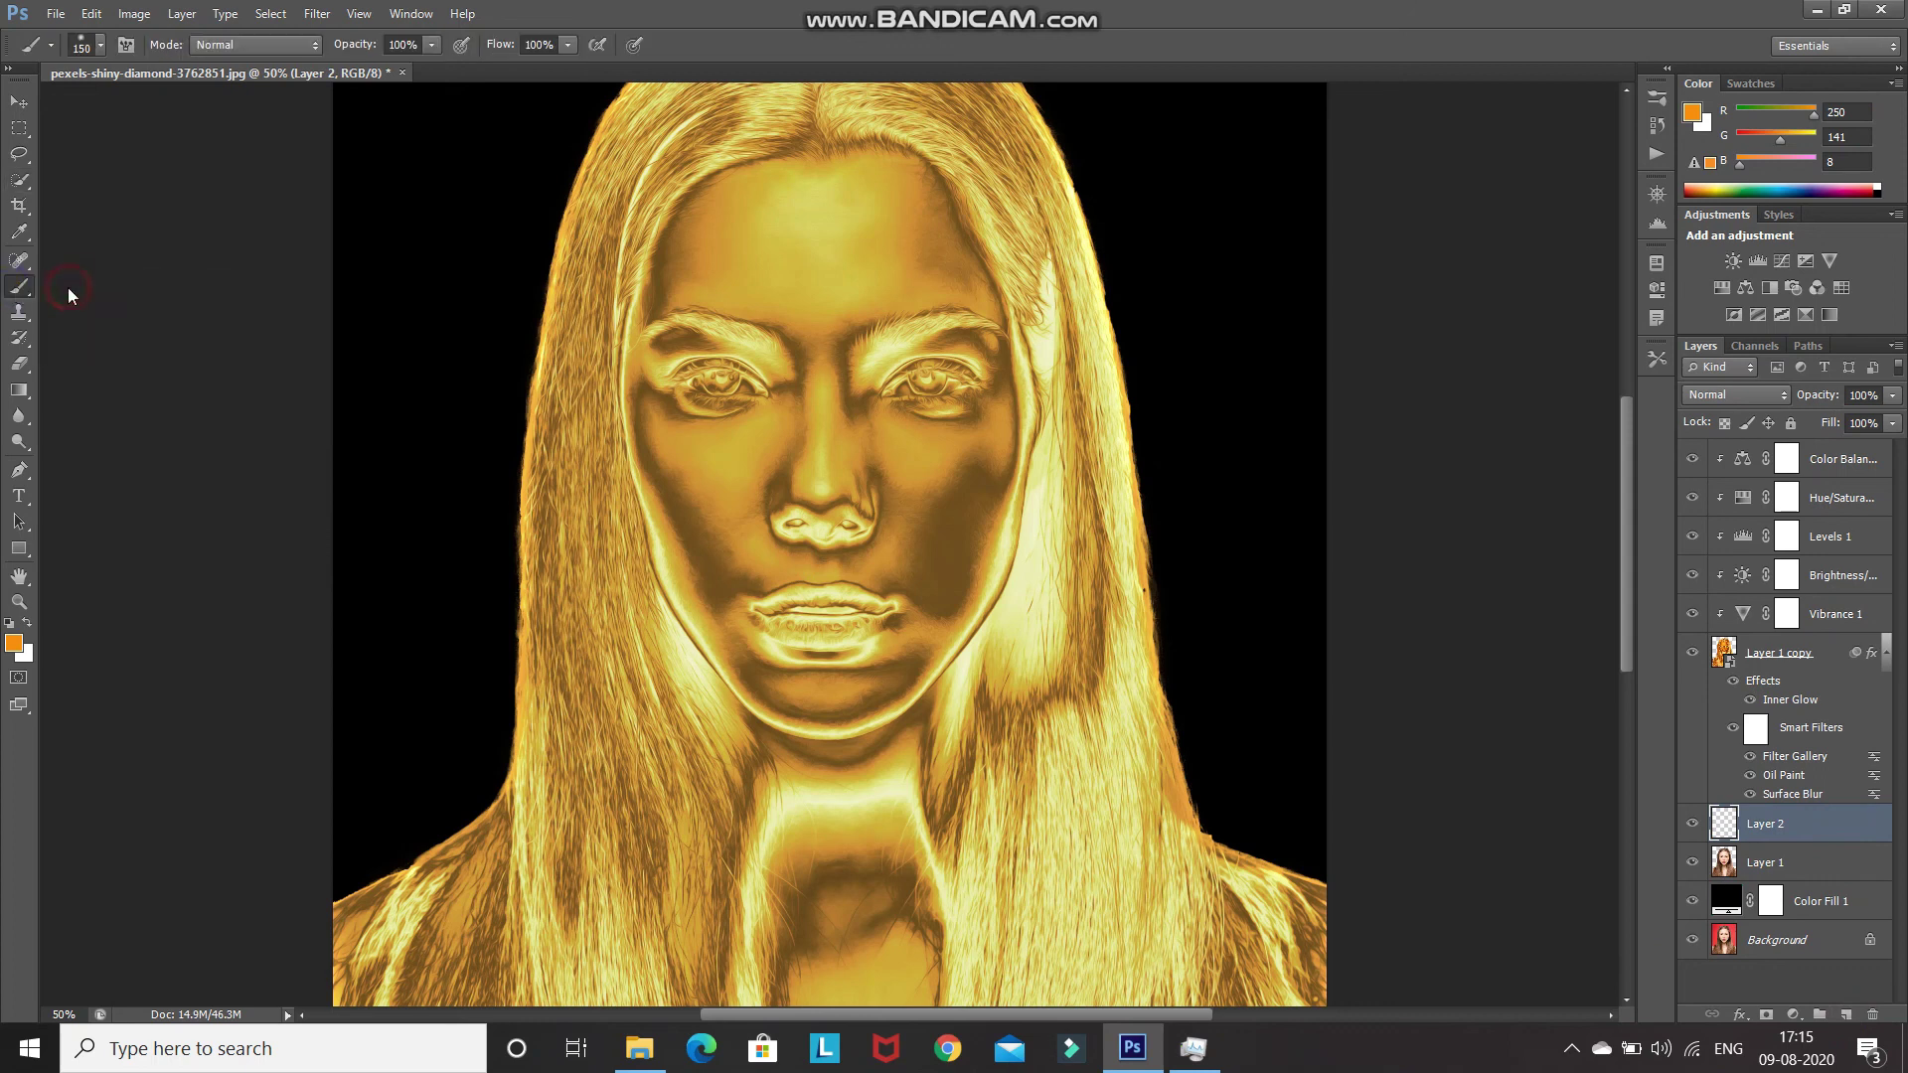
pyautogui.click(102, 44)
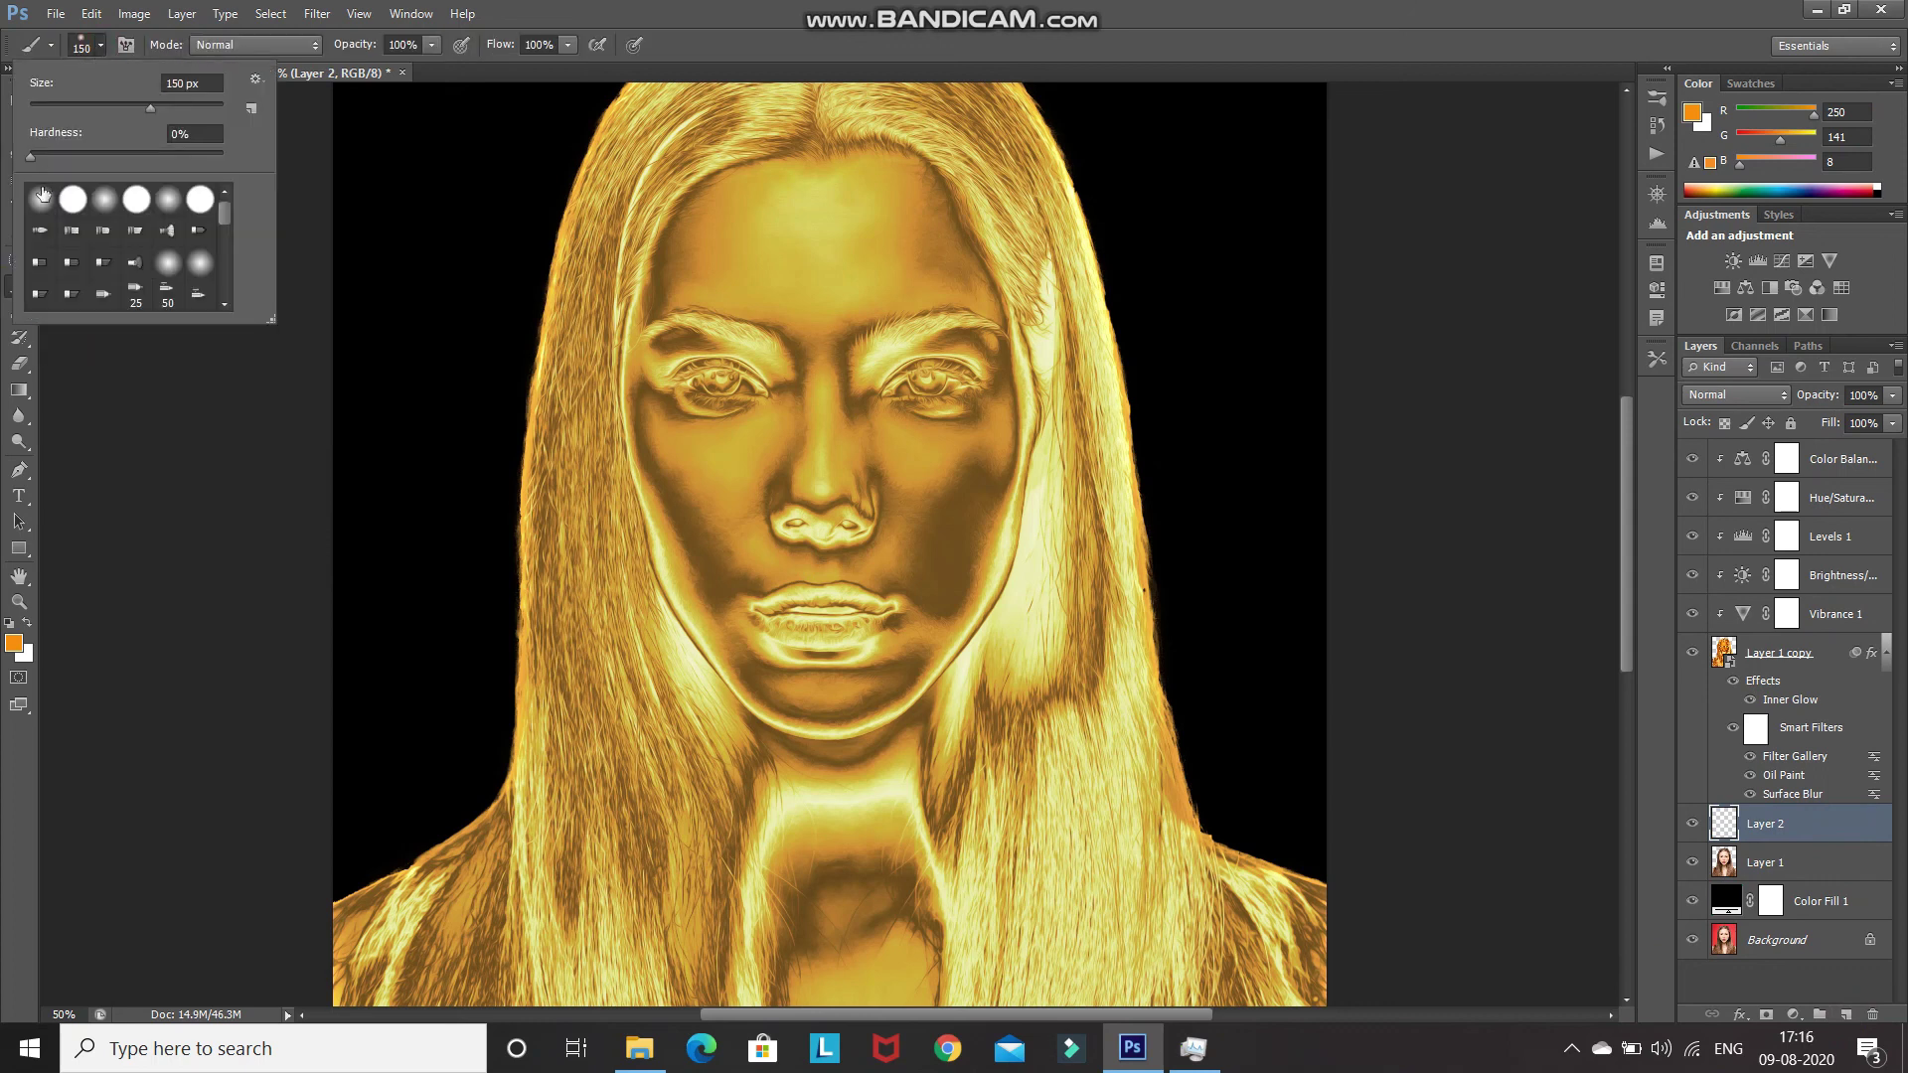
pyautogui.doubleClick(42, 195)
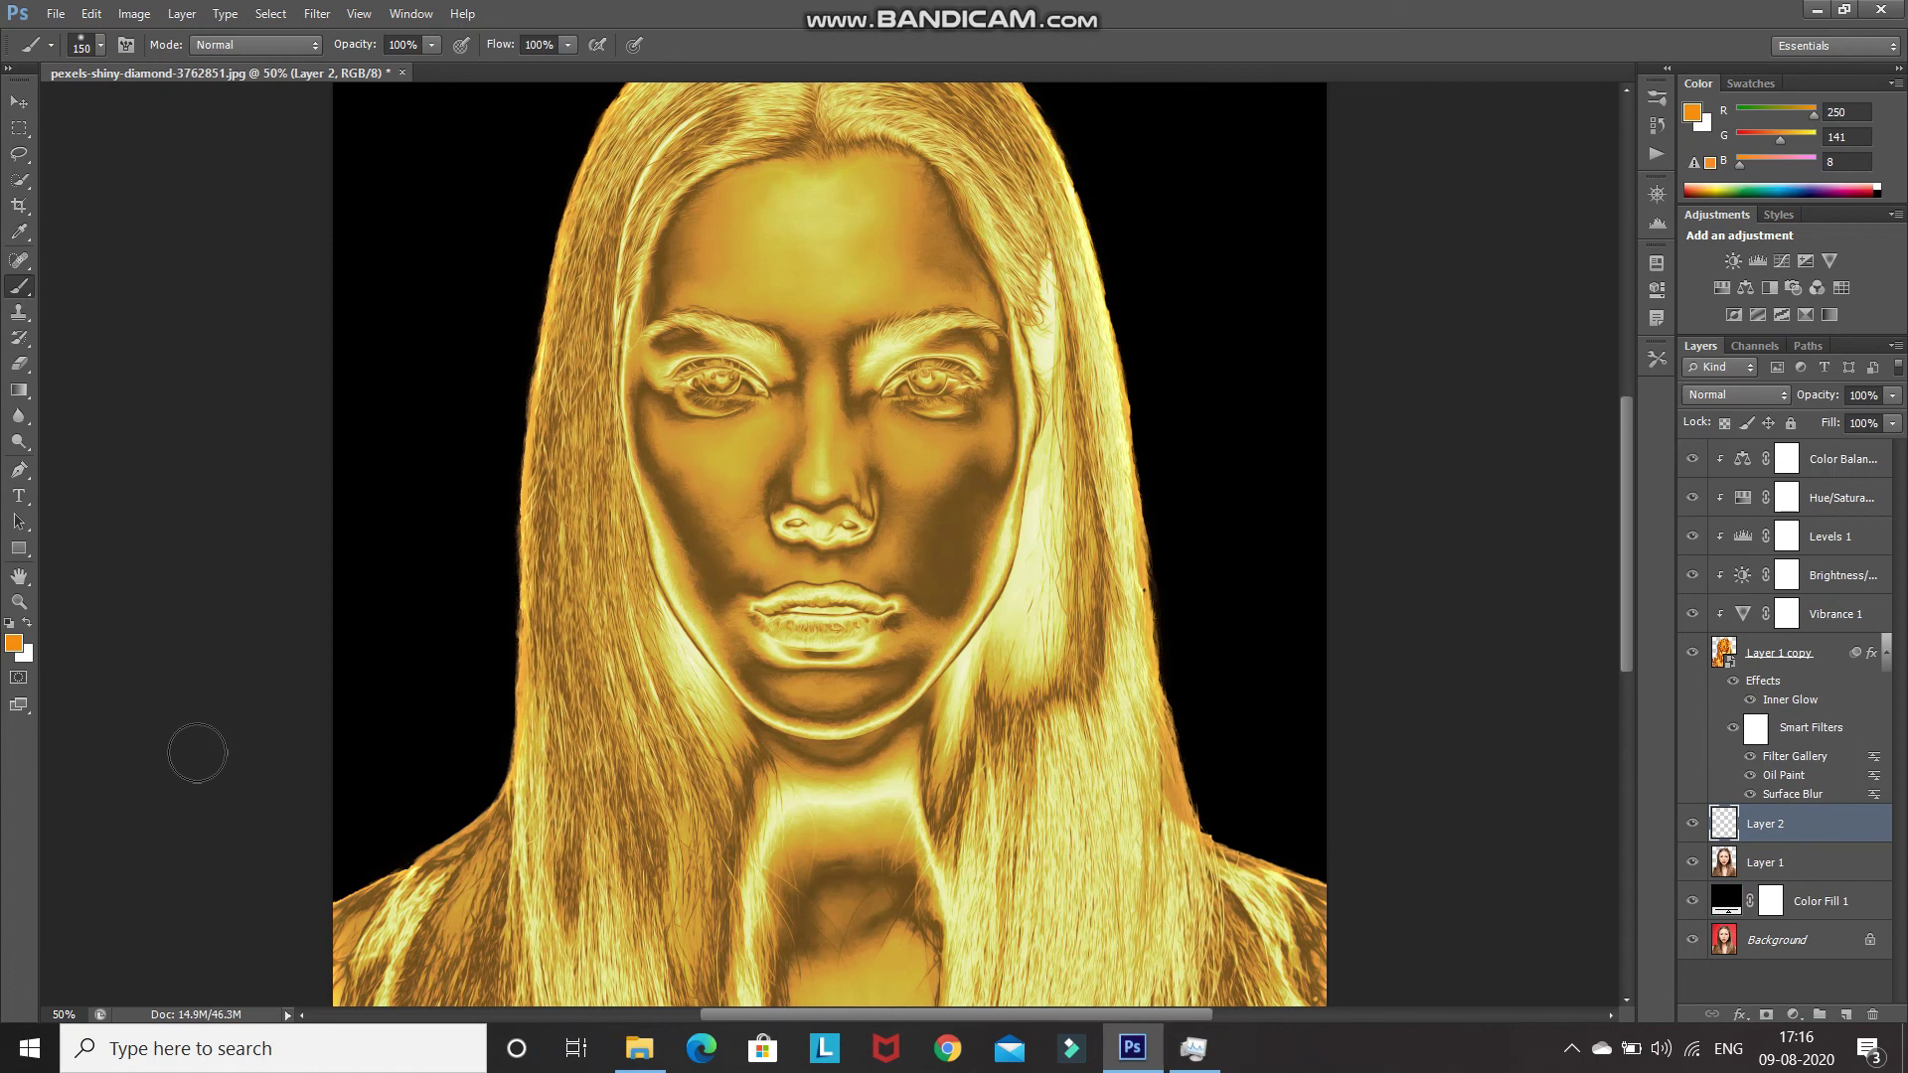
pyautogui.click(14, 644)
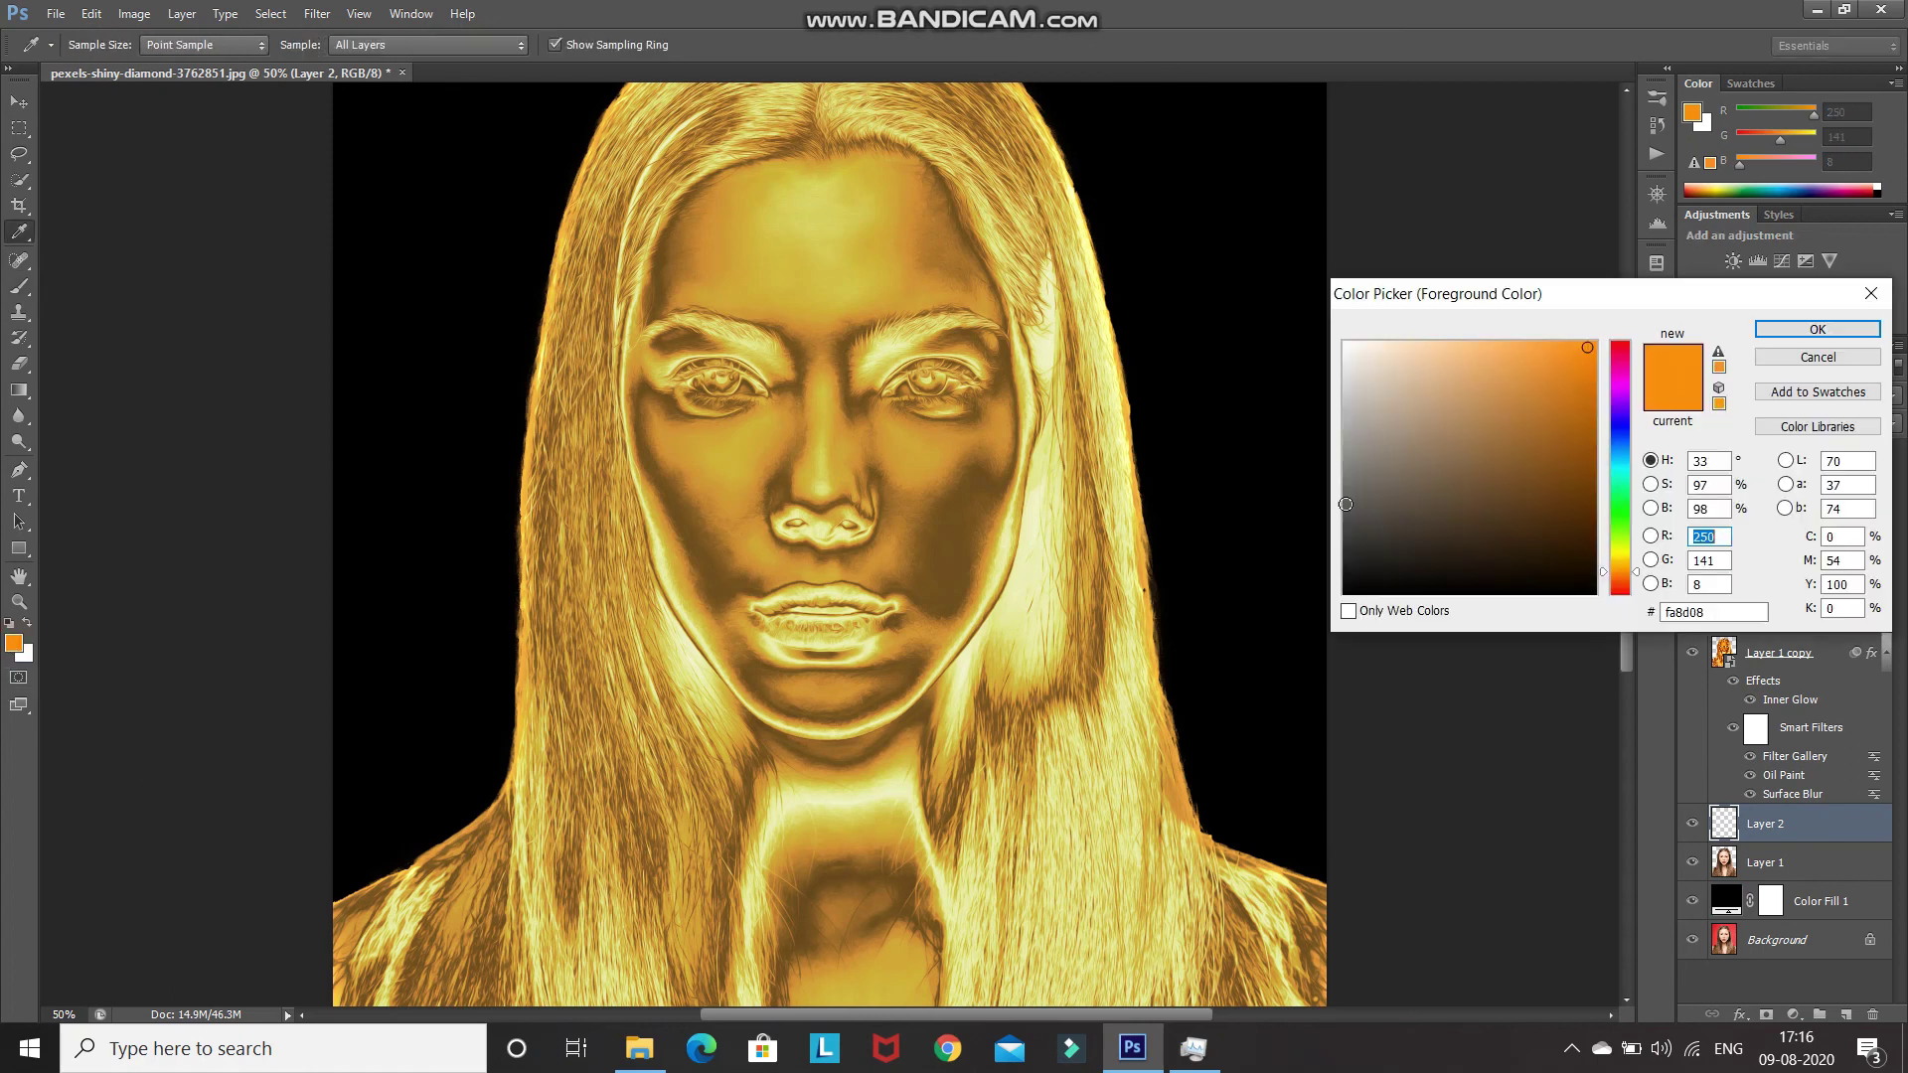
pyautogui.click(1774, 328)
pyautogui.hotkey('ctrl', '-')
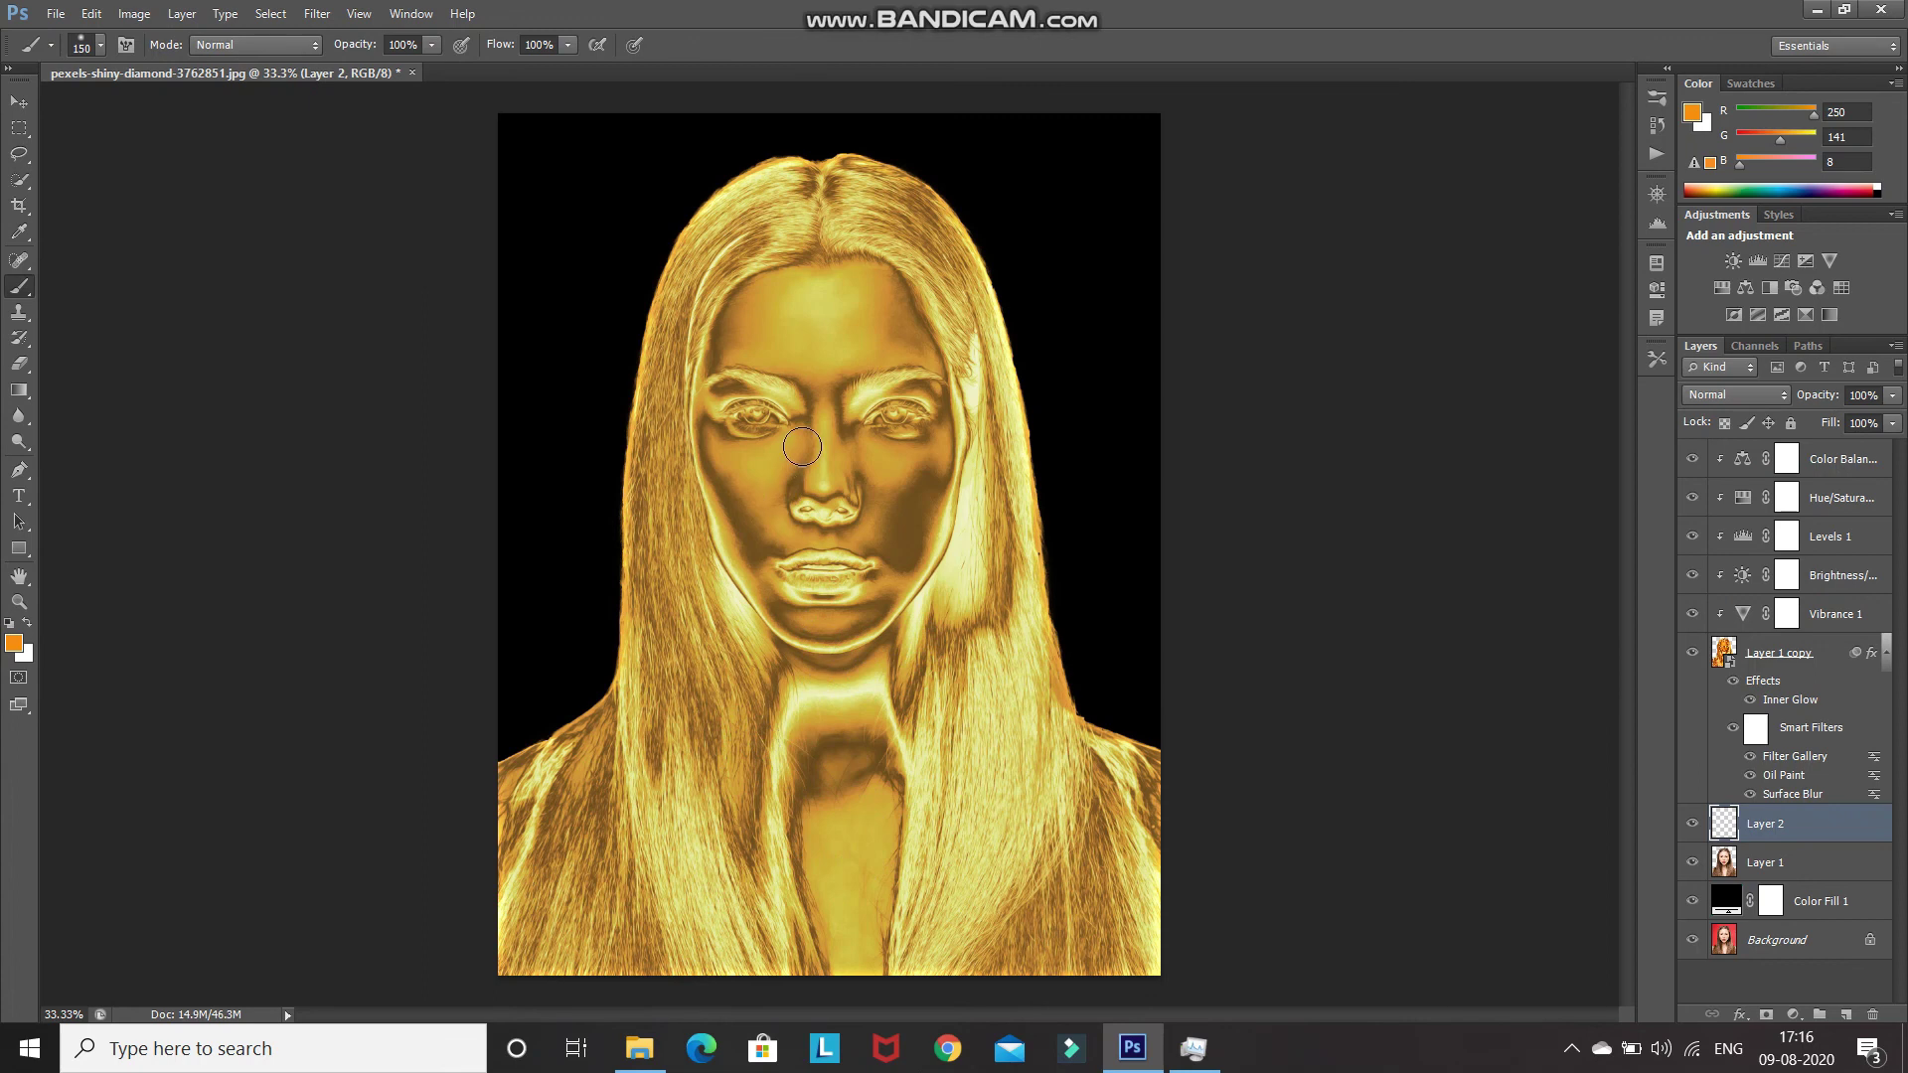
pyautogui.press(']')
pyautogui.press(']')
pyautogui.press(']')
pyautogui.press(']')
pyautogui.press(']')
pyautogui.press(']')
pyautogui.press(']')
pyautogui.press(']')
pyautogui.press(']')
pyautogui.press(']')
pyautogui.press(']')
pyautogui.press(']')
pyautogui.press(']')
pyautogui.press(']')
pyautogui.press(']')
pyautogui.press(']')
pyautogui.press(']')
pyautogui.press(']')
pyautogui.moveTo(815, 477); pyautogui.dragTo(815, 696)
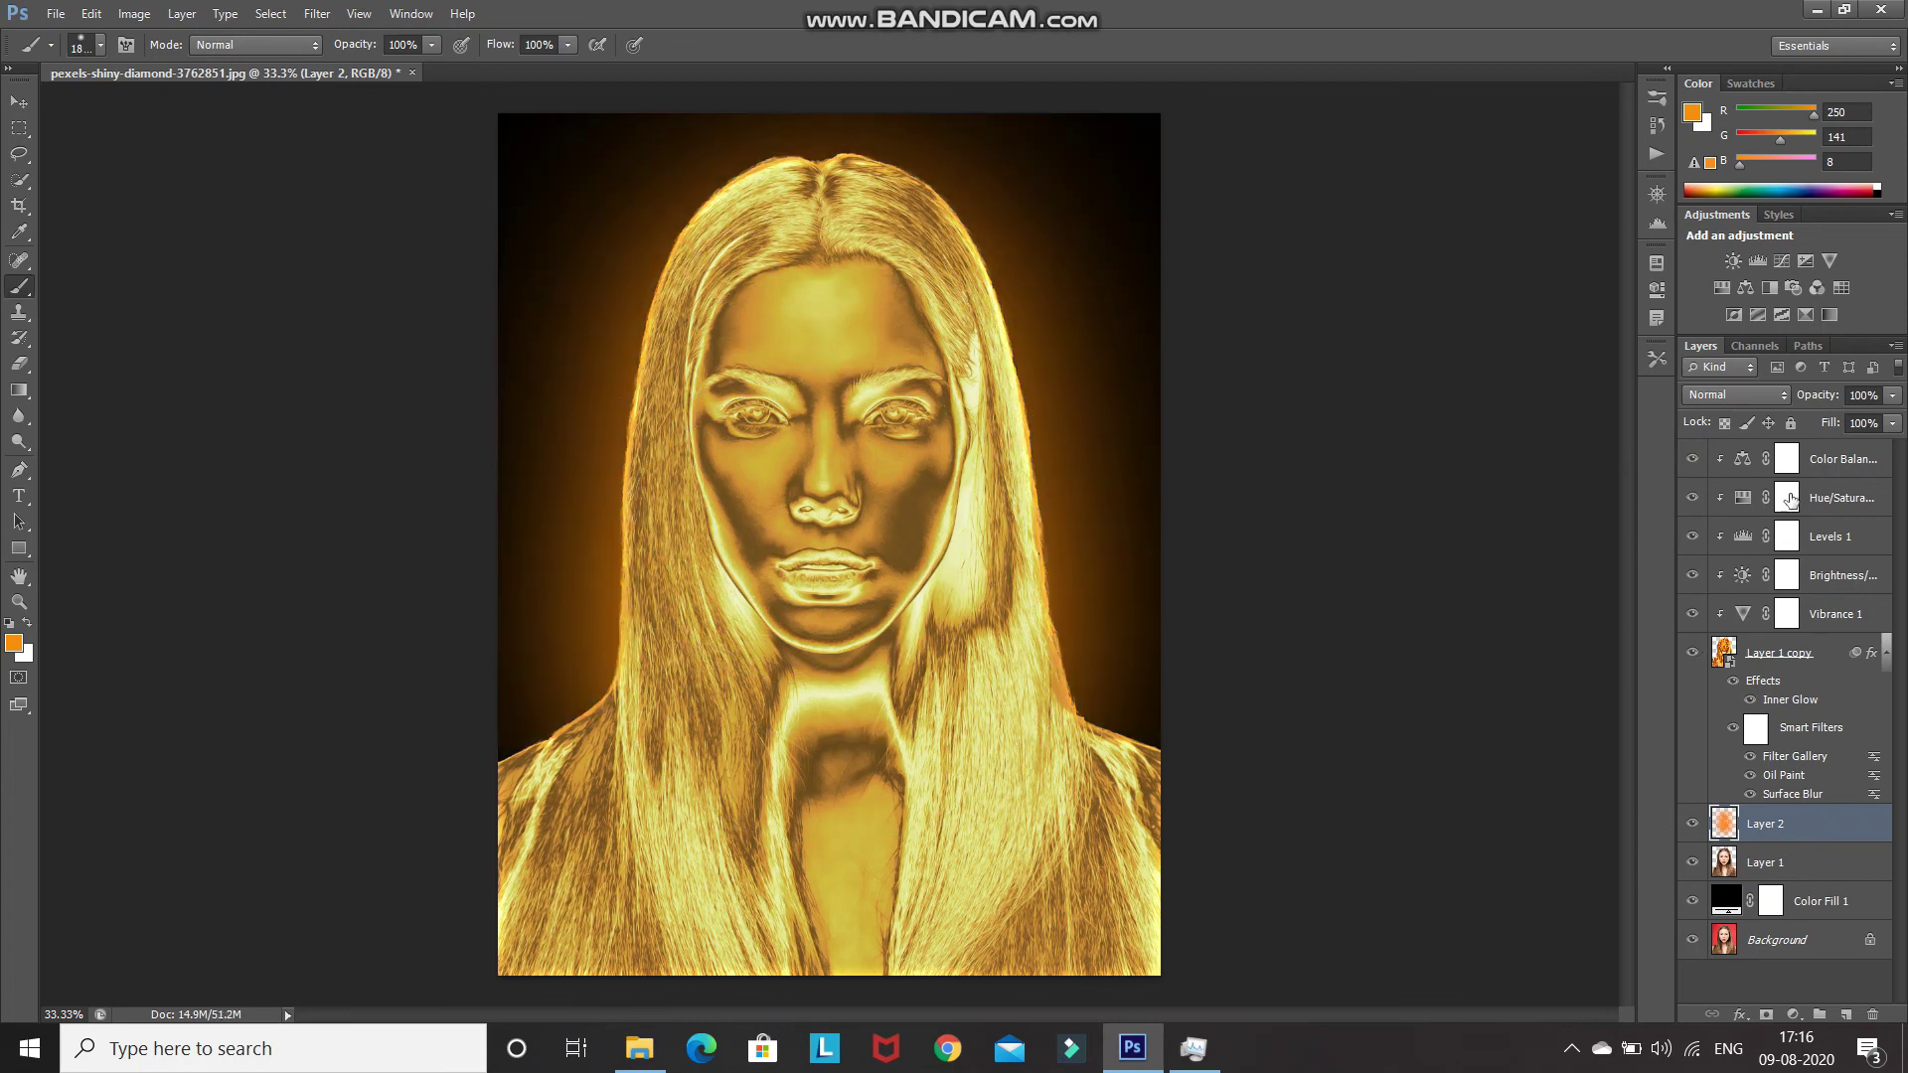
# Lower the opacity of the orange glow layer, Layer 2, to 15%
pyautogui.click(1865, 394)
pyautogui.write('15')
pyautogui.press('Return')
pyautogui.hotkey('ctrl', '+')
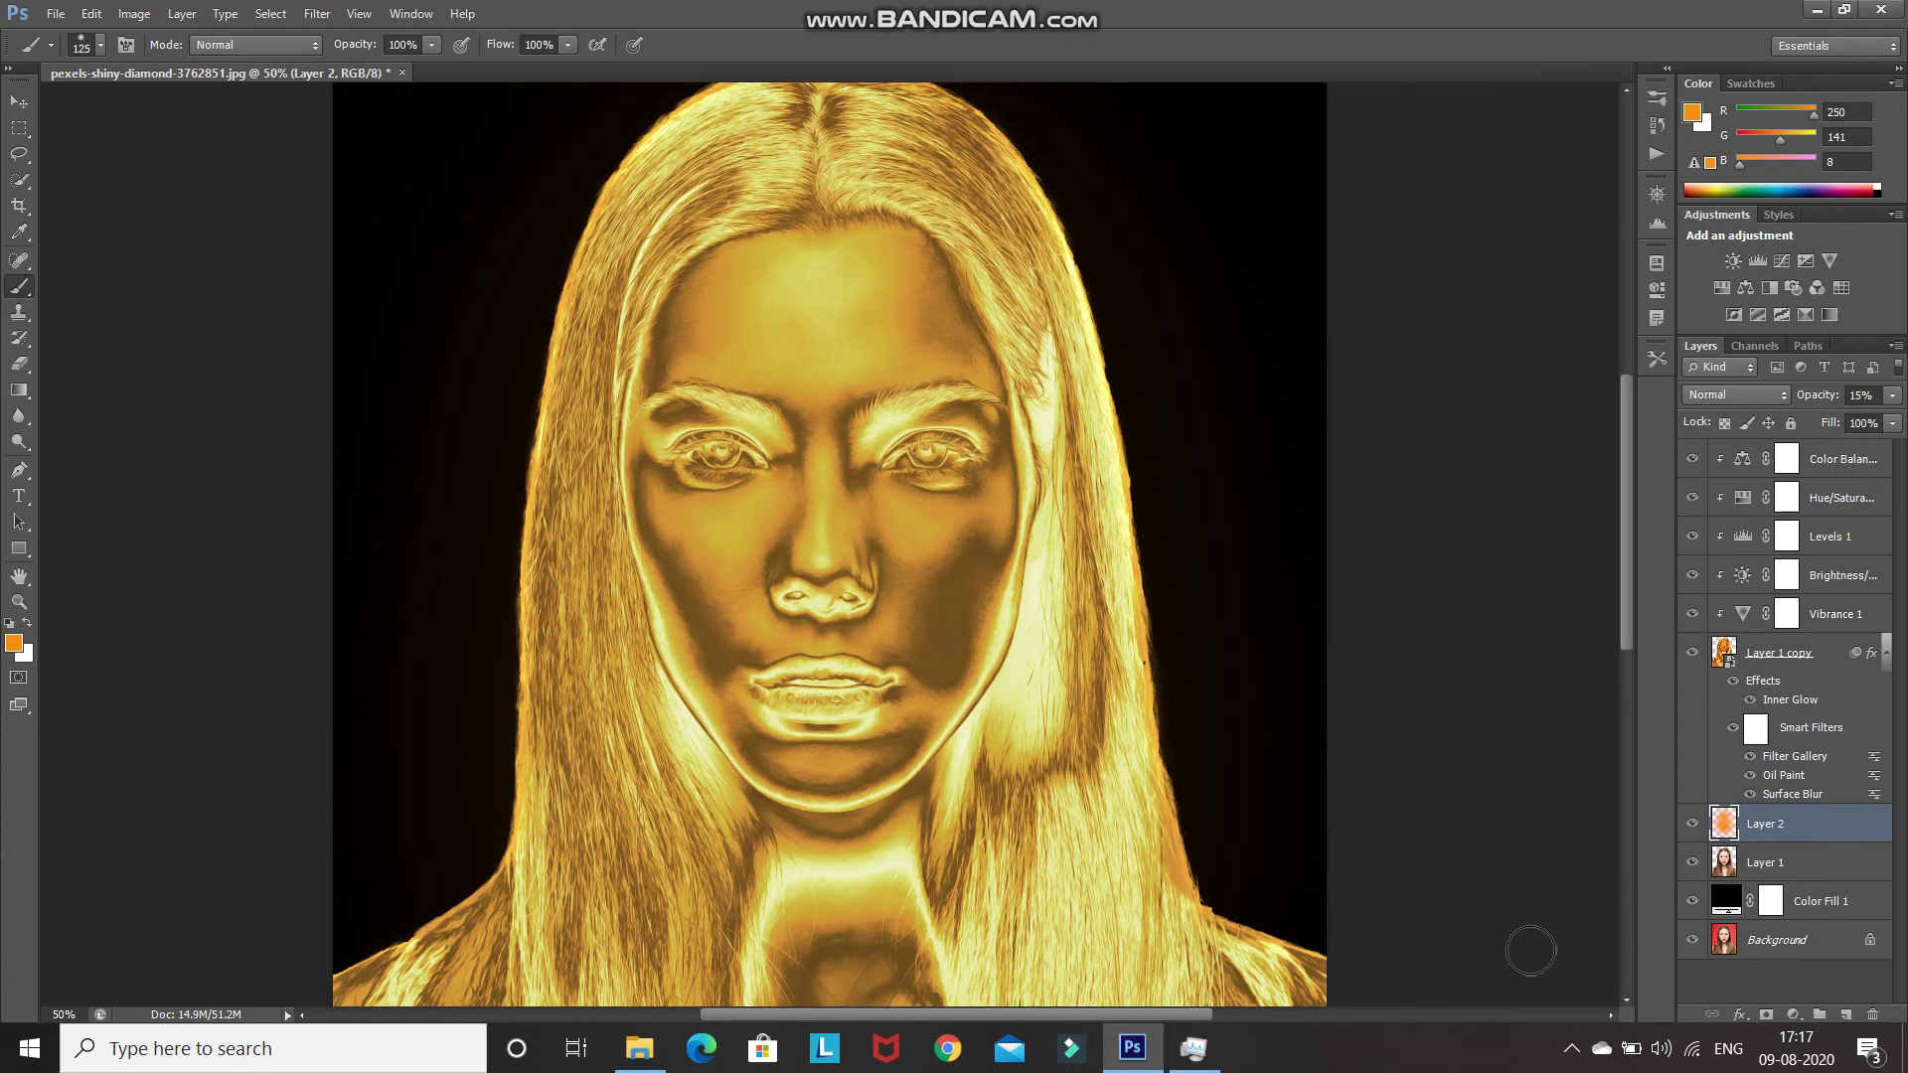